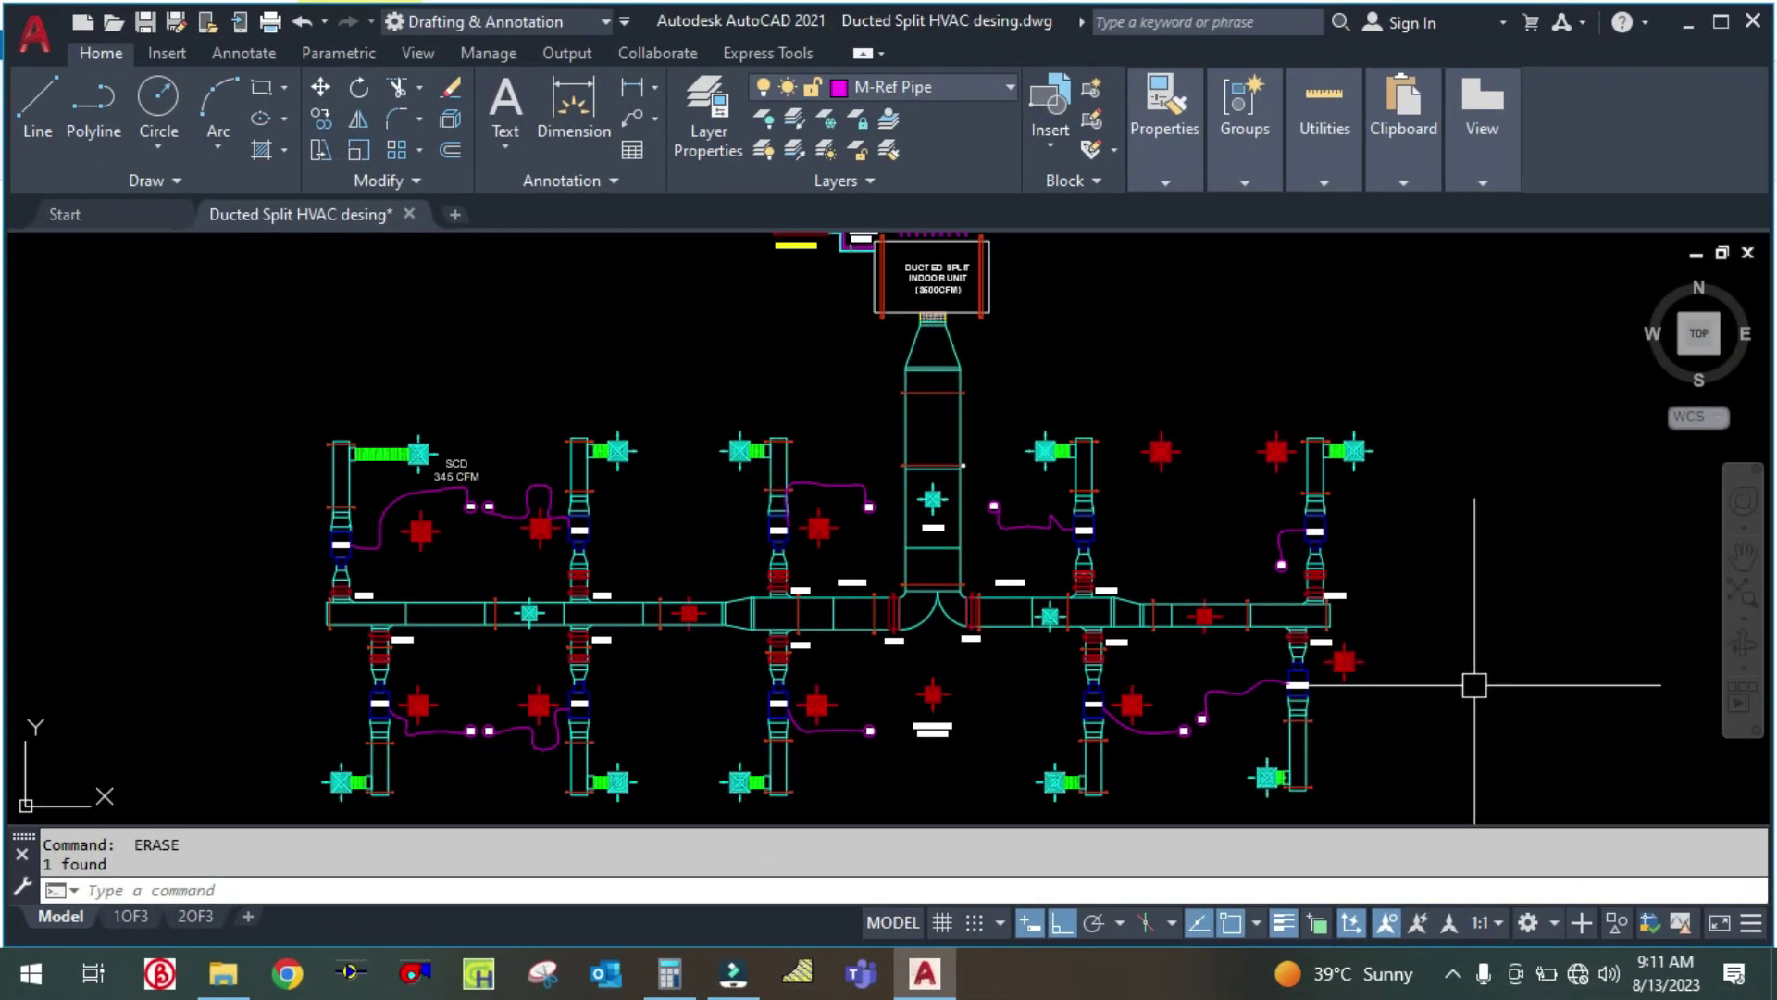
Examine the ducted split HVAC layout, from the indoor unit through the main duct to the branch ducts and diffusers
{"action": "left_click_drag", "start_coordinate": [1471, 682], "coordinate": [1458, 696]}
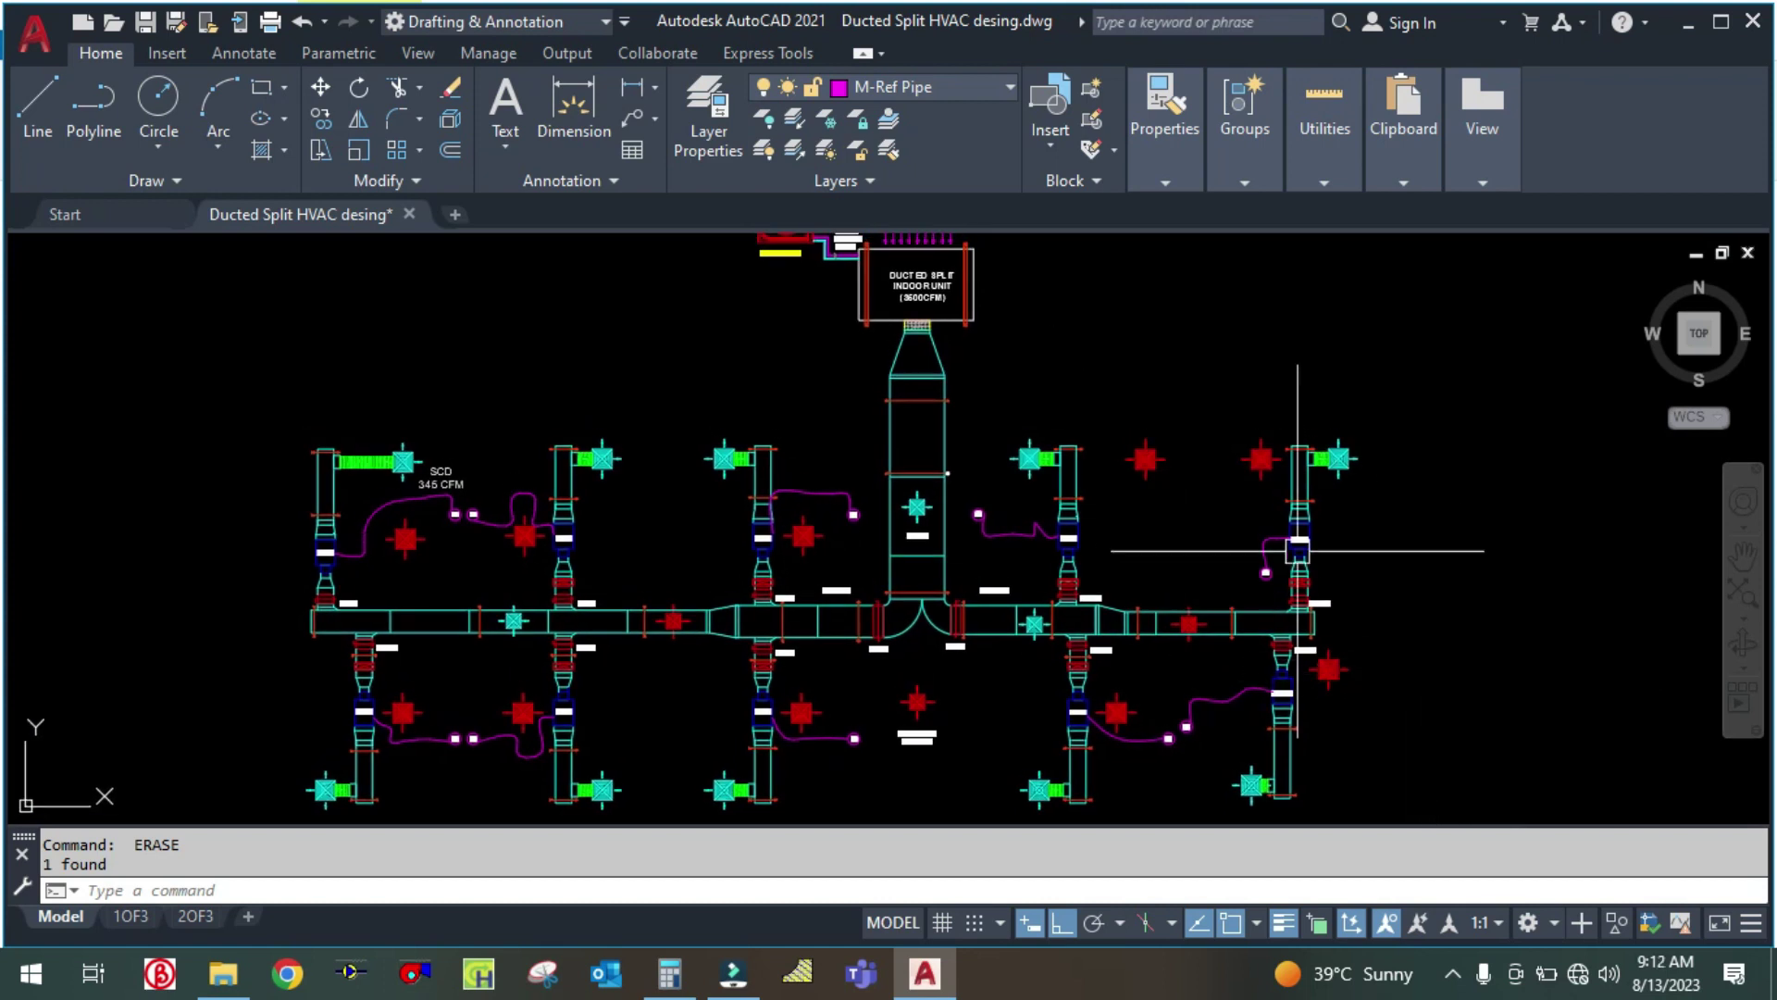
{"action": "left_click_drag", "start_coordinate": [1382, 637], "coordinate": [1377, 607]}
{"action": "right_click", "coordinate": [1376, 607]}
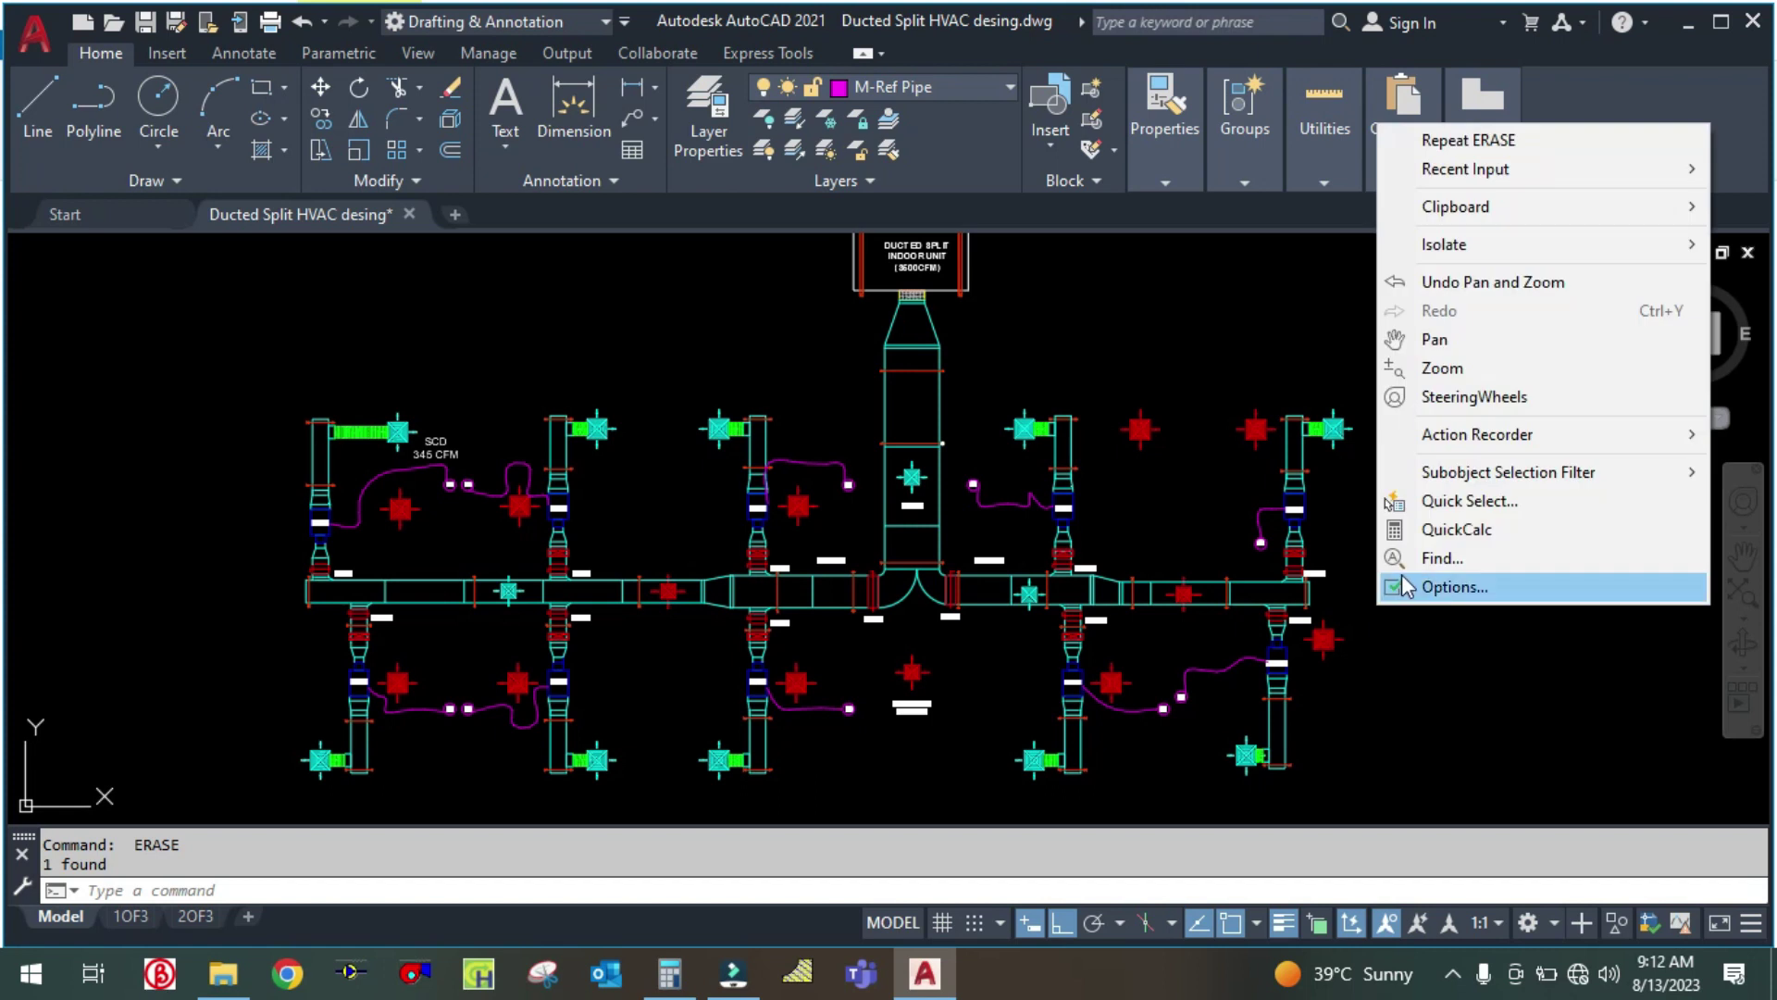
{"action": "left_click", "coordinate": [1382, 683]}
{"action": "key", "text": "Escape"}
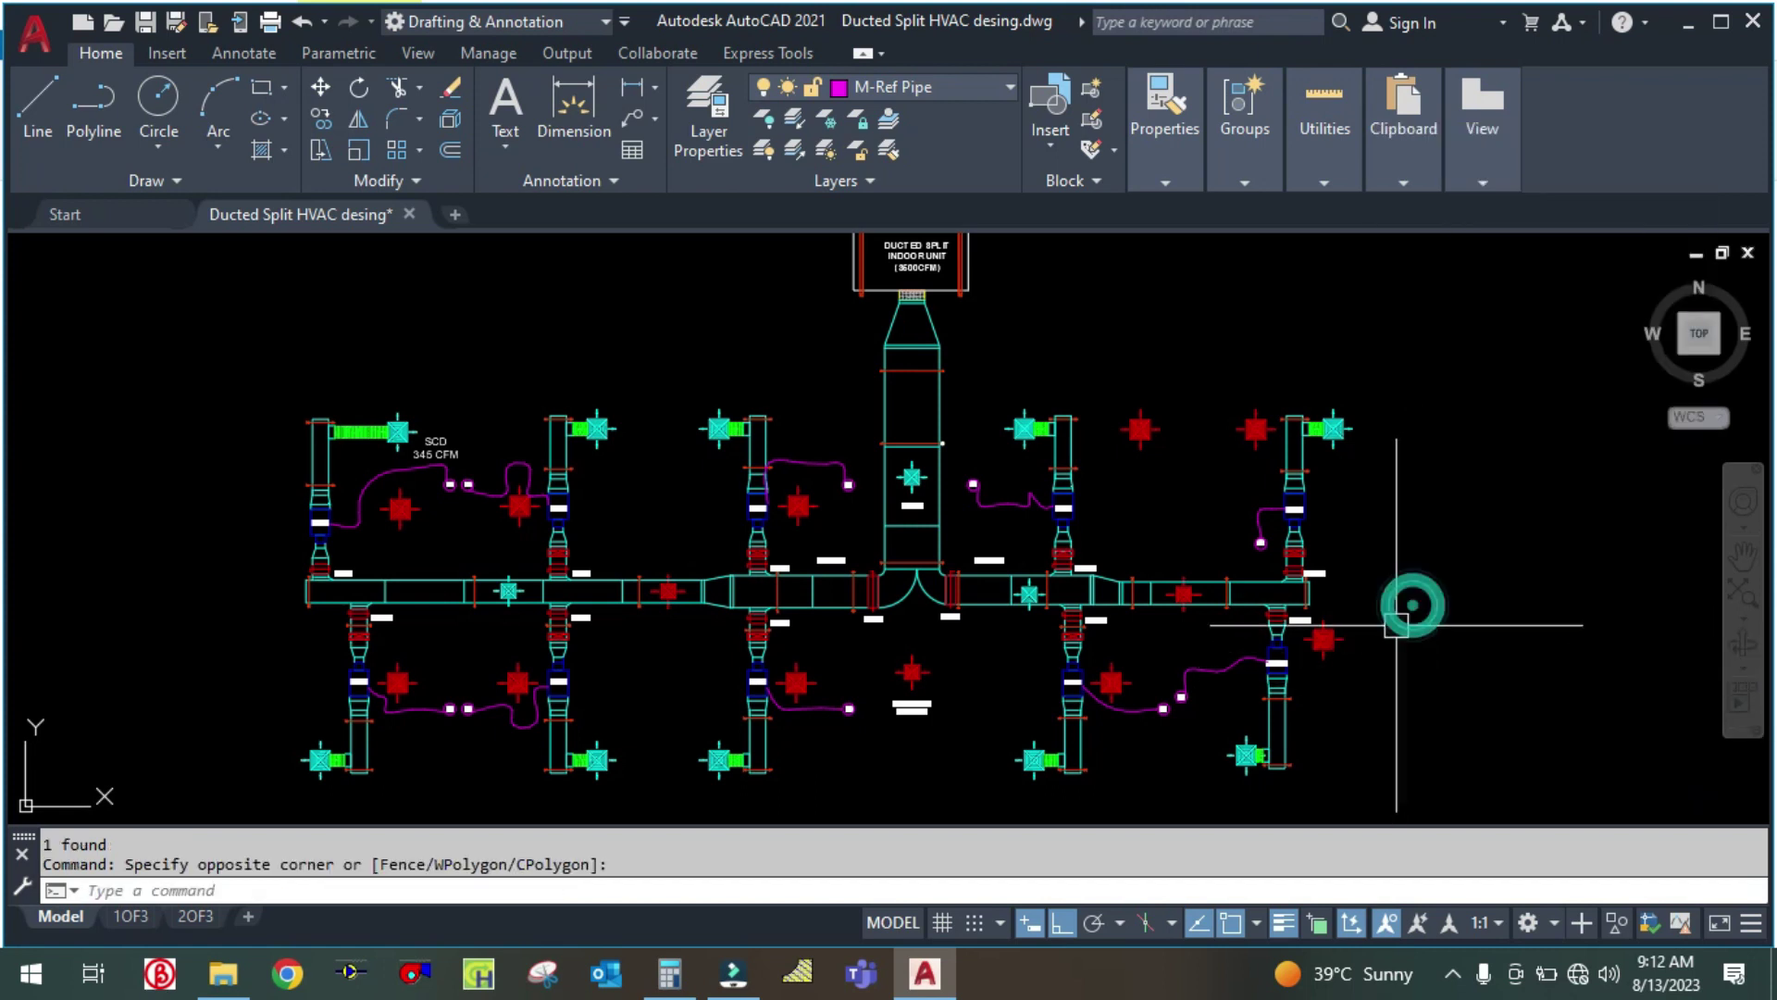
{"action": "mouse_move", "coordinate": [1413, 556]}
{"action": "left_mouse_down"}
{"action": "mouse_move", "coordinate": [1403, 658]}
{"action": "mouse_move", "coordinate": [1368, 572]}
{"action": "left_mouse_up"}
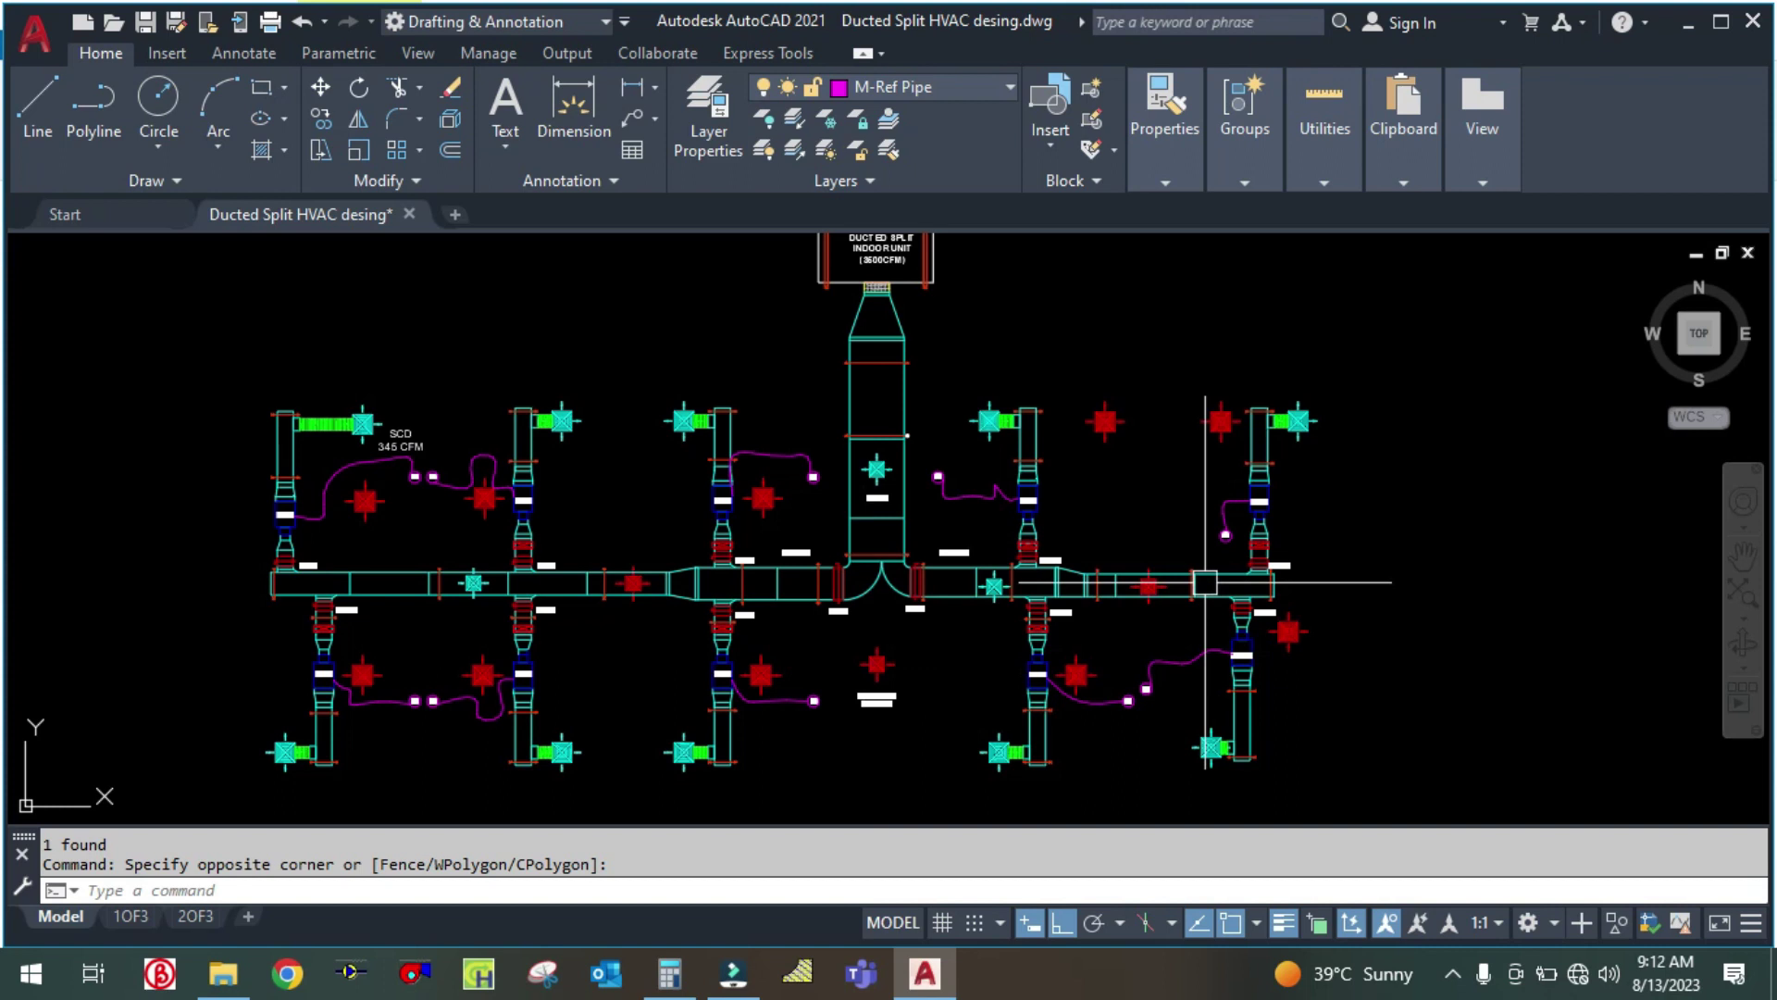
{"action": "mouse_move", "coordinate": [947, 445]}
{"action": "left_mouse_down"}
{"action": "mouse_move", "coordinate": [1022, 528]}
{"action": "mouse_move", "coordinate": [1036, 520]}
{"action": "left_mouse_up"}
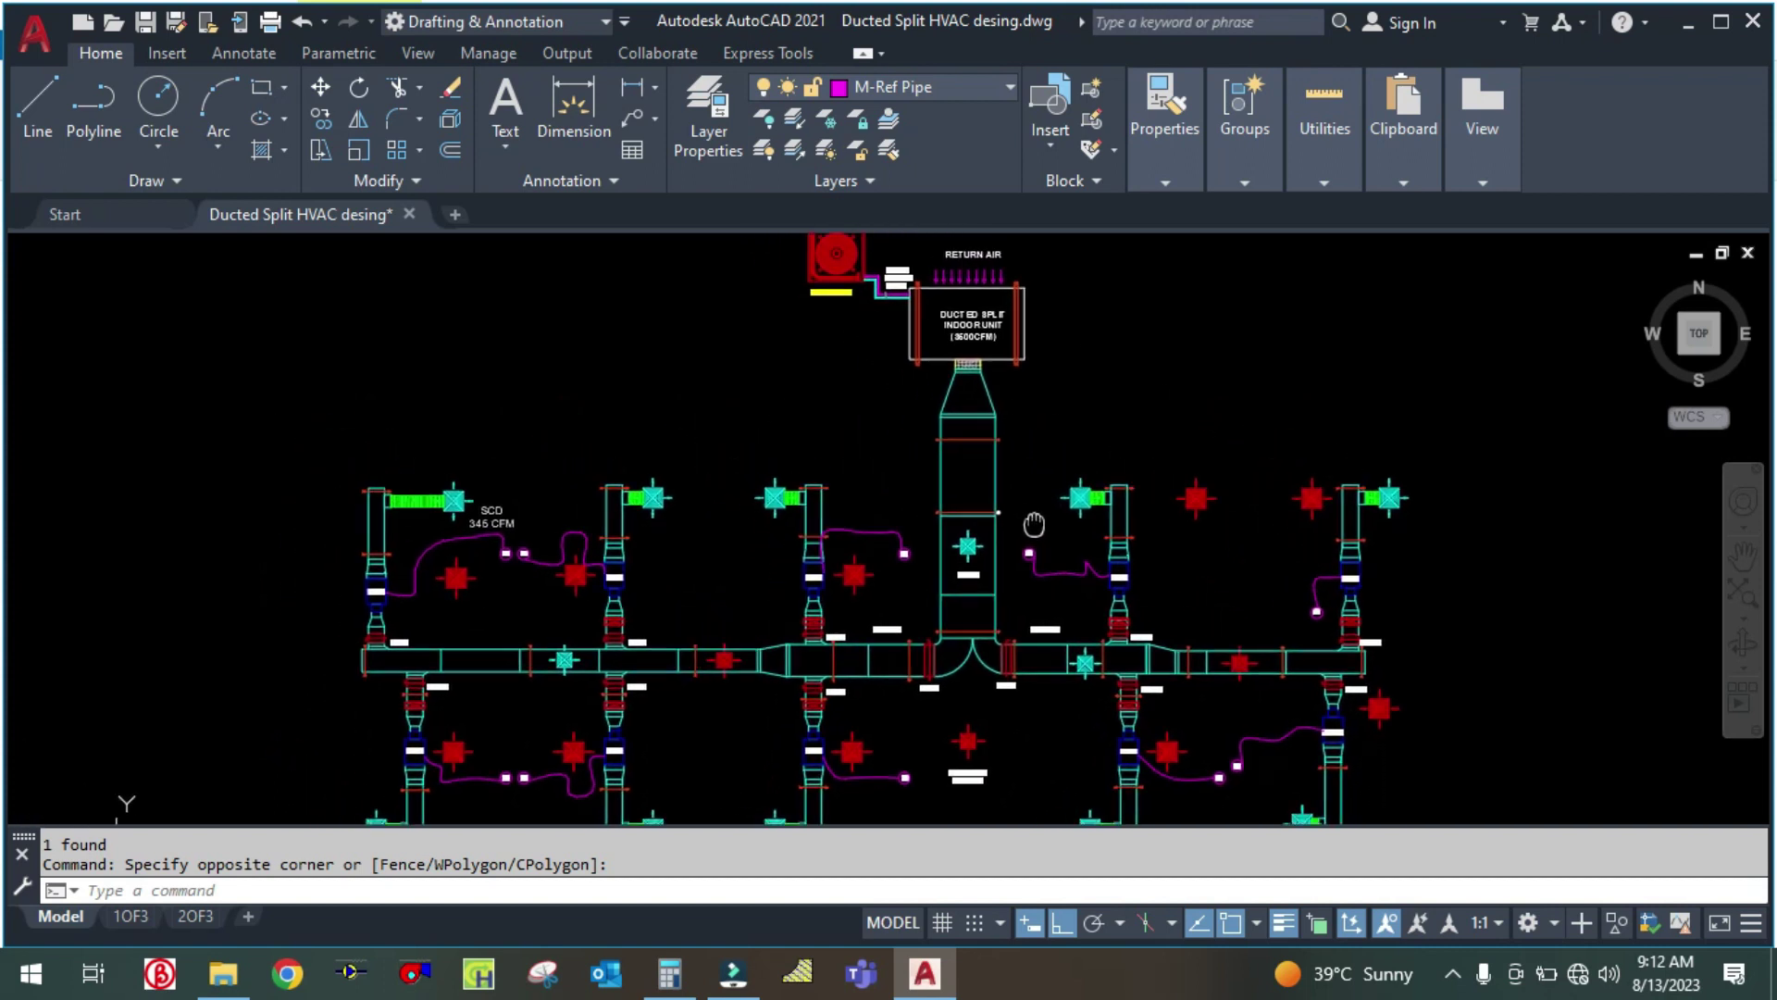
{"action": "left_click_drag", "start_coordinate": [1502, 653], "coordinate": [1464, 616]}
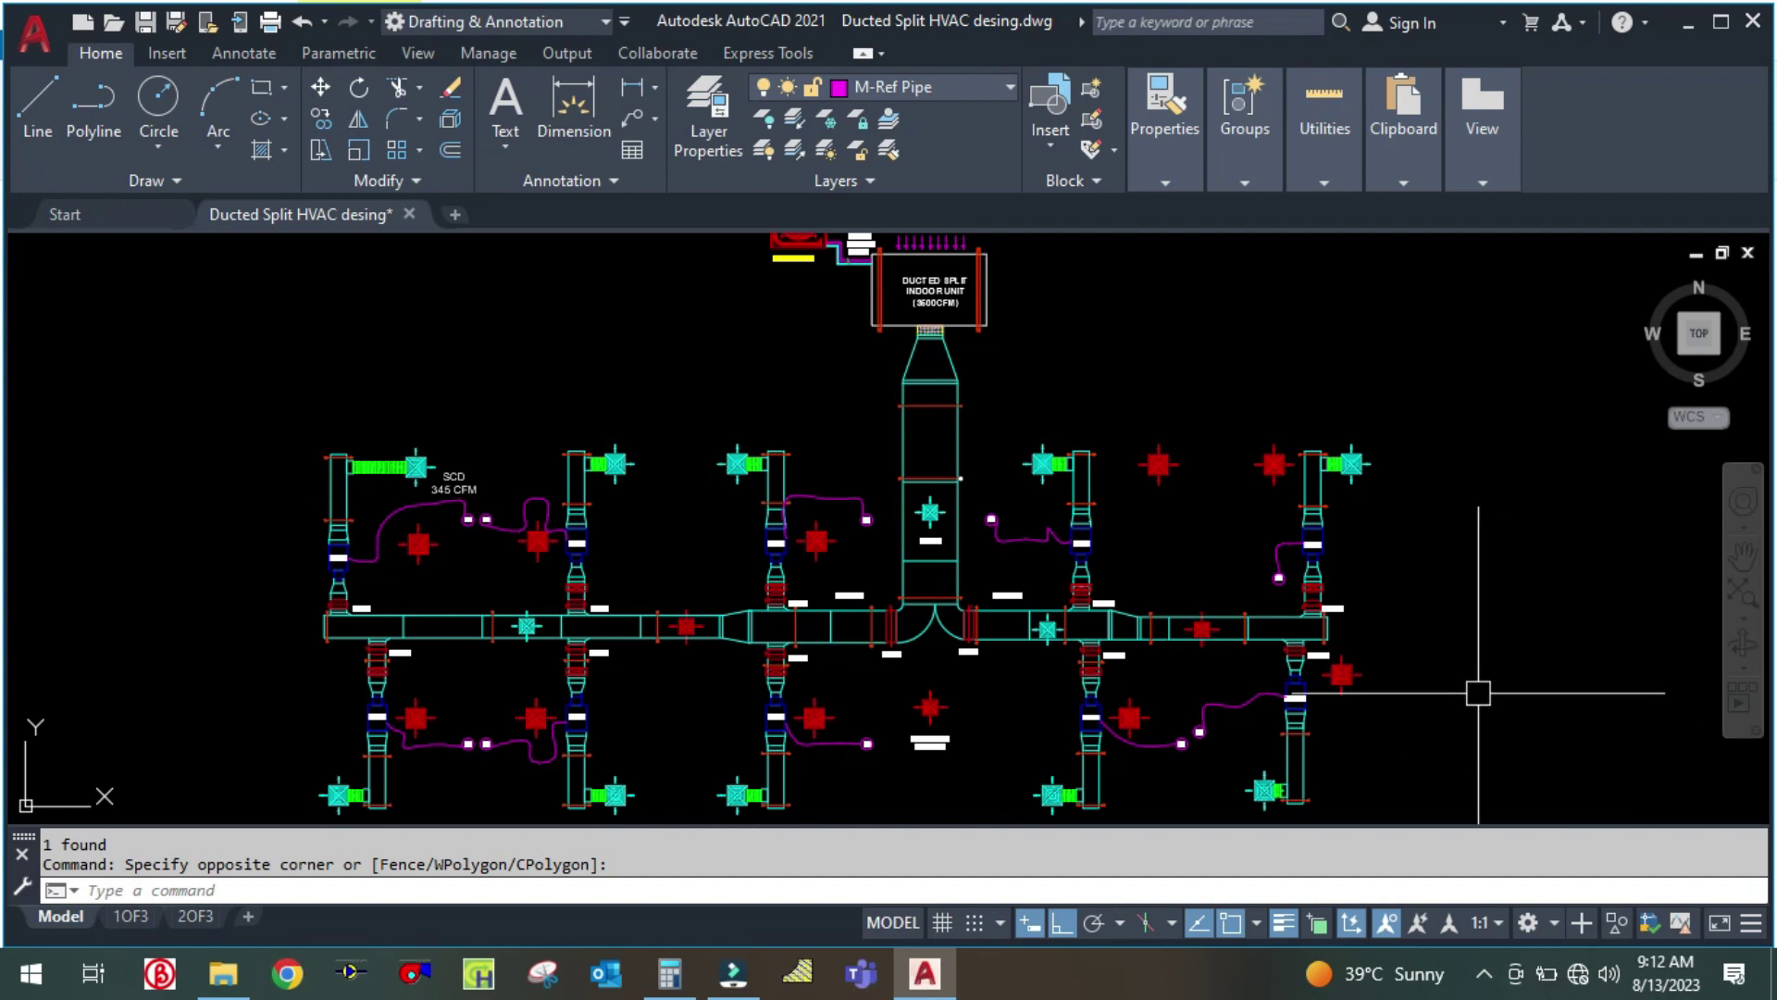
{"action": "scroll", "coordinate": [1467, 690], "scroll_direction": "down", "scroll_amount": 2}
{"action": "scroll", "coordinate": [1459, 684], "scroll_direction": "up", "scroll_amount": 2}
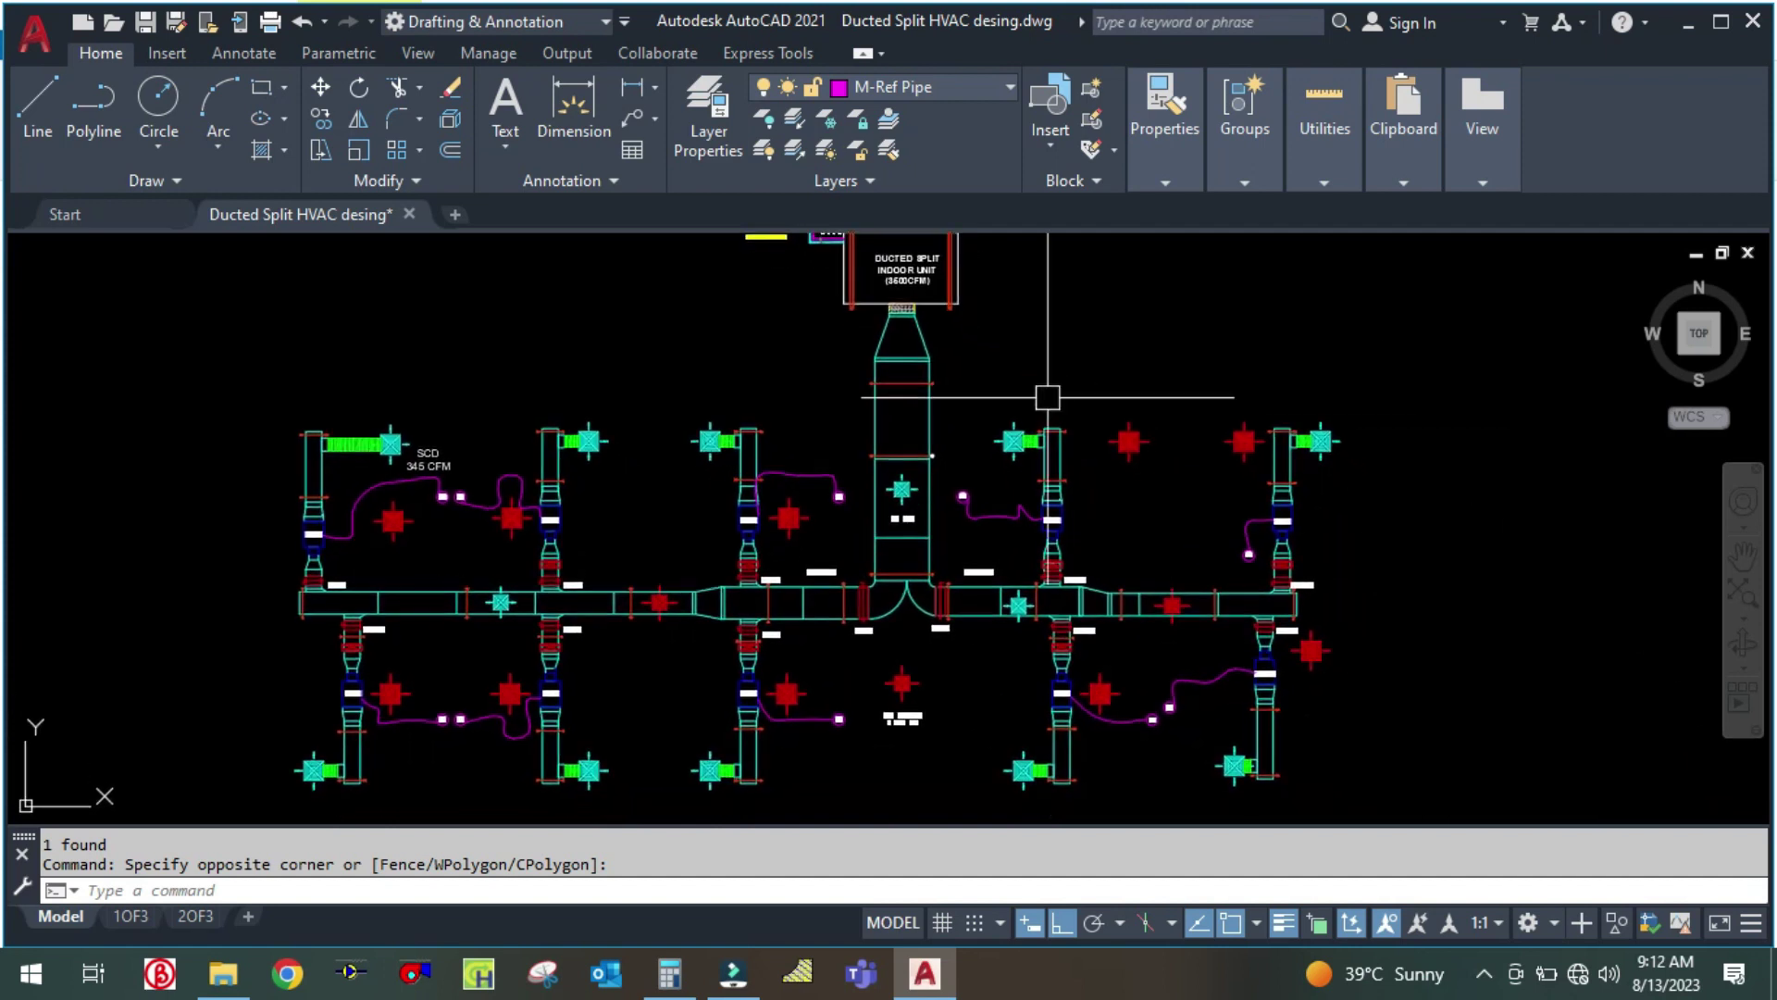
{"action": "left_click_drag", "start_coordinate": [1408, 569], "coordinate": [1408, 634]}
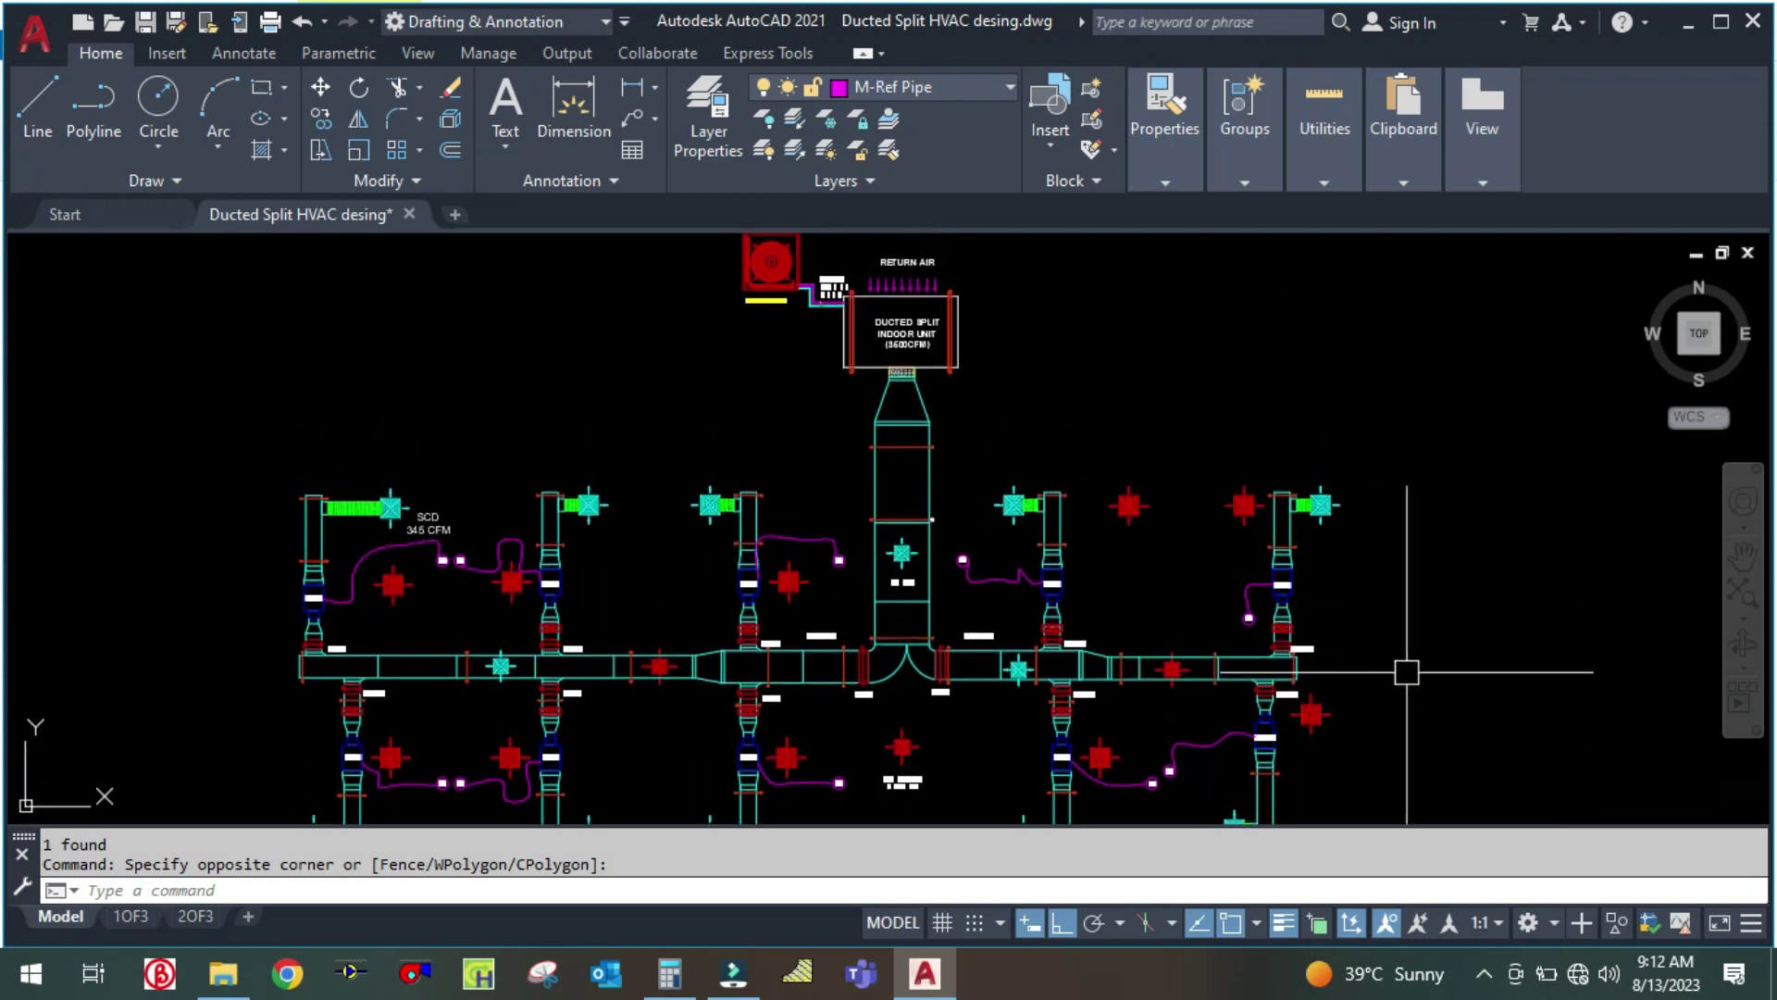
{"action": "left_click_drag", "start_coordinate": [1424, 698], "coordinate": [1421, 630]}
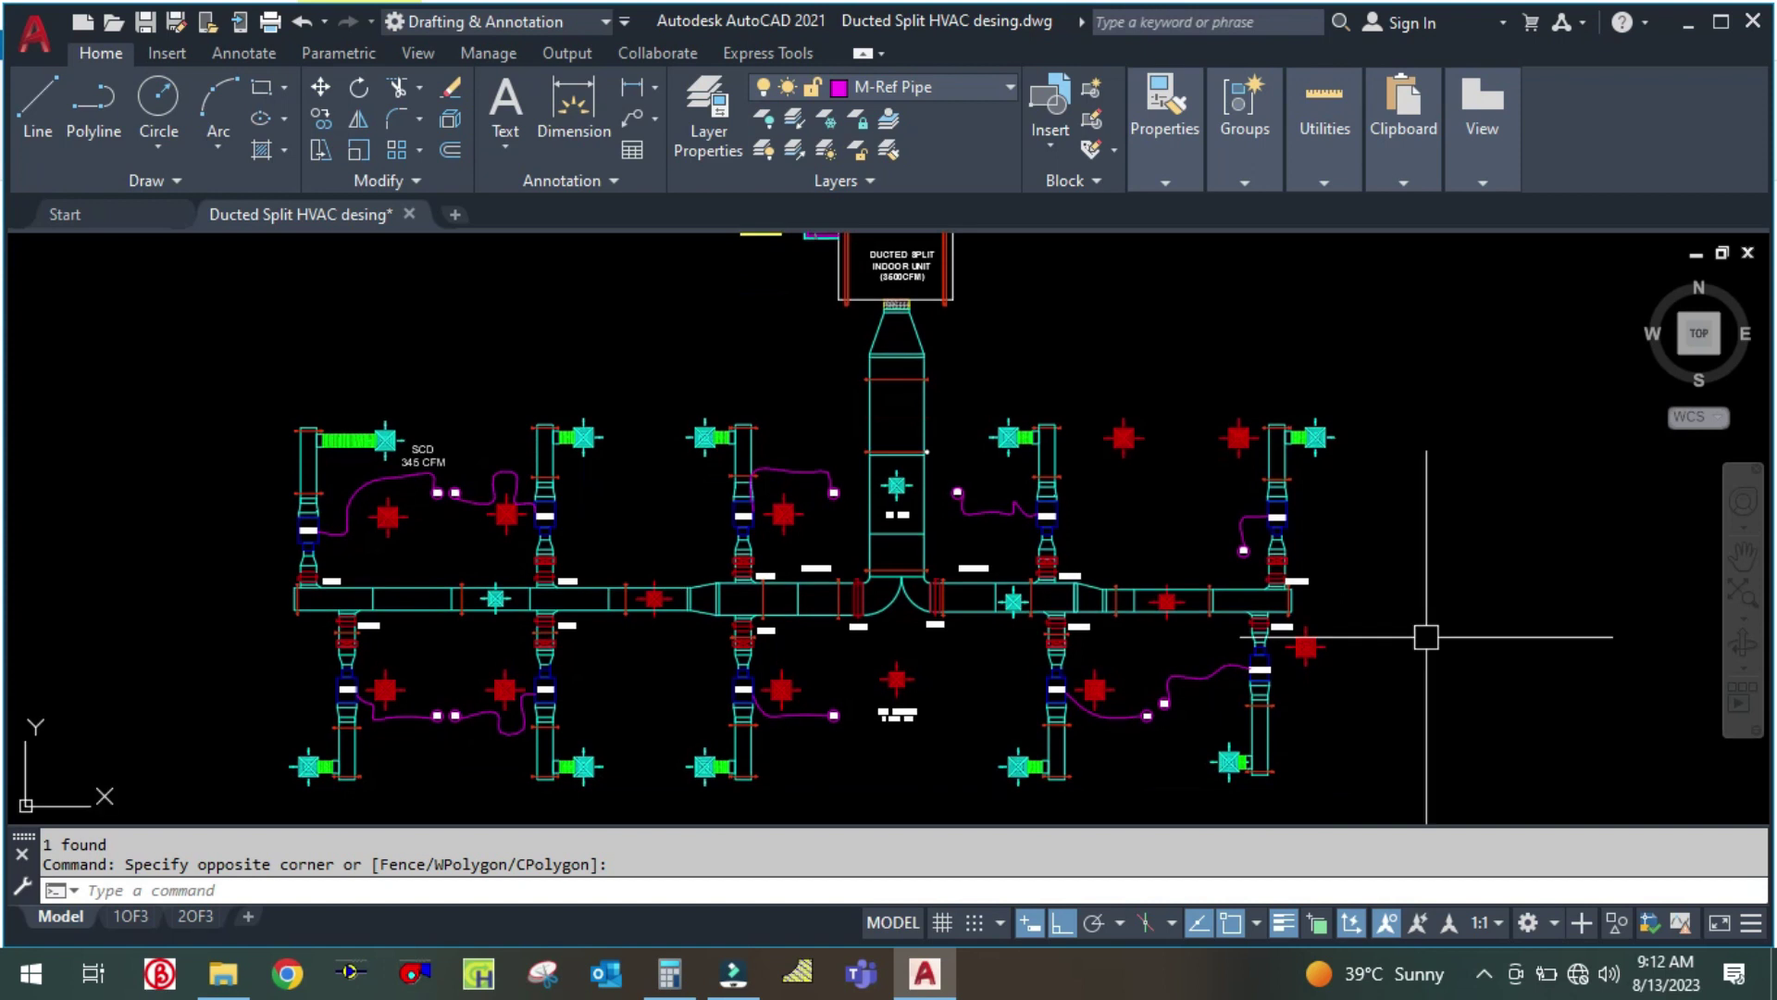
Open McQuay DuctSizer and arrange its window beside the duct layout so both are visible
{"action": "left_click", "coordinate": [411, 975]}
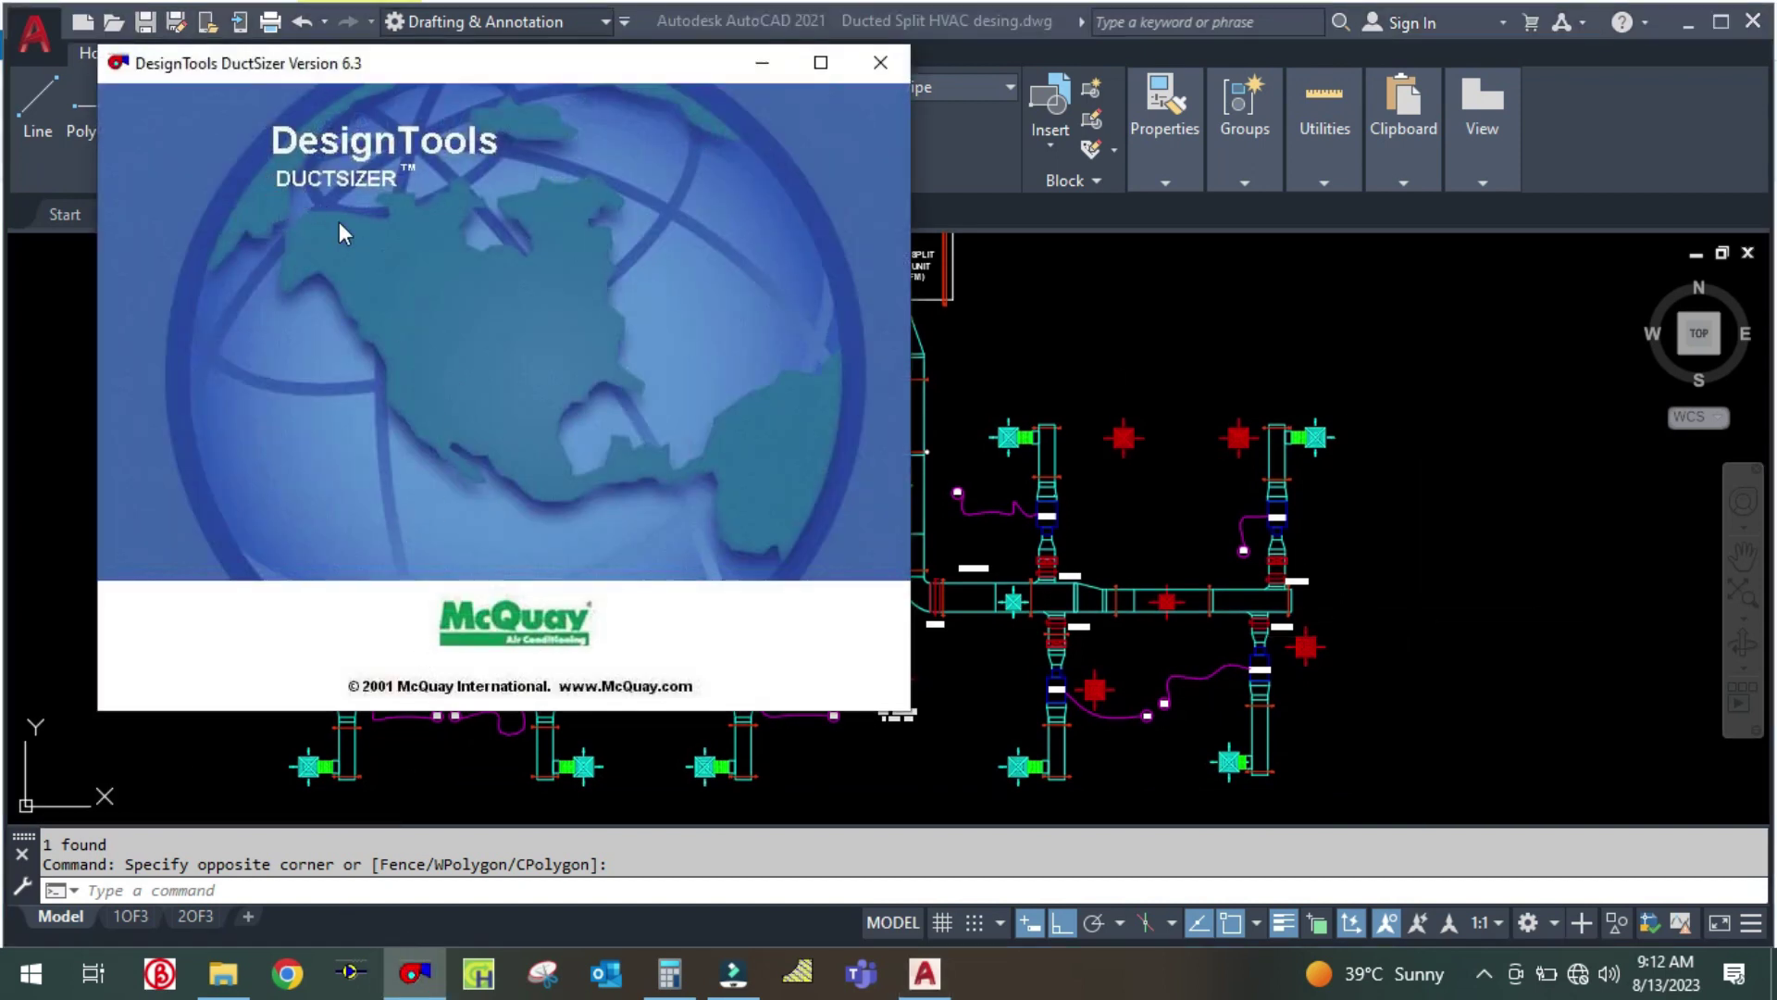
{"action": "left_click", "coordinate": [309, 335]}
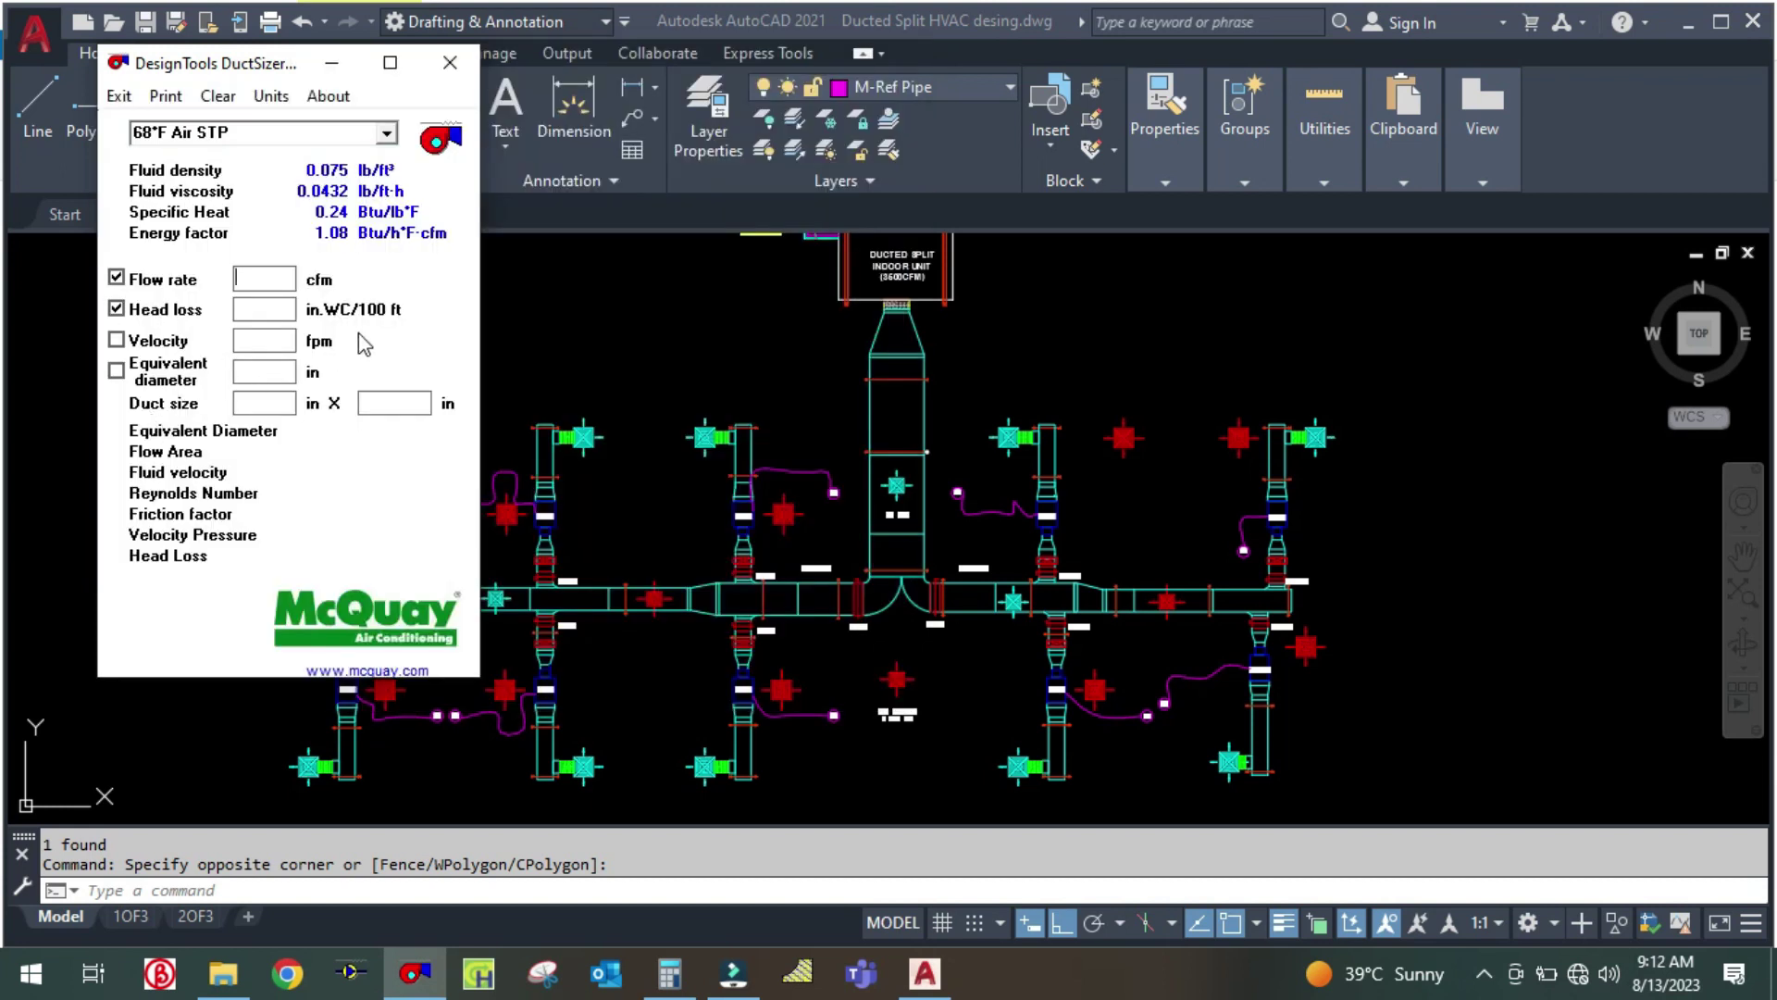
{"action": "left_click", "coordinate": [642, 357]}
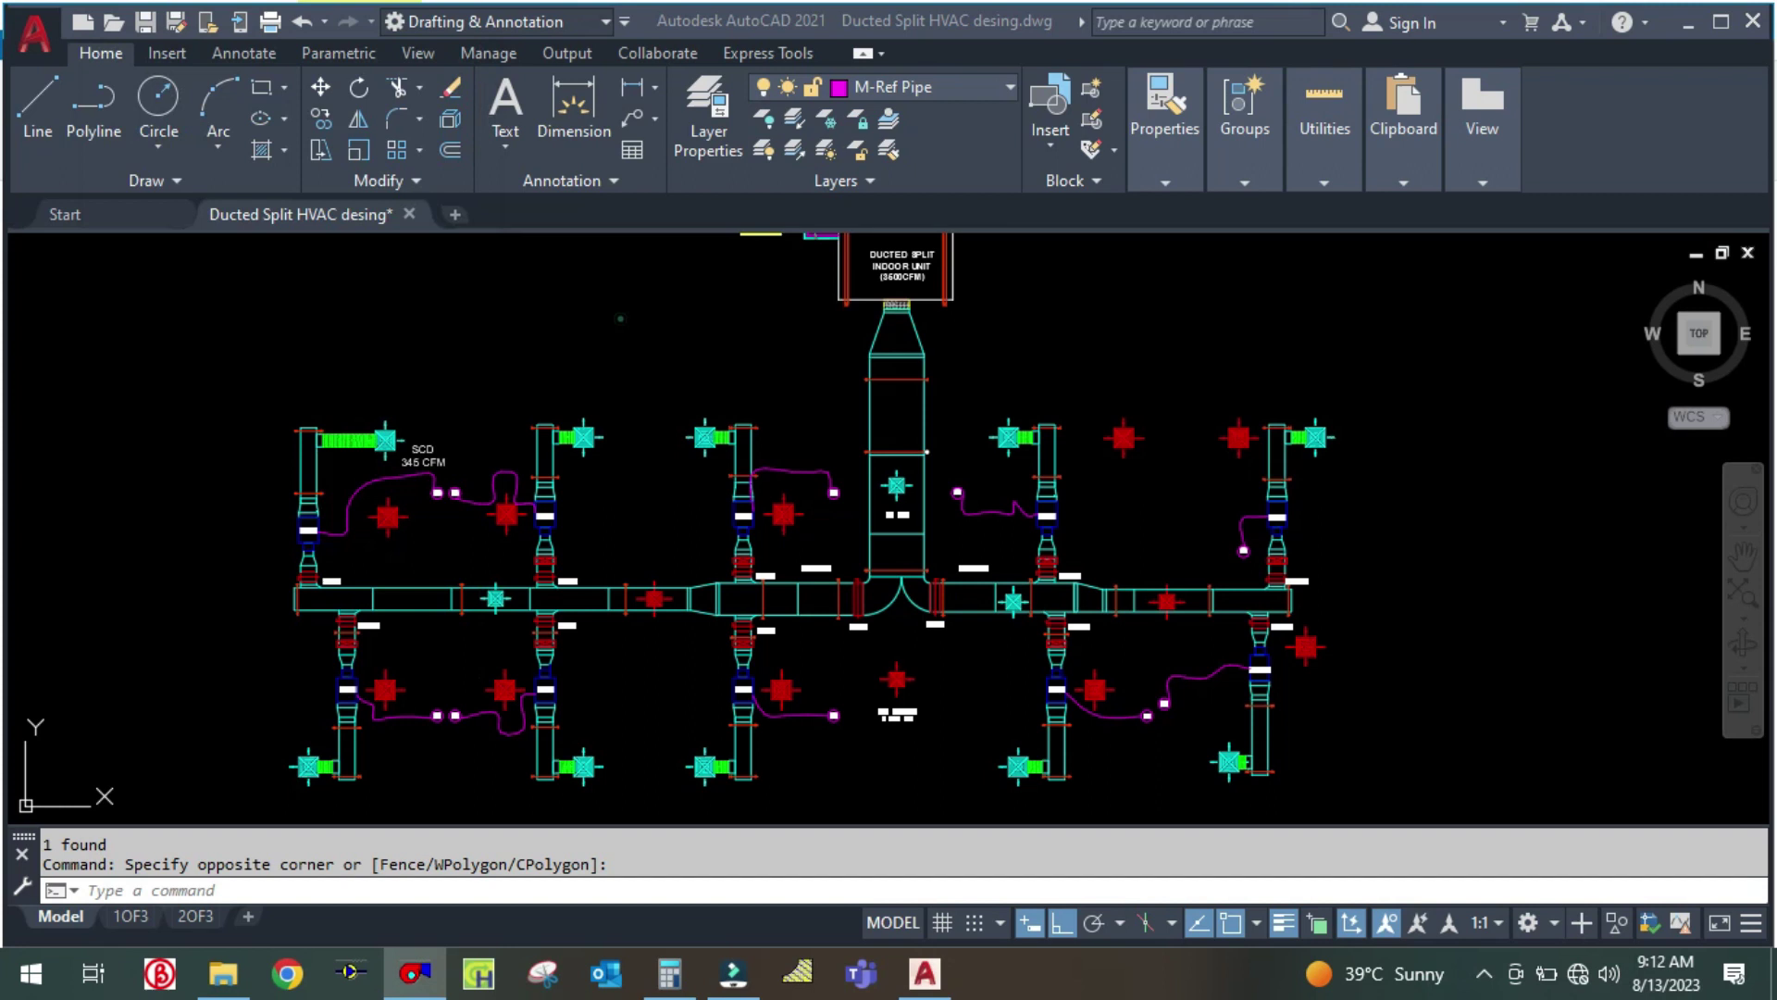
{"action": "left_click", "coordinate": [411, 975]}
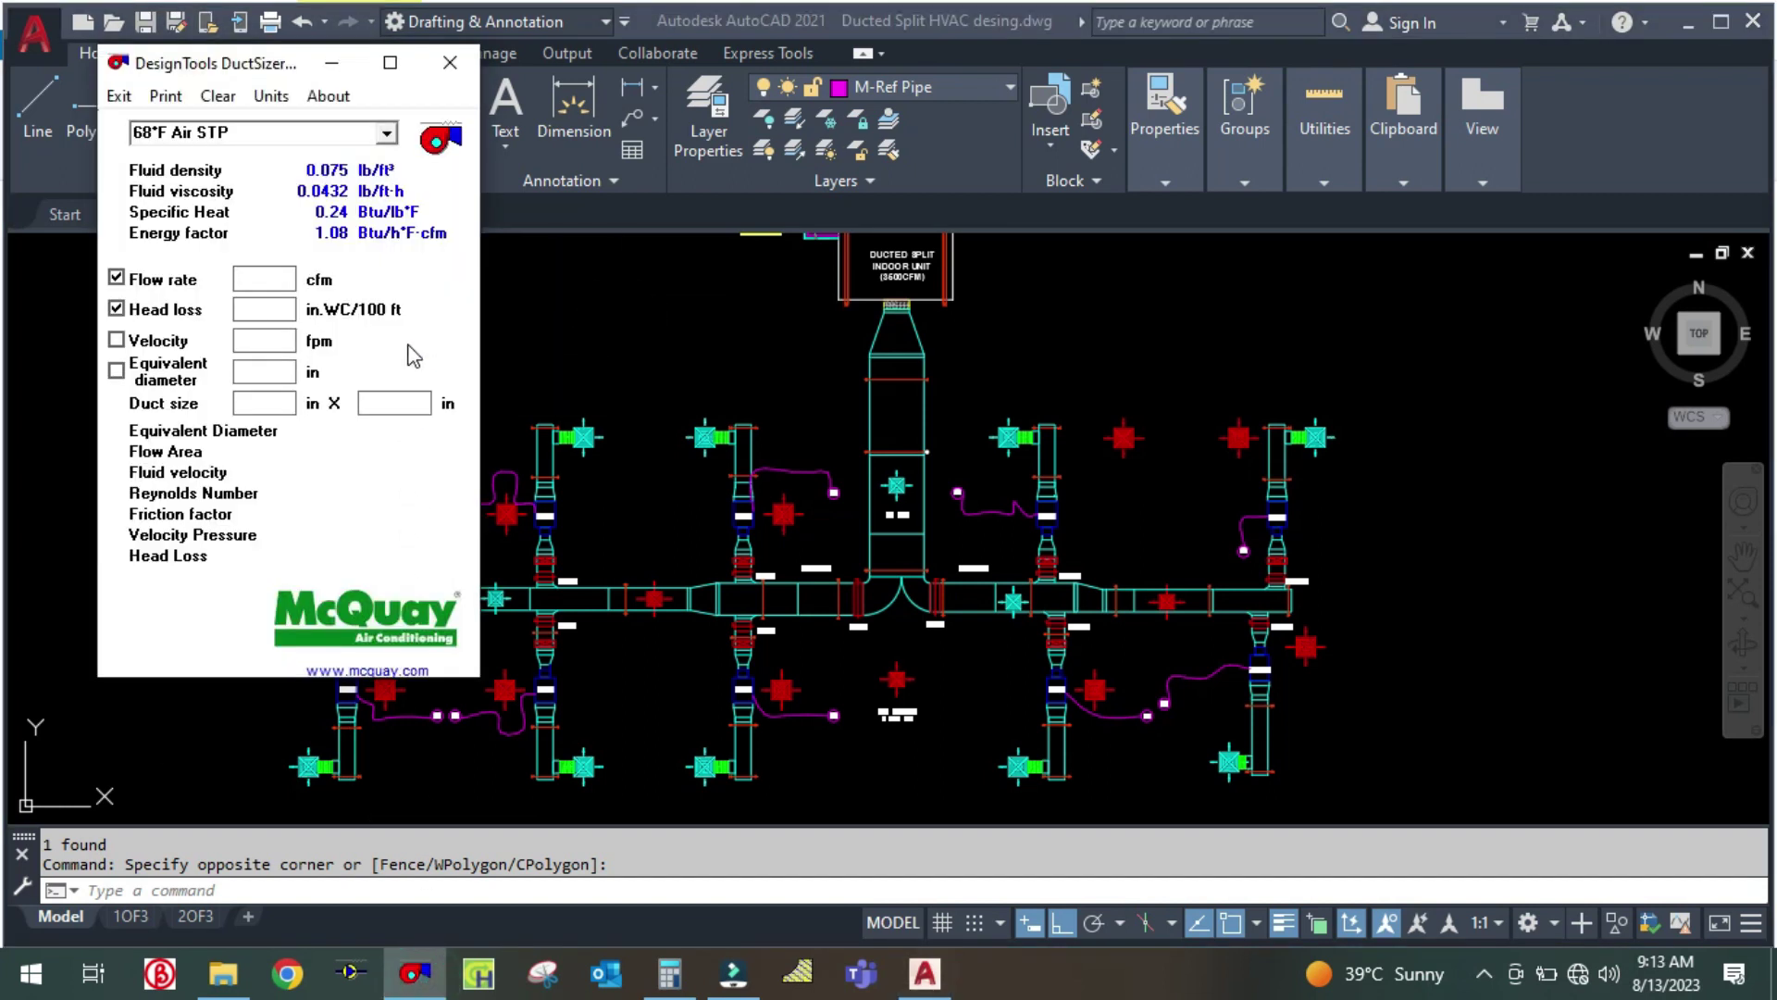
{"action": "left_click_drag", "start_coordinate": [263, 64], "coordinate": [268, 164]}
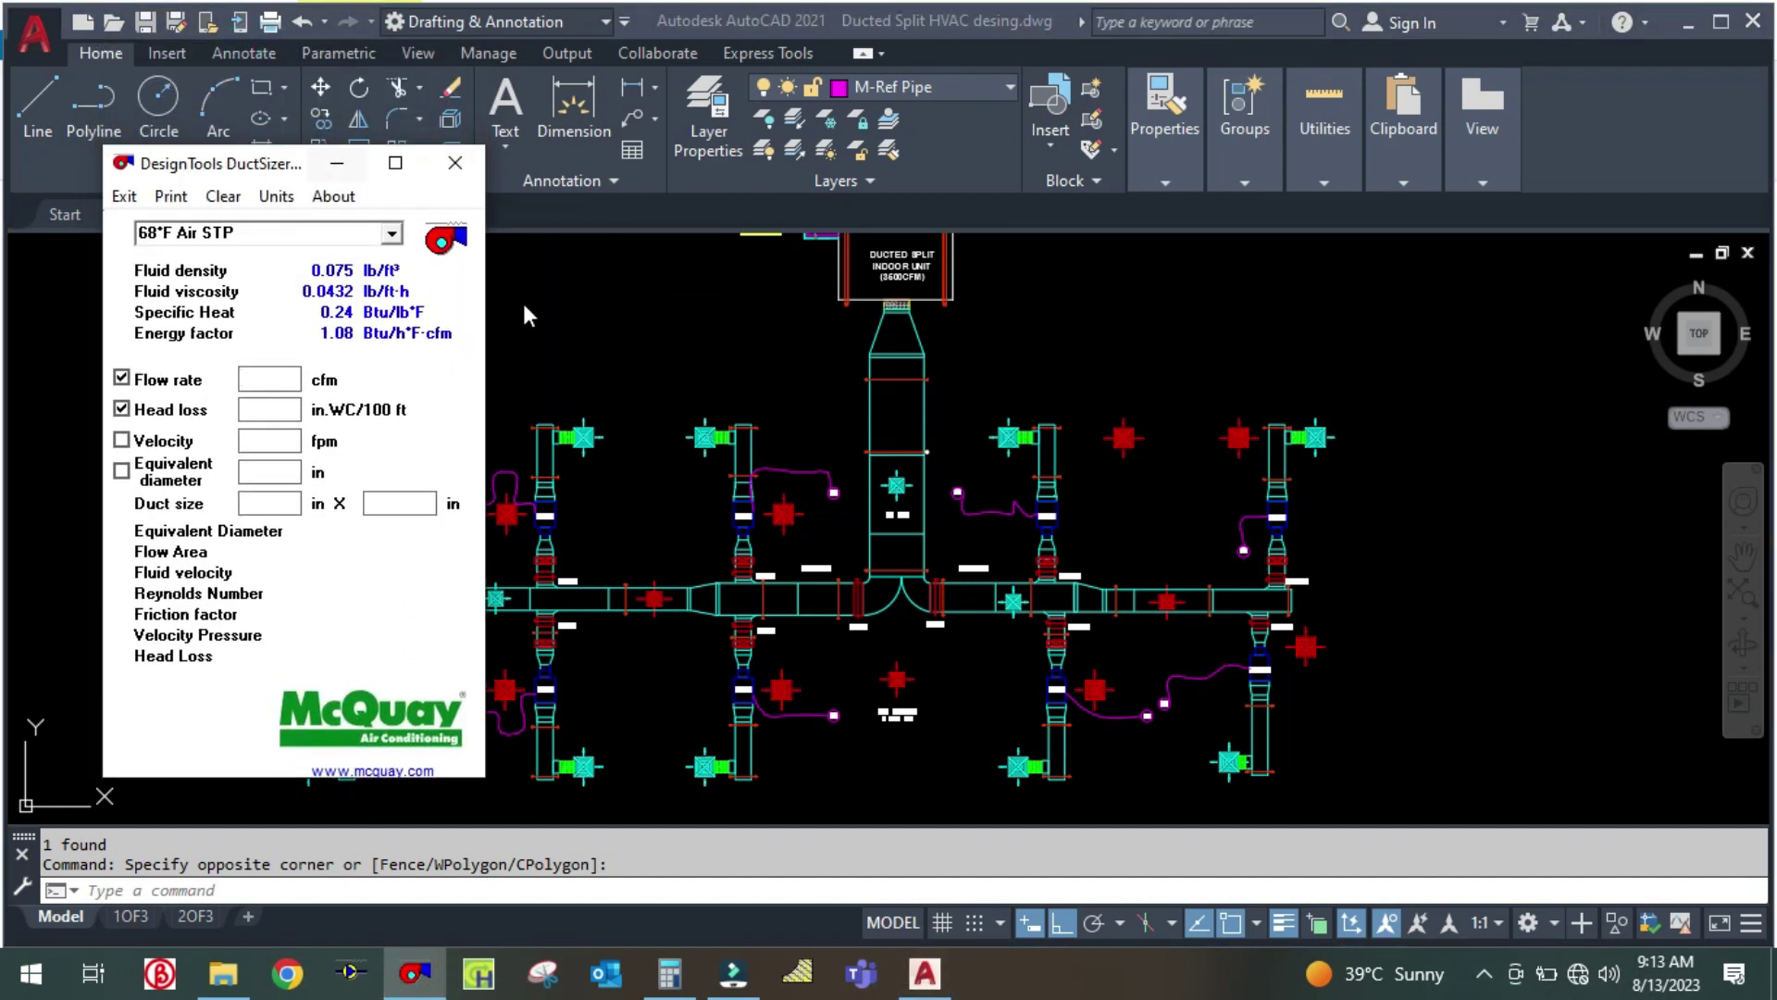
{"action": "left_click", "coordinate": [659, 344]}
{"action": "left_click_drag", "start_coordinate": [646, 349], "coordinate": [941, 377]}
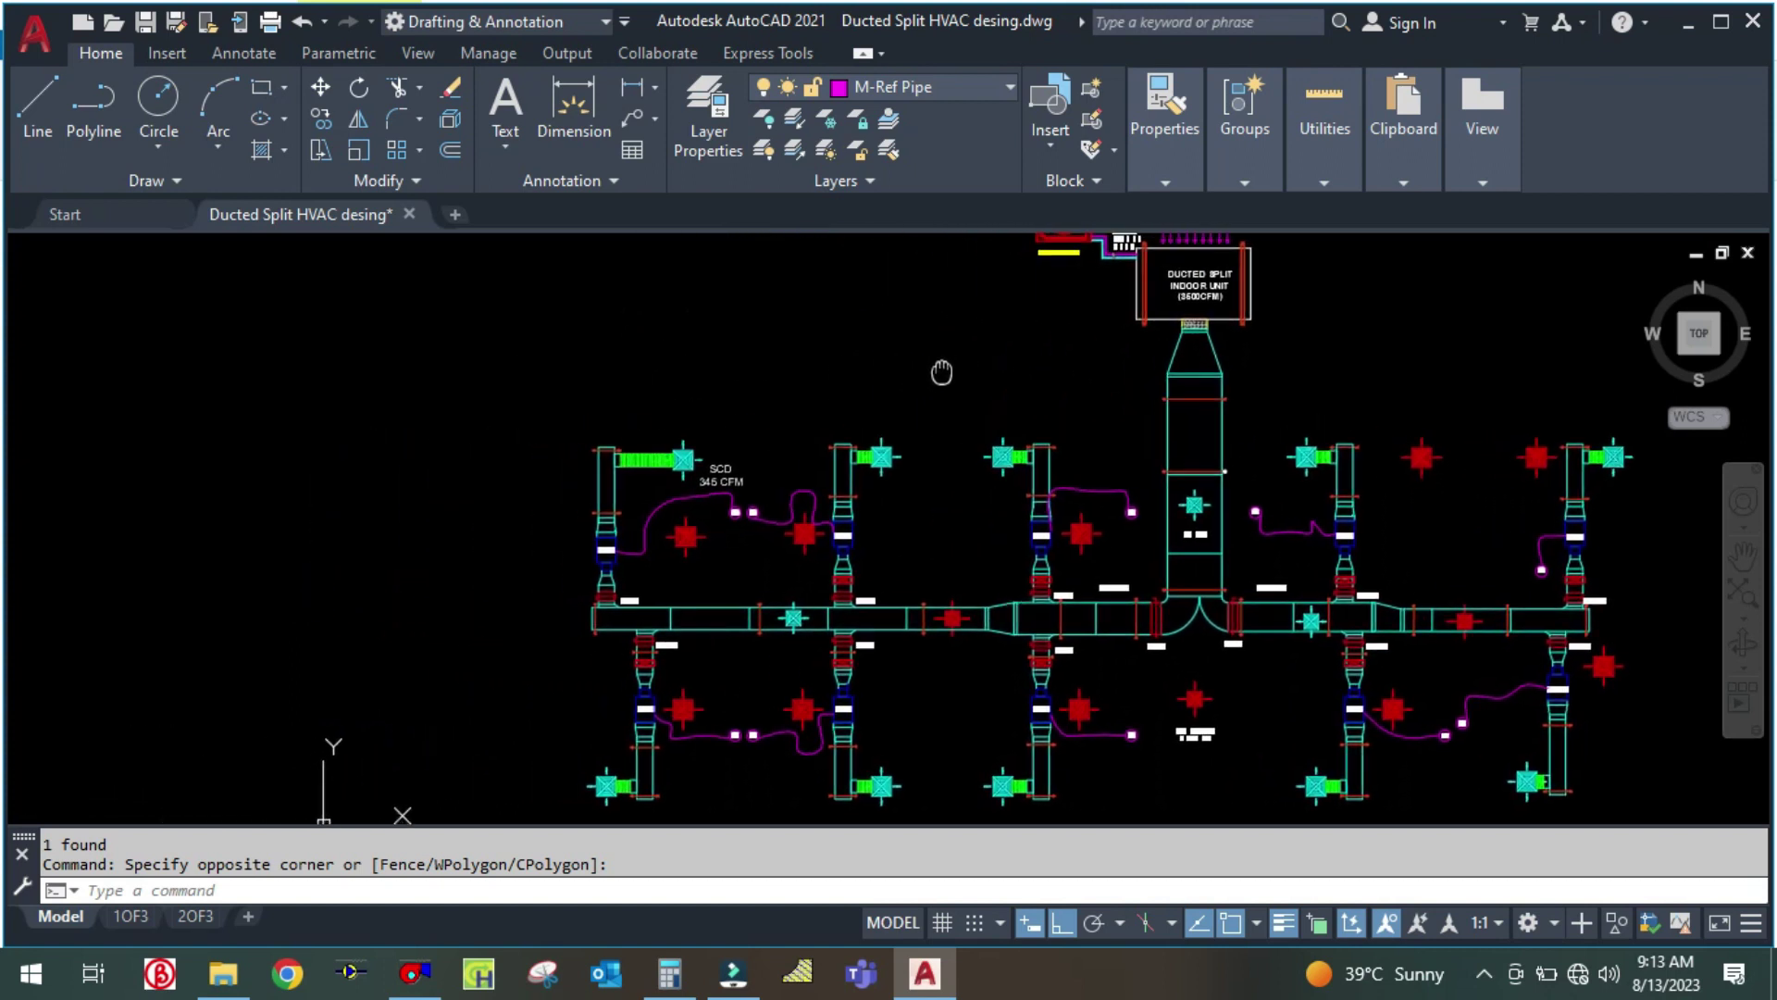
{"action": "left_click_drag", "start_coordinate": [677, 429], "coordinate": [654, 441]}
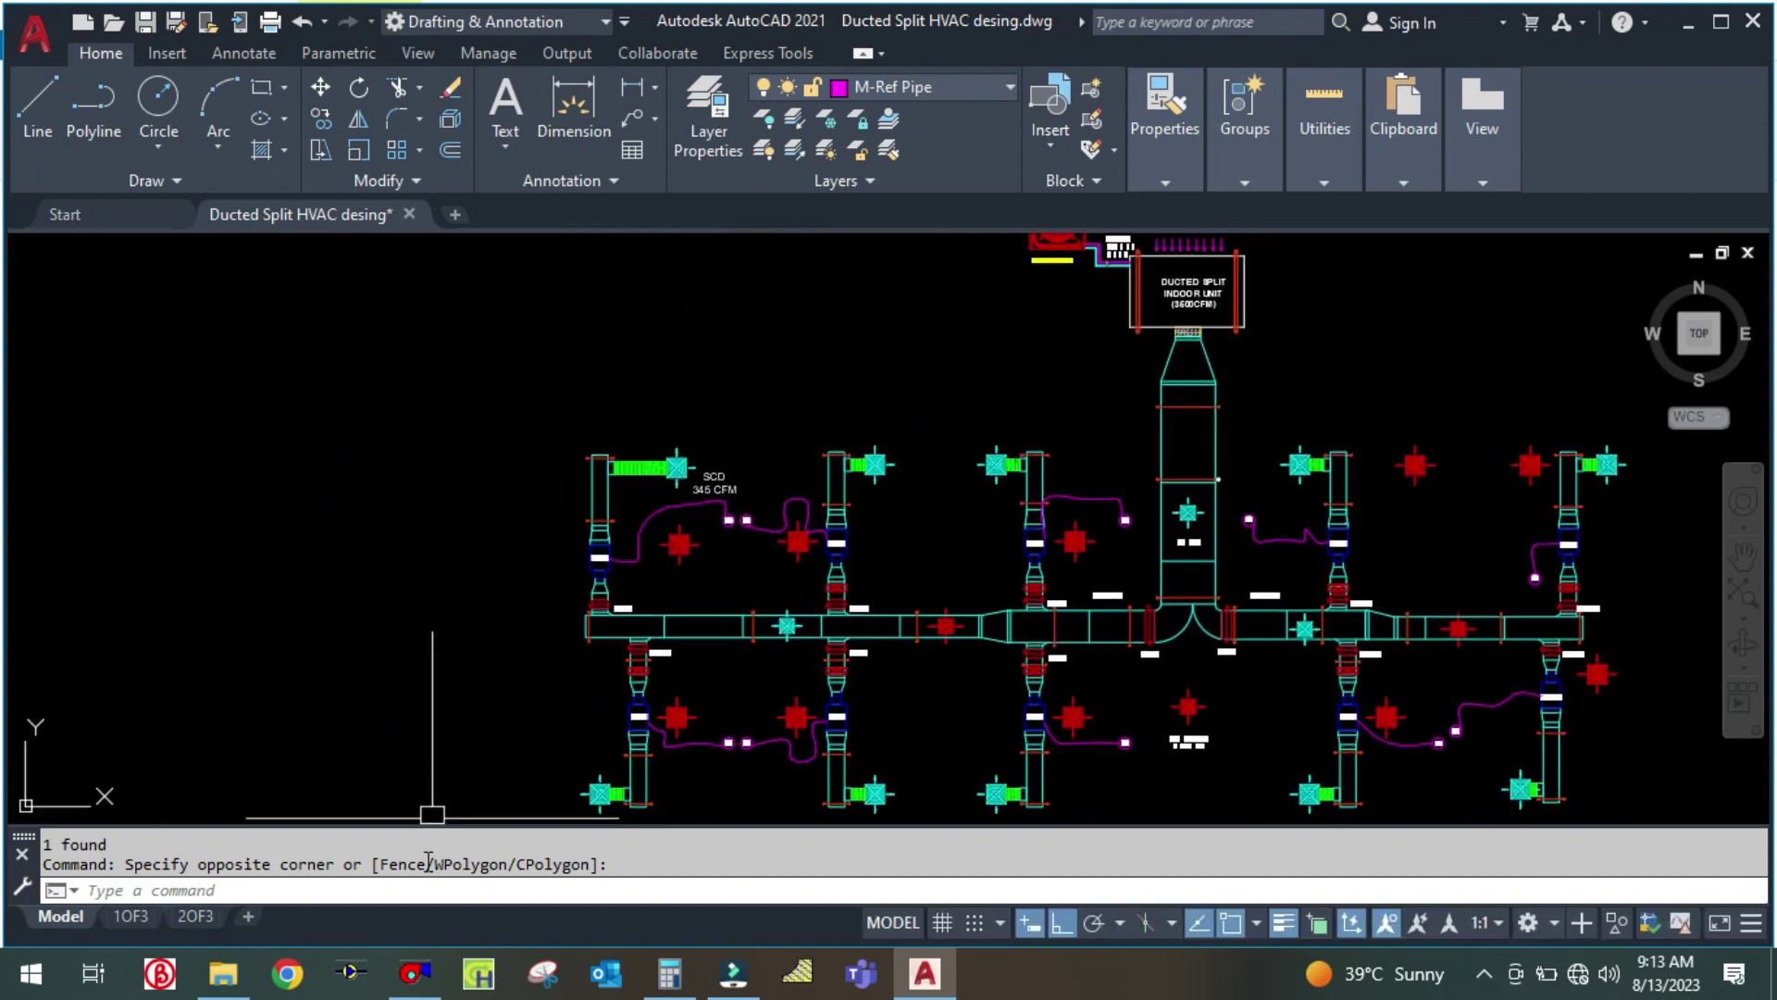
{"action": "left_click", "coordinate": [412, 974]}
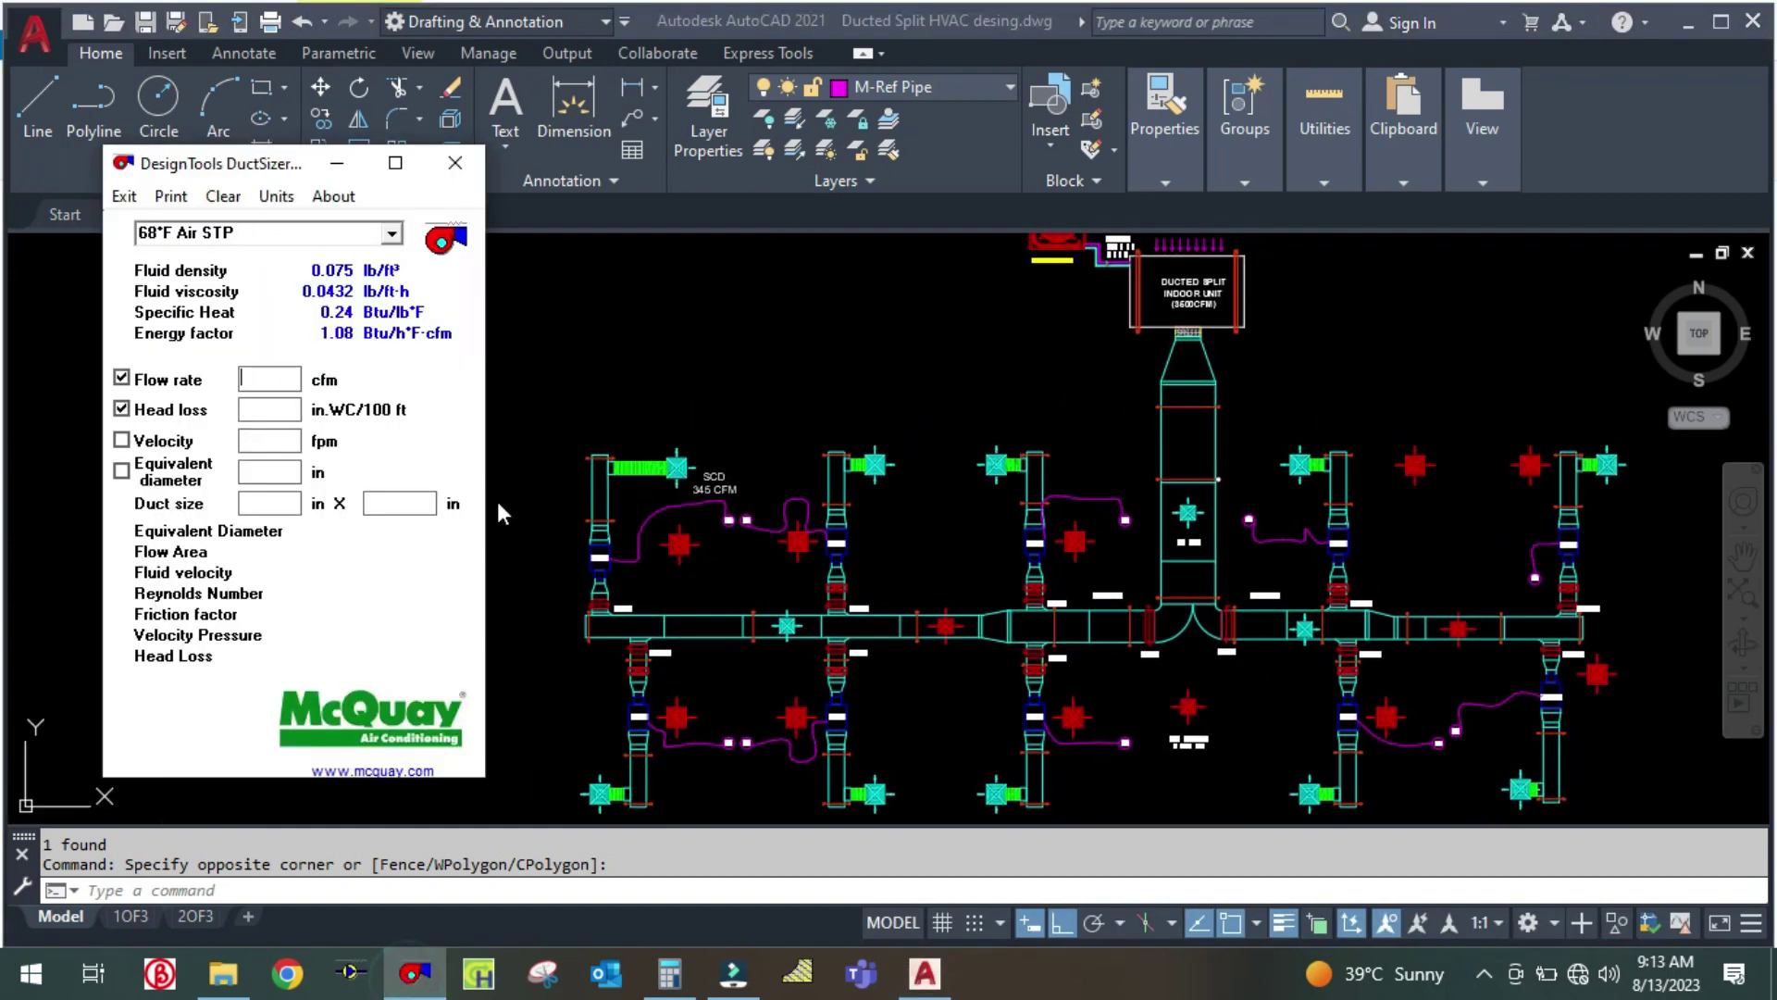
Set the duct sizing fluid condition to 75°F Air at 50% RH and 1 atm
{"action": "left_click", "coordinate": [393, 233]}
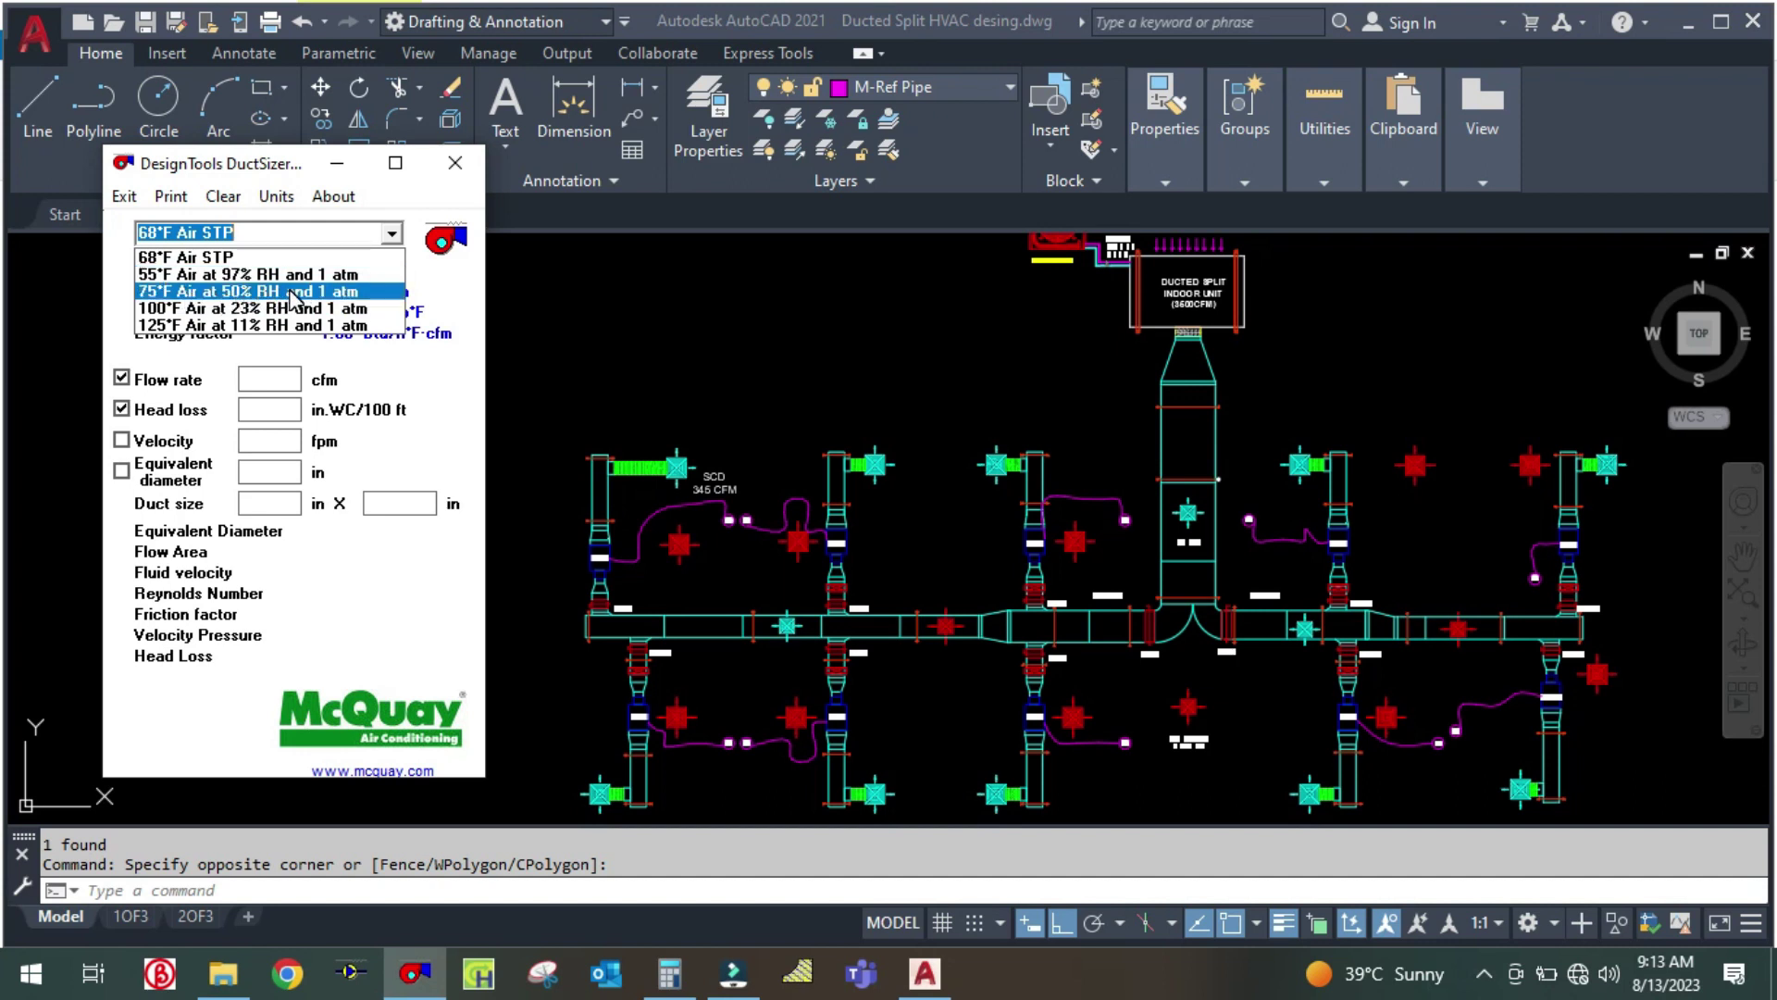
{"action": "left_click", "coordinate": [352, 294]}
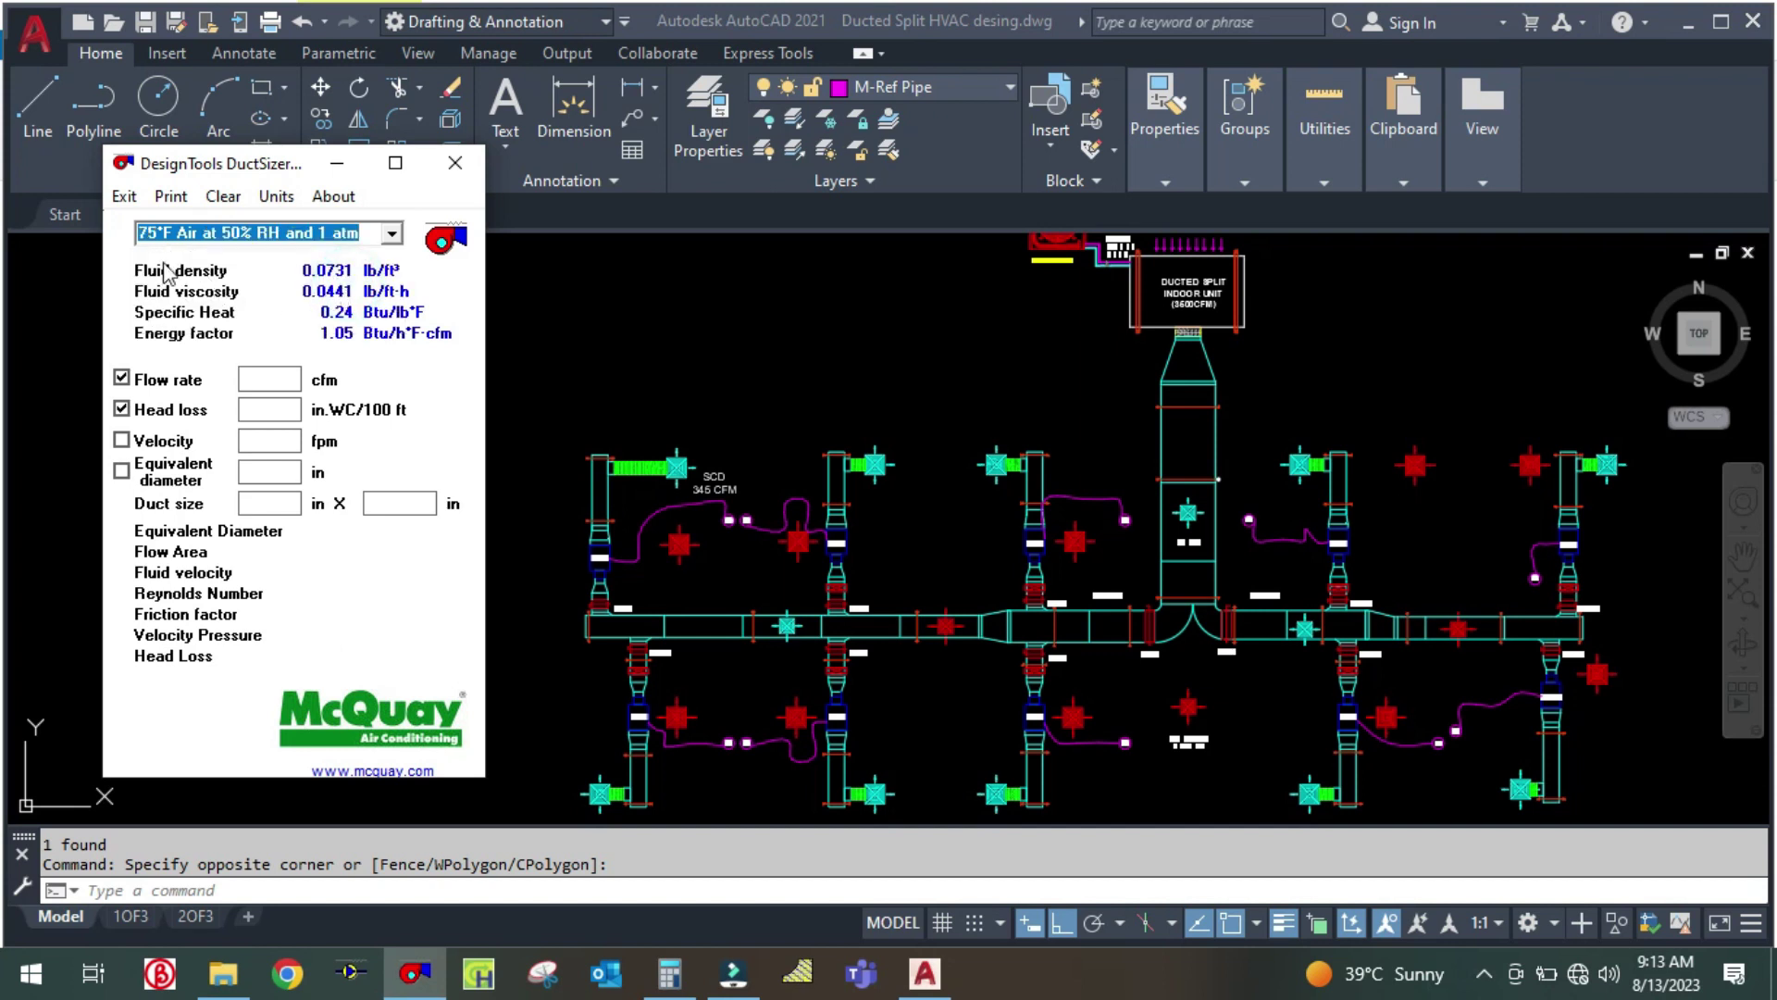
{"action": "left_click_drag", "start_coordinate": [265, 173], "coordinate": [273, 184]}
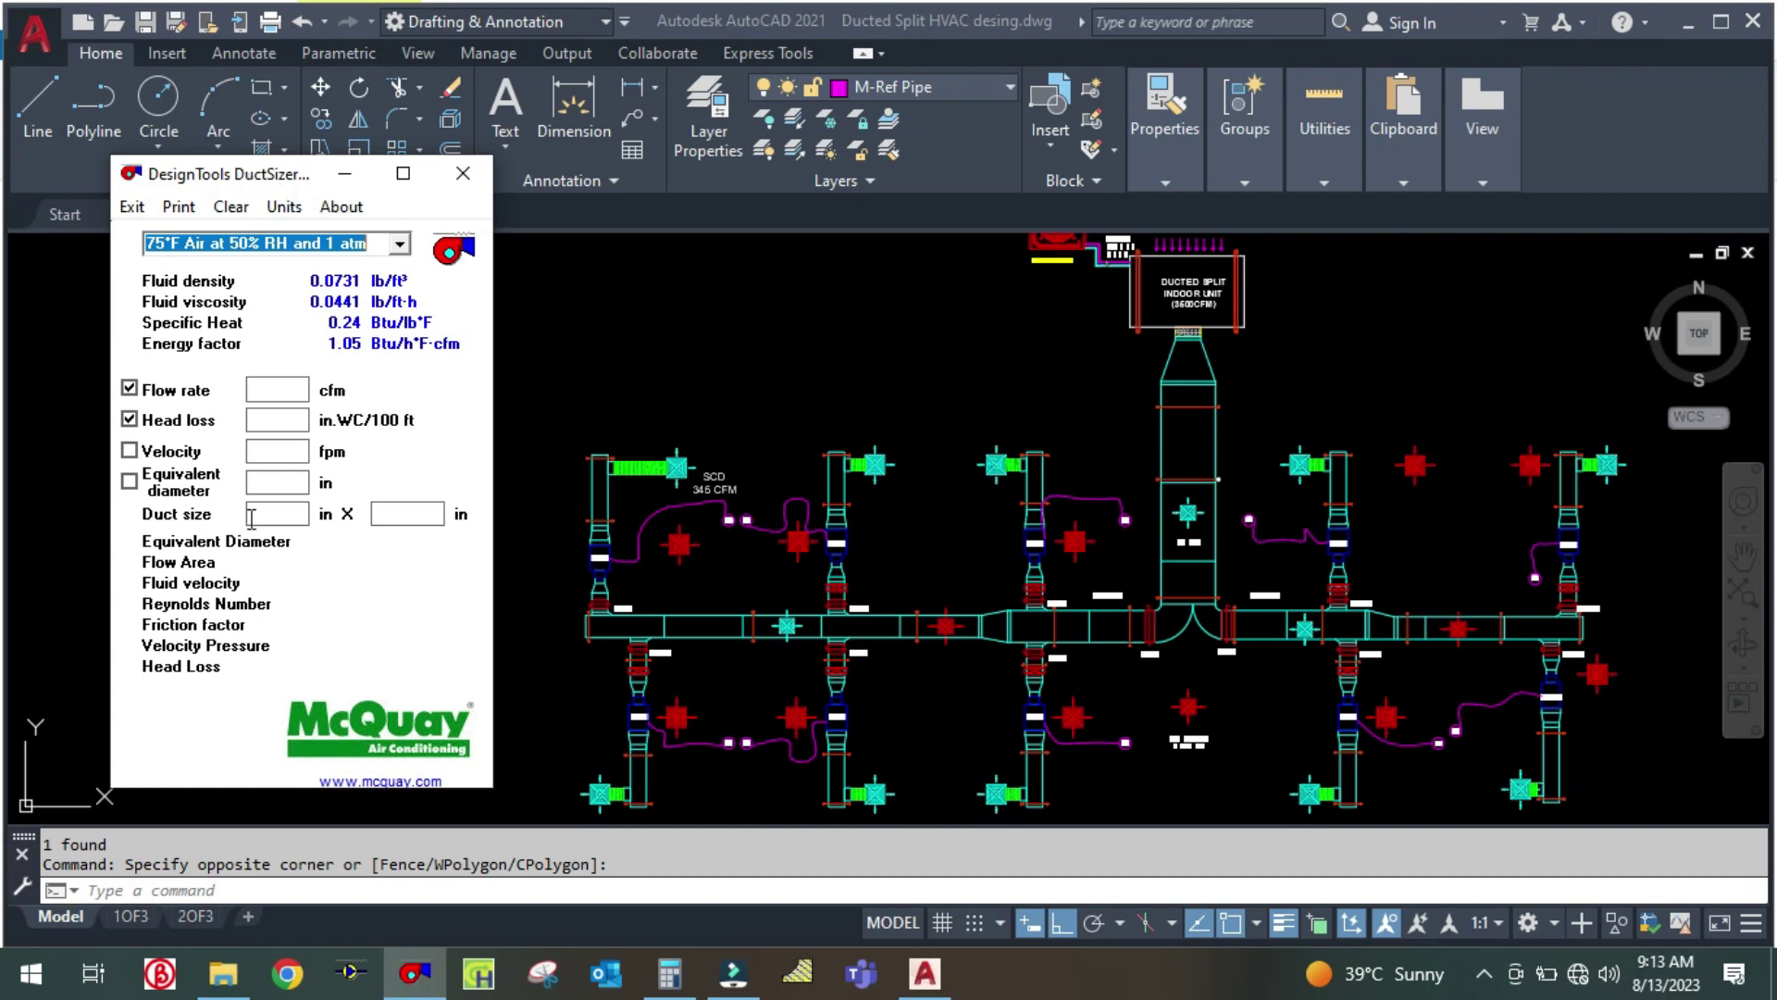
Make flow rate and velocity the sizing inputs, enabling velocity and disabling head loss
{"action": "left_click", "coordinate": [129, 450]}
{"action": "left_click", "coordinate": [130, 418]}
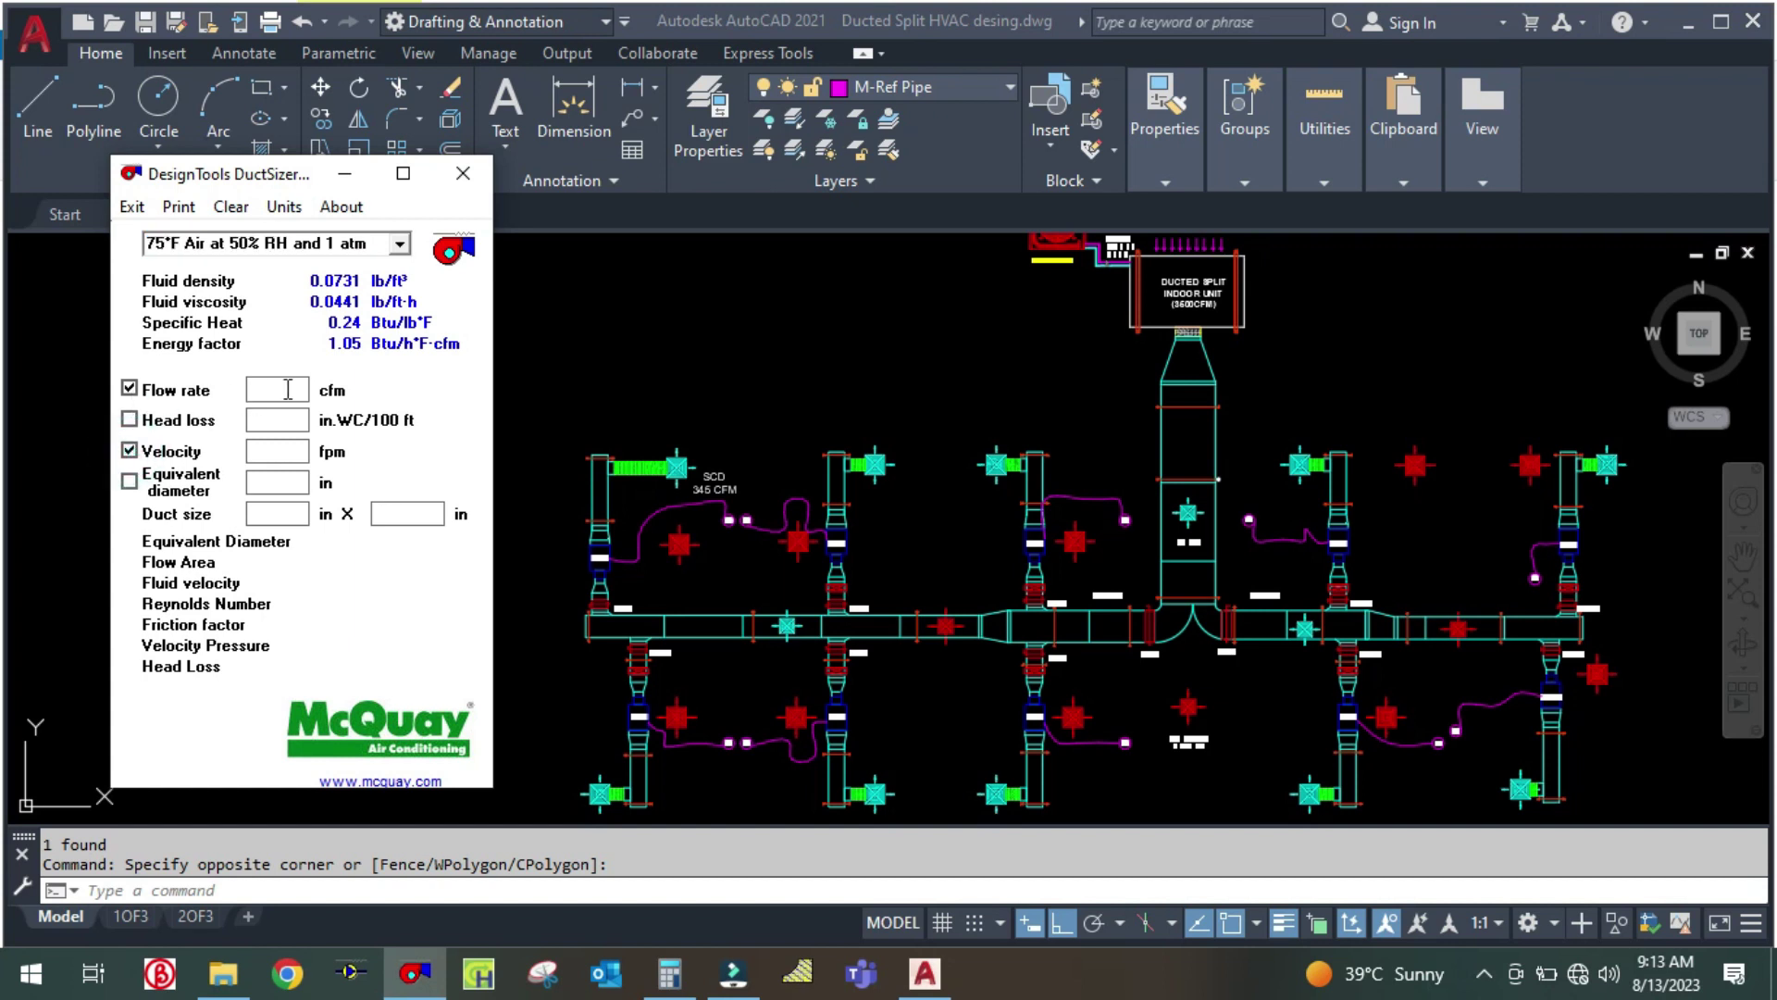
{"action": "left_click", "coordinate": [283, 388]}
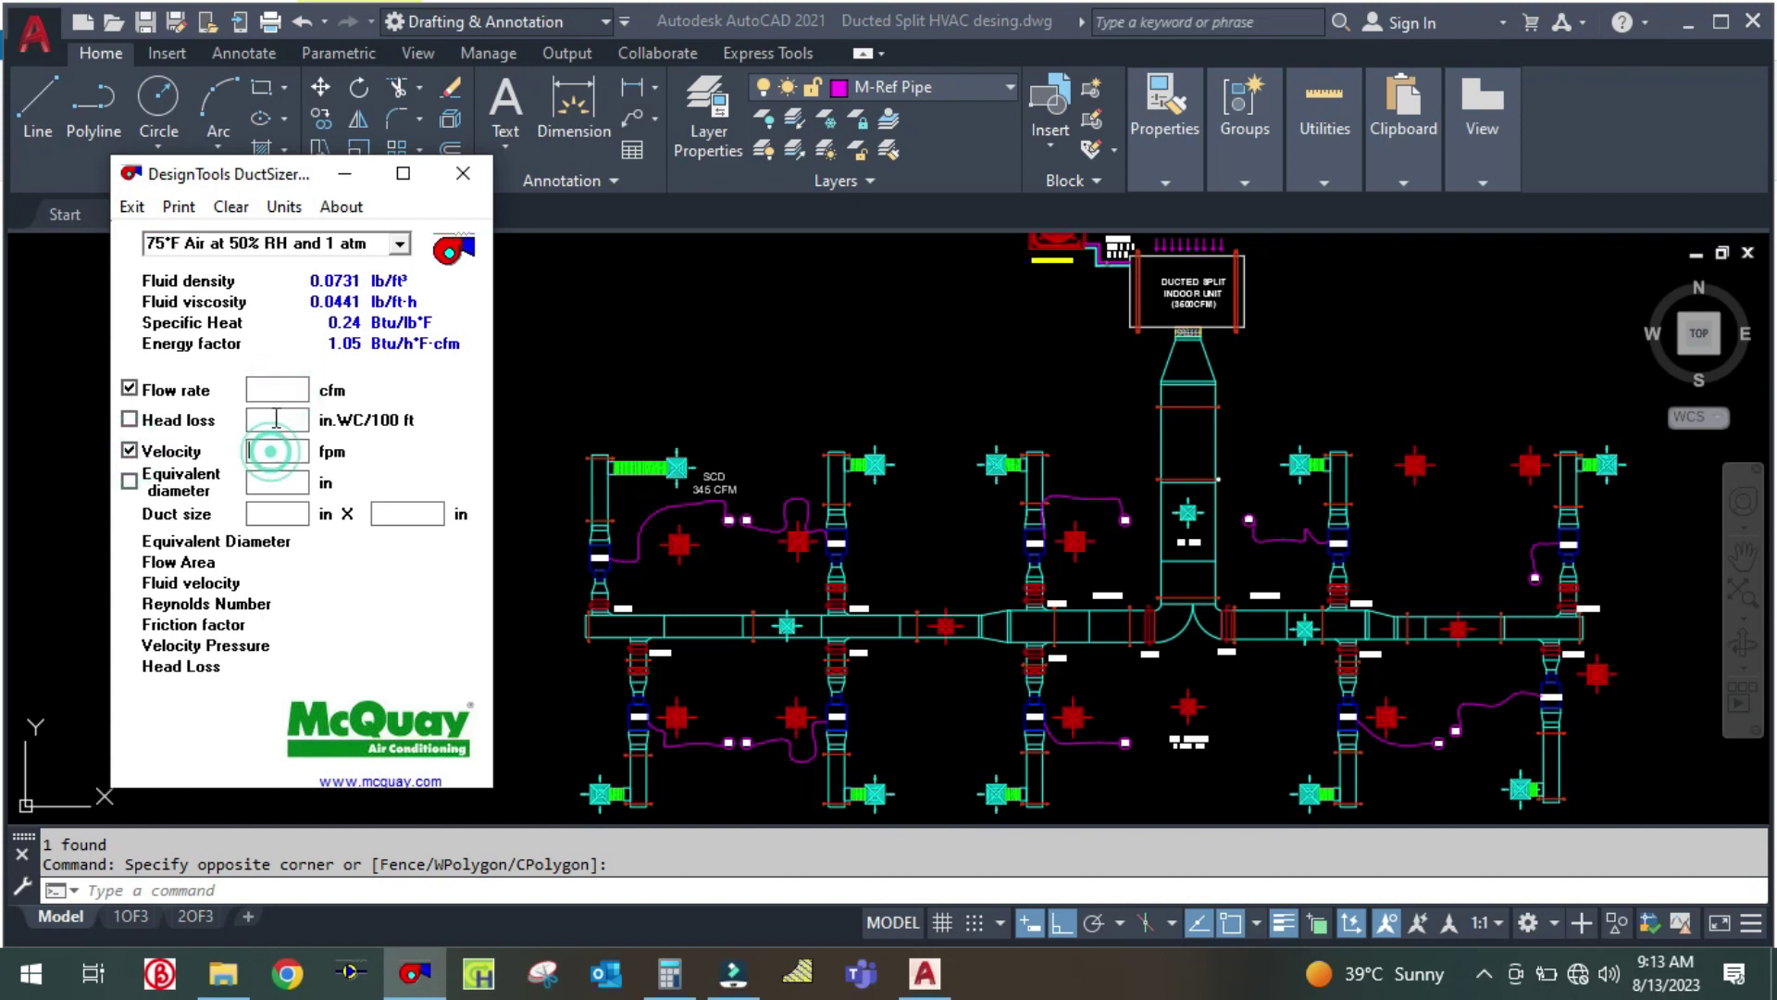
{"action": "left_click", "coordinate": [270, 388]}
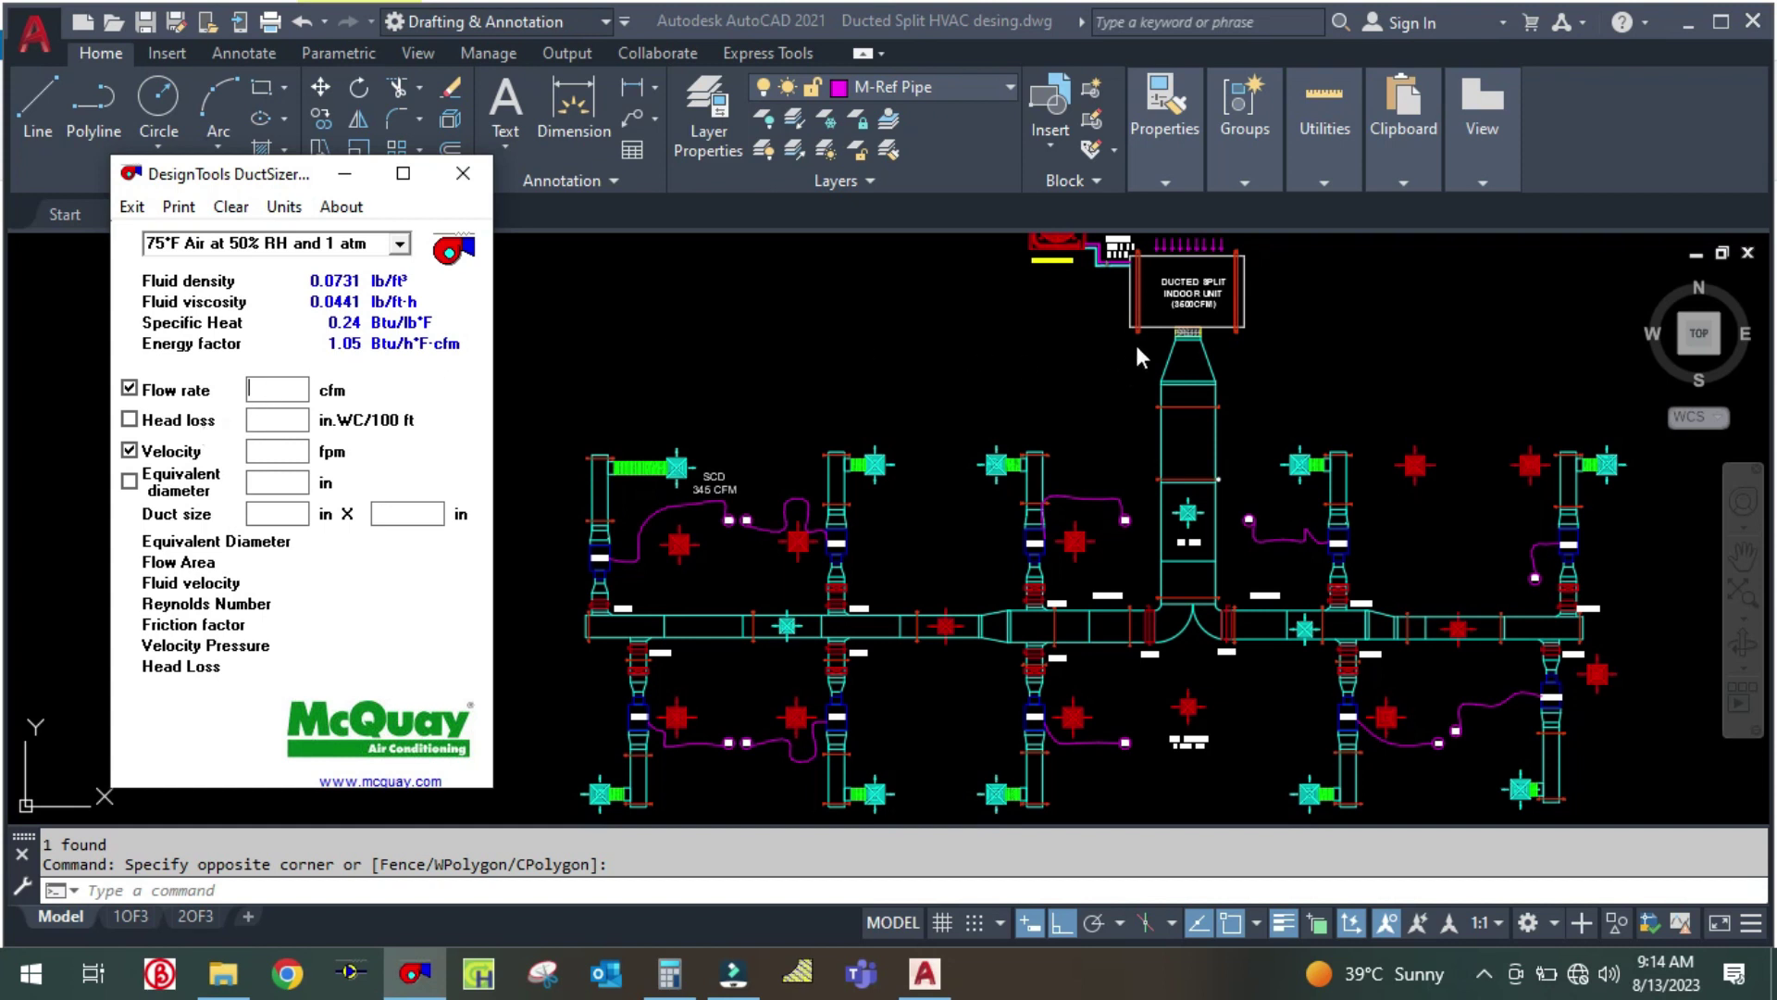
Check the indoor unit's airflow in the drawing and enter a 3500 cfm flow rate and 1500 fpm velocity in DuctSizer
{"action": "scroll", "coordinate": [1138, 348], "scroll_direction": "up", "scroll_amount": 6}
{"action": "left_click", "coordinate": [1072, 373]}
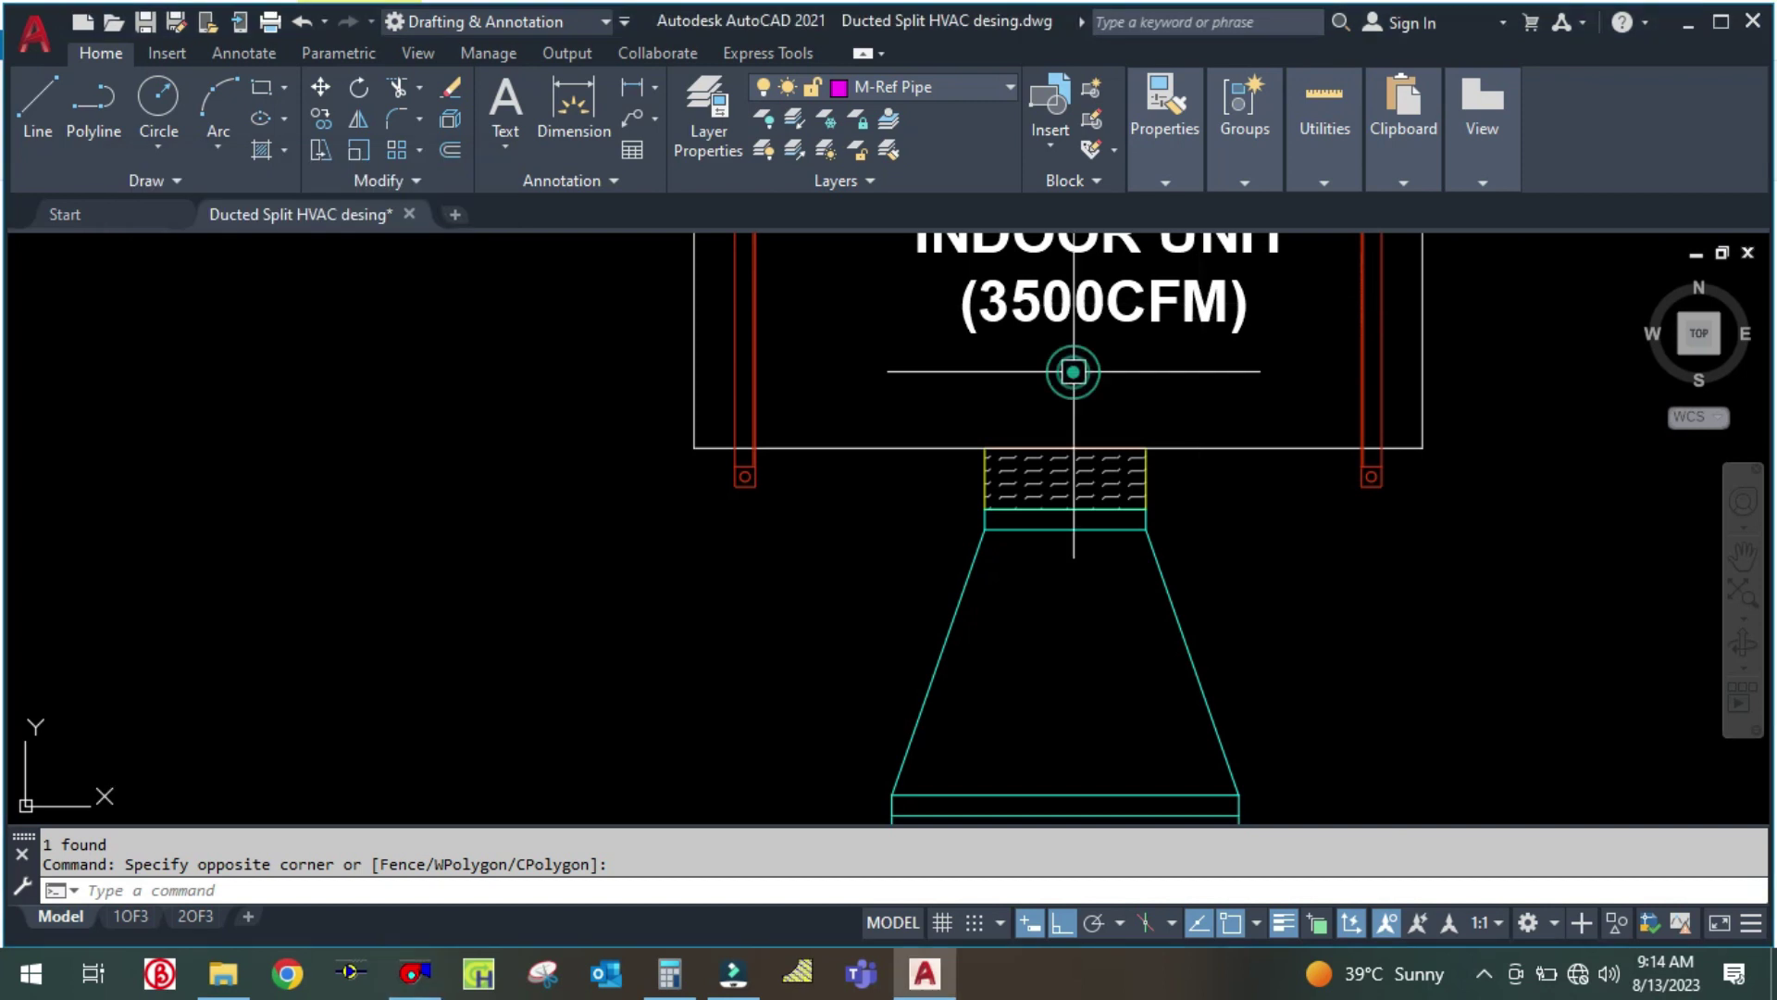
{"action": "scroll", "coordinate": [1139, 484], "scroll_direction": "down", "scroll_amount": 4}
{"action": "left_click_drag", "start_coordinate": [873, 635], "coordinate": [881, 484]}
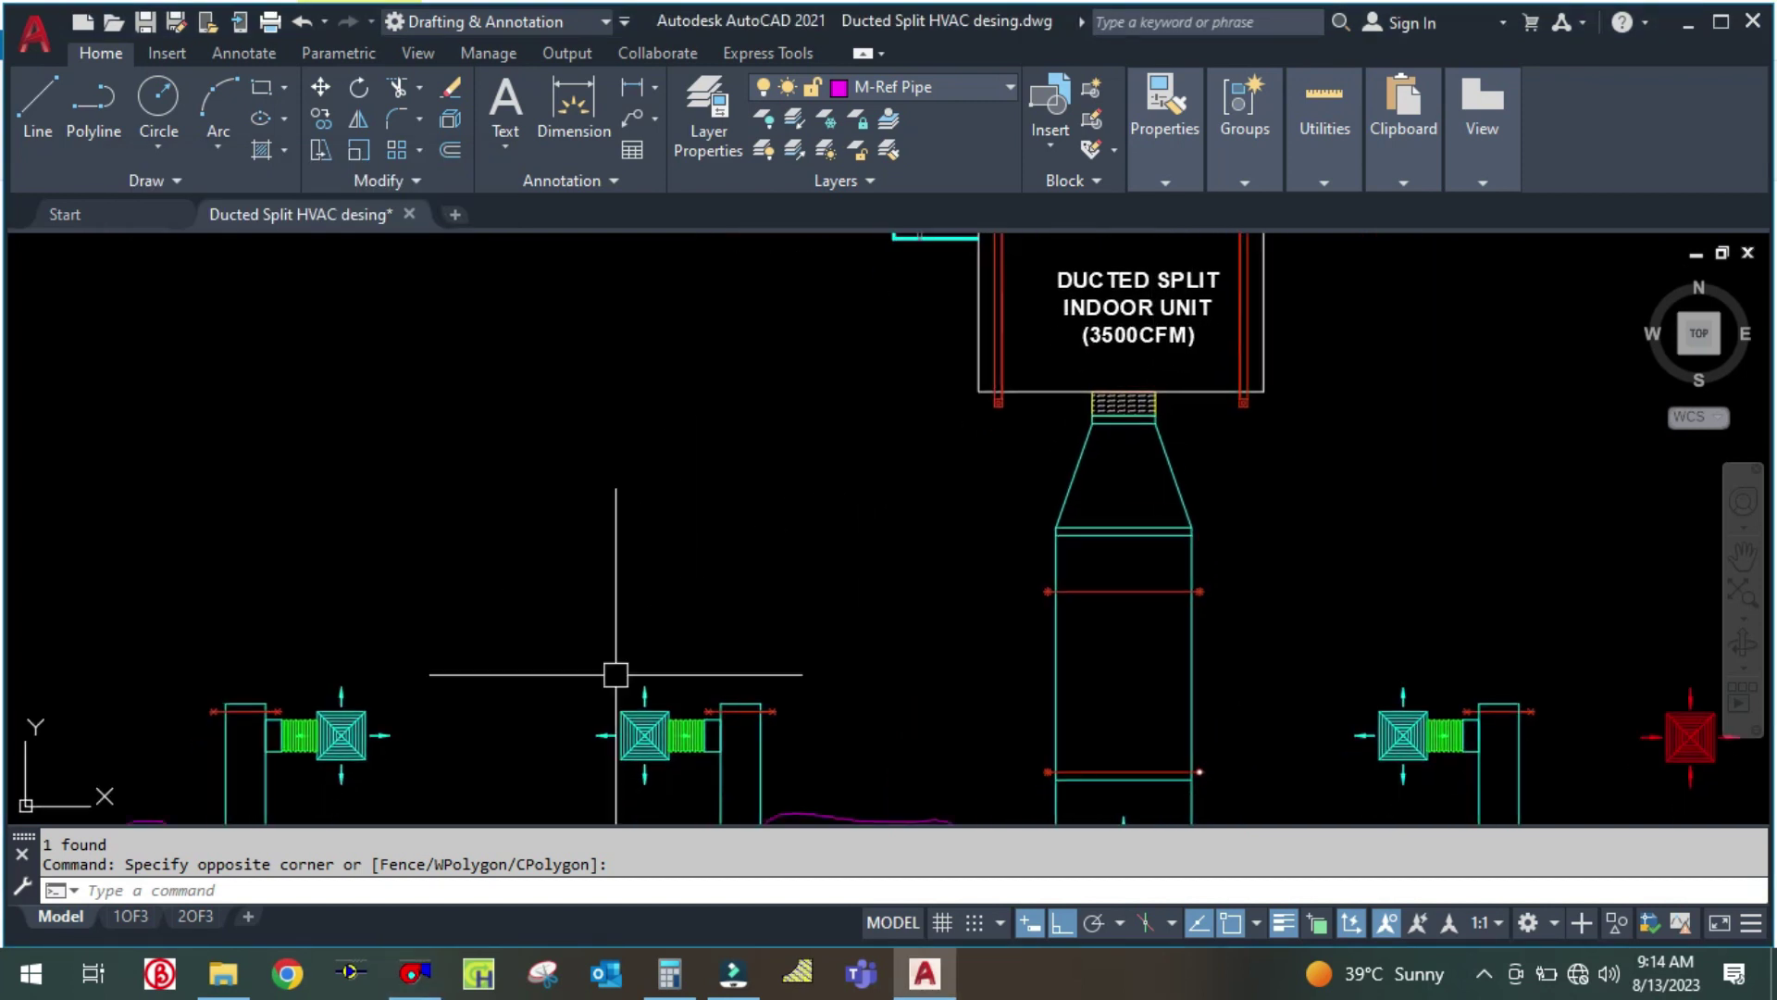
{"action": "left_click", "coordinate": [414, 972]}
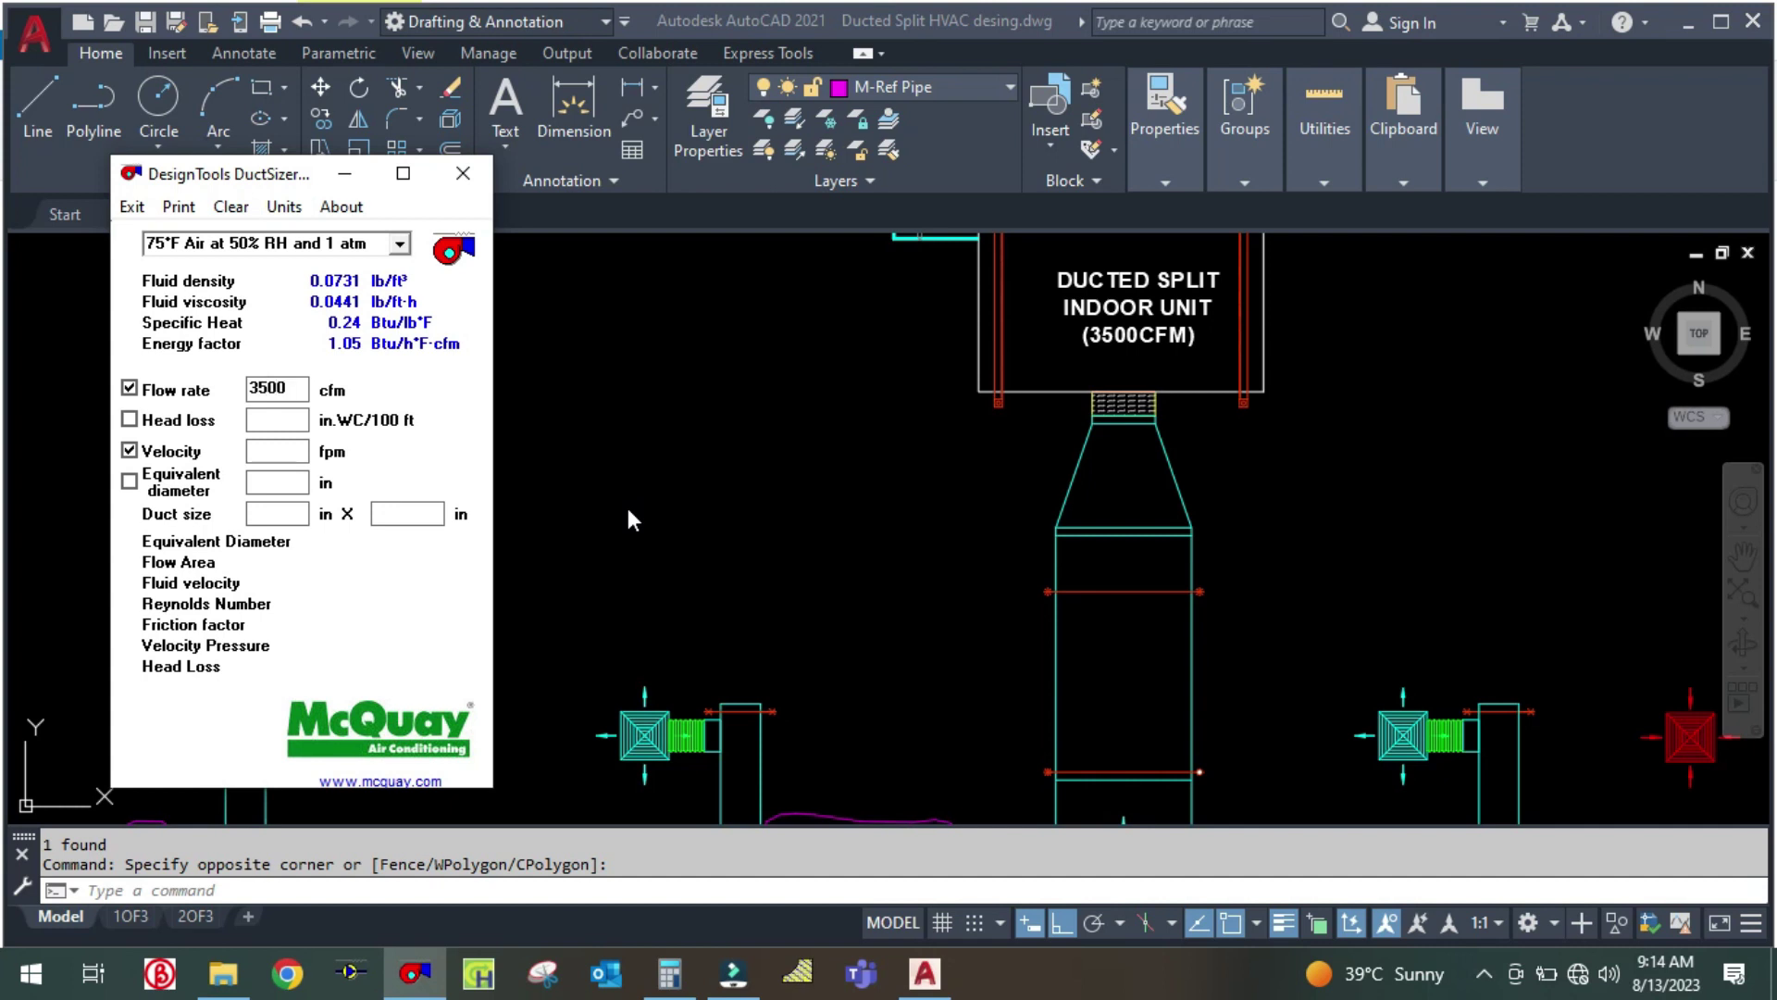
{"action": "left_click", "coordinate": [277, 451]}
{"action": "type", "text": "1500"}
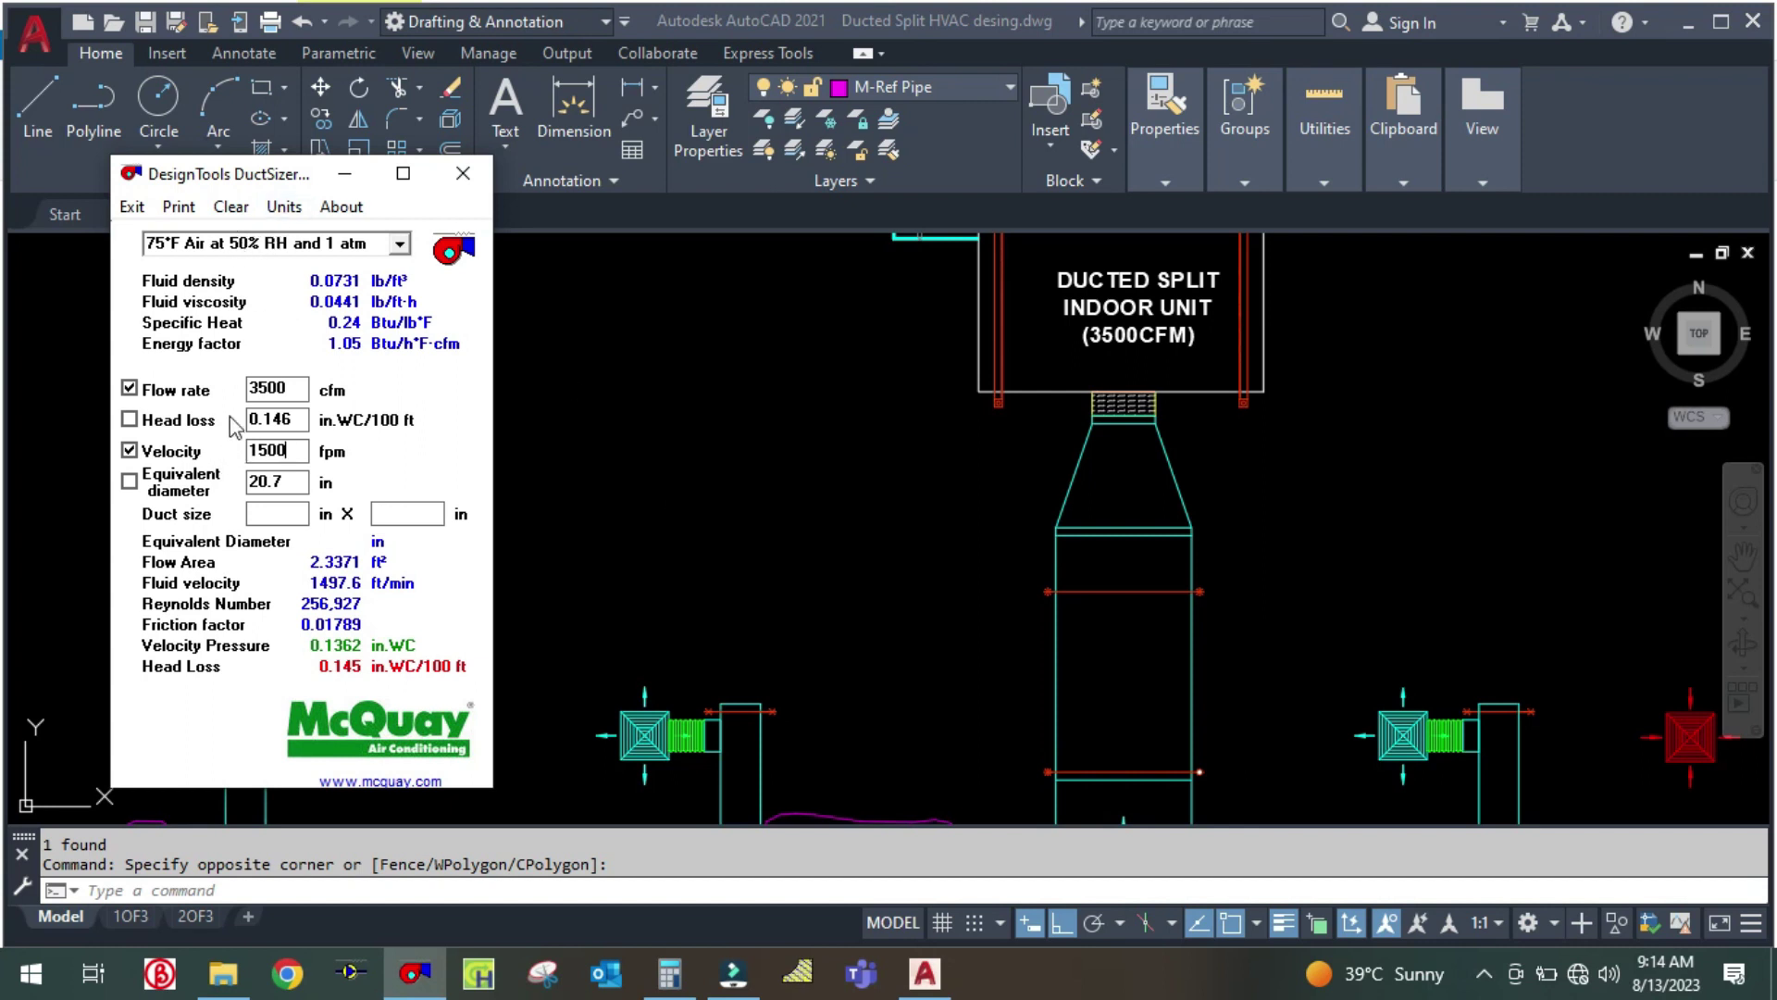
Convert the duct sizing values to SI metric units and back to US units
{"action": "left_click", "coordinate": [284, 206]}
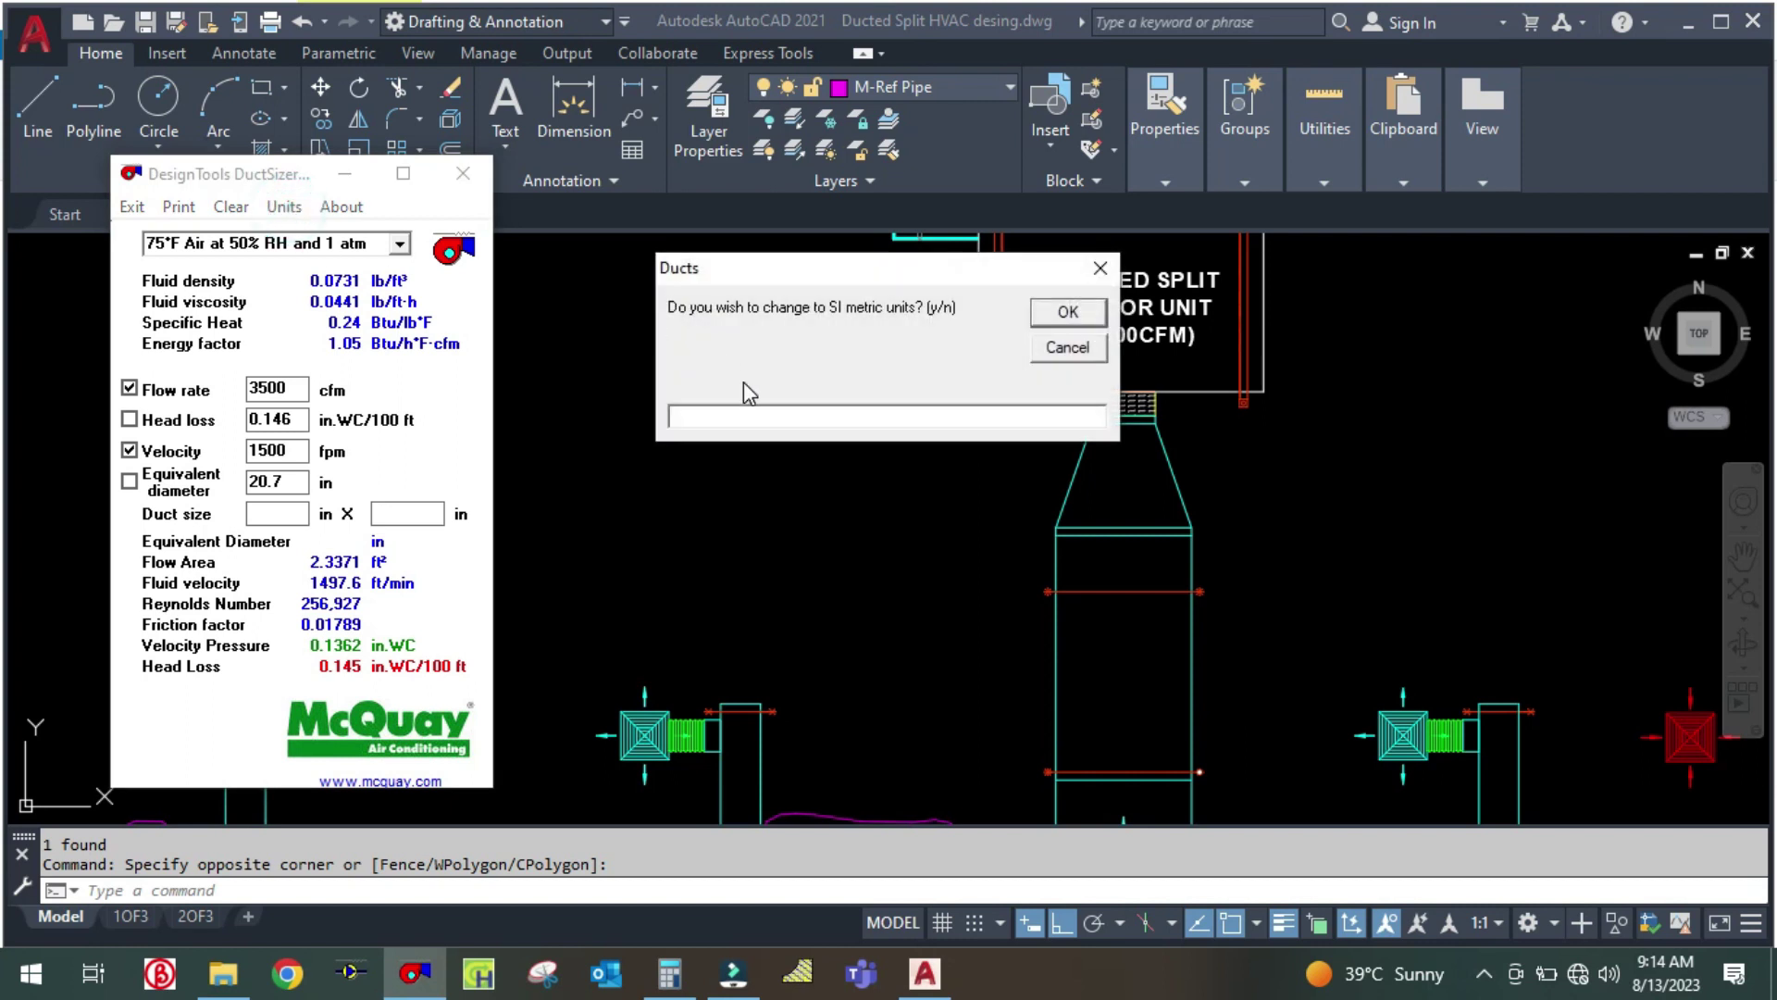
{"action": "type", "text": "y"}
{"action": "key", "text": "Return"}
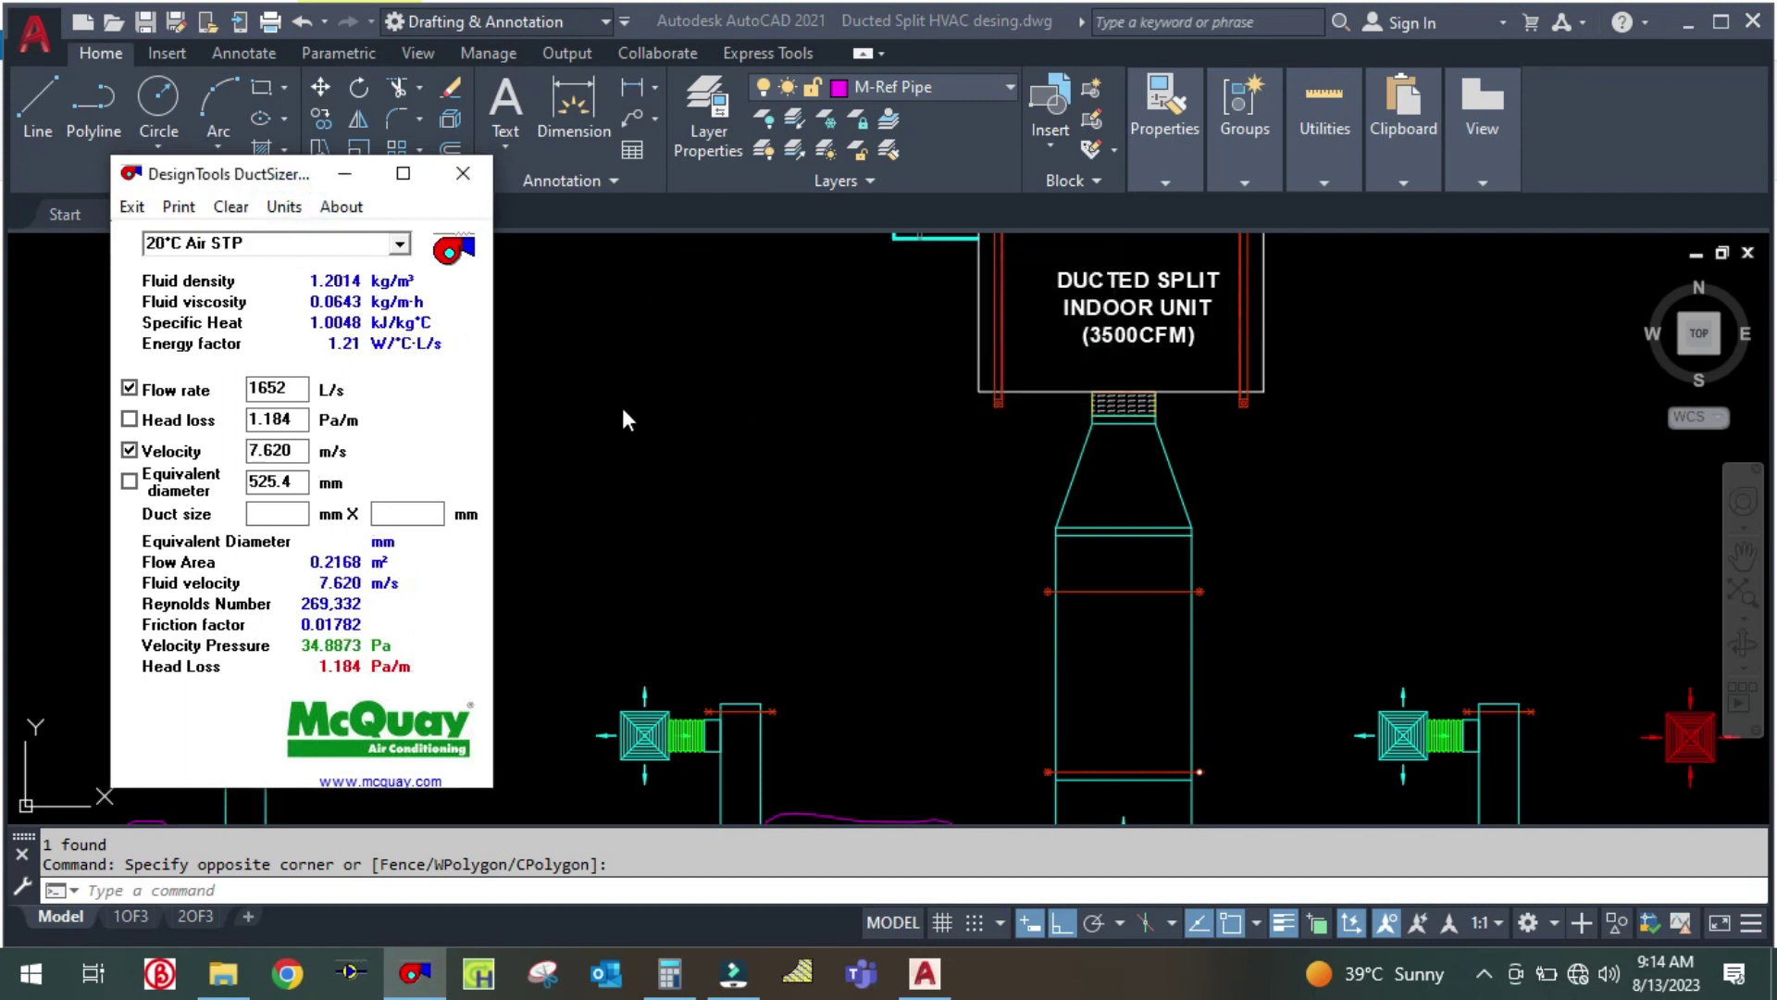
{"action": "left_click", "coordinate": [284, 207]}
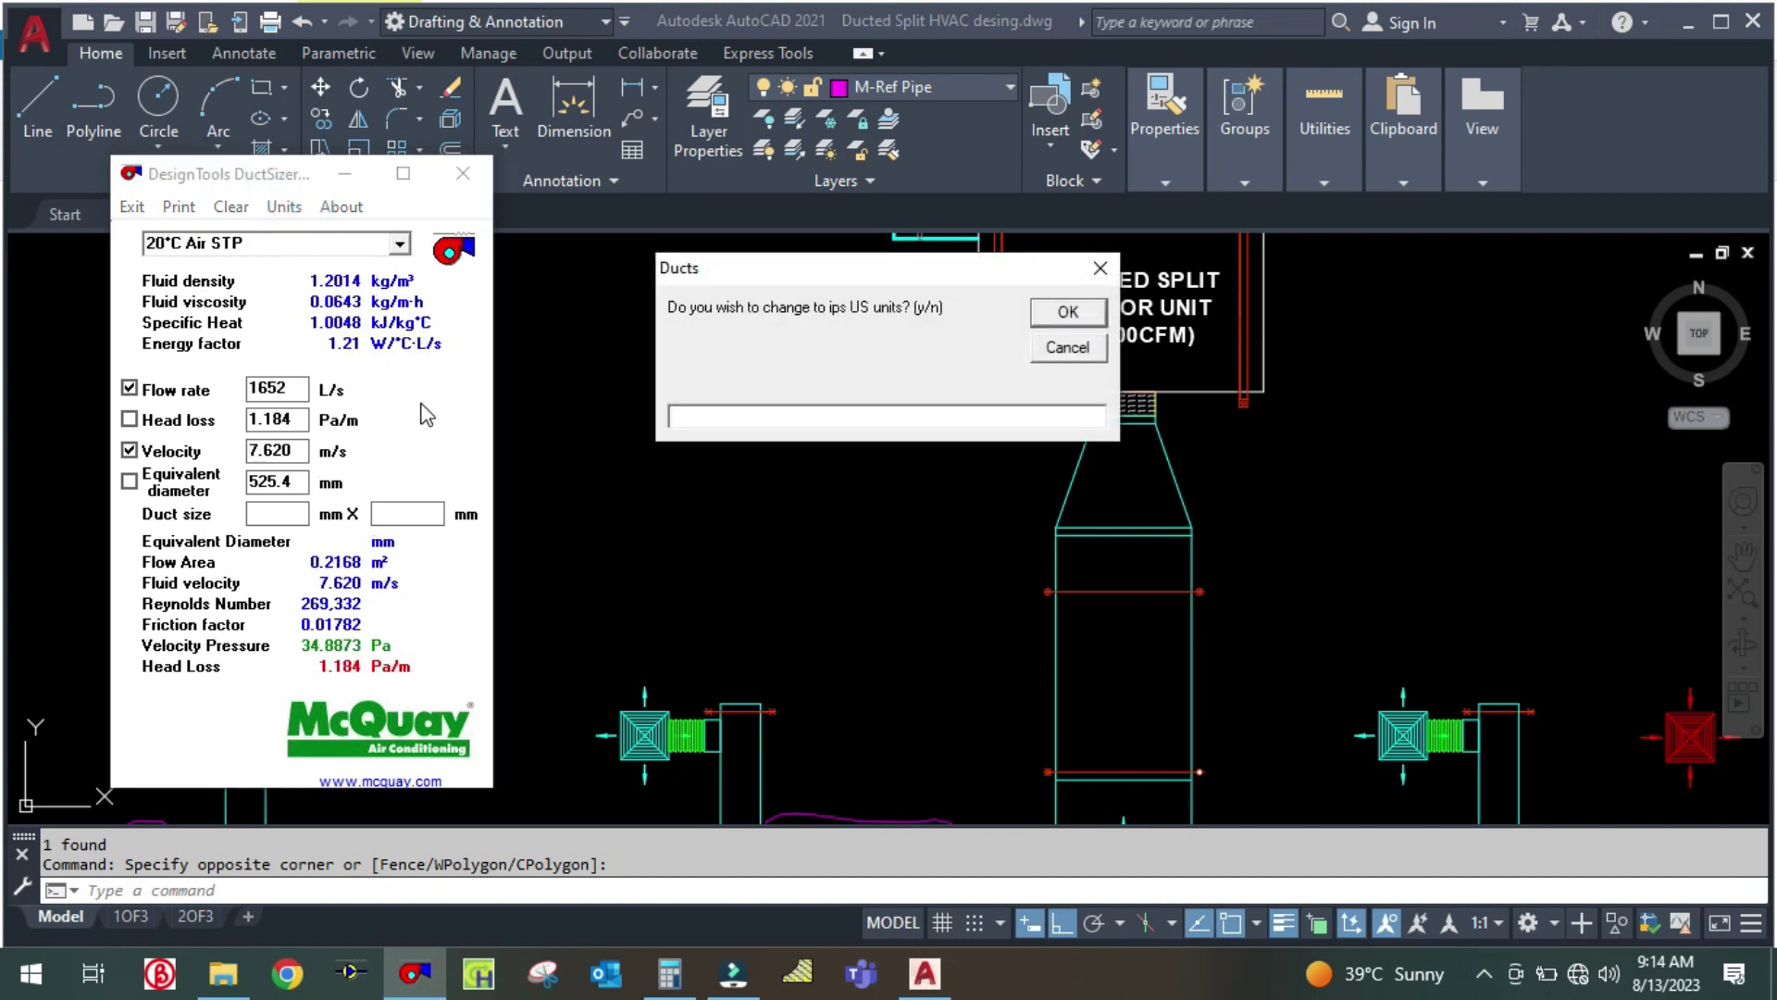
{"action": "type", "text": "y"}
{"action": "key", "text": "Return"}
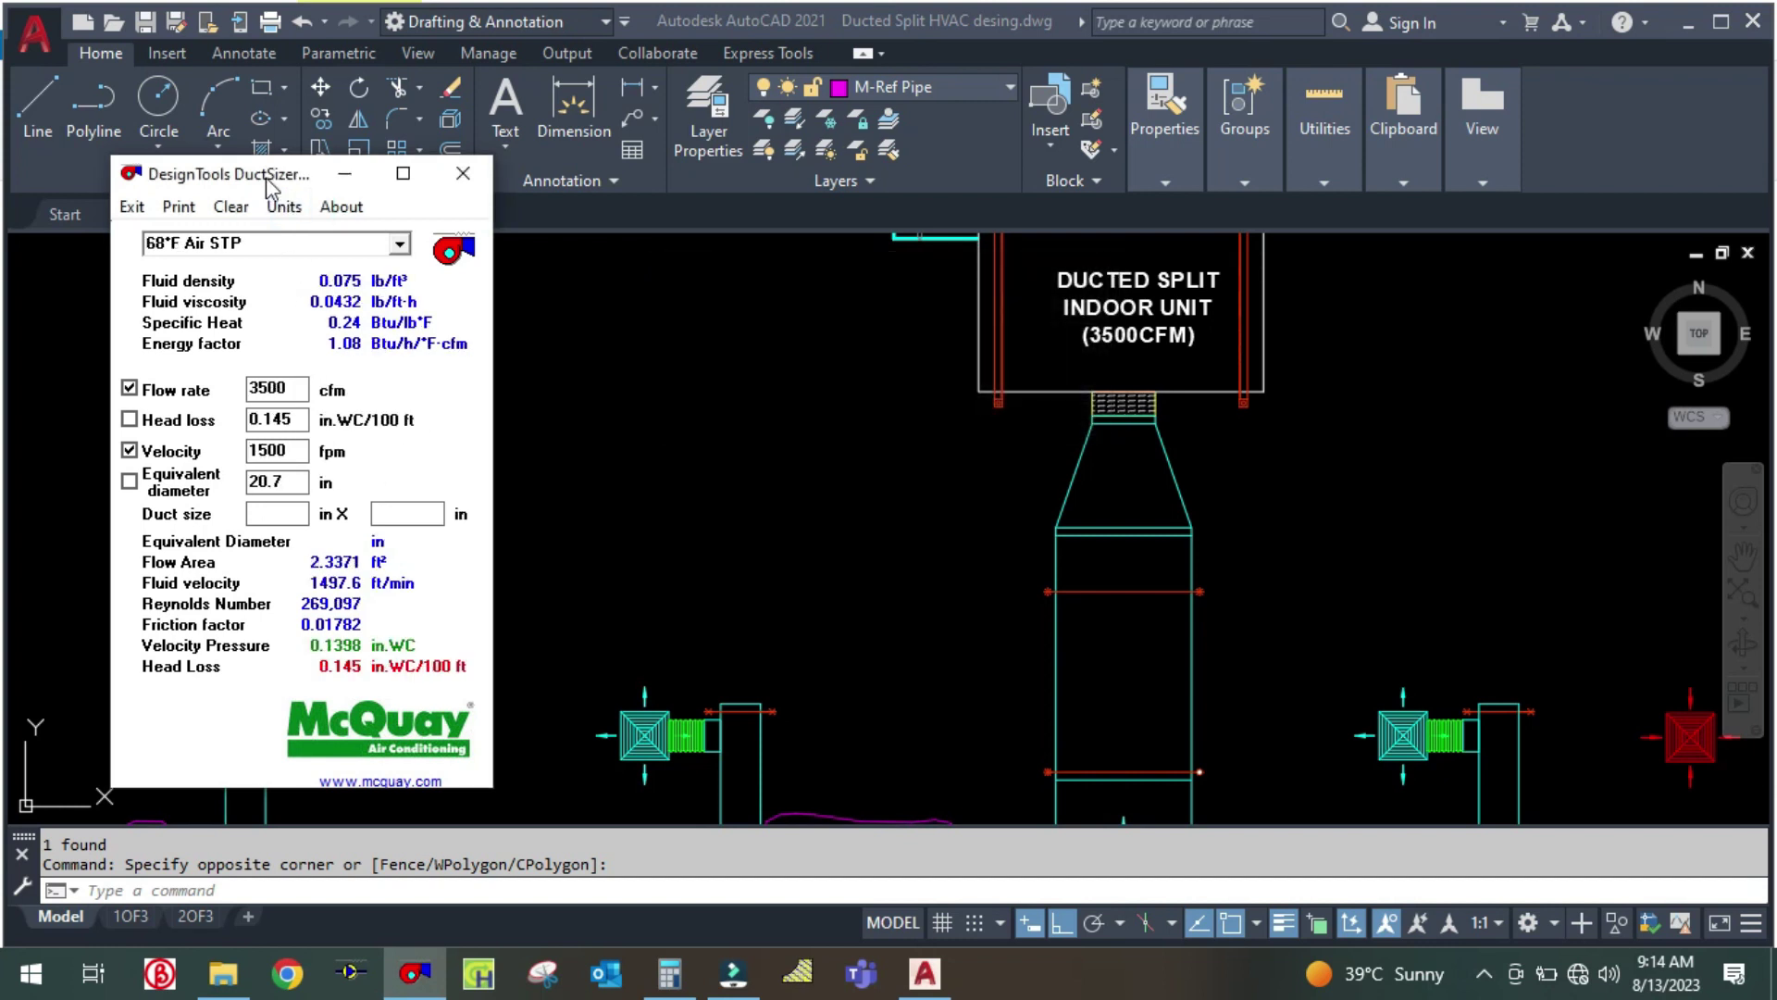
Reposition the DuctSizer window, convert its values to SI metric units, and return to the AutoCAD drawing
{"action": "left_click_drag", "start_coordinate": [271, 174], "coordinate": [407, 163]}
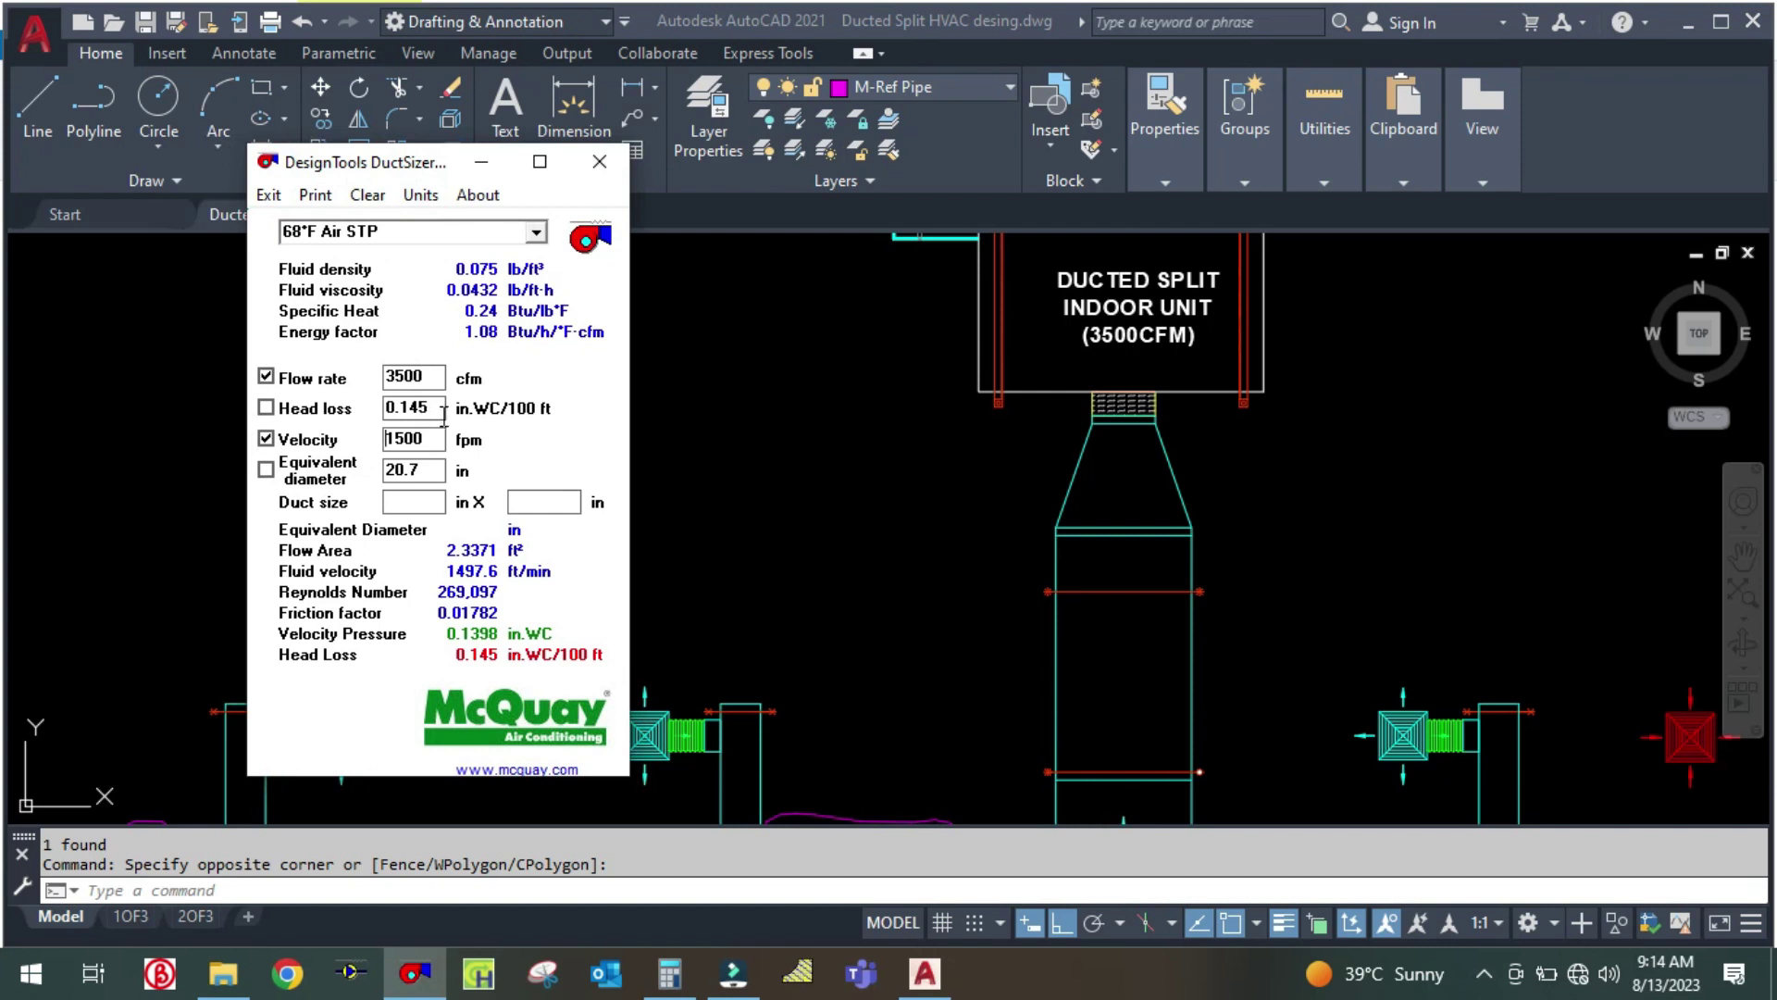
{"action": "double_click", "coordinate": [404, 433]}
{"action": "left_click", "coordinate": [415, 501]}
{"action": "left_click", "coordinate": [422, 194]}
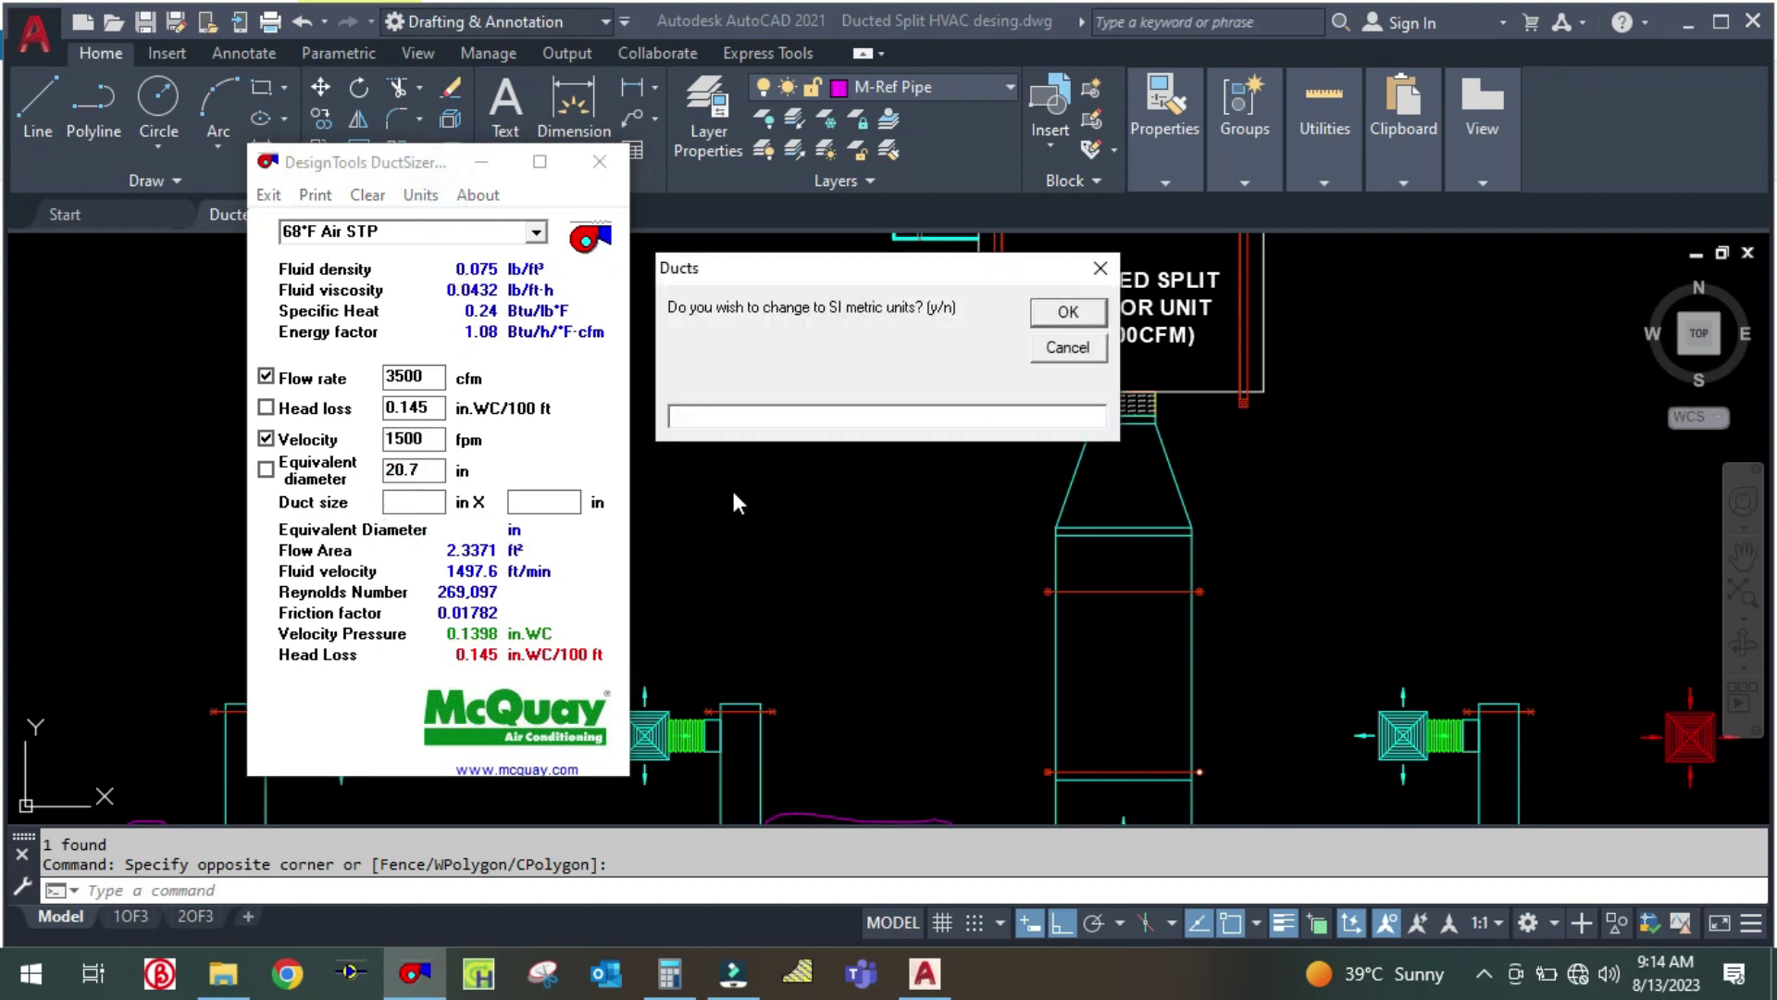
{"action": "type", "text": "Y"}
{"action": "key", "text": "Return"}
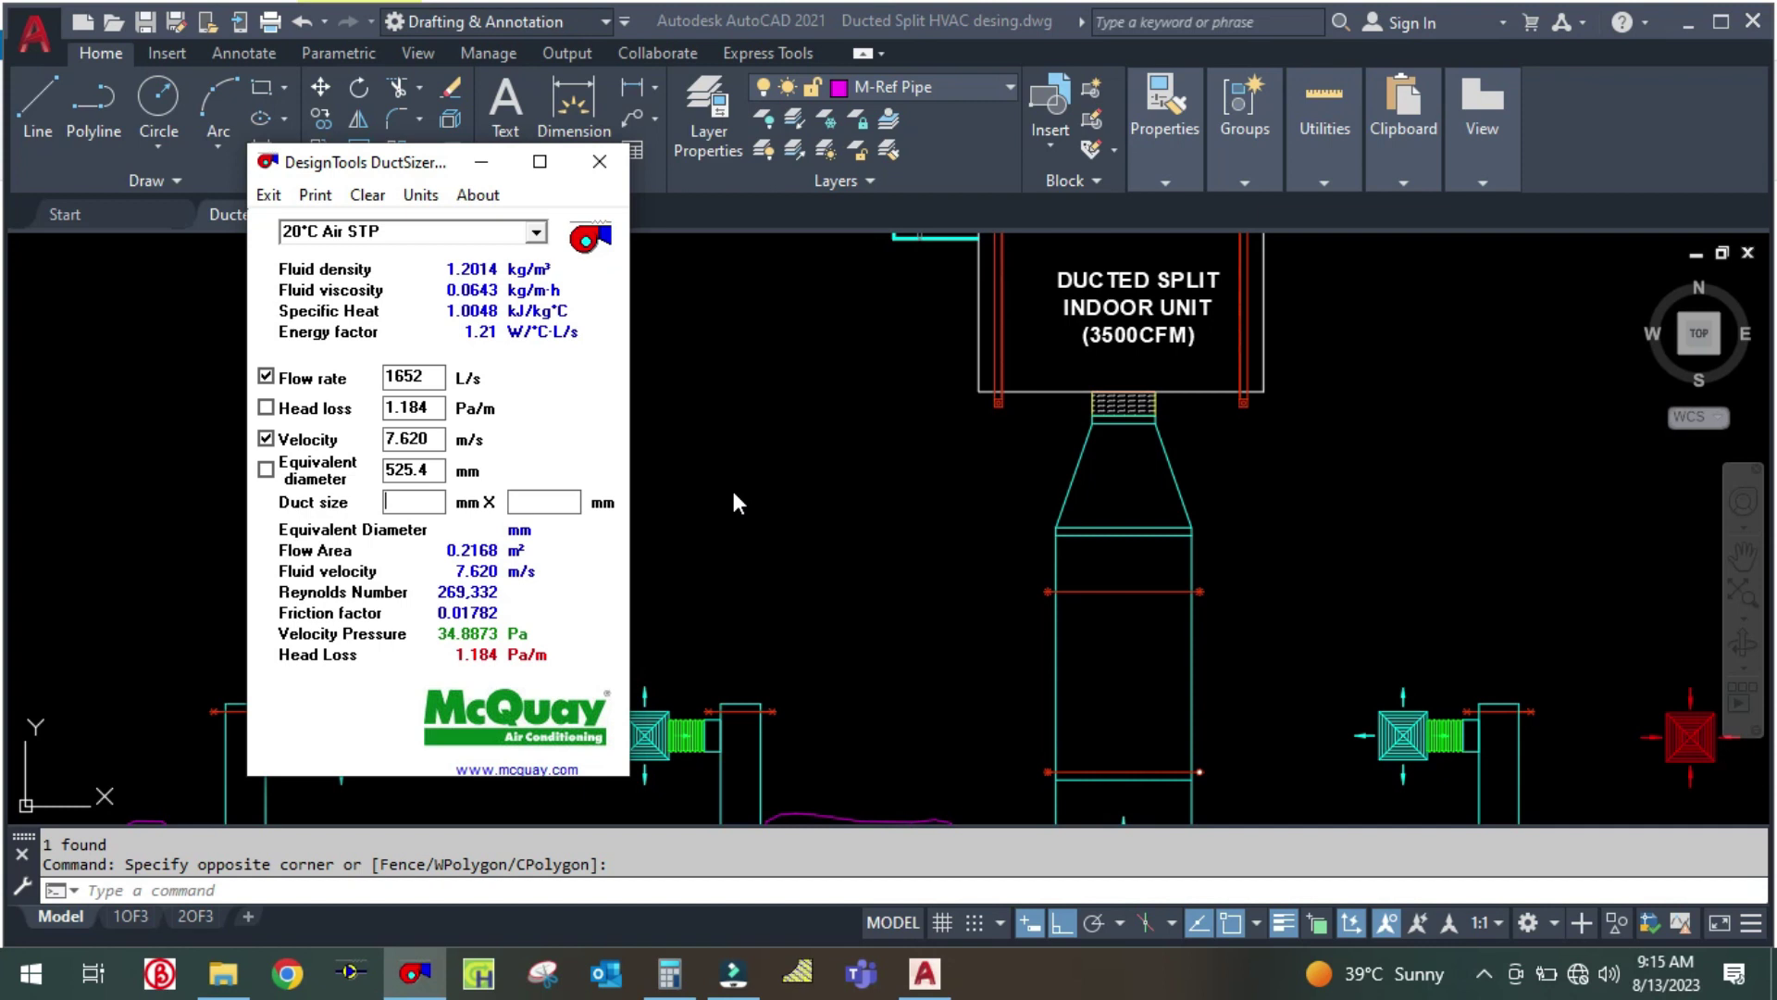
{"action": "left_click", "coordinate": [734, 495]}
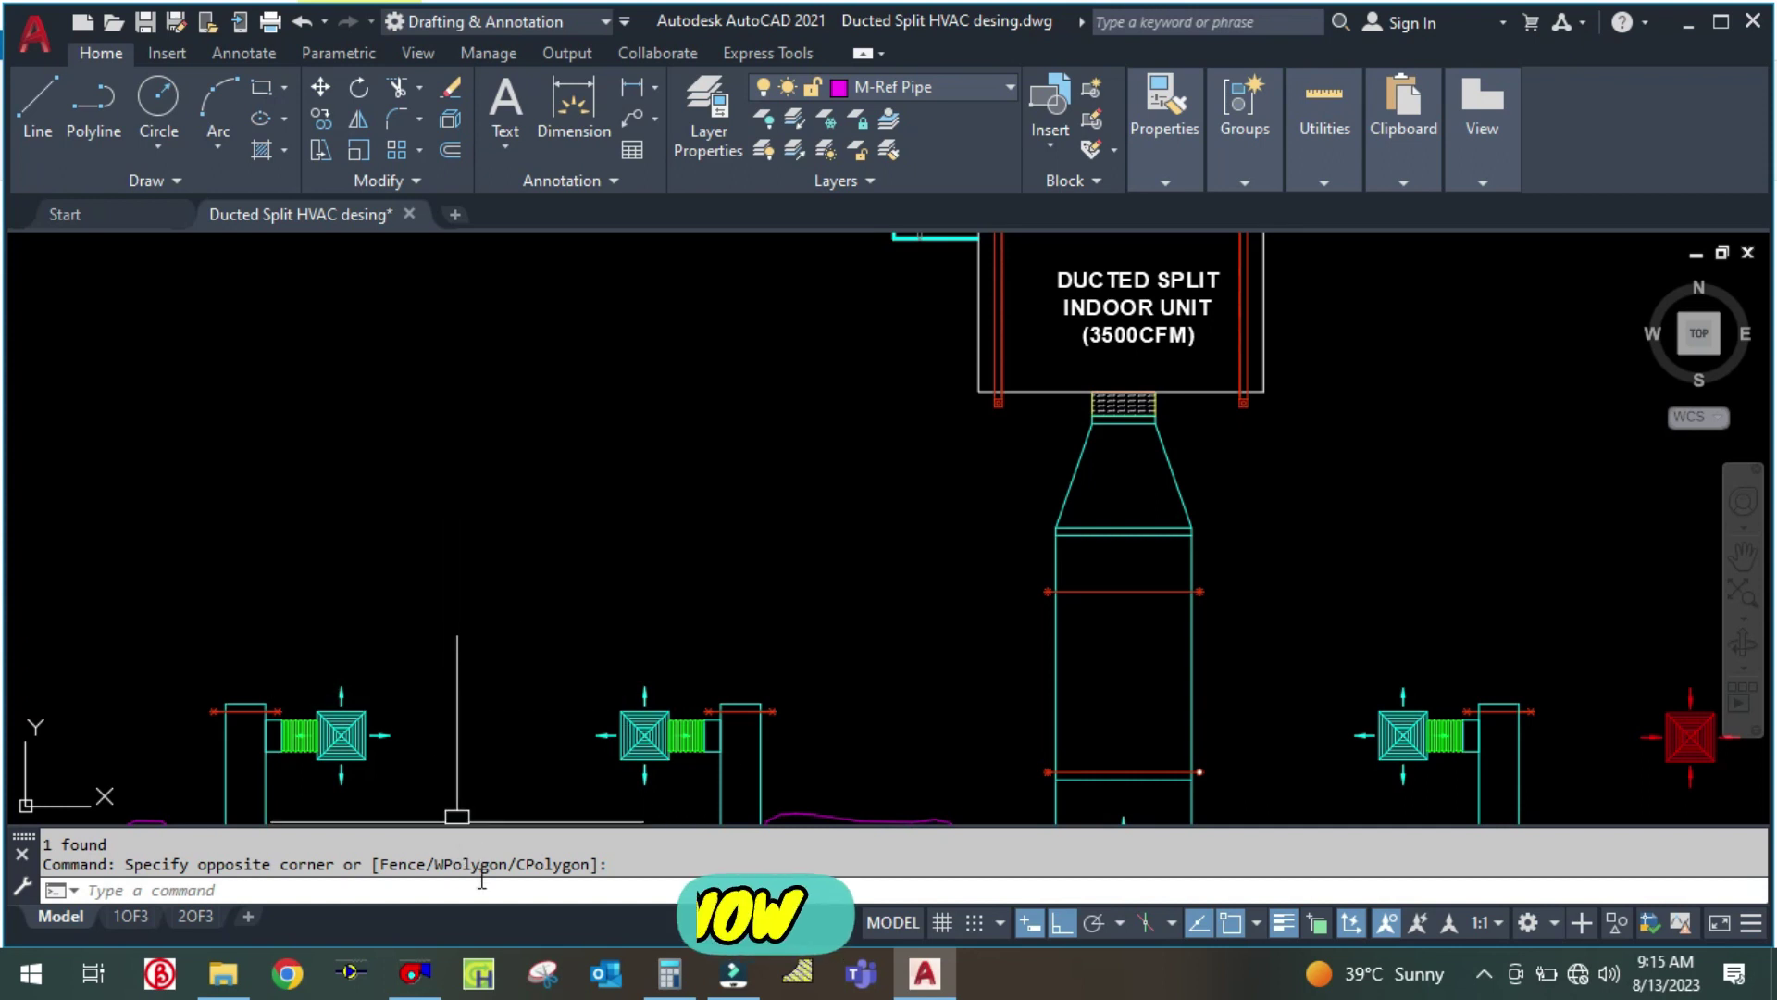
Switch to DuctSizer and compare first duct sides of 450 mm and 500 mm, settling on 450 mm
{"action": "left_click", "coordinate": [414, 973]}
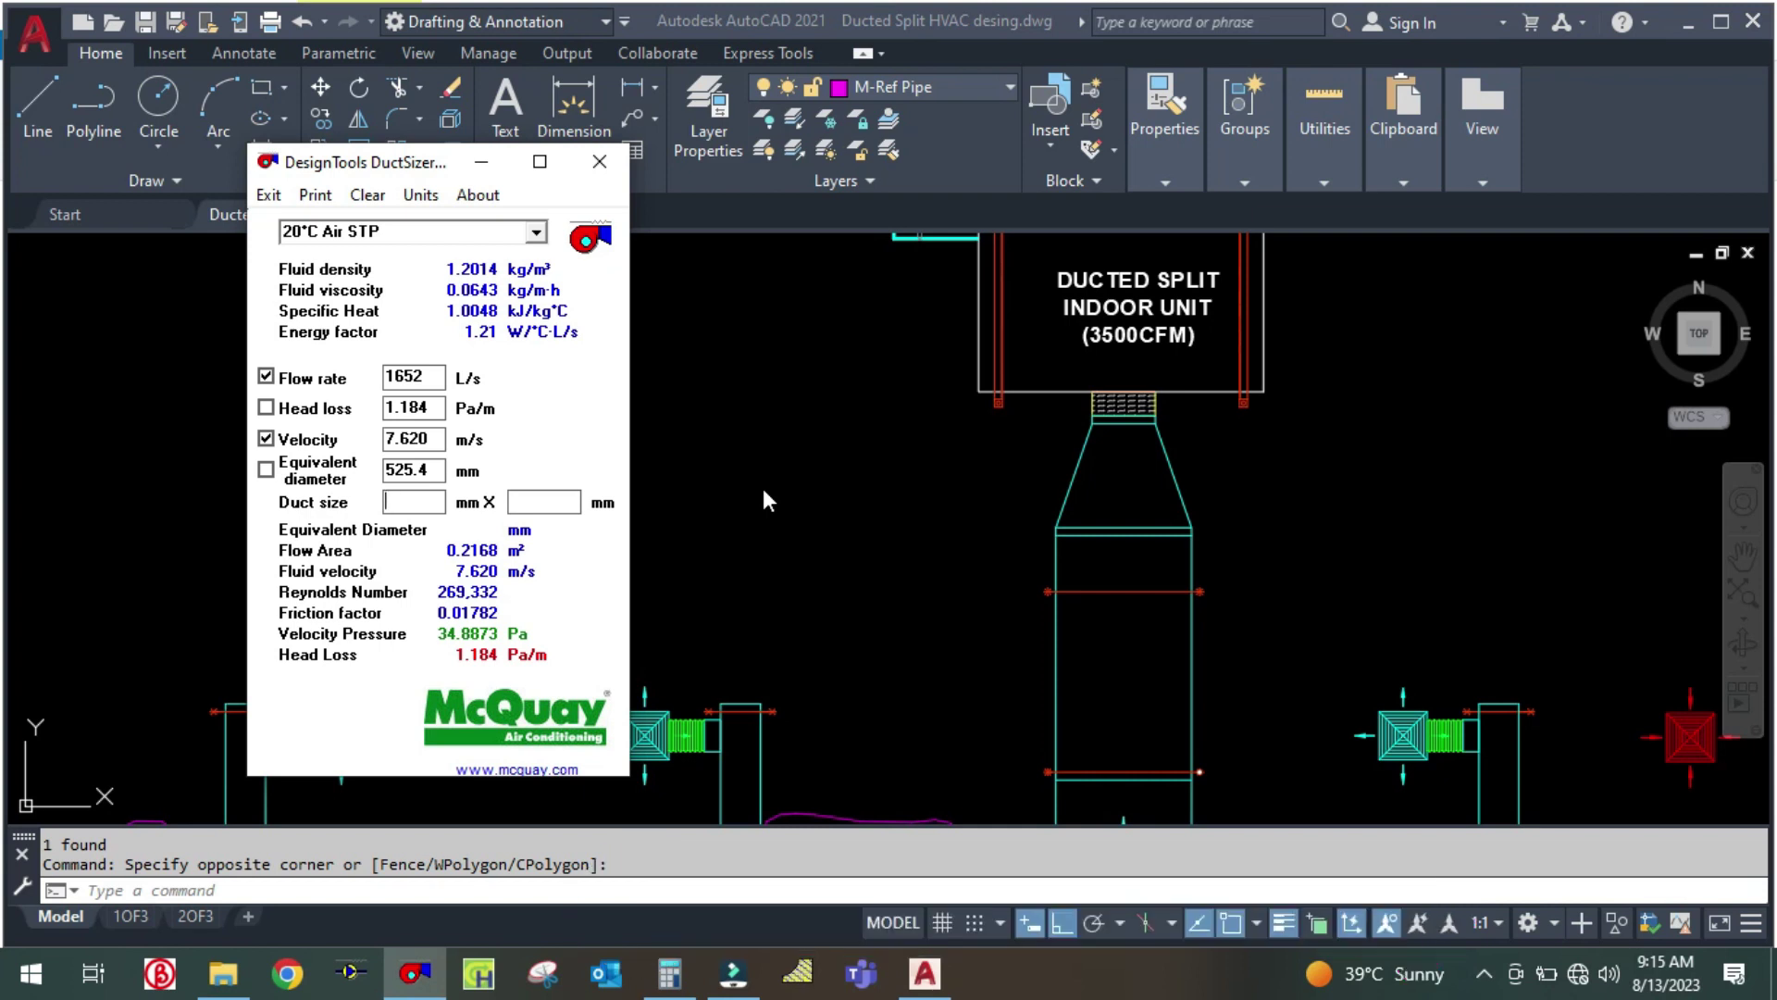
{"action": "type", "text": "4"}
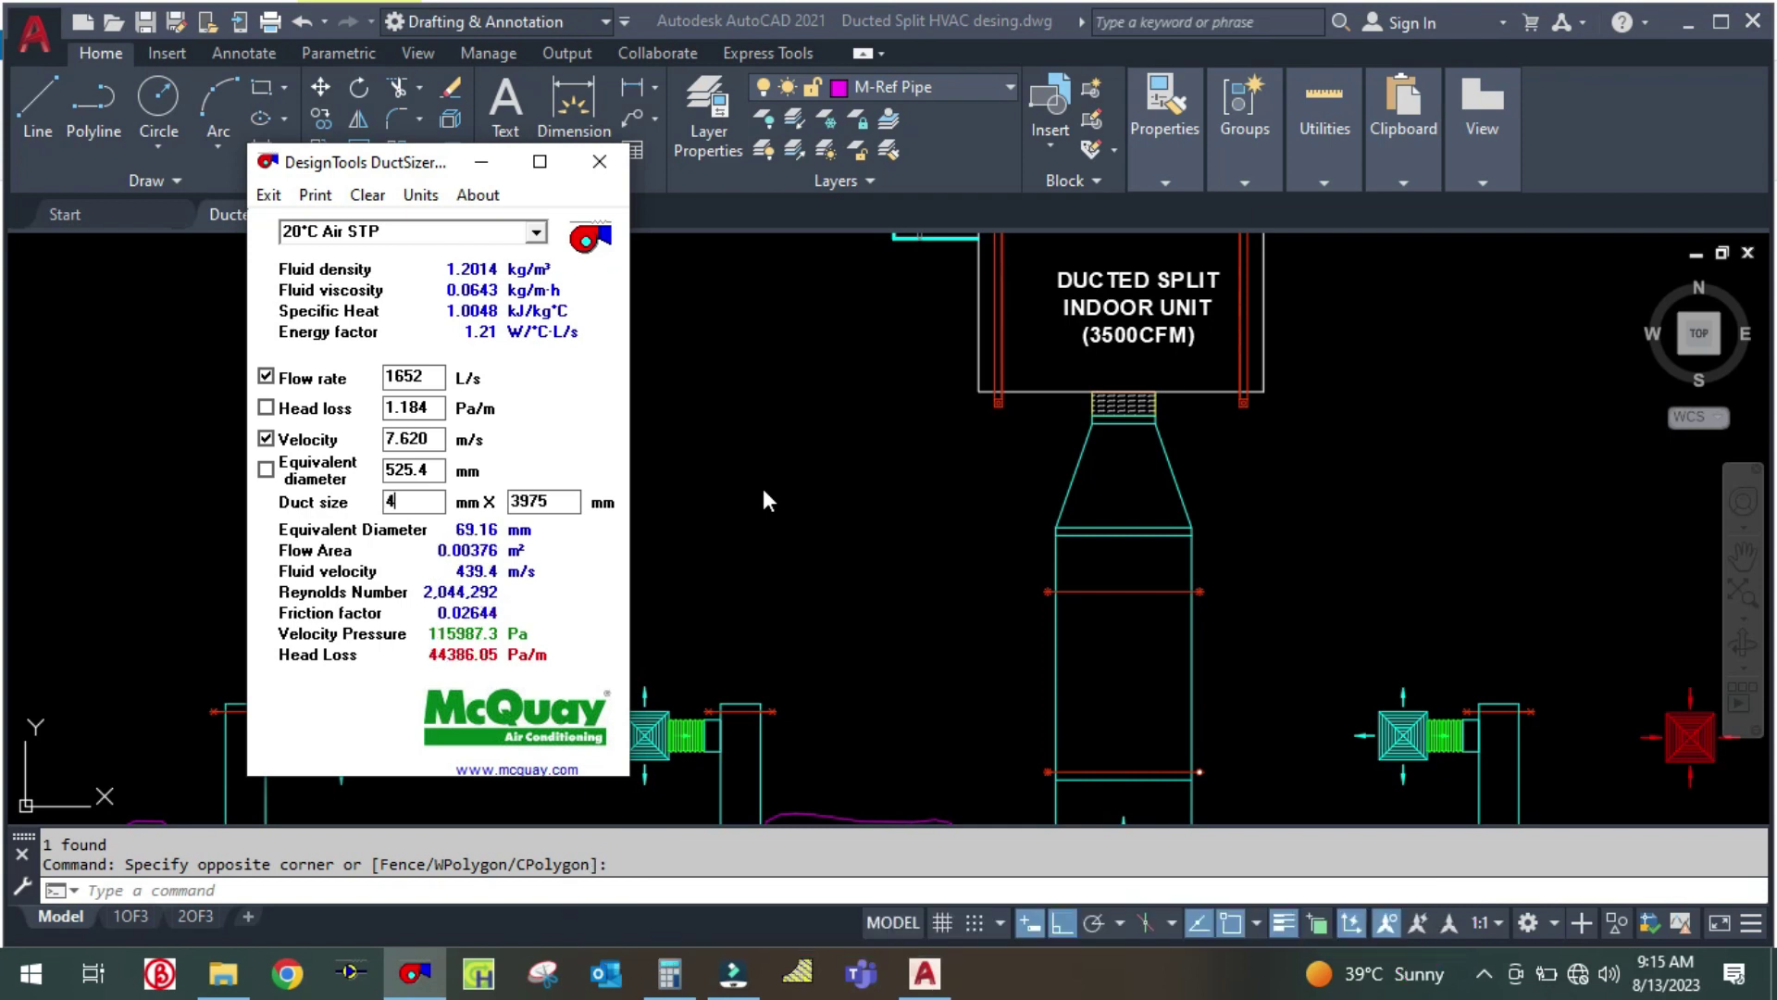
{"action": "type", "text": "50"}
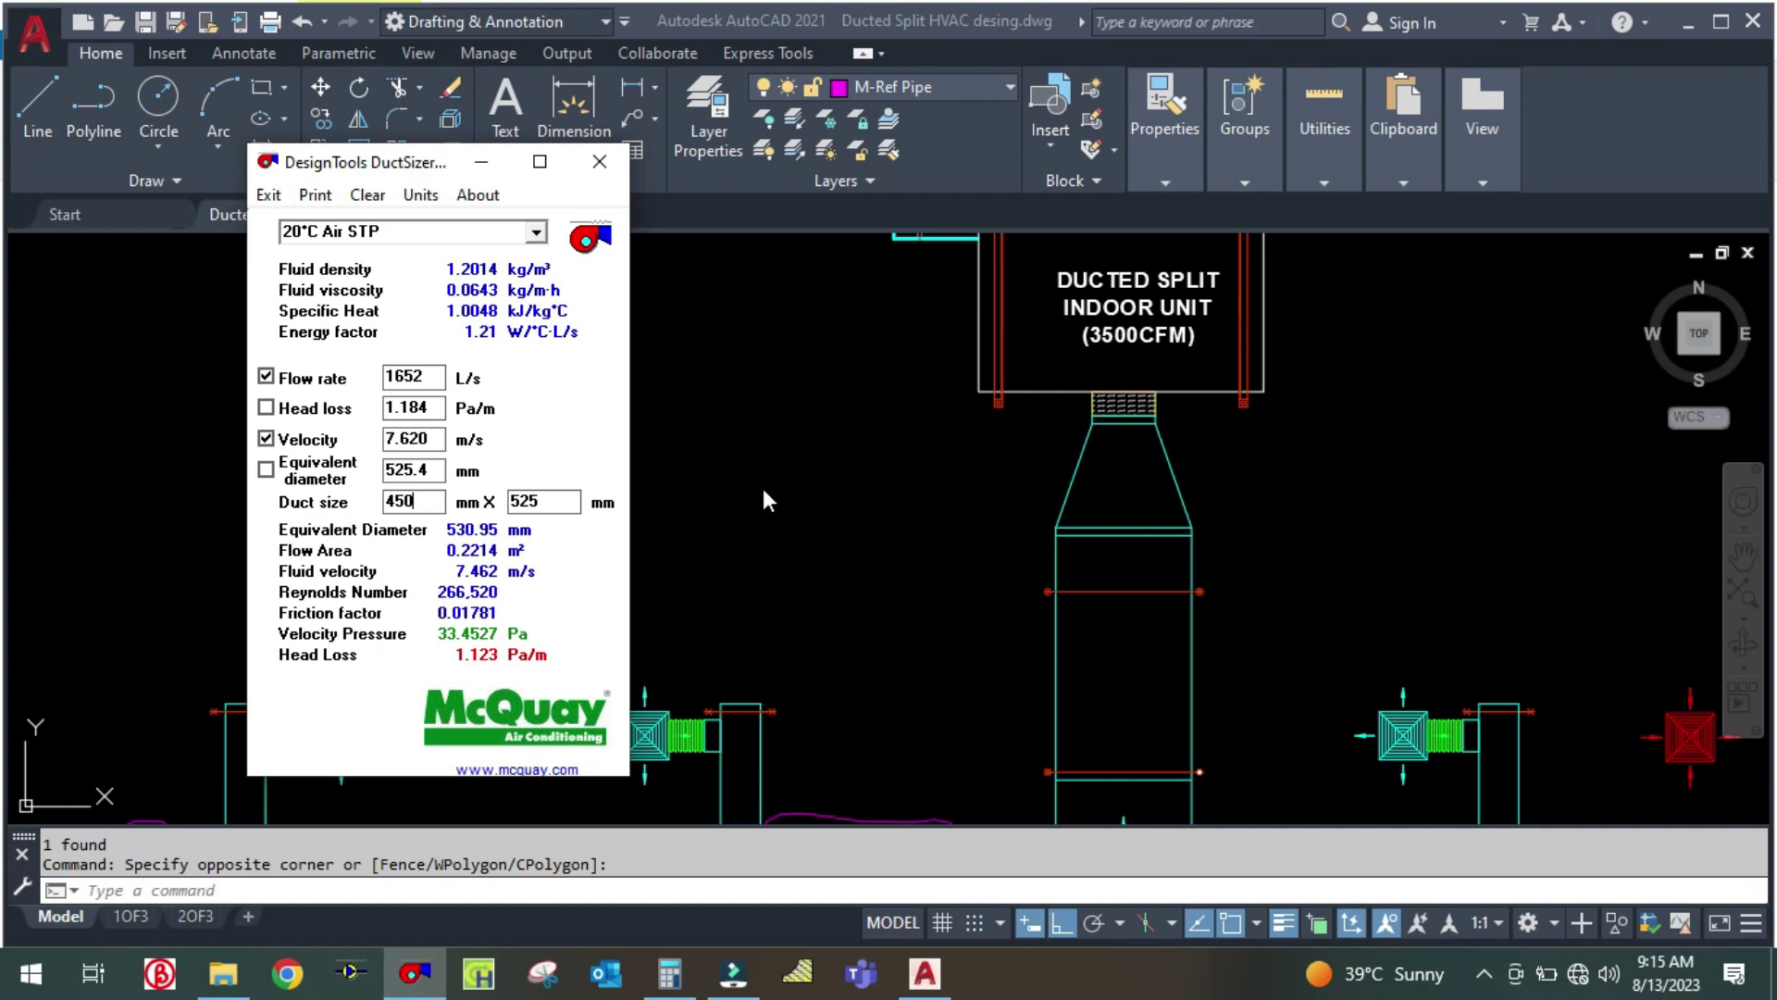
{"action": "key", "text": "BackSpace"}
{"action": "key", "text": "BackSpace"}
{"action": "key", "text": "BackSpace"}
{"action": "type", "text": "500"}
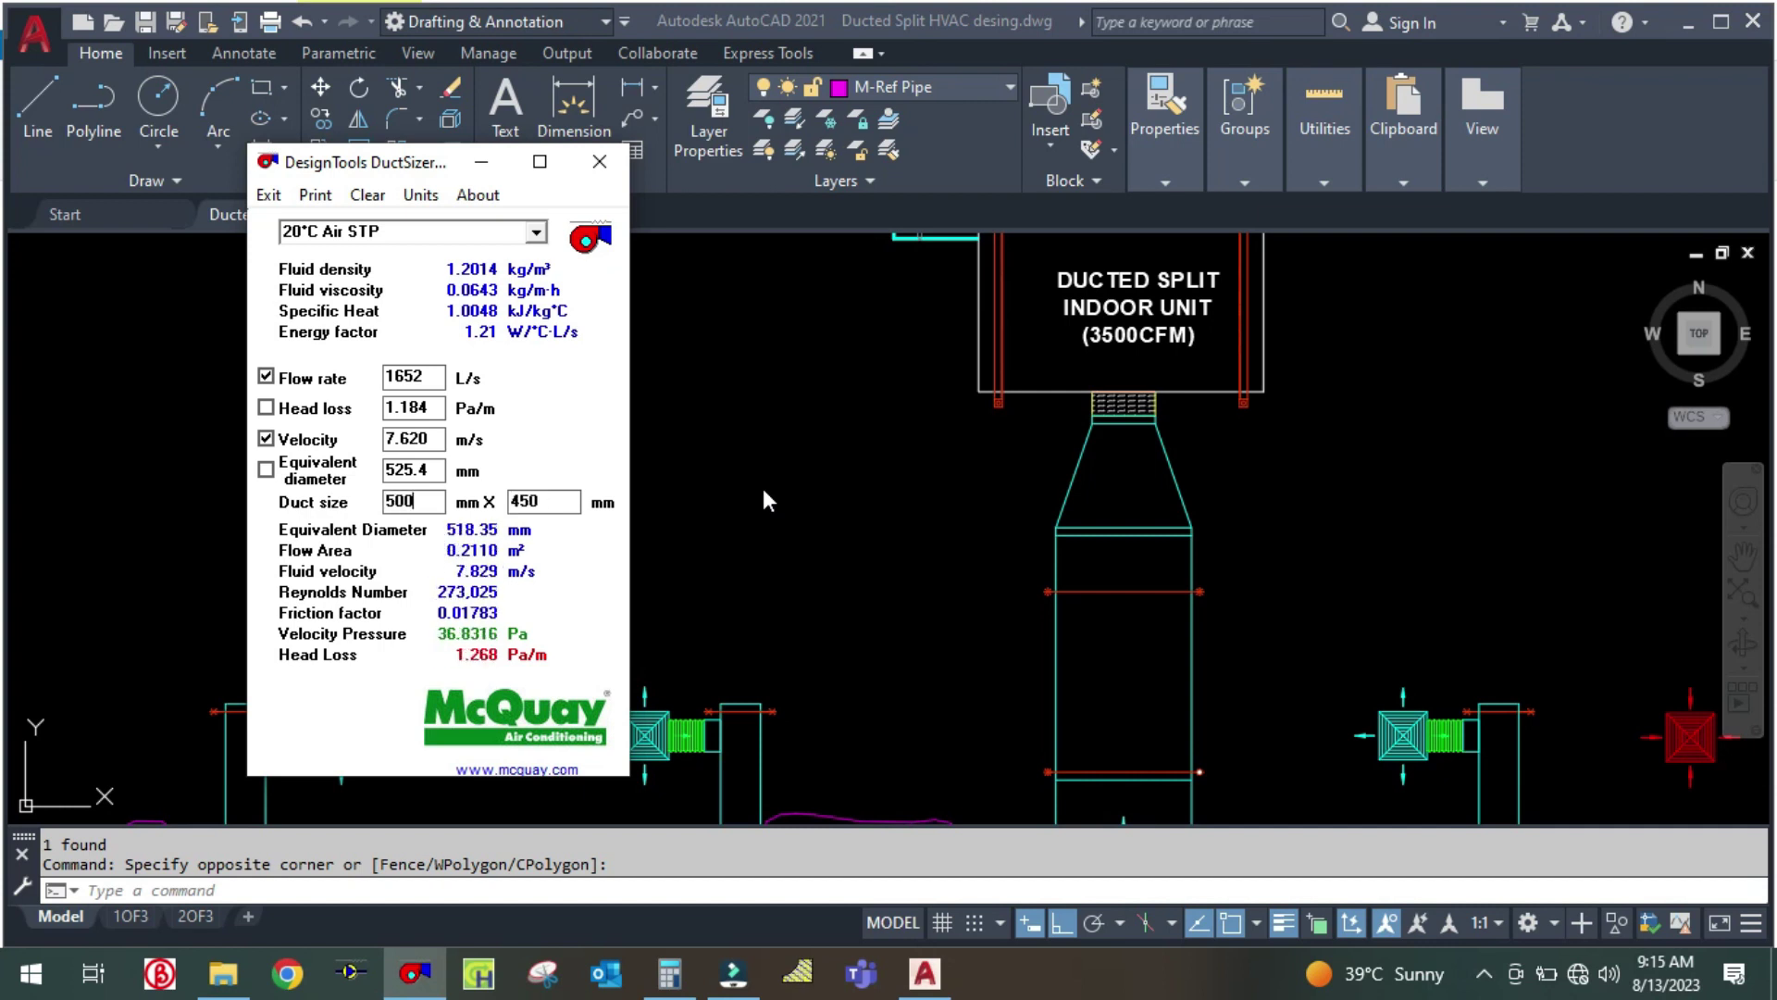
{"action": "key", "text": "BackSpace"}
{"action": "key", "text": "BackSpace"}
{"action": "key", "text": "BackSpace"}
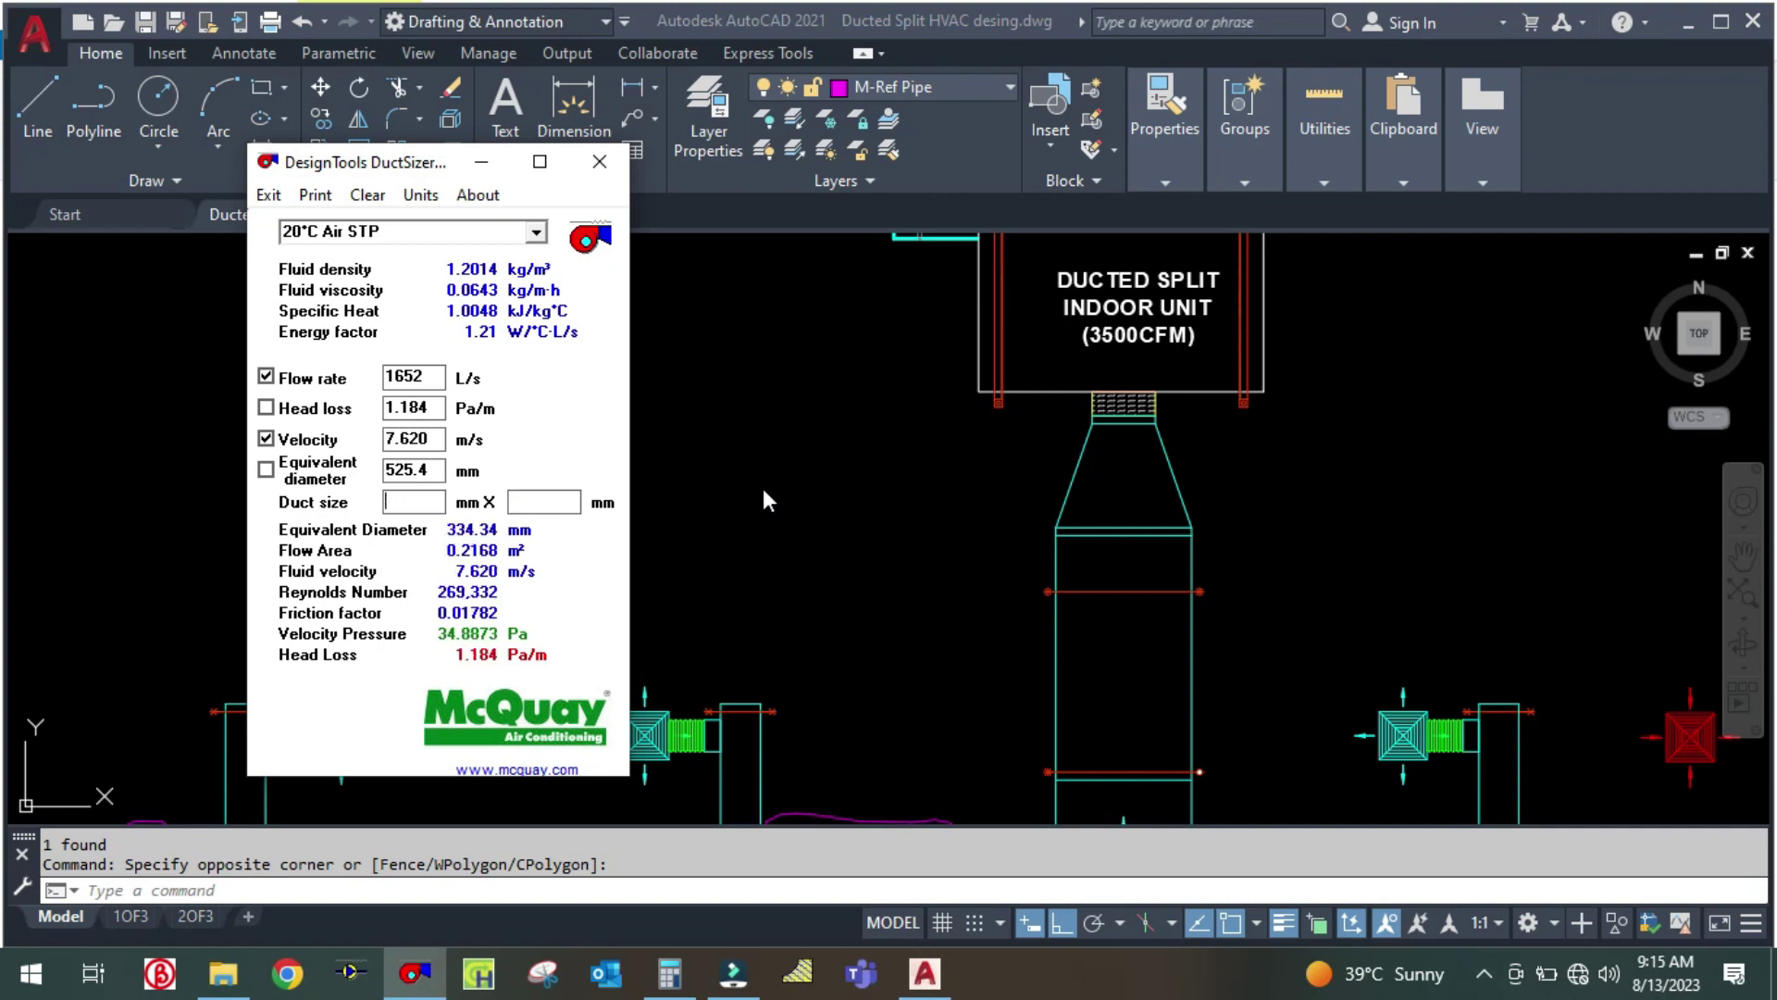
{"action": "type", "text": "450"}
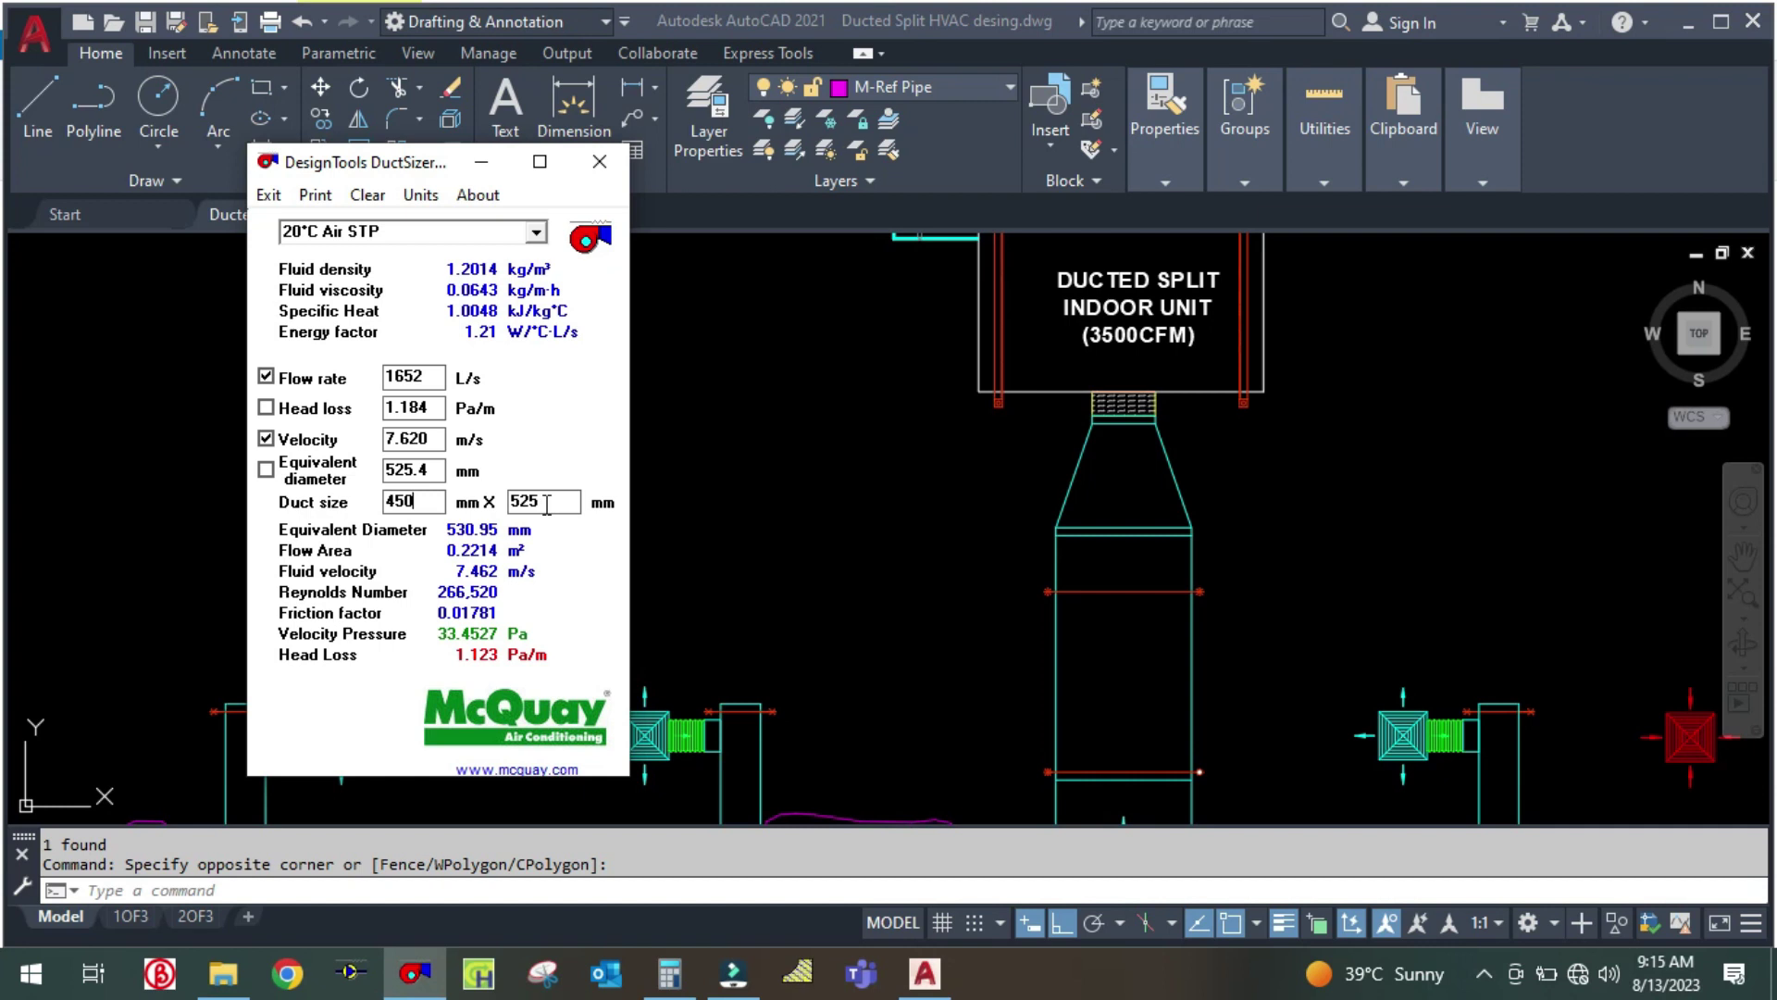
Return to the AutoCAD drawing and copy the 50 CFM label straight up into the main duct section above the diffuser
{"action": "left_click", "coordinate": [490, 166]}
{"action": "left_click_drag", "start_coordinate": [913, 579], "coordinate": [847, 499]}
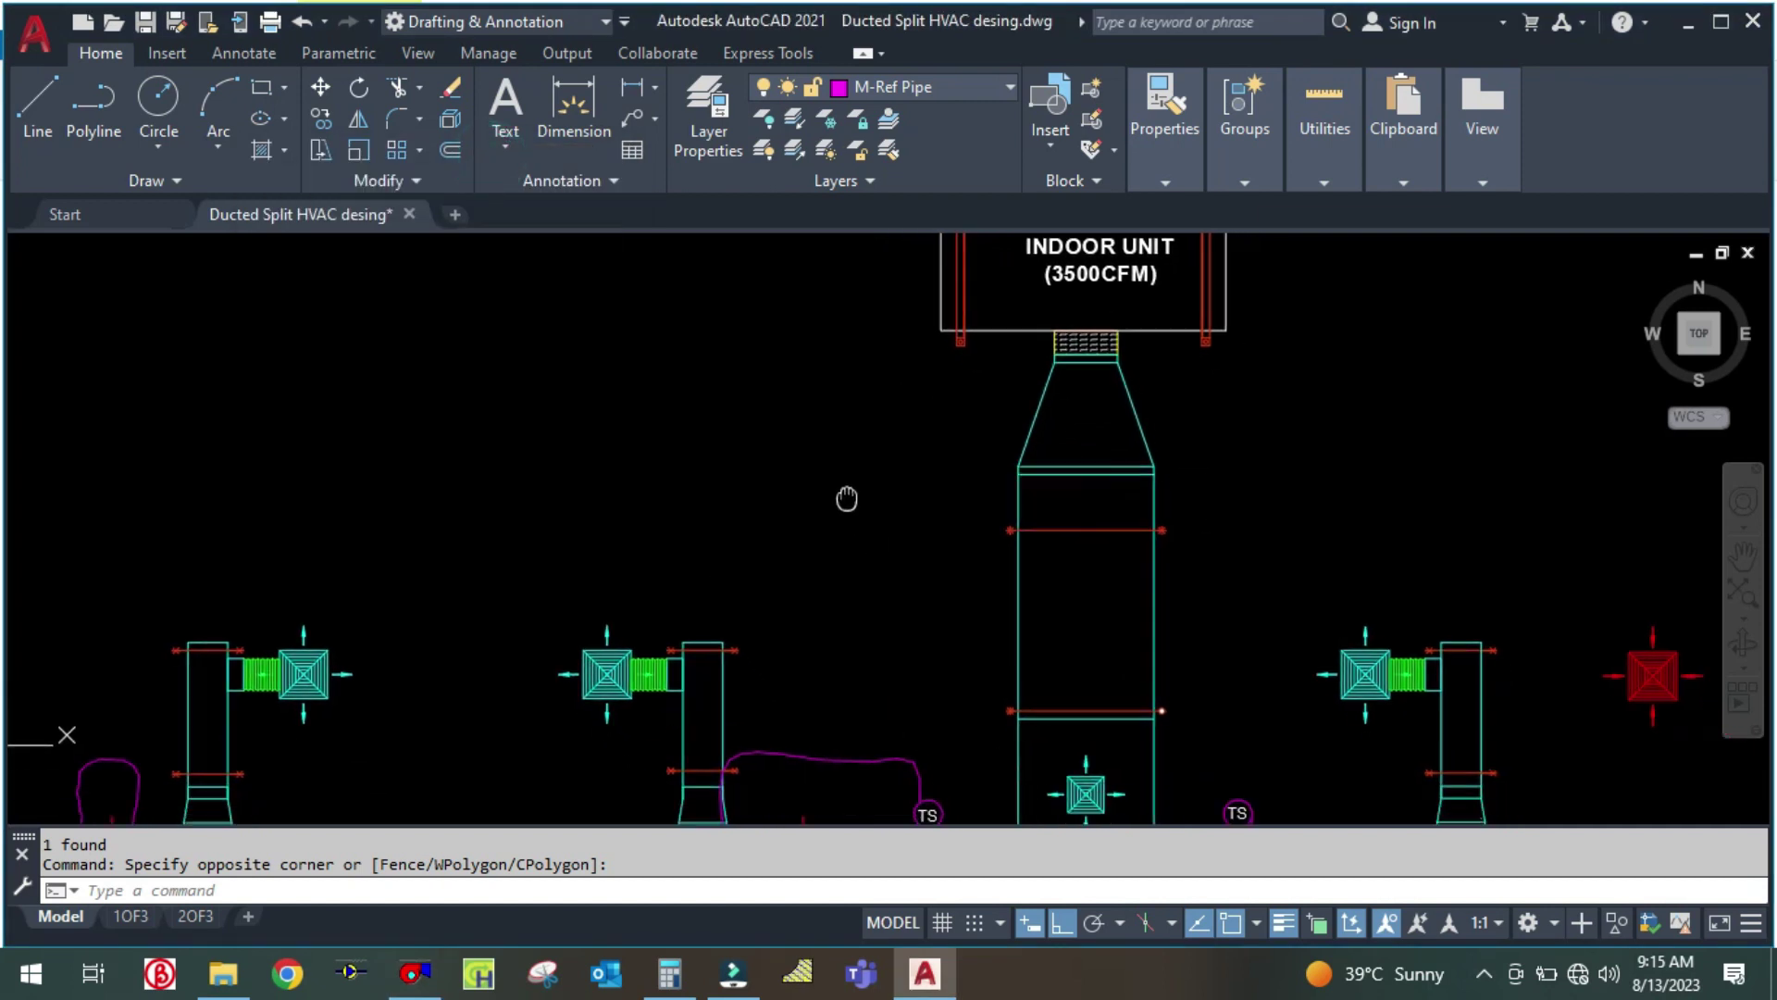
{"action": "left_click_drag", "start_coordinate": [1067, 603], "coordinate": [1037, 569]}
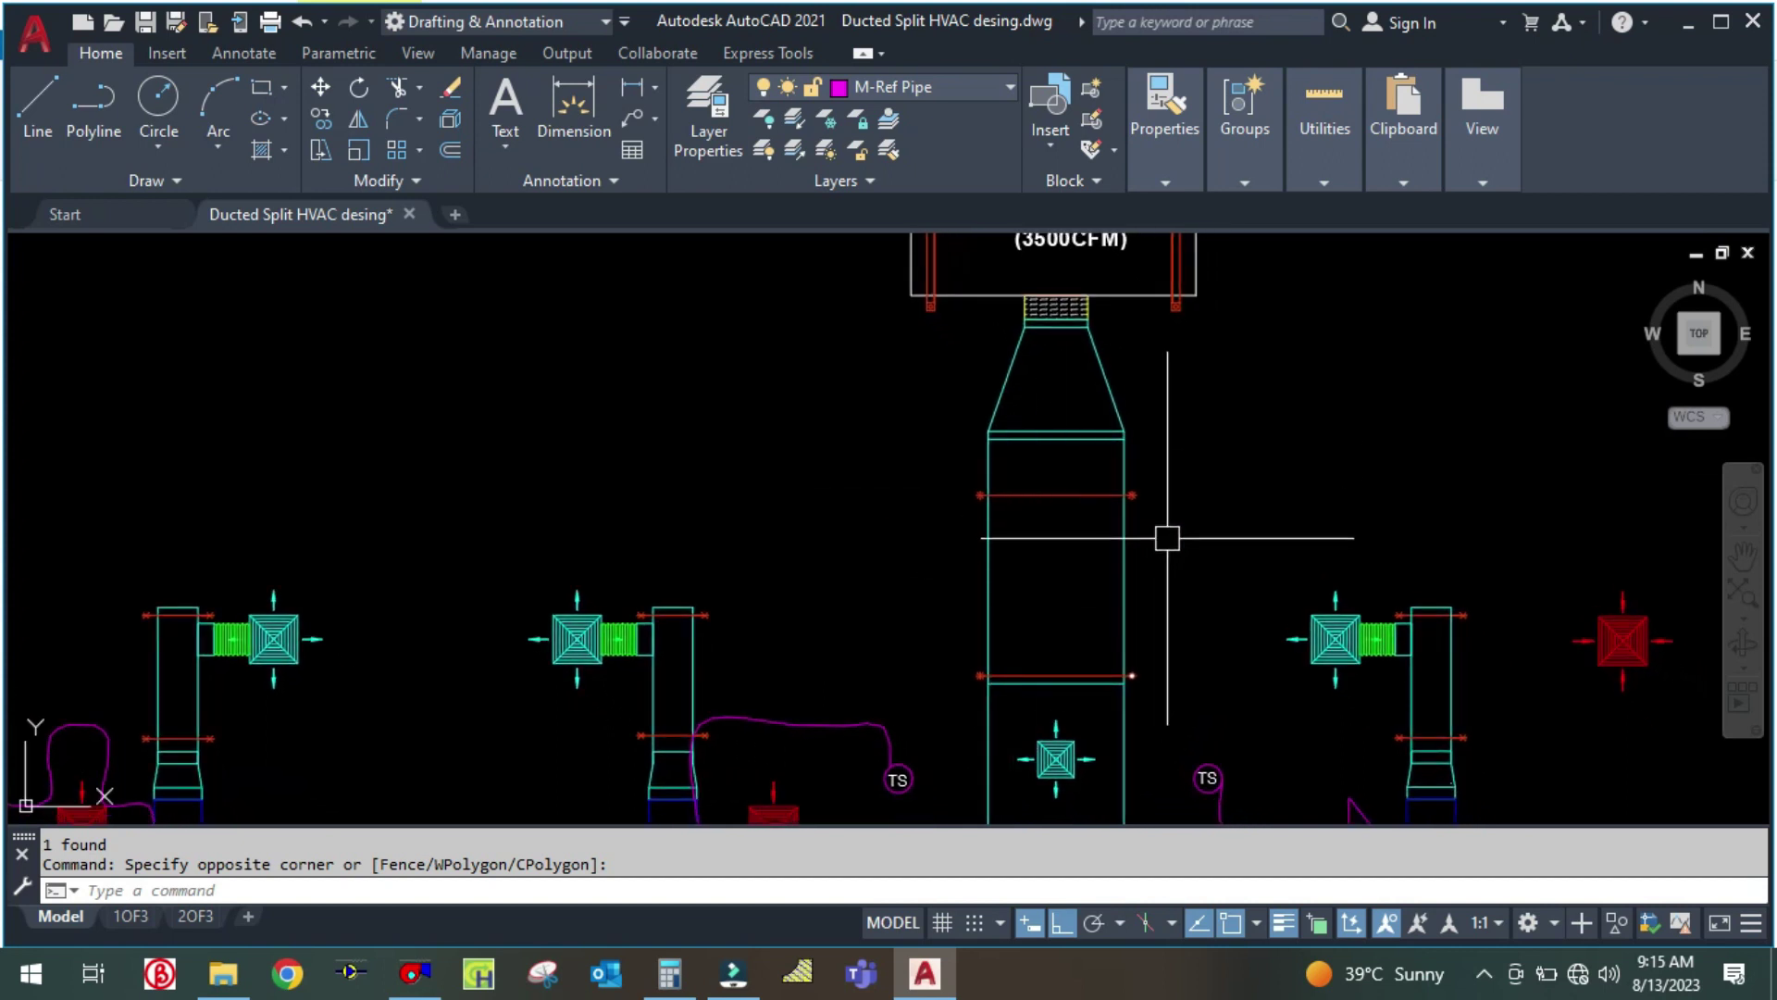
{"action": "type", "text": "co"}
{"action": "key", "text": "Return"}
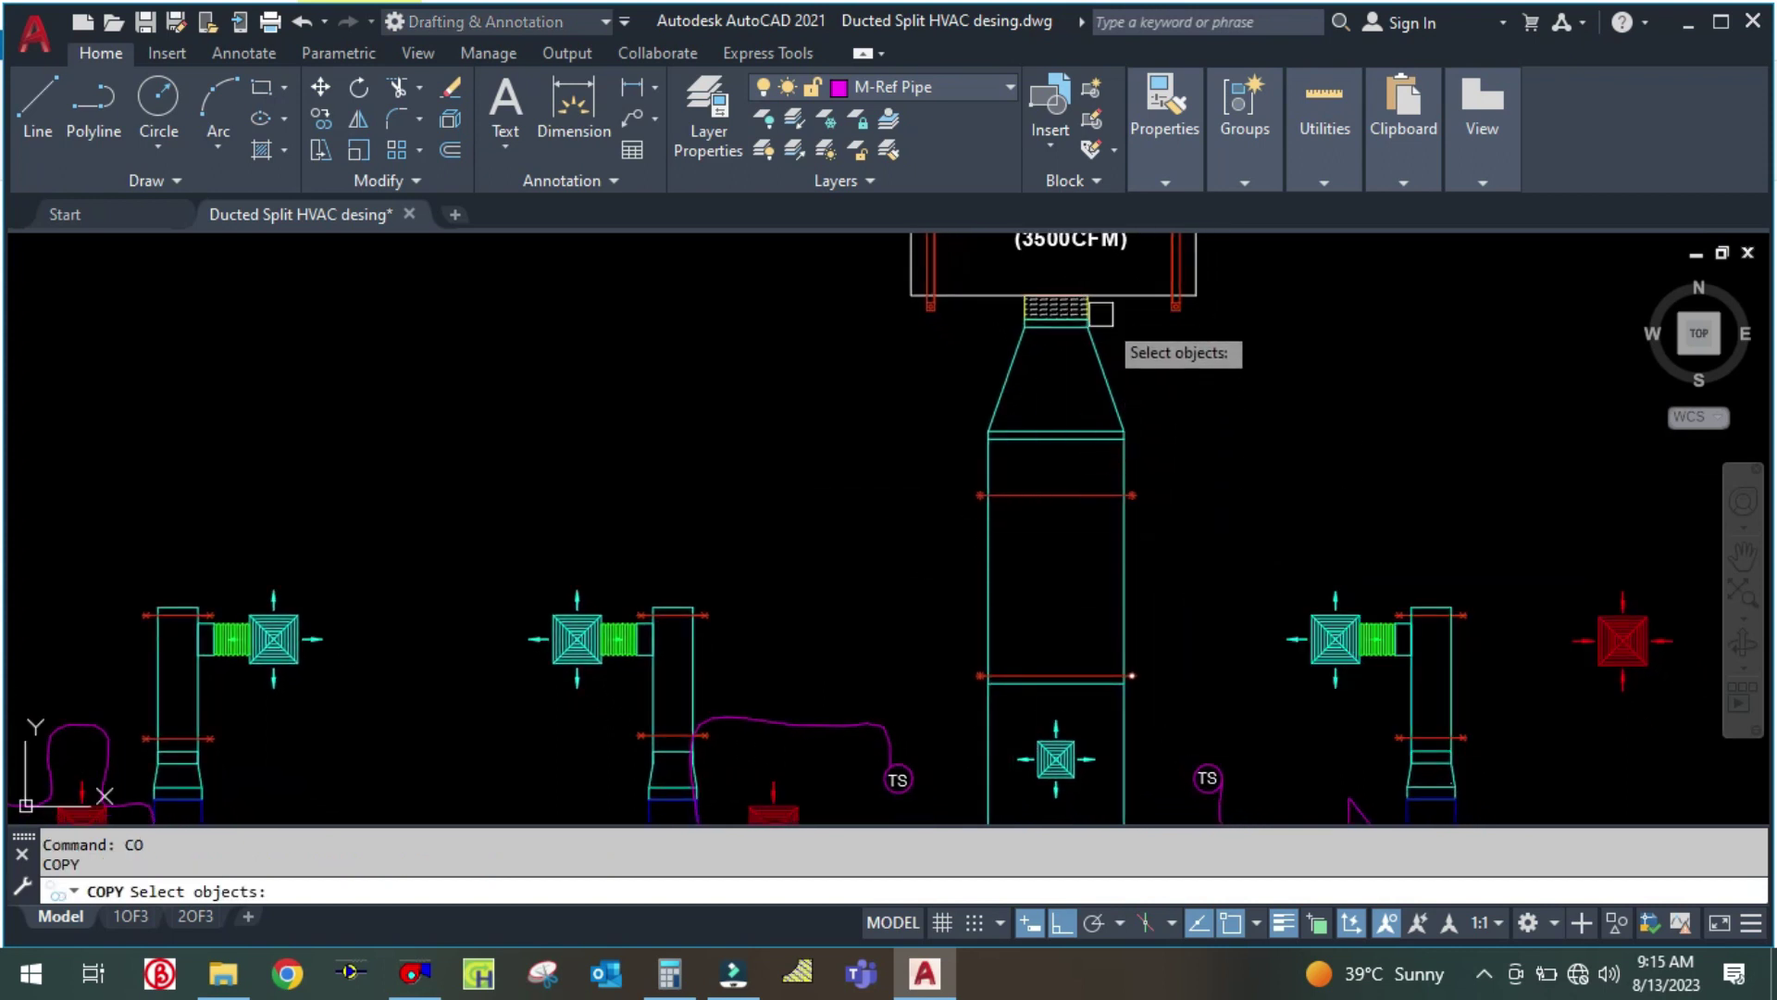
{"action": "scroll", "coordinate": [1109, 372], "scroll_direction": "down", "scroll_amount": 4}
{"action": "scroll", "coordinate": [1101, 350], "scroll_direction": "up", "scroll_amount": 2}
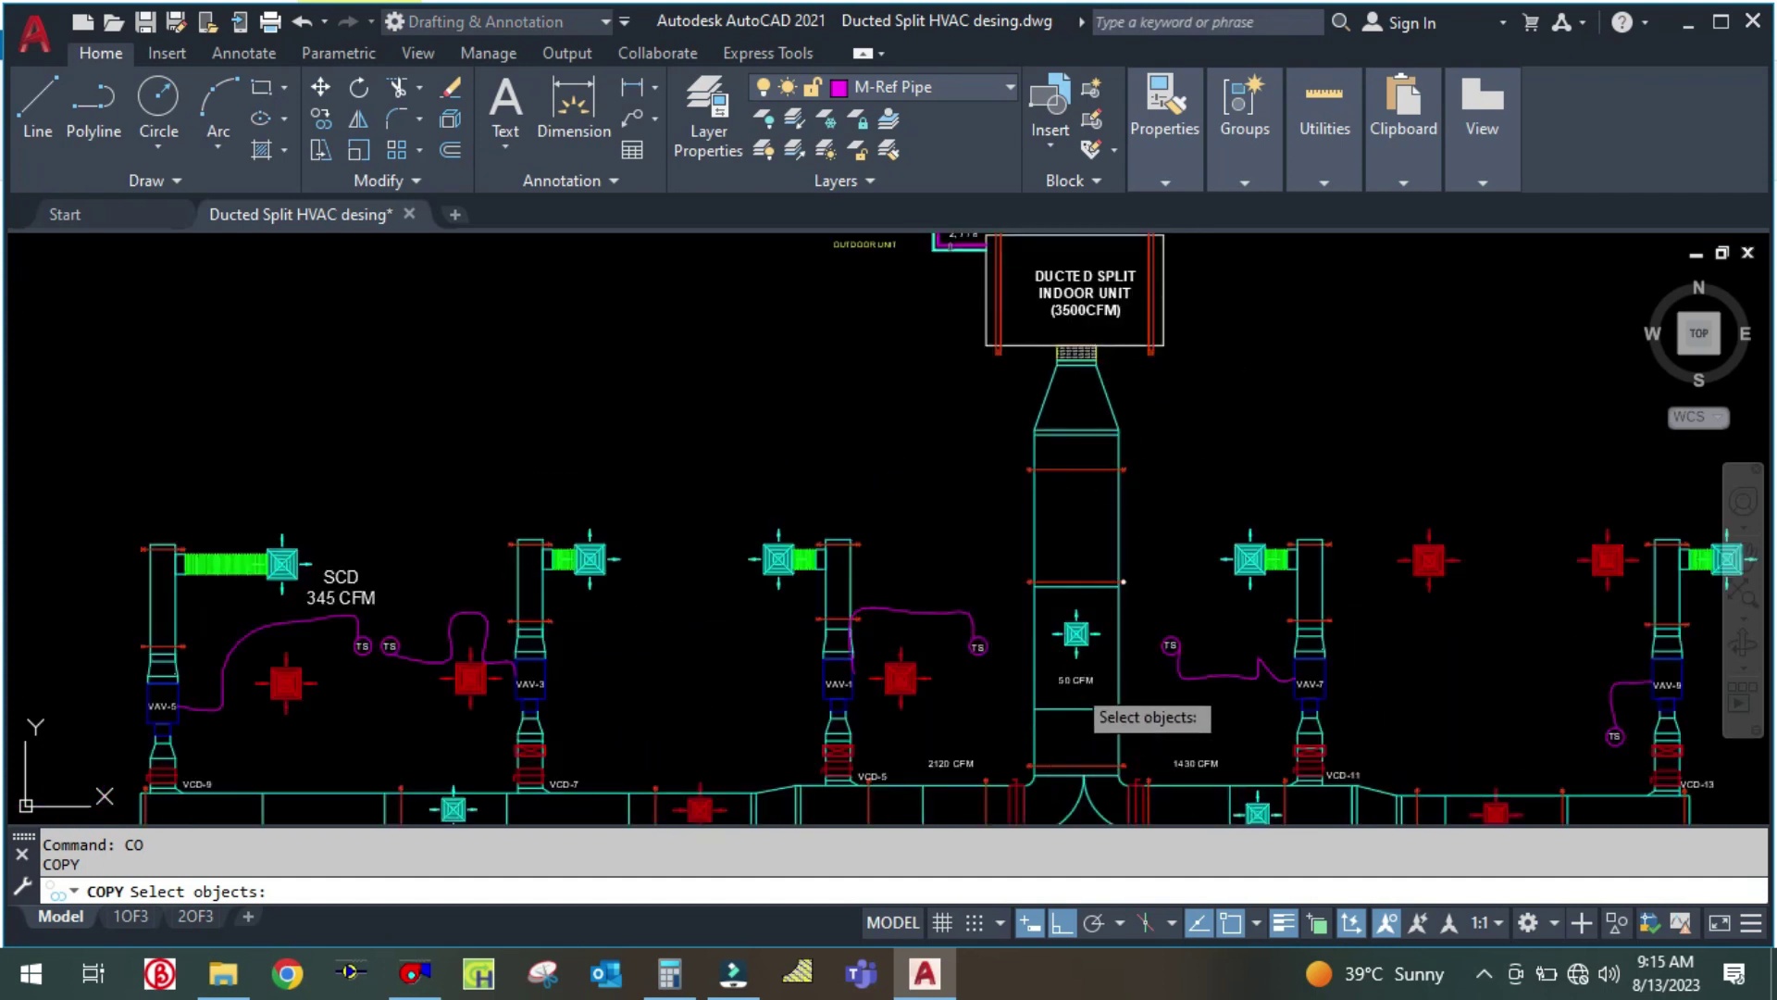
{"action": "left_click", "coordinate": [1077, 637]}
{"action": "key", "text": "Return"}
{"action": "left_click", "coordinate": [1076, 634]}
{"action": "left_click", "coordinate": [1076, 508]}
{"action": "key", "text": "Escape"}
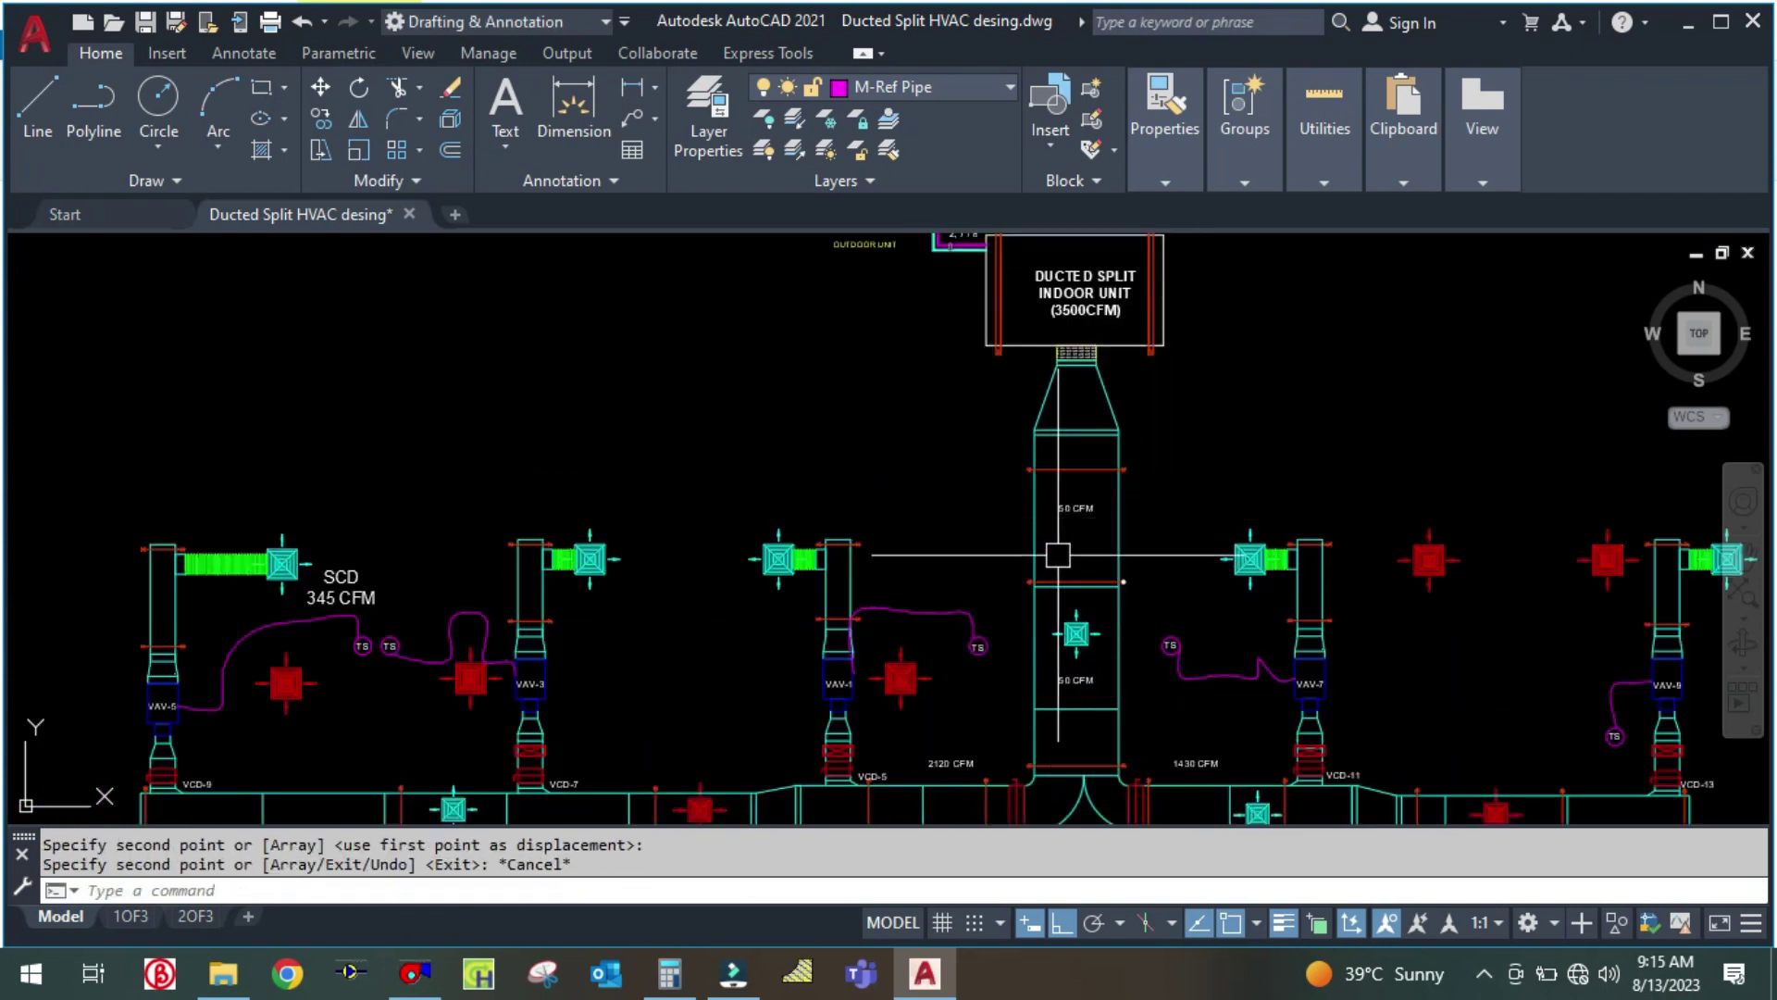
{"action": "scroll", "coordinate": [1065, 556], "scroll_direction": "up", "scroll_amount": 2}
{"action": "double_click", "coordinate": [1085, 479]}
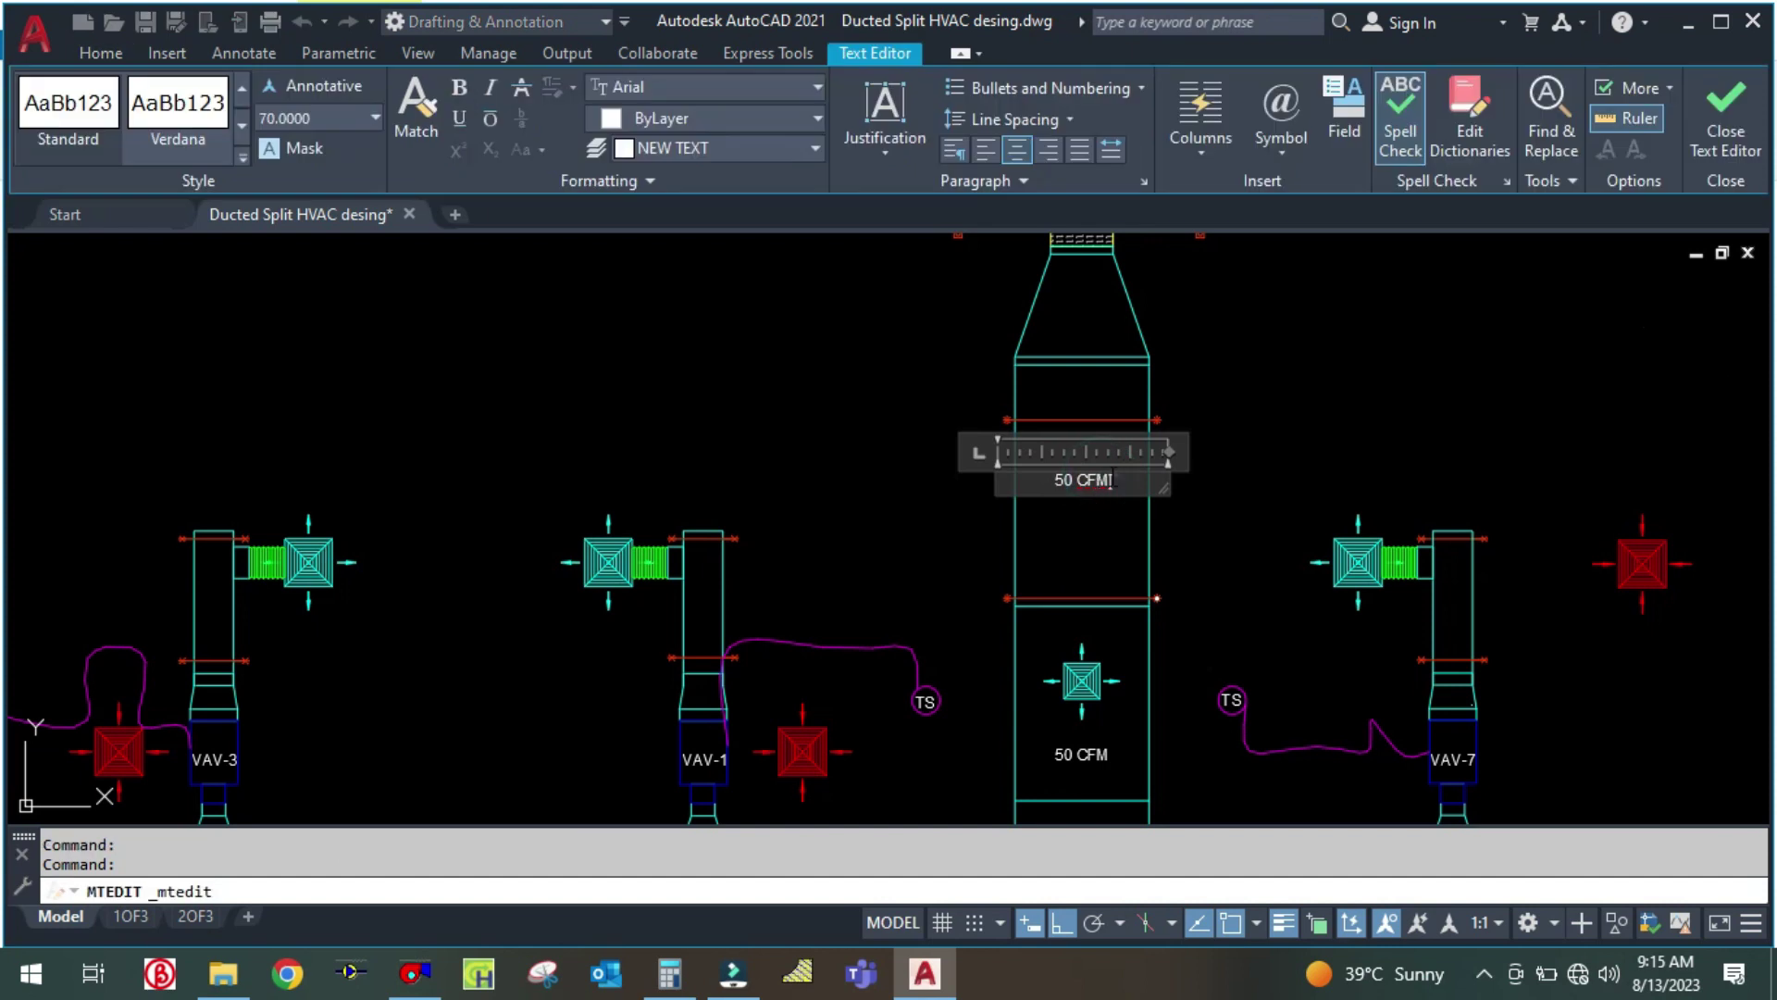
{"action": "key", "text": "ctrl+a"}
{"action": "type", "text": "SAD 550 X 450"}
{"action": "key", "text": "Return"}
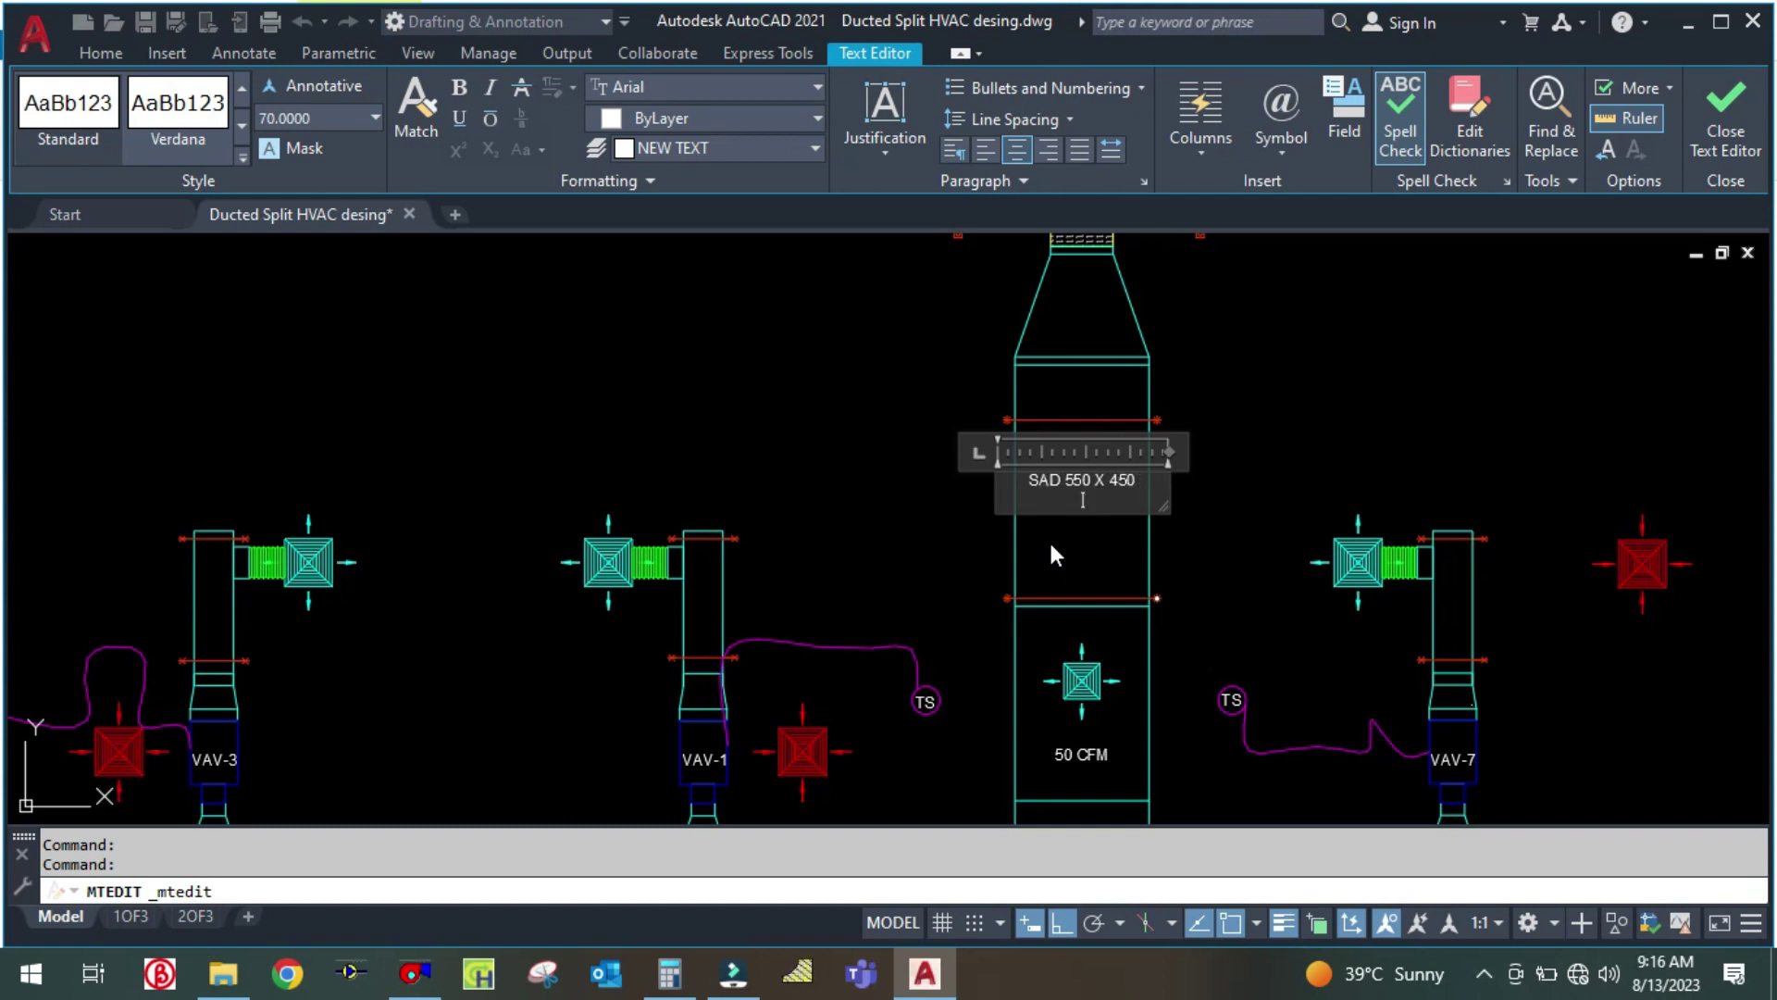
{"action": "type", "text": "@3500"}
{"action": "left_click", "coordinate": [1256, 408]}
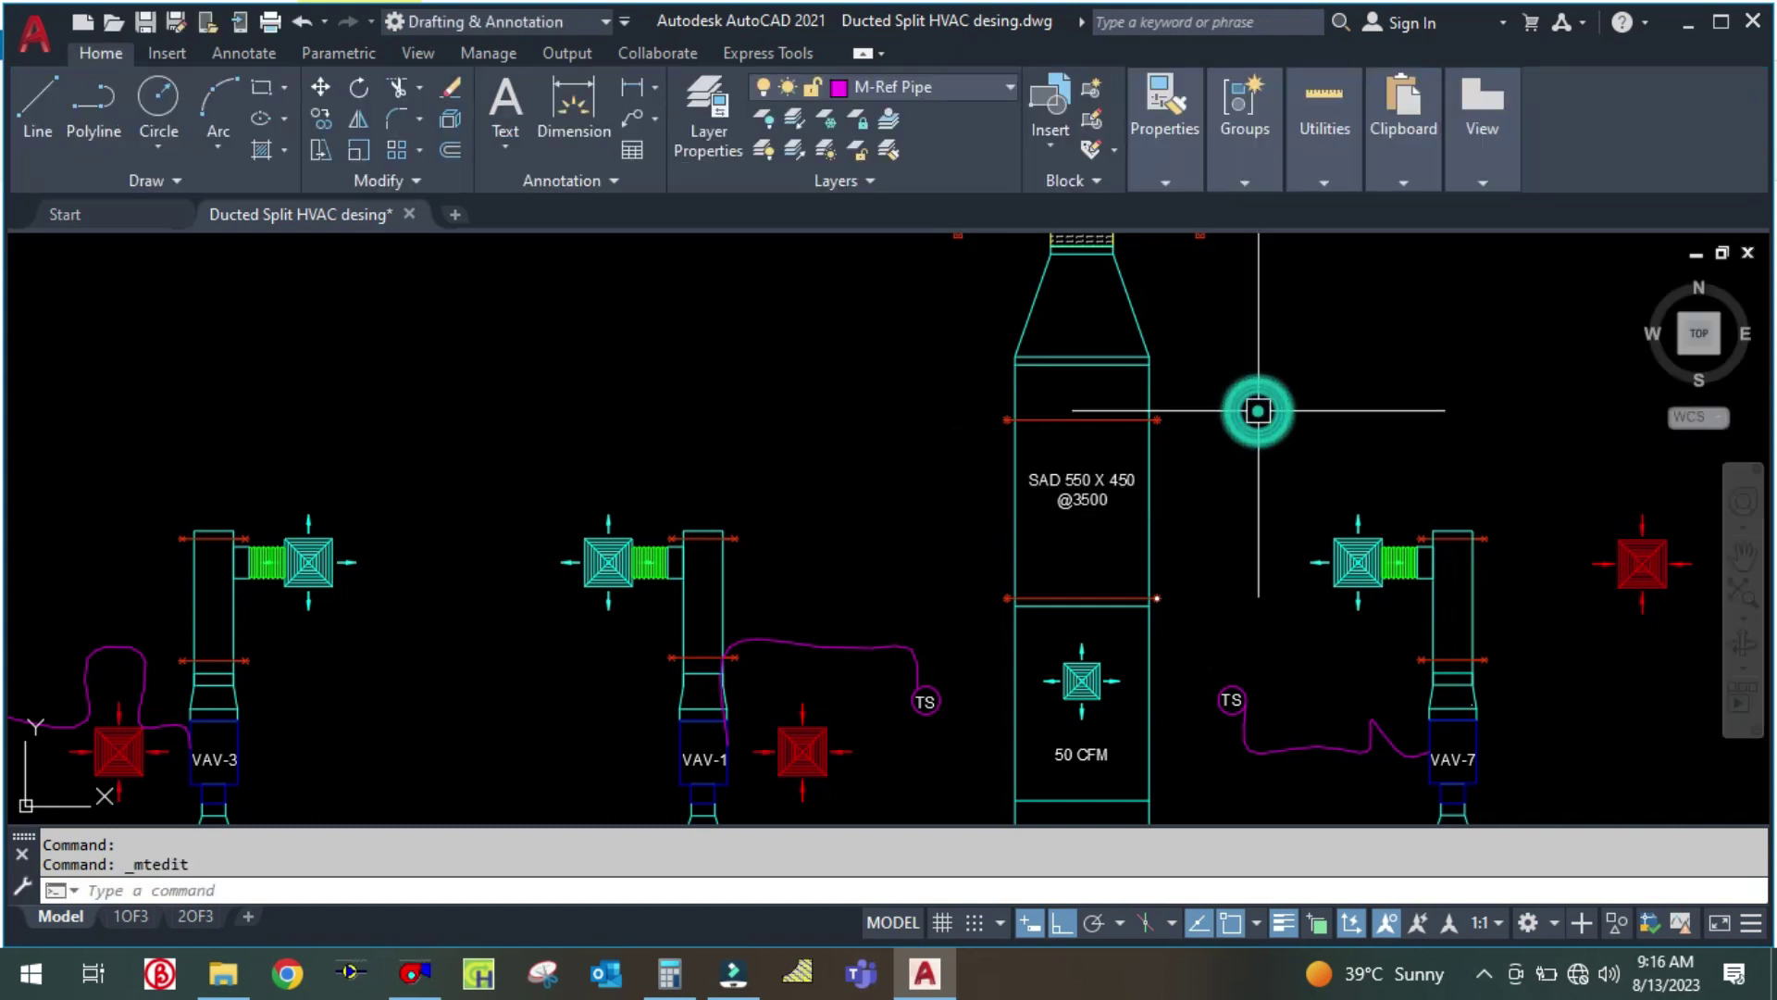
Convert the DuctSizer values to US units and return to the AutoCAD drawing
{"action": "left_click", "coordinate": [423, 979]}
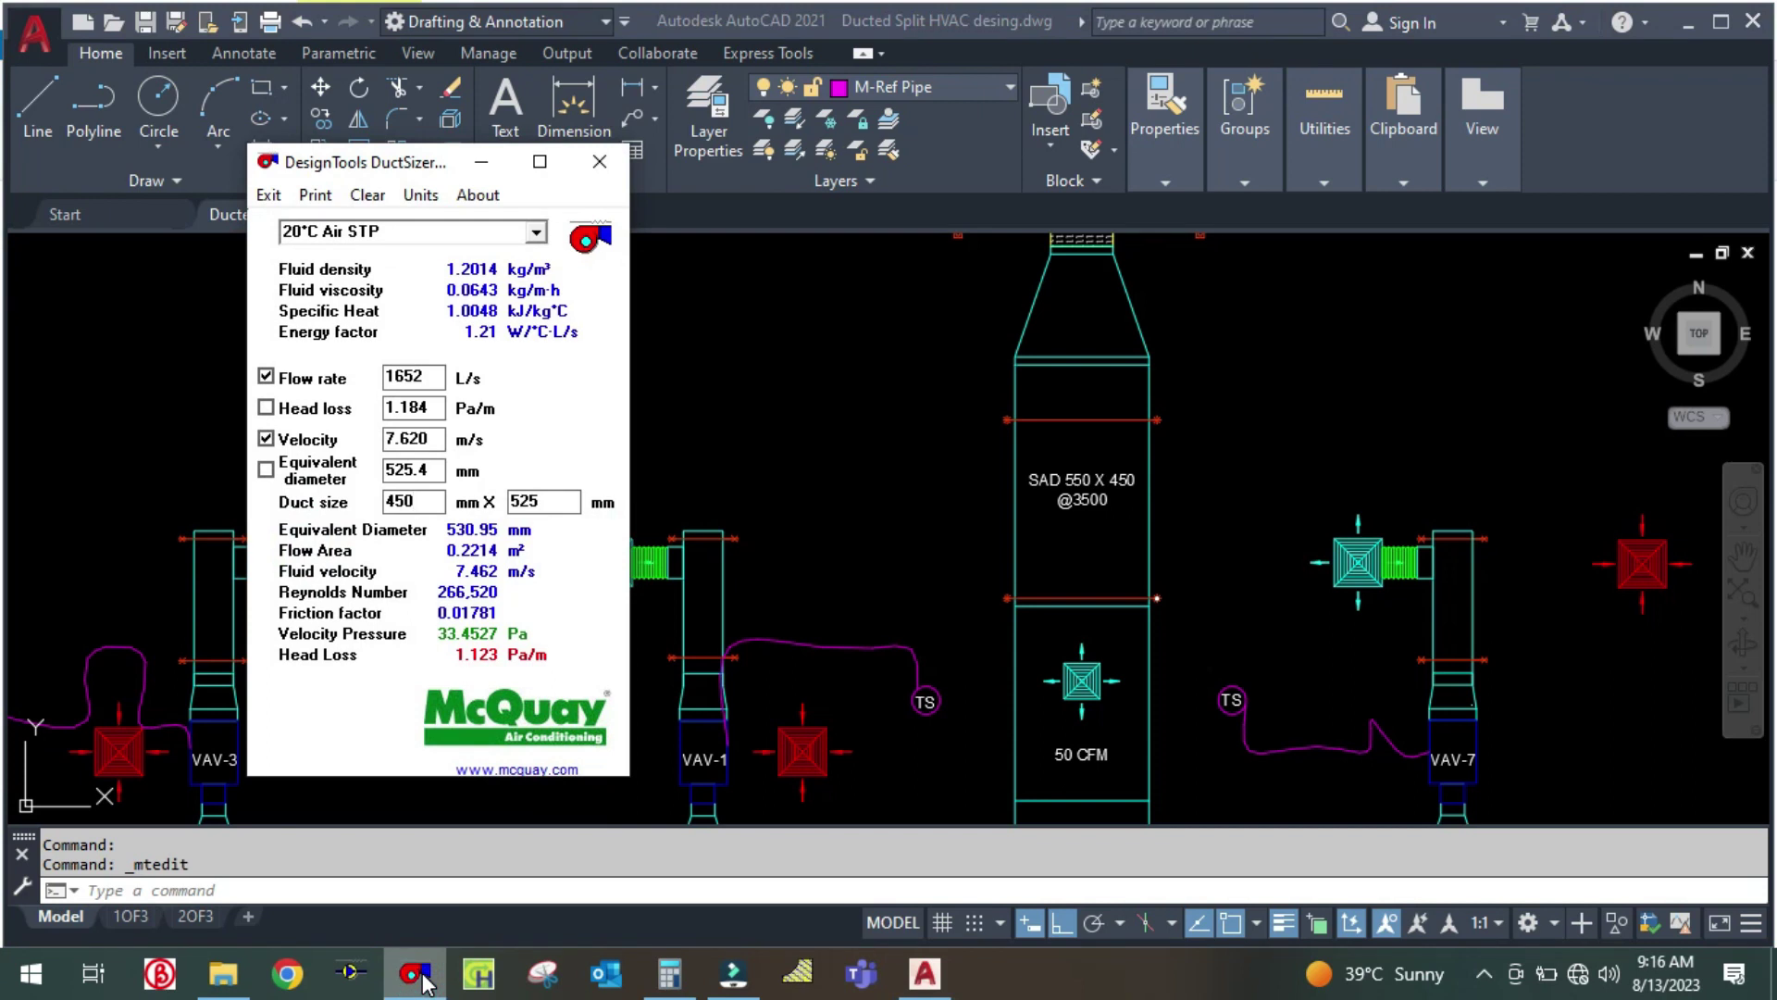
{"action": "left_click", "coordinate": [422, 199]}
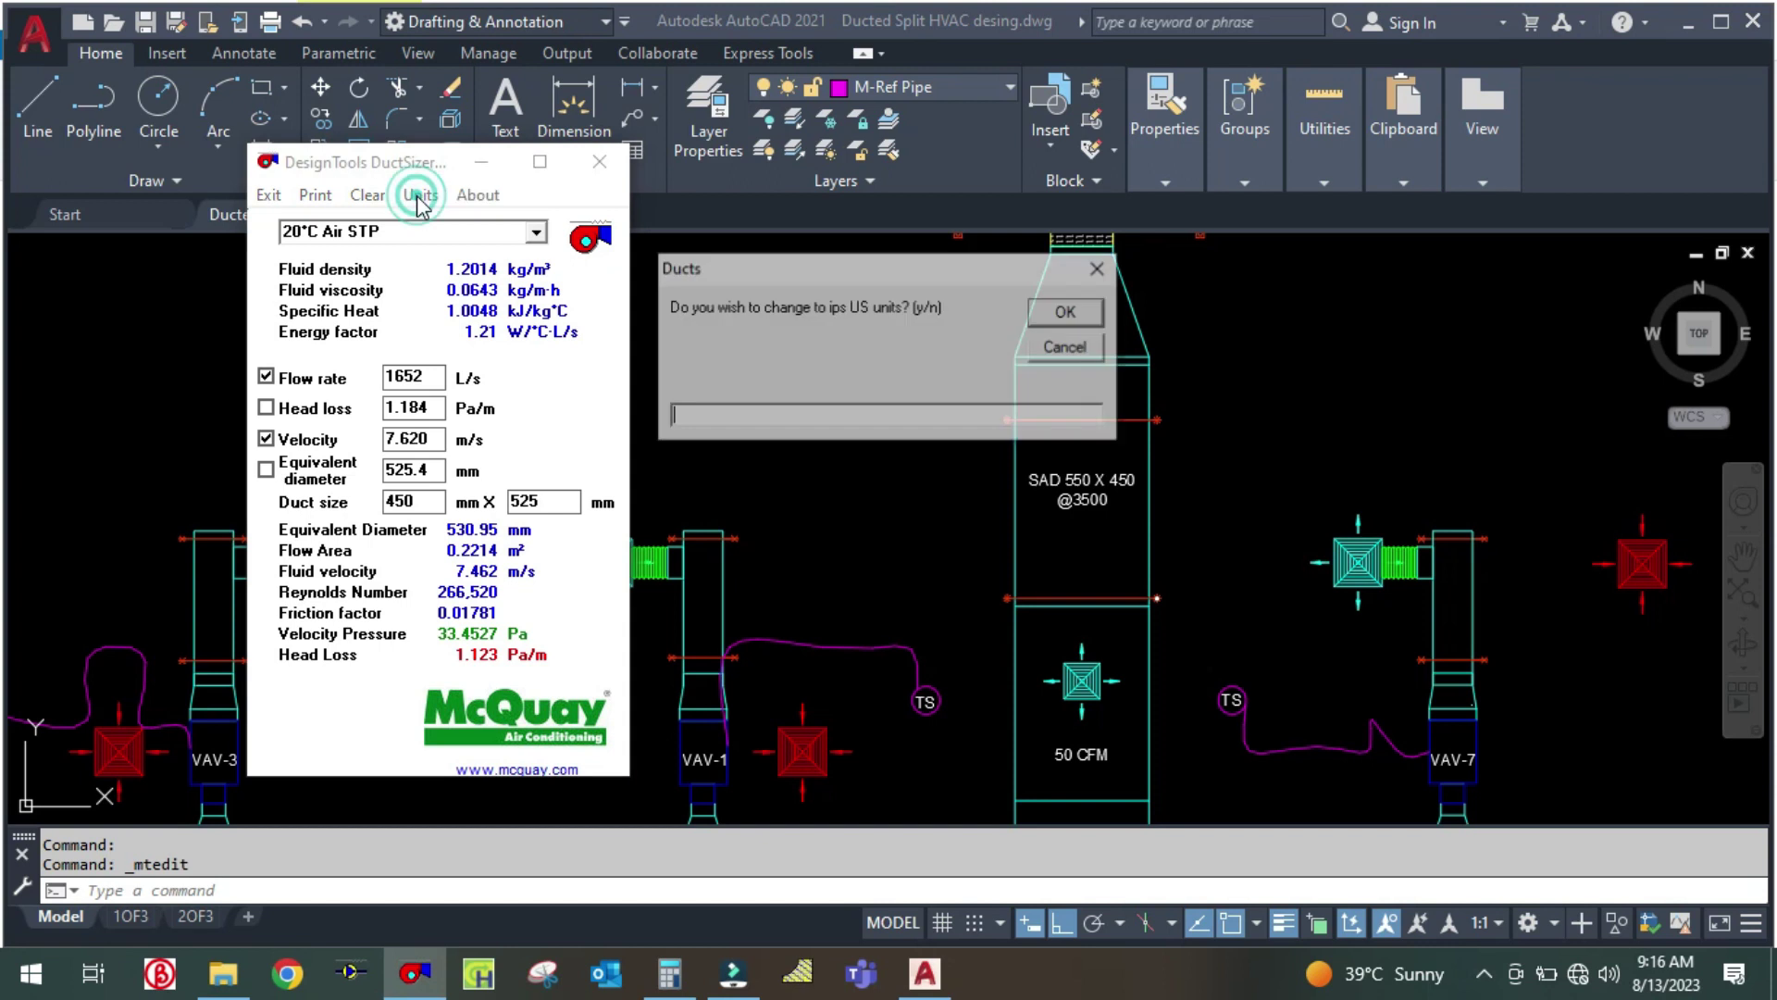
{"action": "type", "text": "Y"}
{"action": "key", "text": "Return"}
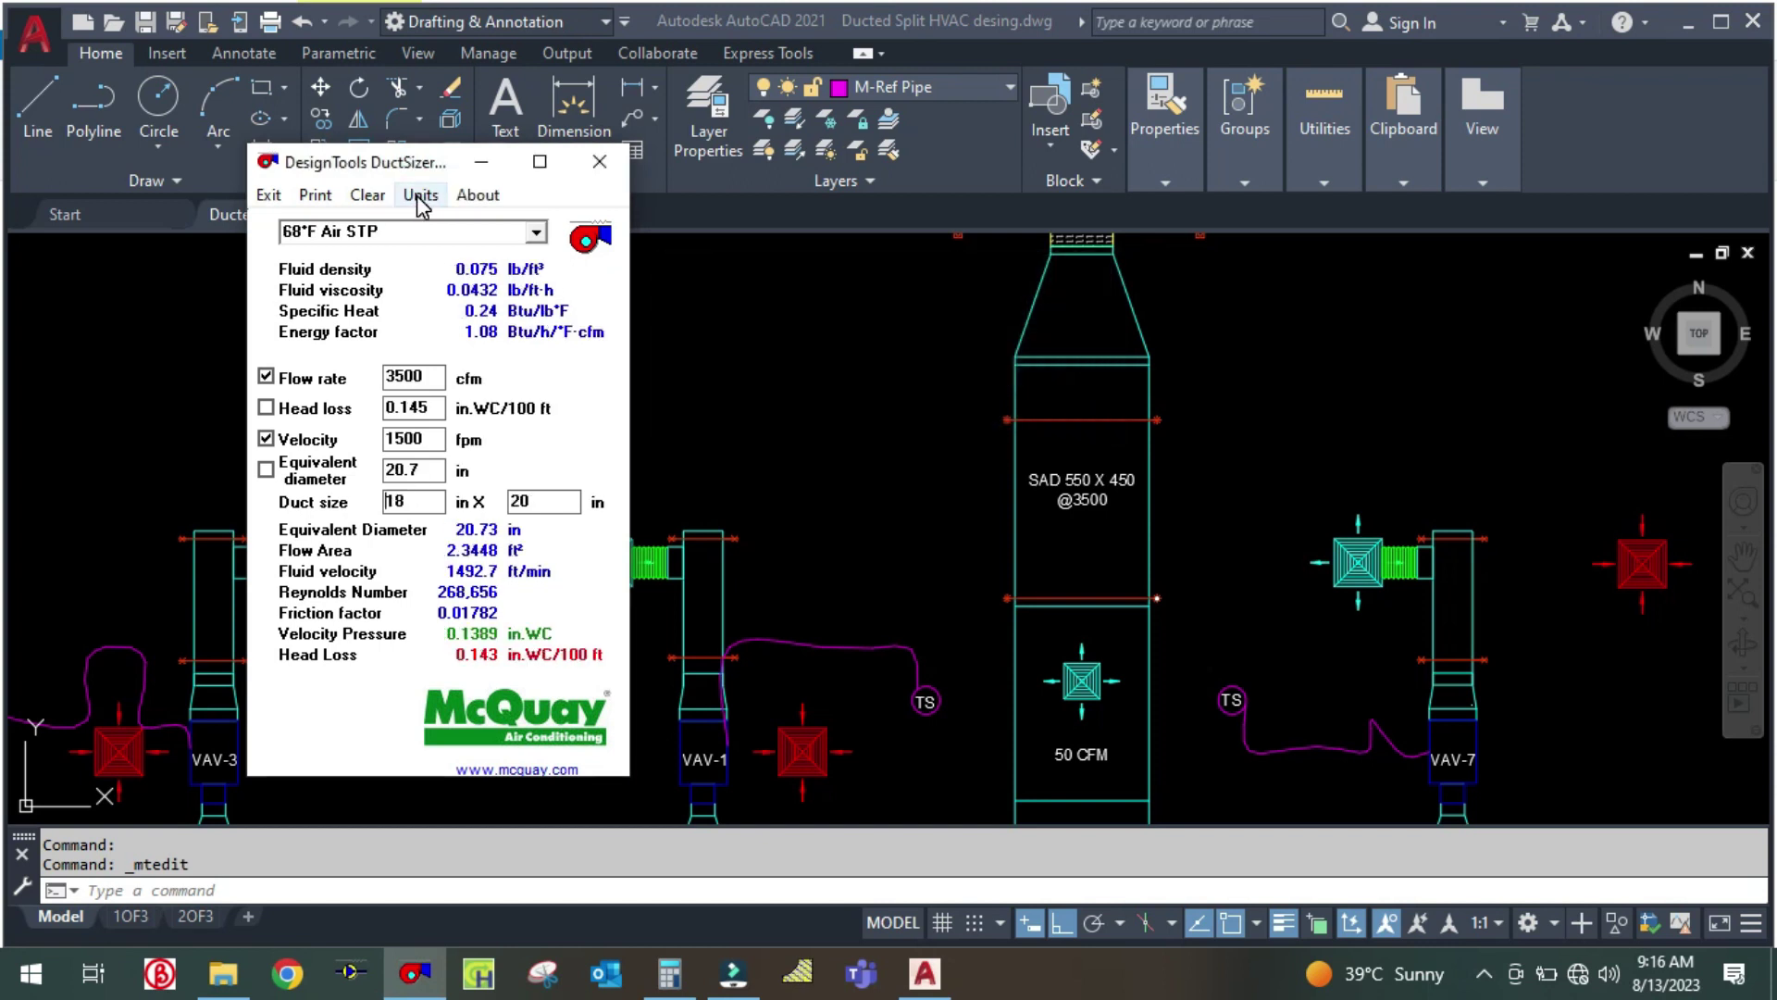
{"action": "left_click", "coordinate": [898, 536]}
Examine the two branch ducts at the main duct's split and their CFM labels beside VCD-3 and VCD-4
{"action": "left_click_drag", "start_coordinate": [1148, 648], "coordinate": [1116, 554]}
{"action": "left_click_drag", "start_coordinate": [1135, 652], "coordinate": [1133, 435]}
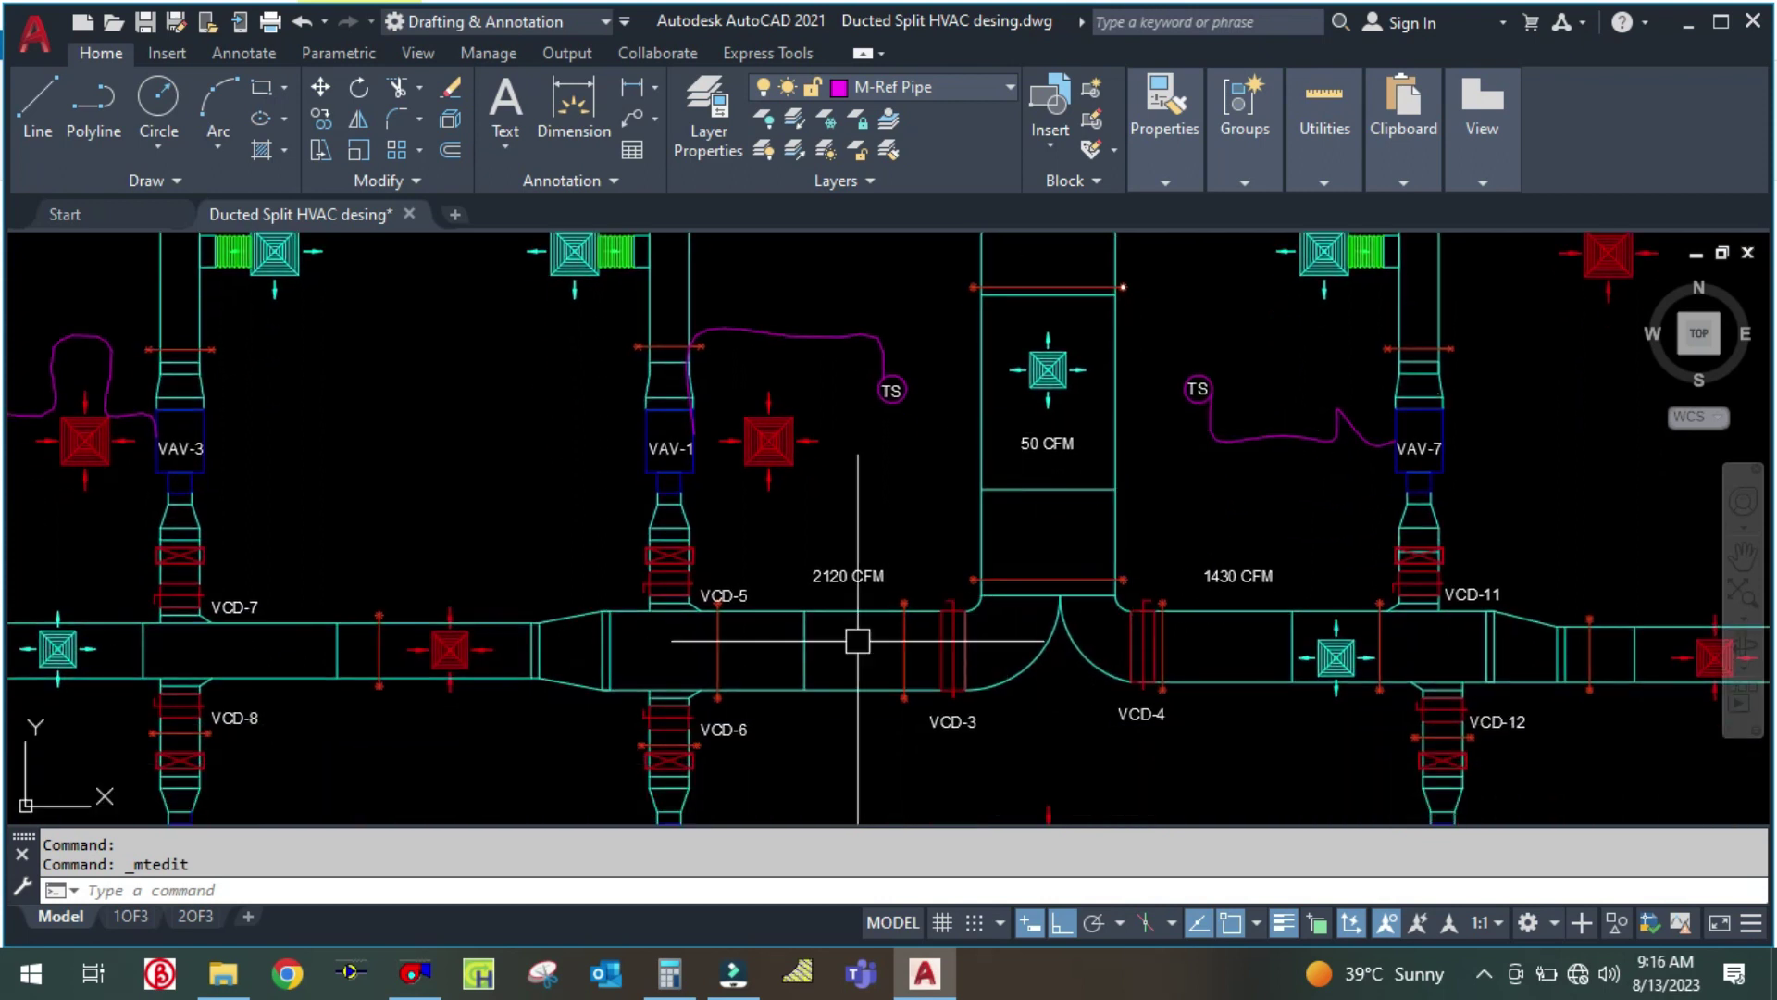
{"action": "left_click_drag", "start_coordinate": [829, 727], "coordinate": [938, 707]}
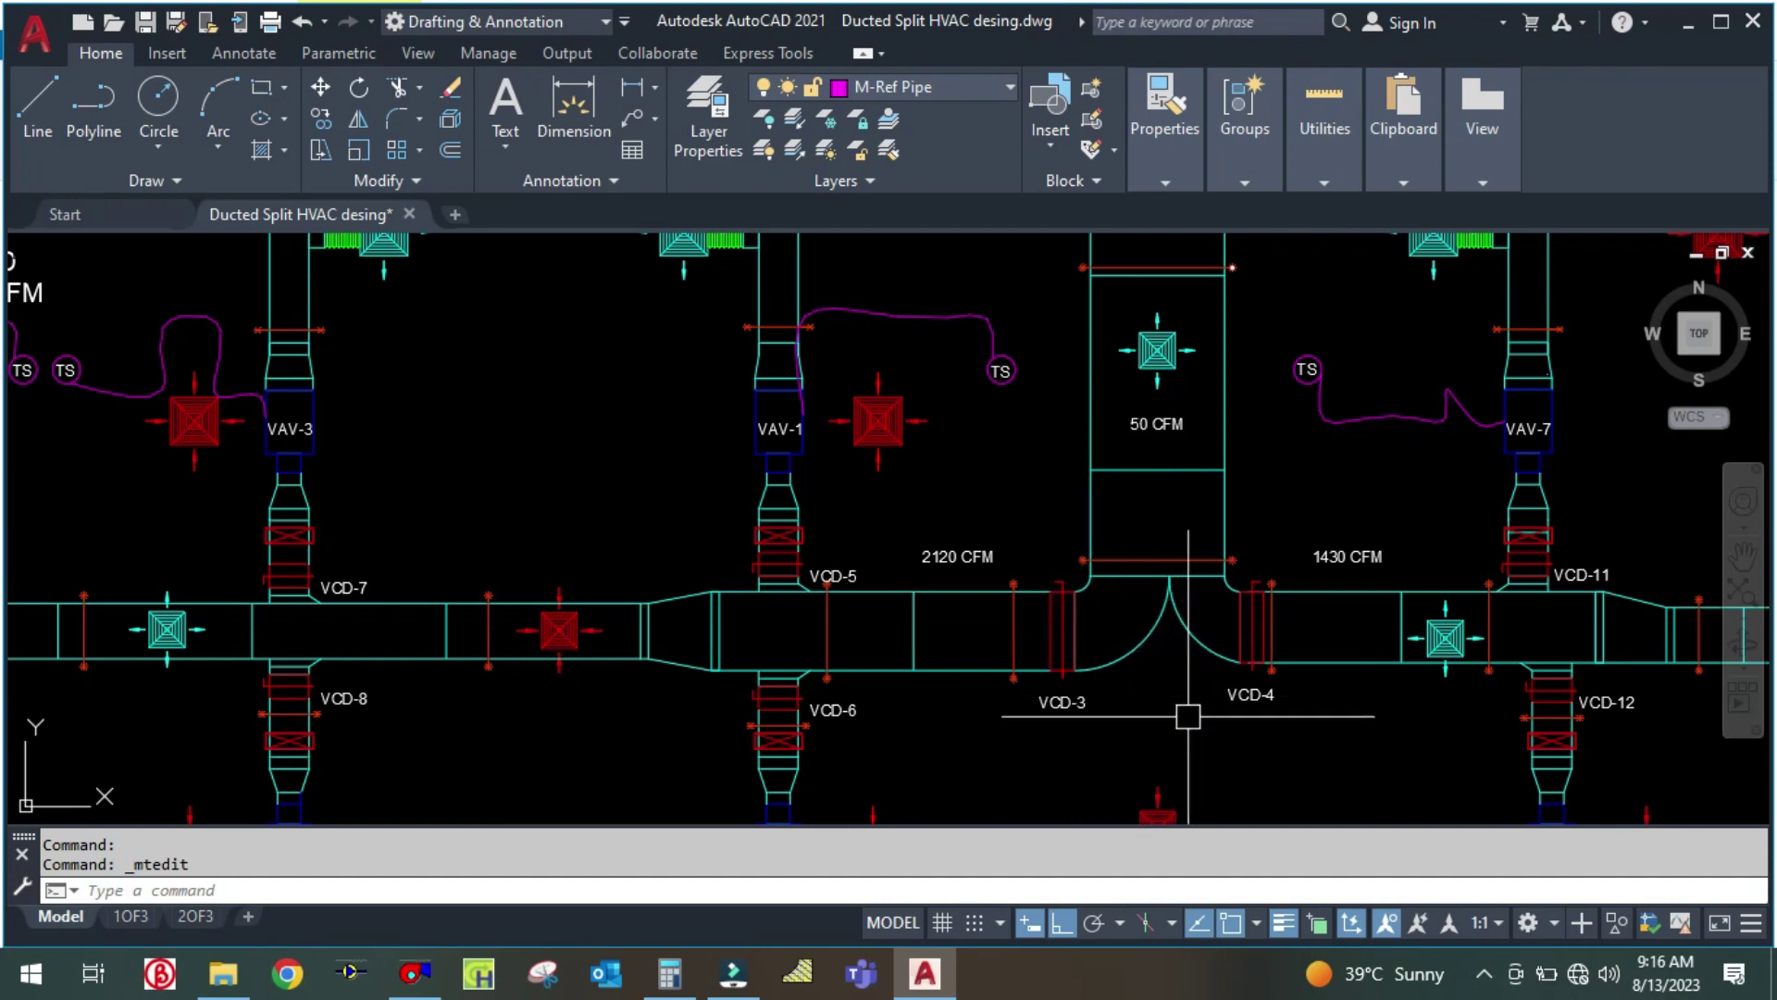
{"action": "scroll", "coordinate": [1147, 703], "scroll_direction": "up", "scroll_amount": 3}
{"action": "scroll", "coordinate": [1108, 694], "scroll_direction": "down", "scroll_amount": 3}
{"action": "scroll", "coordinate": [1204, 603], "scroll_direction": "down", "scroll_amount": 4}
{"action": "scroll", "coordinate": [1209, 607], "scroll_direction": "up", "scroll_amount": 6}
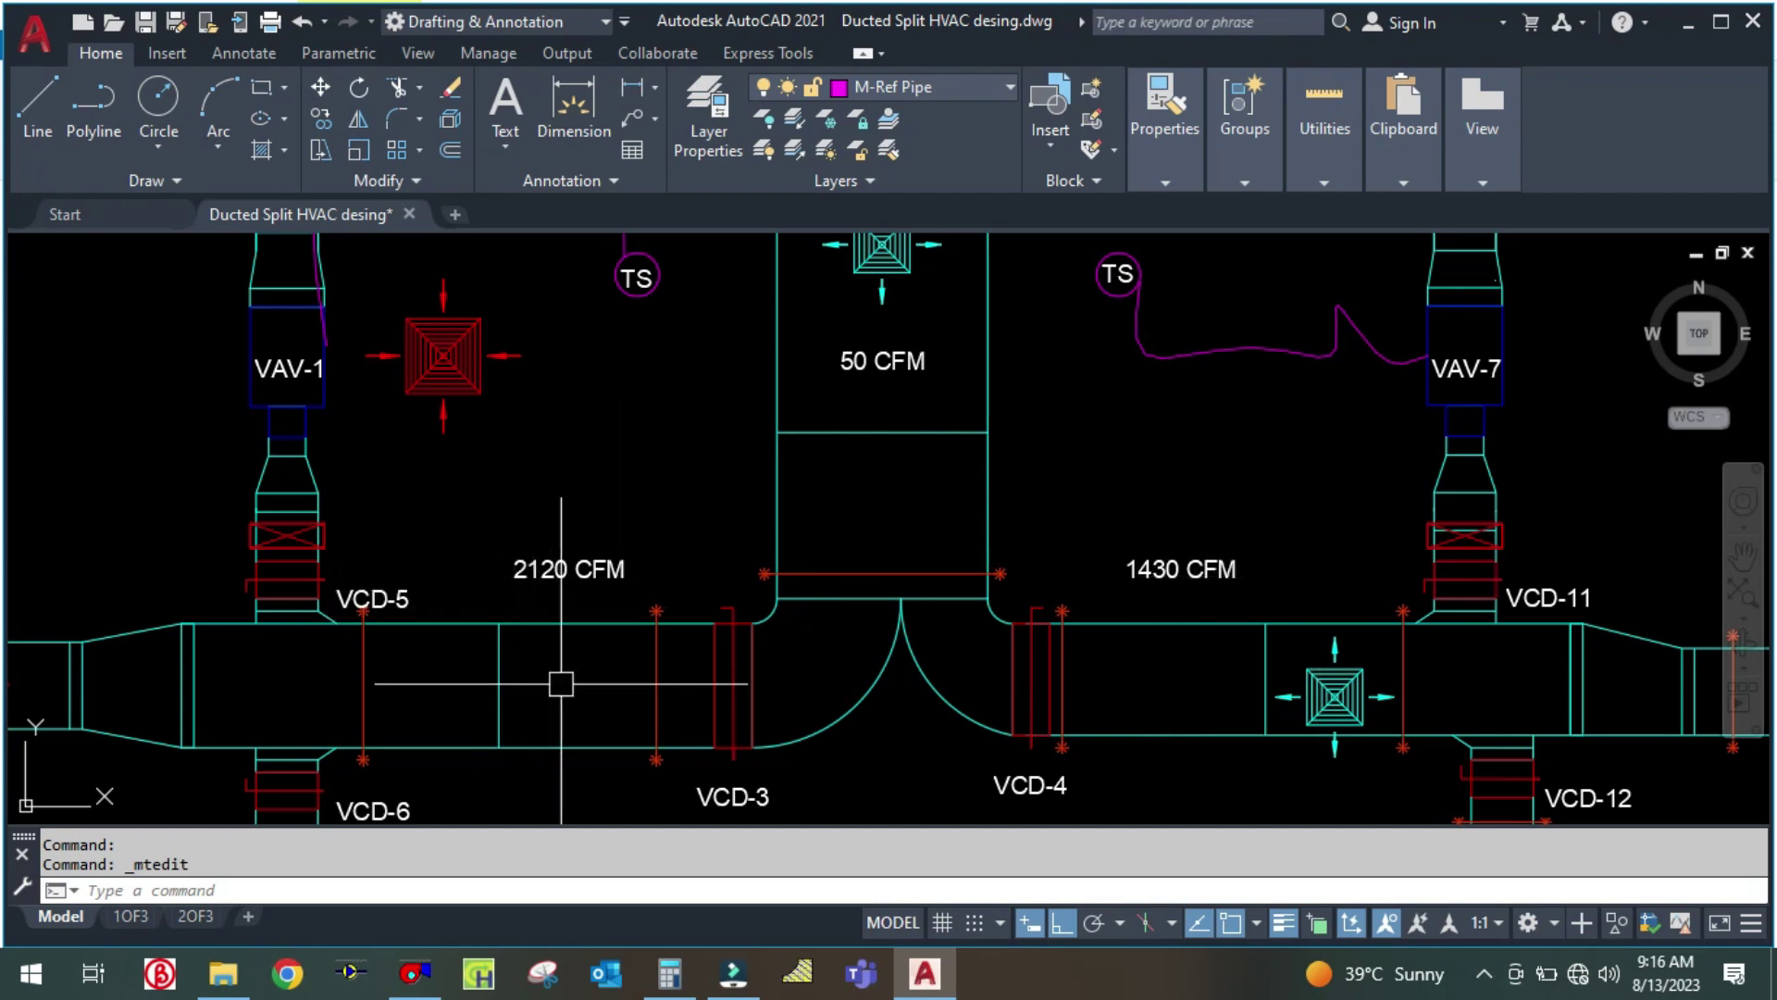
{"action": "mouse_move", "coordinate": [563, 683]}
{"action": "left_mouse_down"}
{"action": "mouse_move", "coordinate": [925, 675]}
{"action": "mouse_move", "coordinate": [960, 657]}
{"action": "left_mouse_up"}
{"action": "scroll", "coordinate": [960, 656], "scroll_direction": "down", "scroll_amount": 2}
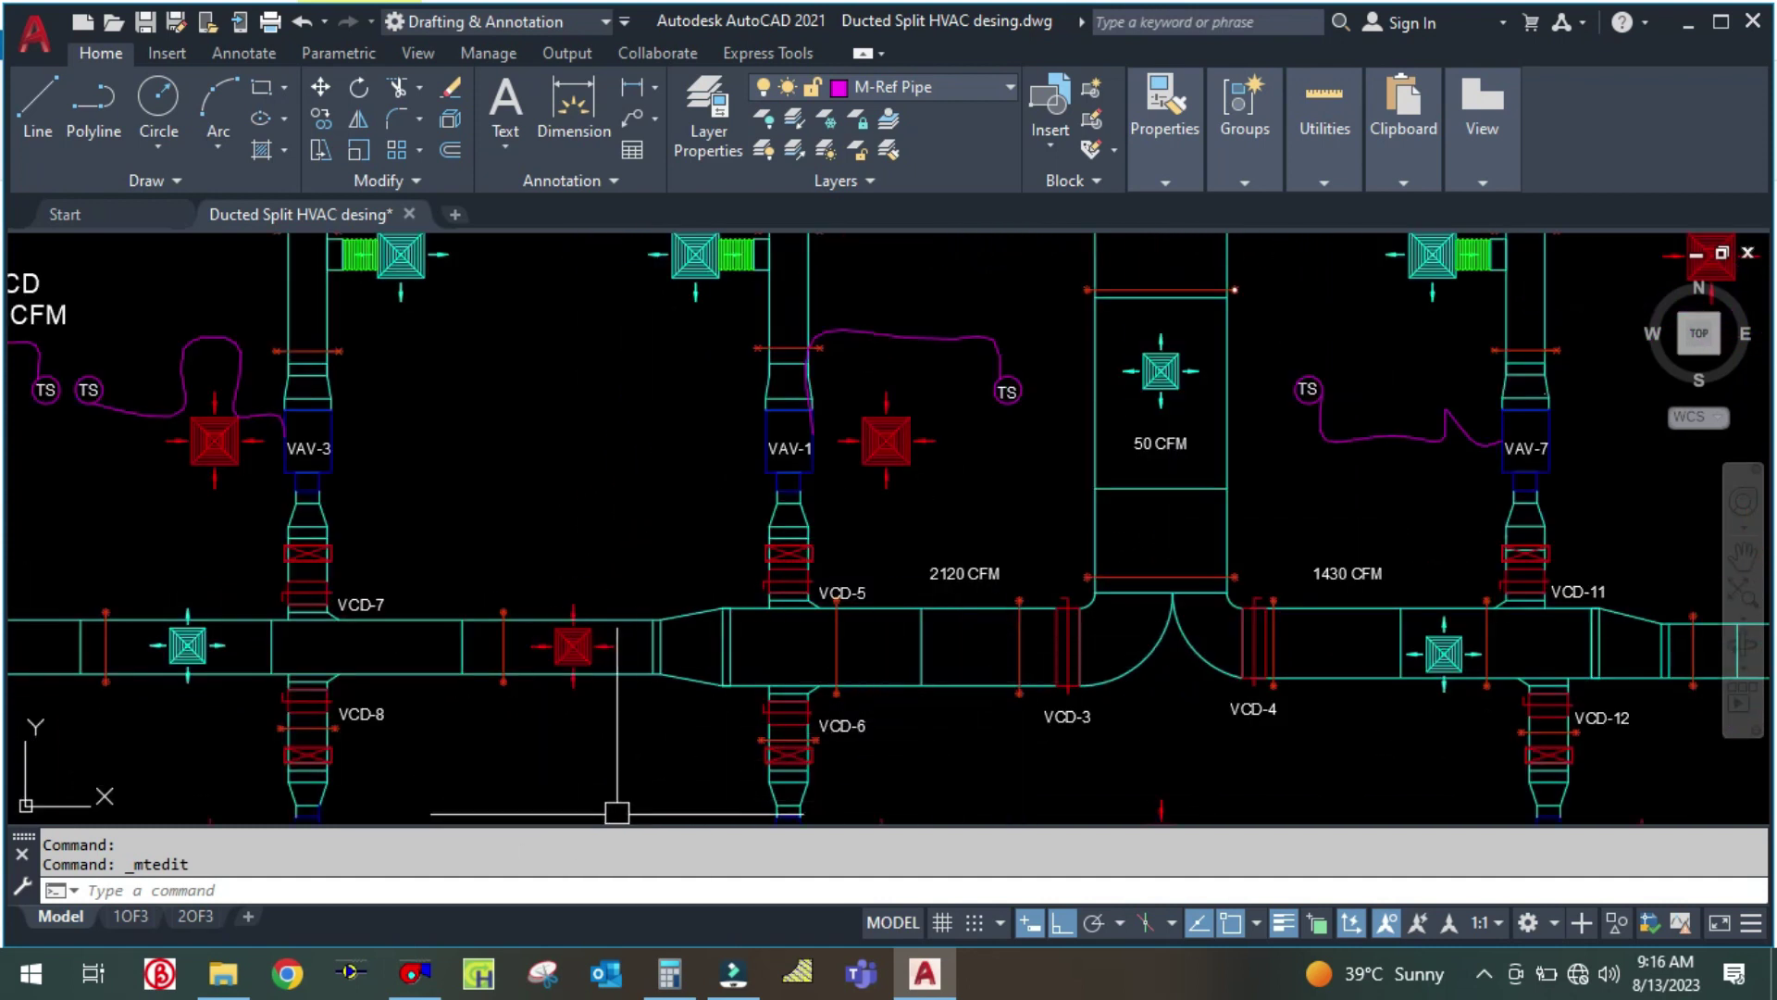
In DuctSizer, size by flow rate and head loss, entering 0.145 in.WC/100 ft head loss and 2120 cfm flow rate
{"action": "left_click", "coordinate": [414, 972]}
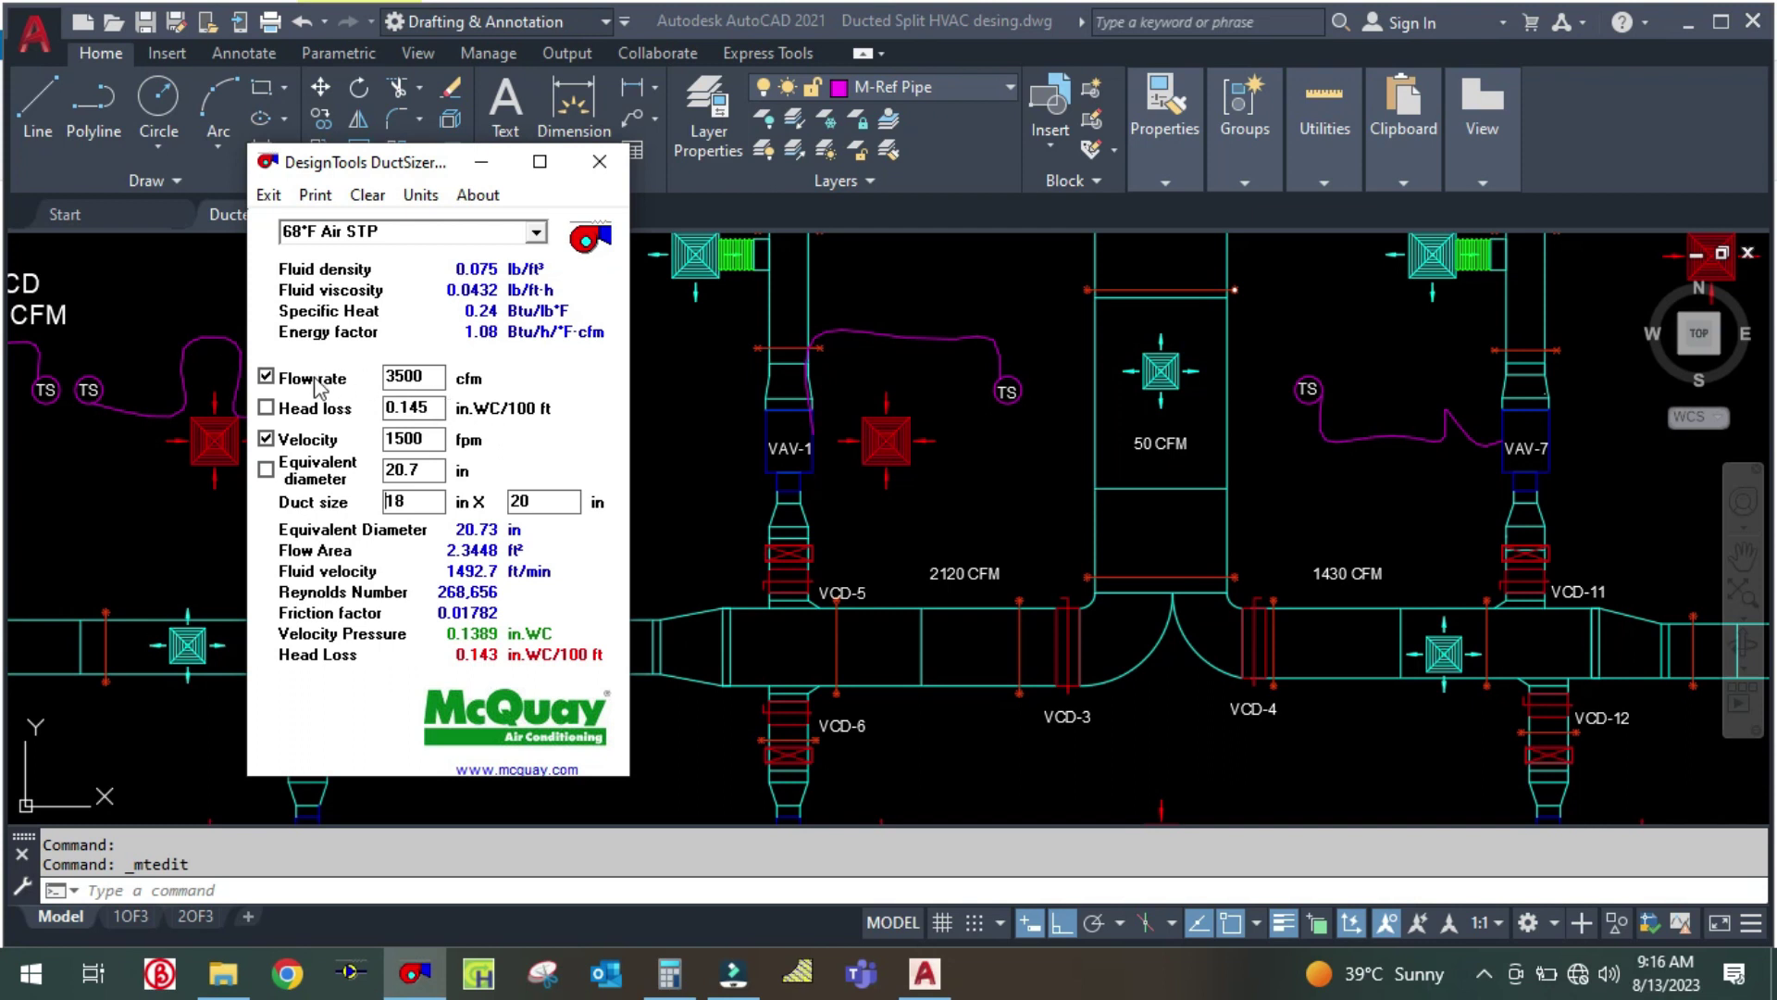
{"action": "left_click", "coordinate": [267, 408]}
{"action": "left_click", "coordinate": [266, 378]}
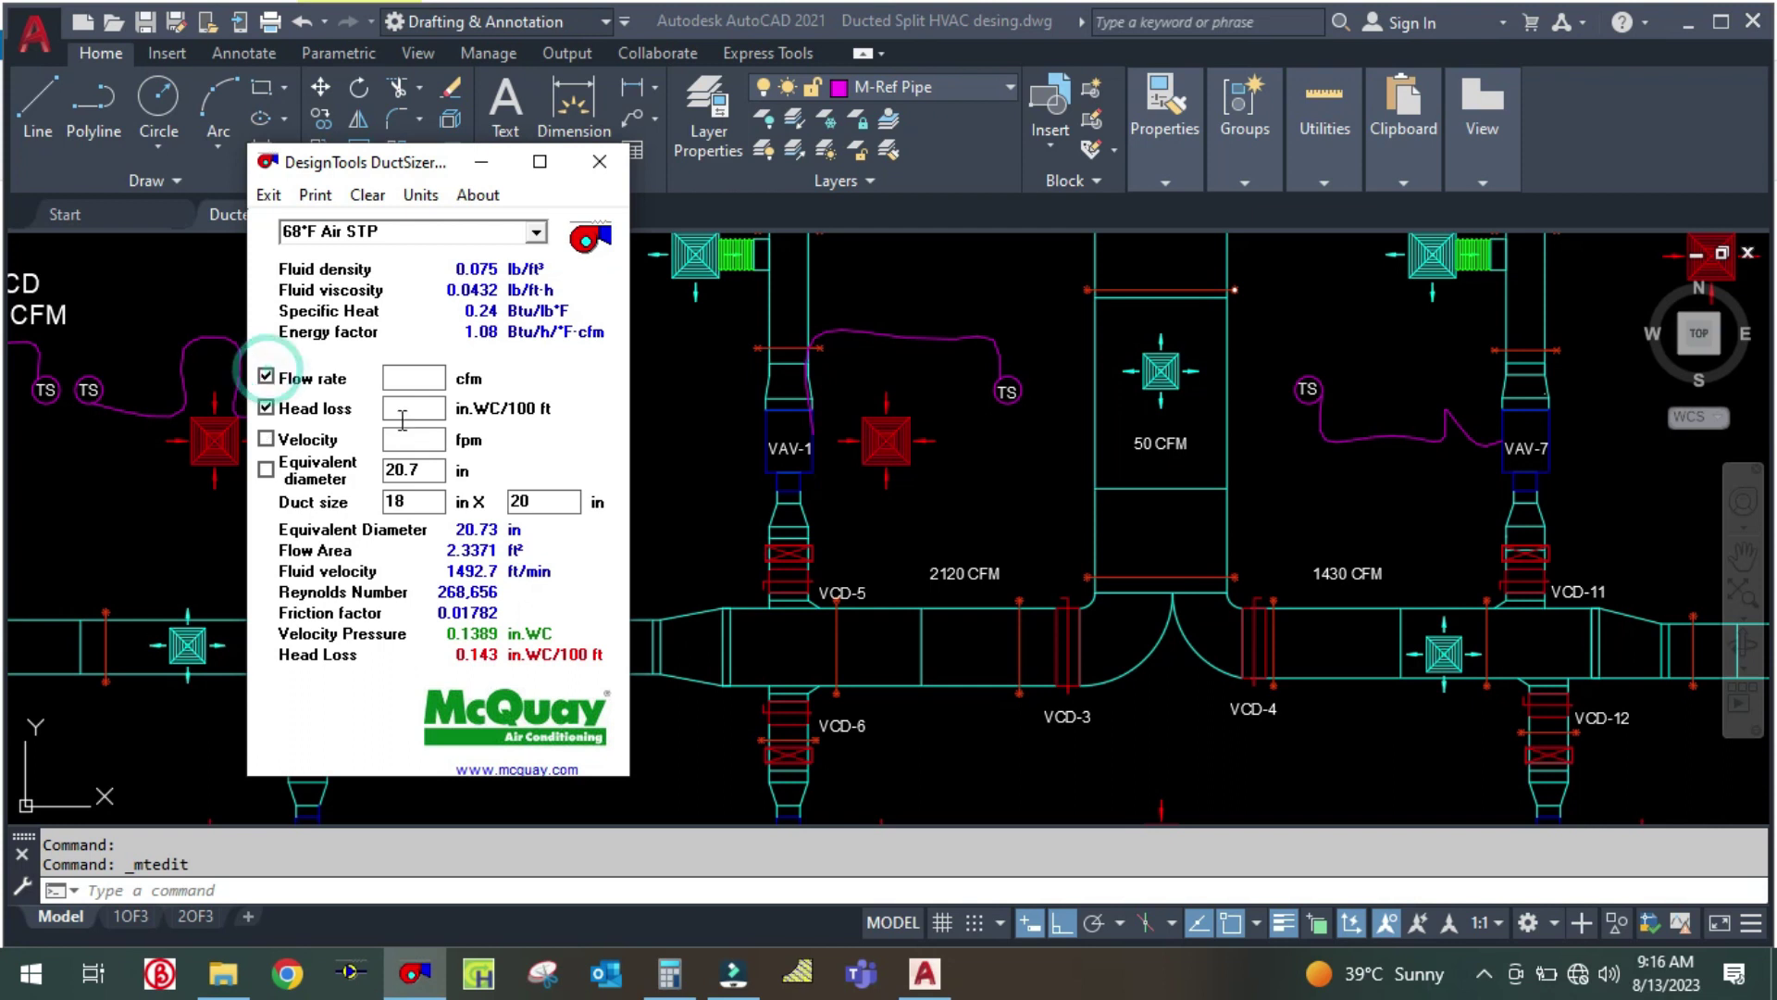
{"action": "left_click", "coordinate": [408, 409]}
{"action": "type", "text": "0.145"}
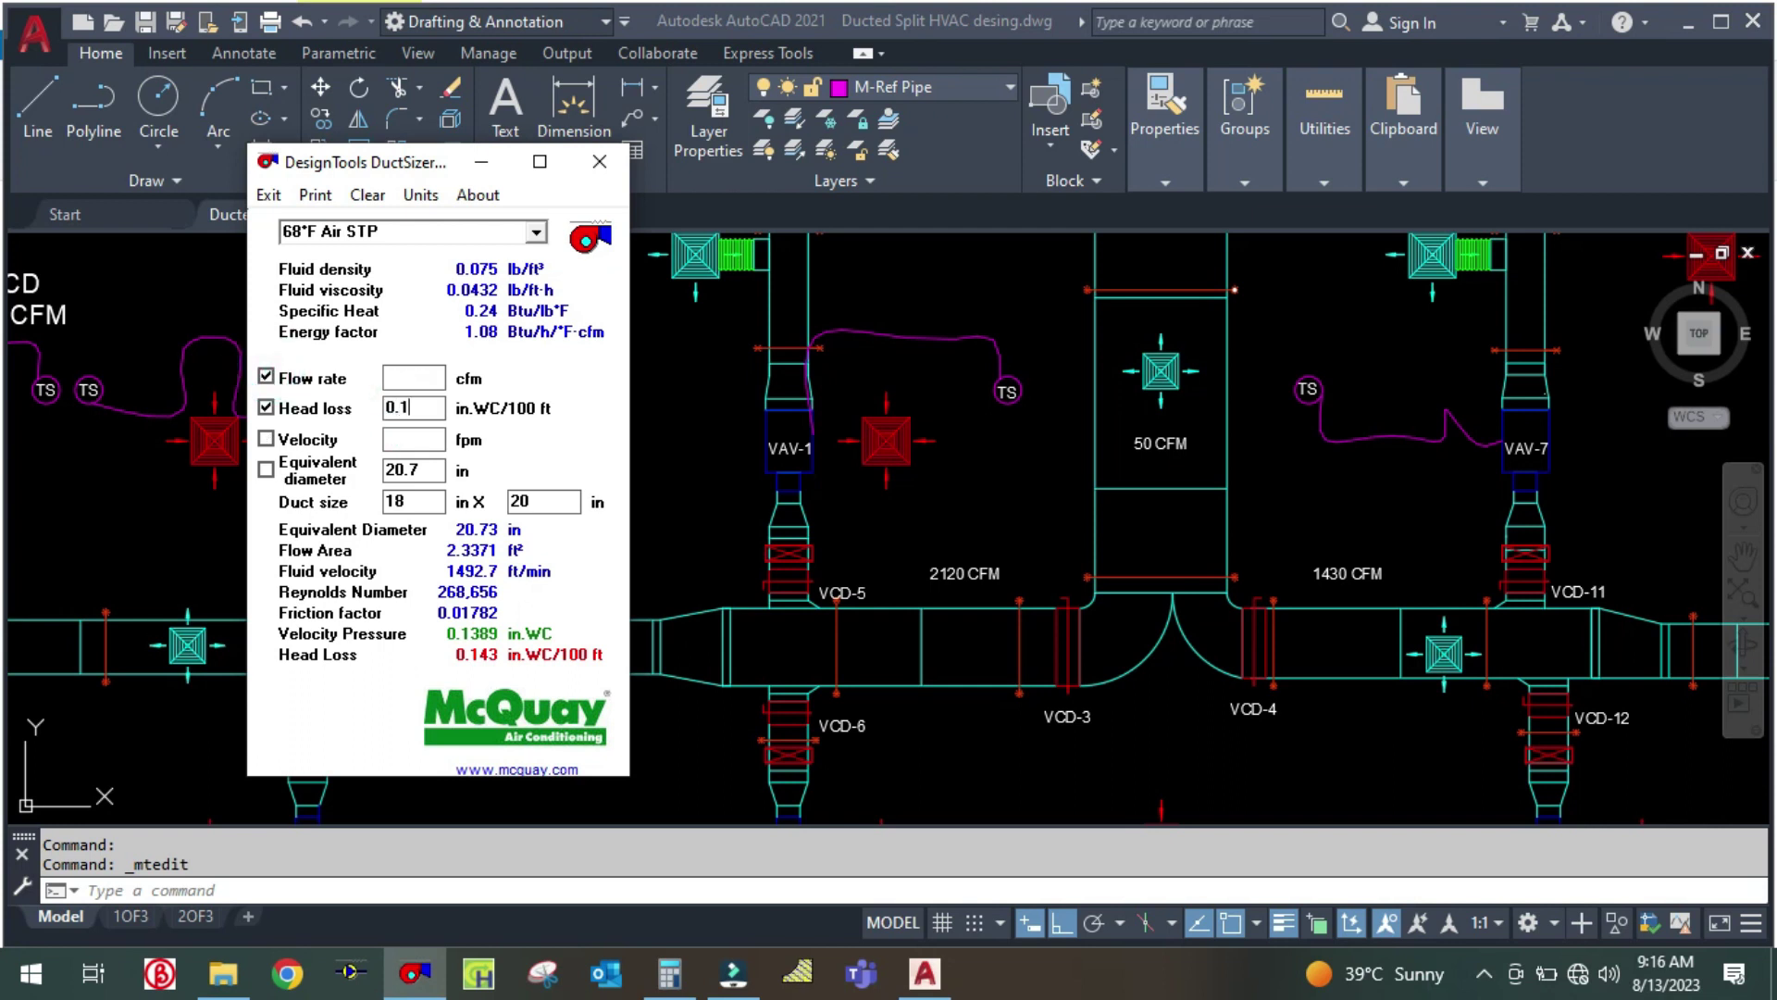
{"action": "left_click", "coordinate": [443, 377]}
{"action": "type", "text": "2120"}
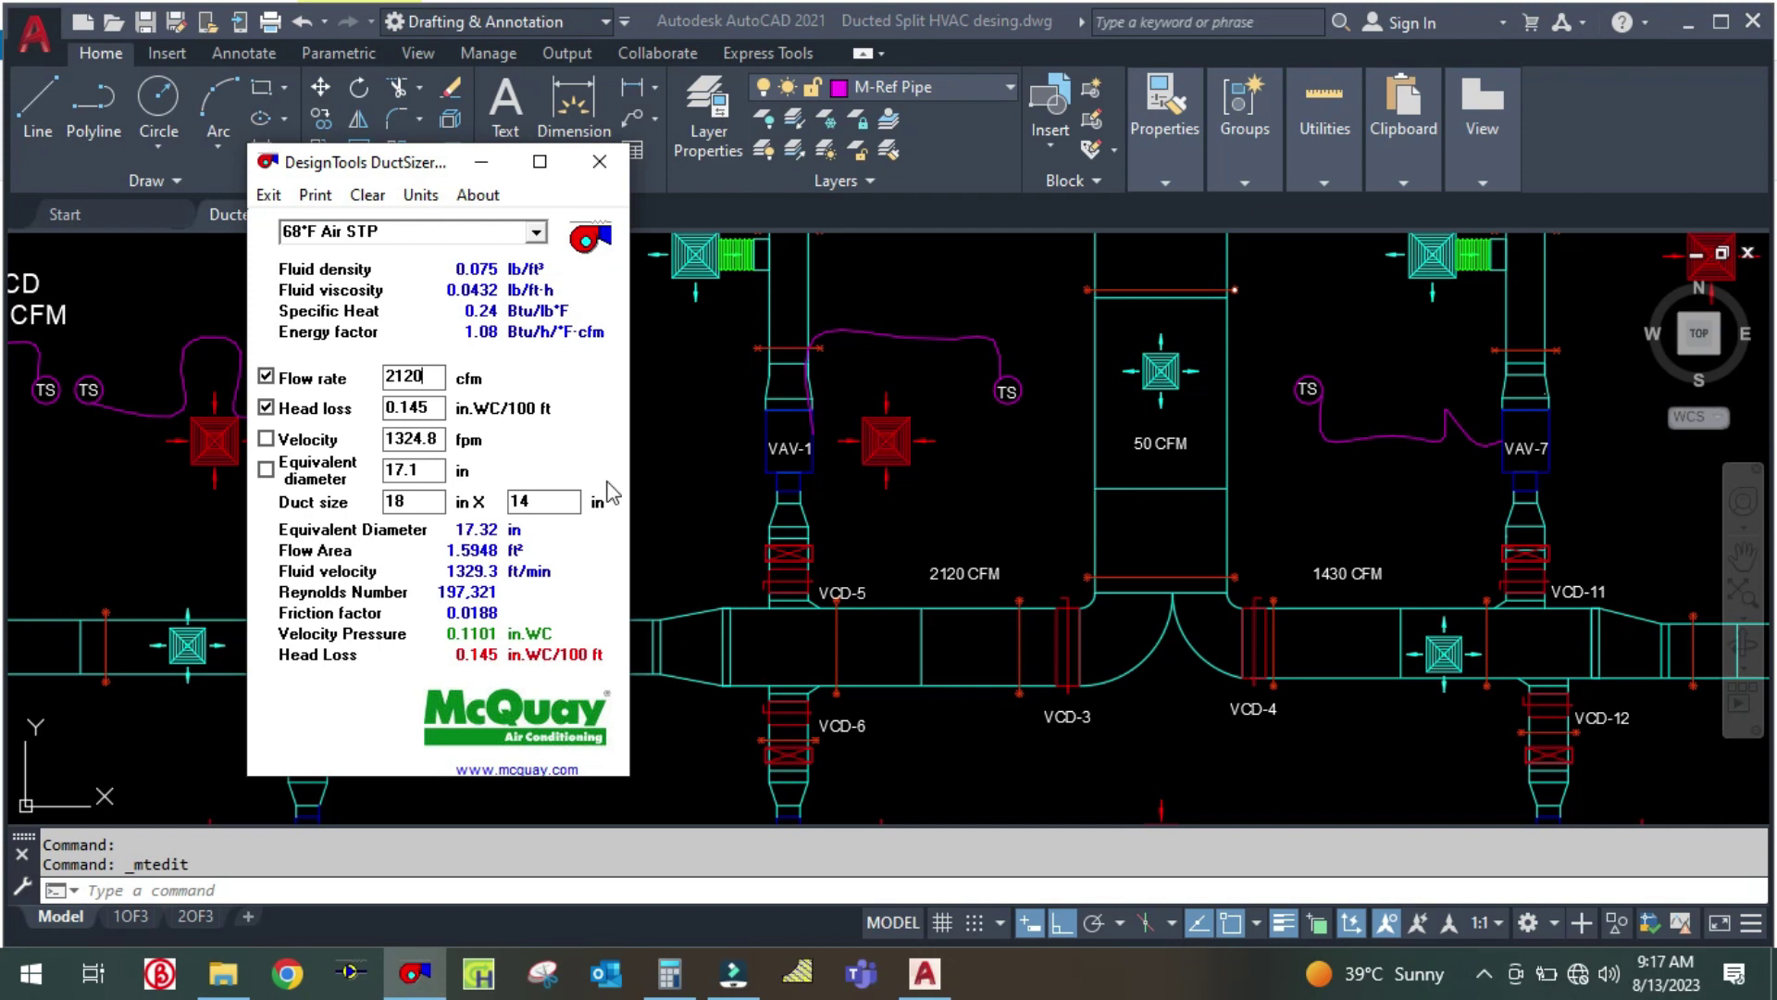
Convert the branch duct sizing to SI metric units and set the first duct side to 400 mm
{"action": "left_click", "coordinate": [421, 194]}
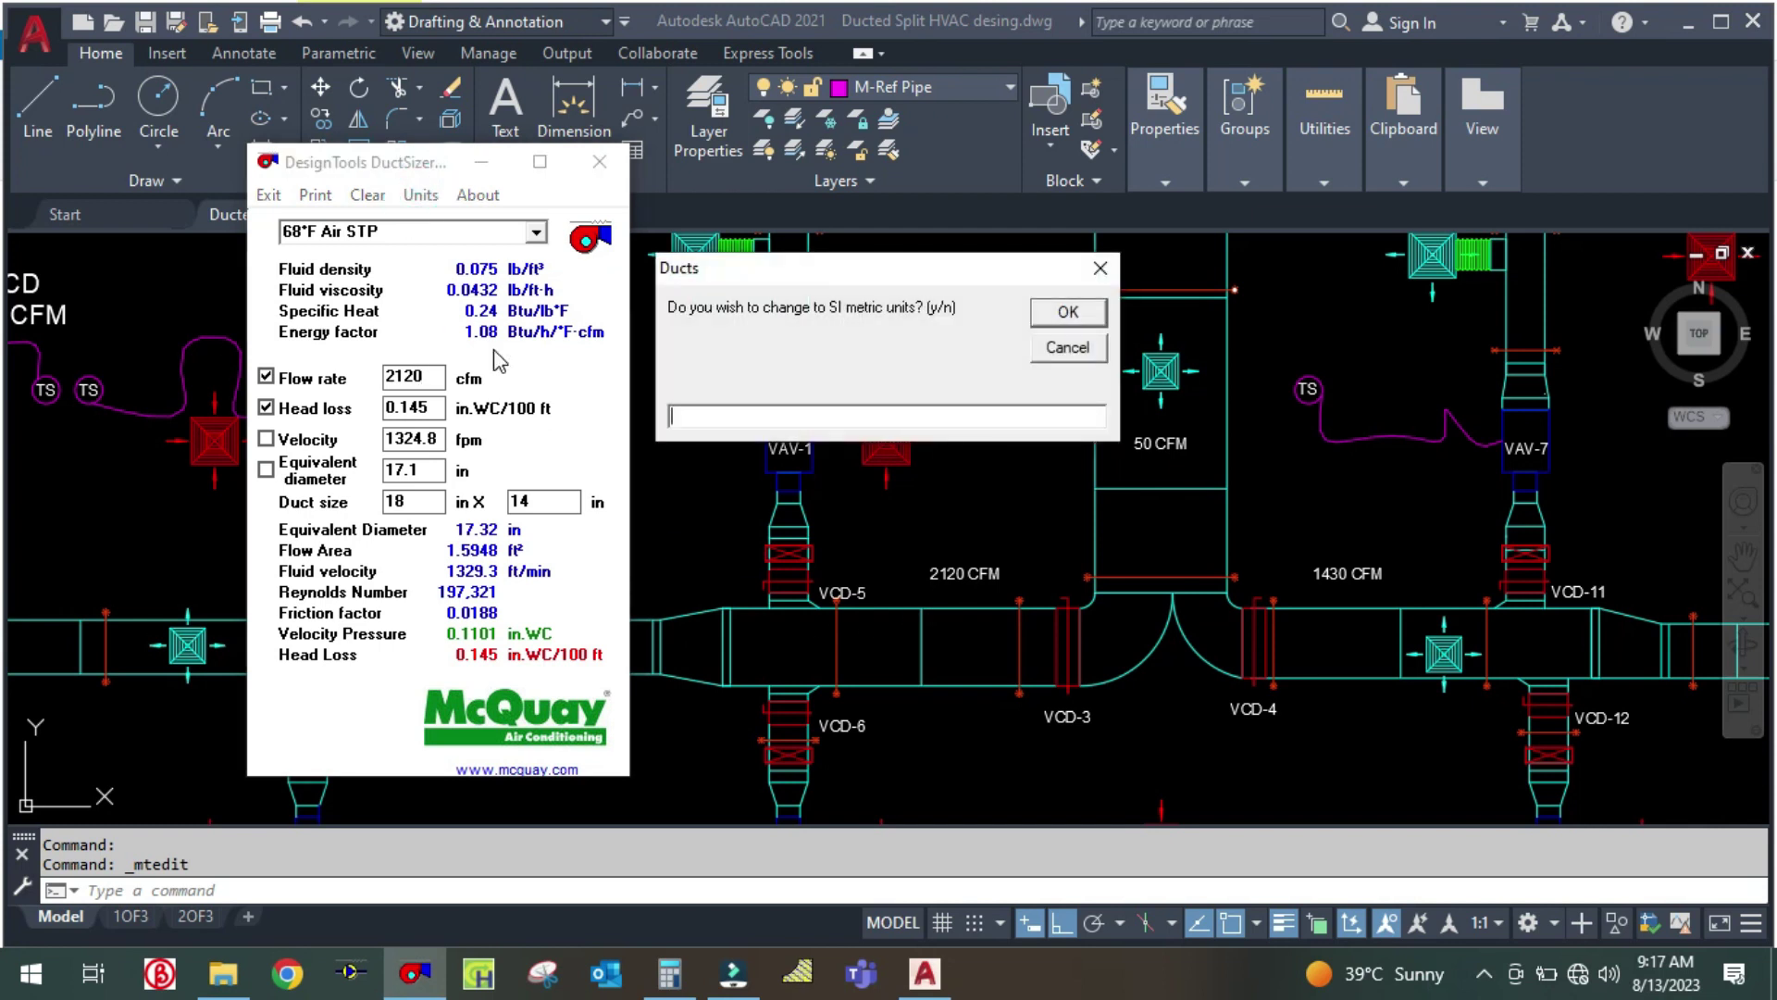
{"action": "type", "text": "Y"}
{"action": "key", "text": "Return"}
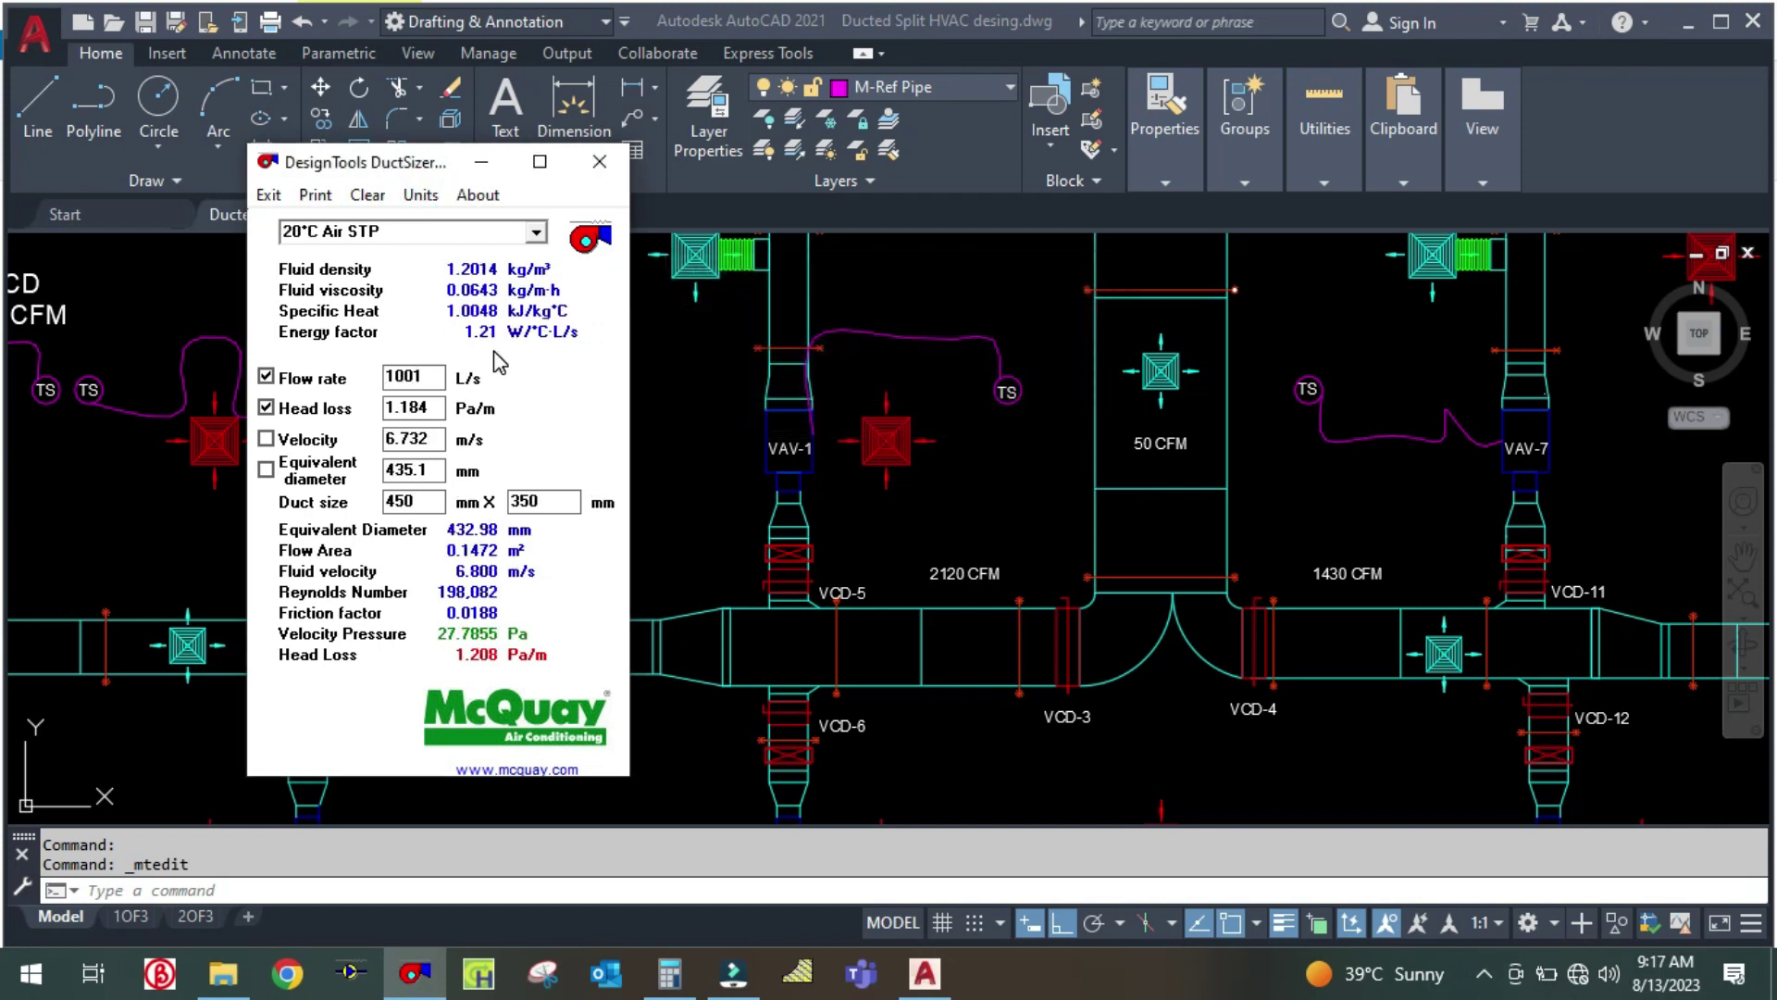
{"action": "left_click_drag", "start_coordinate": [419, 501], "coordinate": [358, 507]}
{"action": "type", "text": "400"}
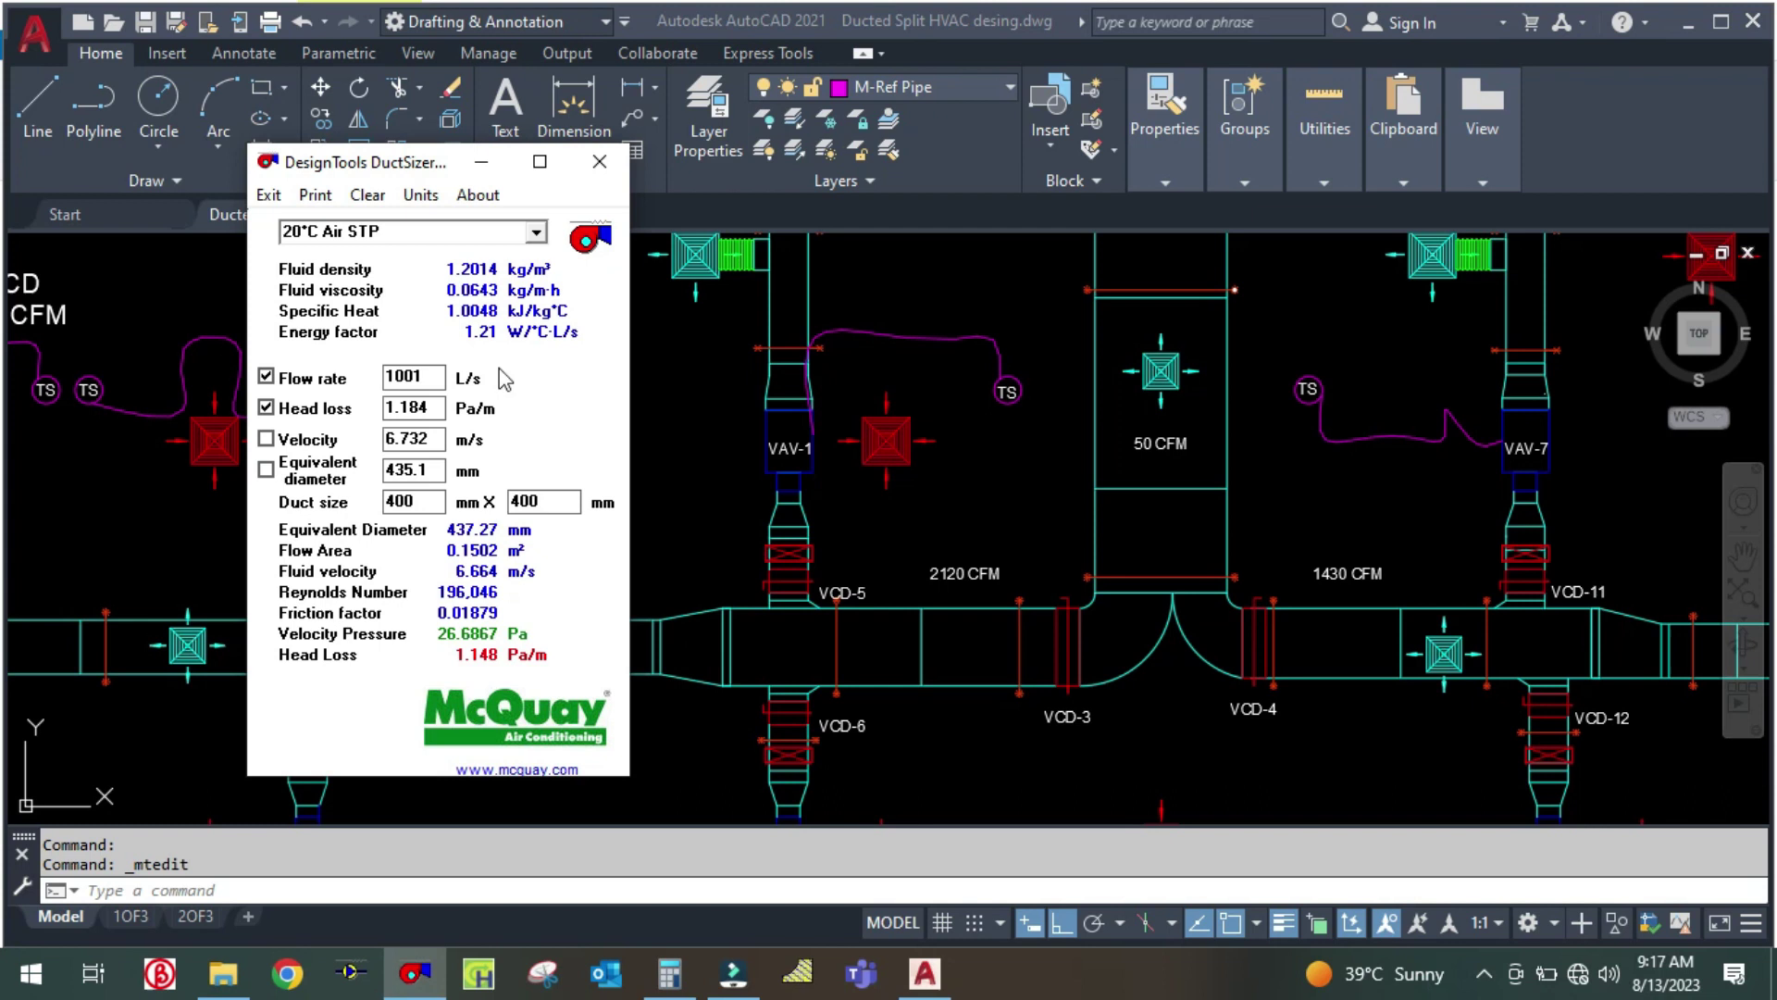
Return to the AutoCAD drawing and copy the 2120 CFM label straight down into the branch duct beside VCD-3
{"action": "left_click", "coordinate": [482, 162]}
{"action": "left_click_drag", "start_coordinate": [889, 659], "coordinate": [925, 592]}
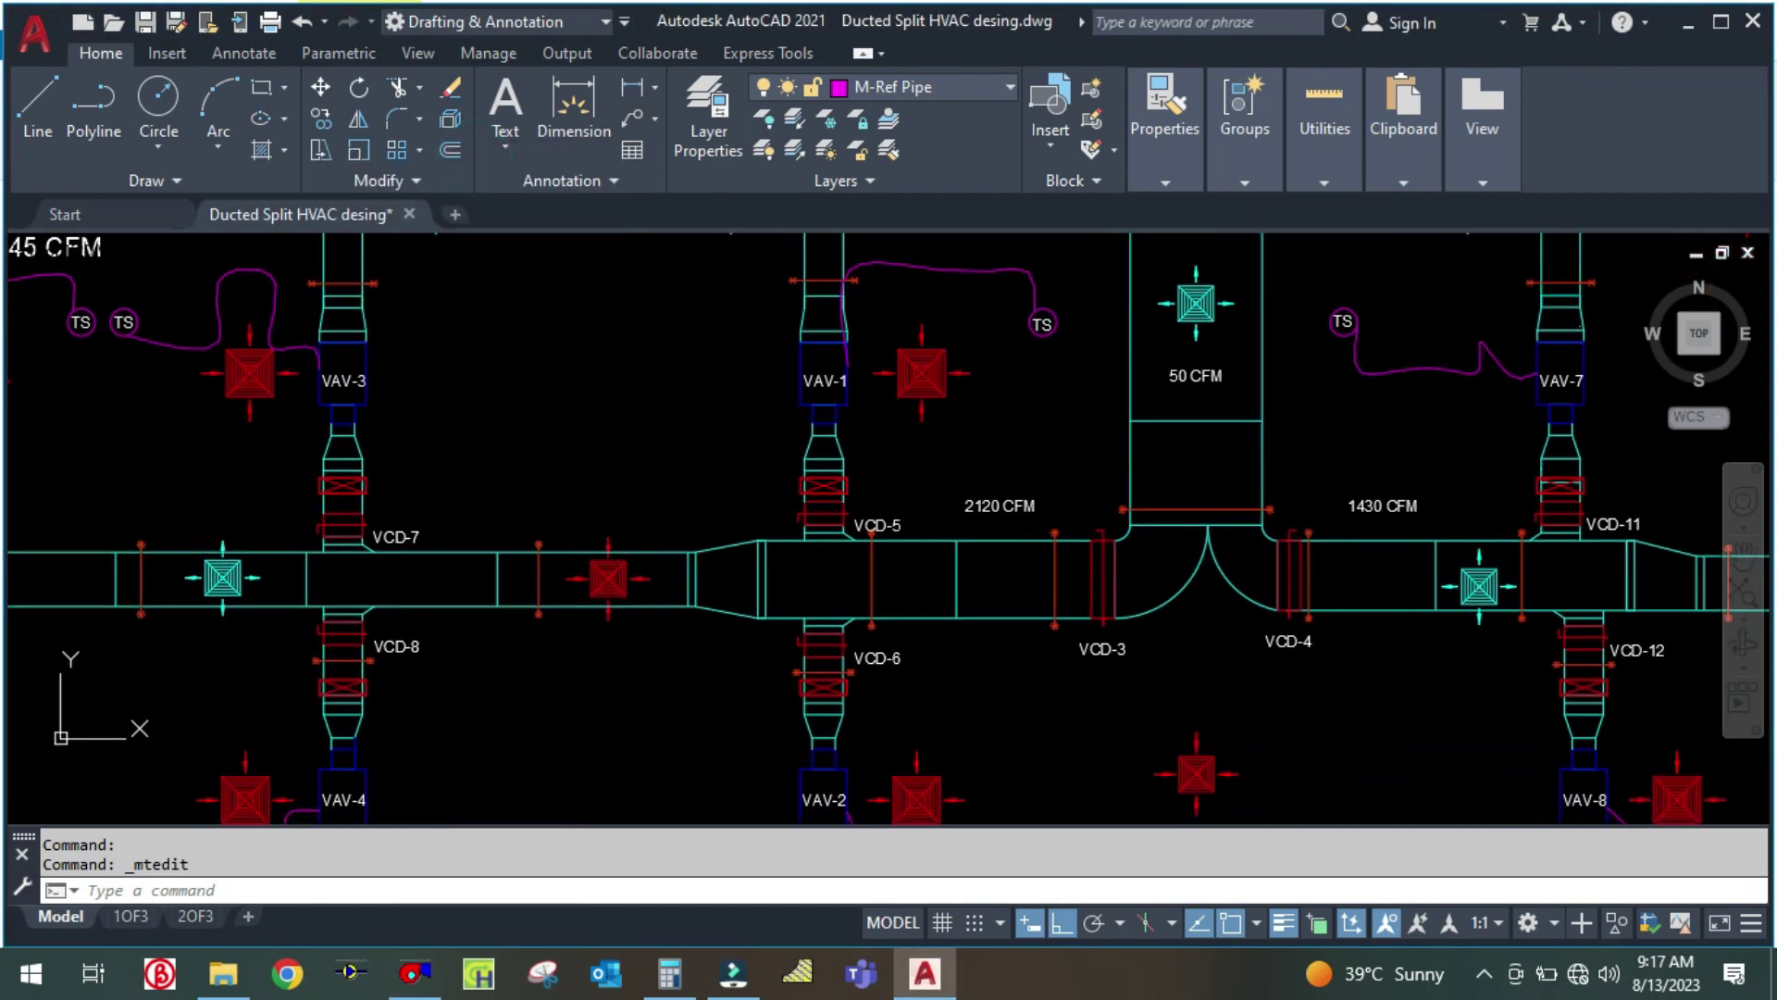
{"action": "type", "text": "co"}
{"action": "key", "text": "Return"}
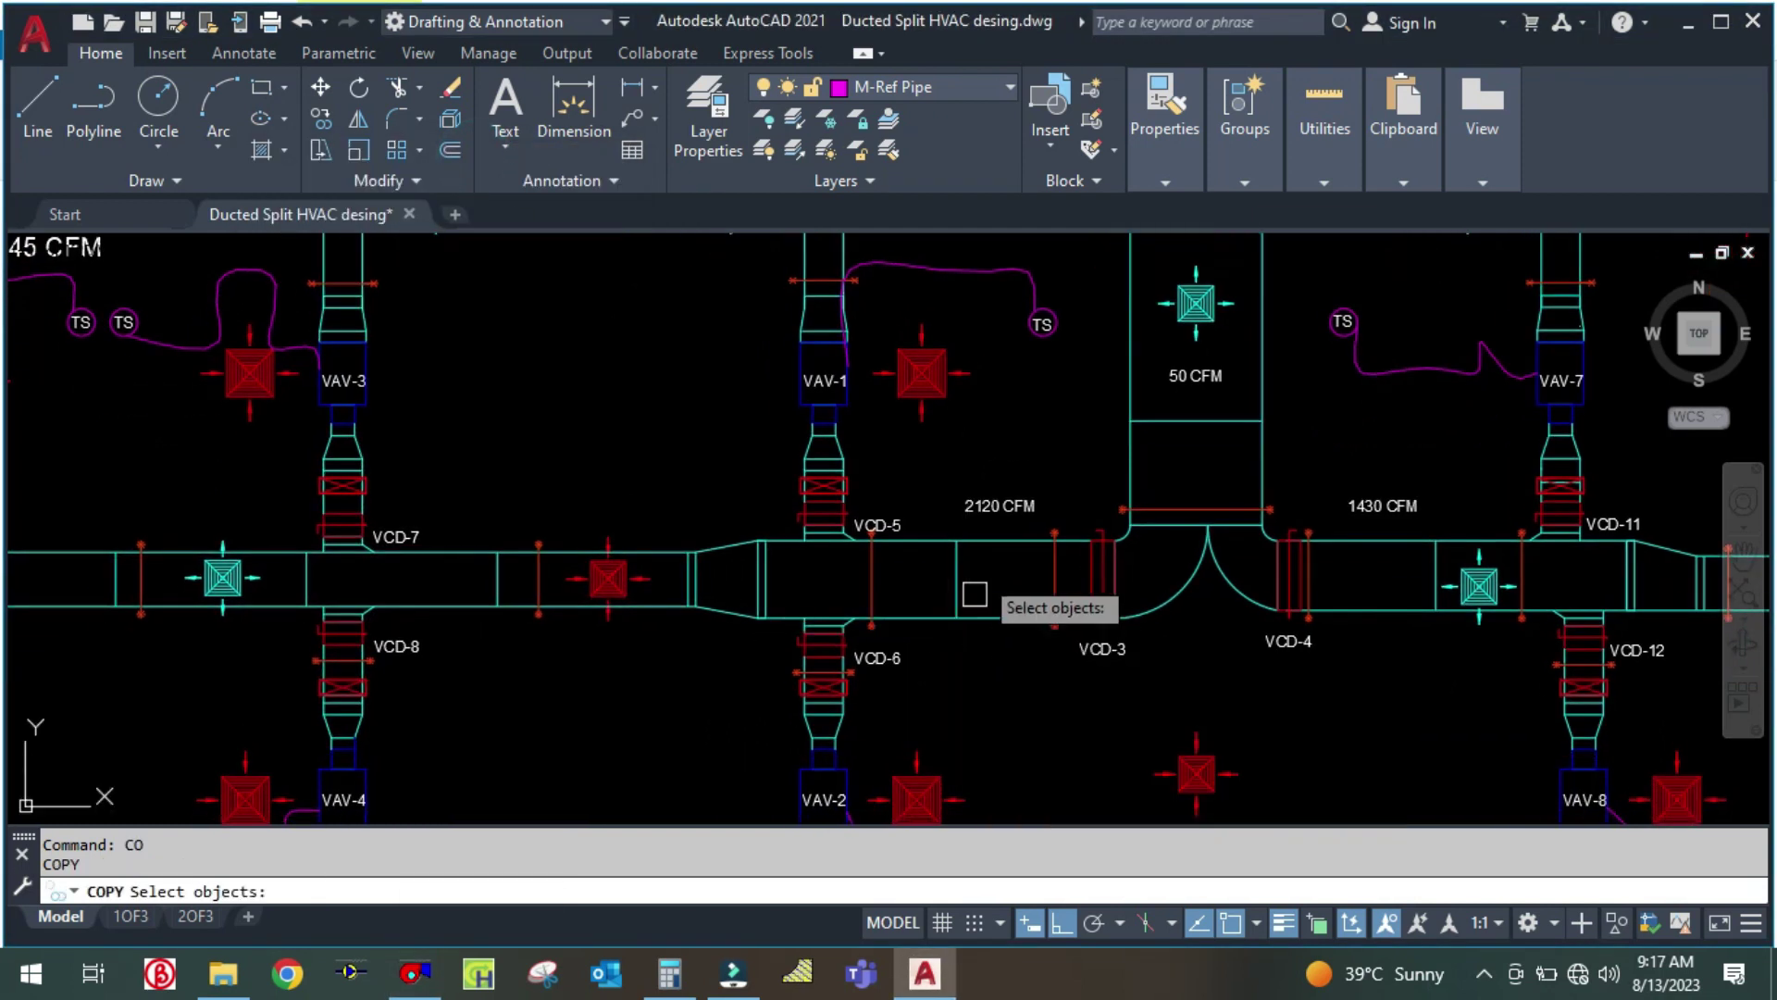
{"action": "left_click", "coordinate": [999, 505]}
{"action": "key", "text": "Return"}
{"action": "left_click", "coordinate": [972, 698]}
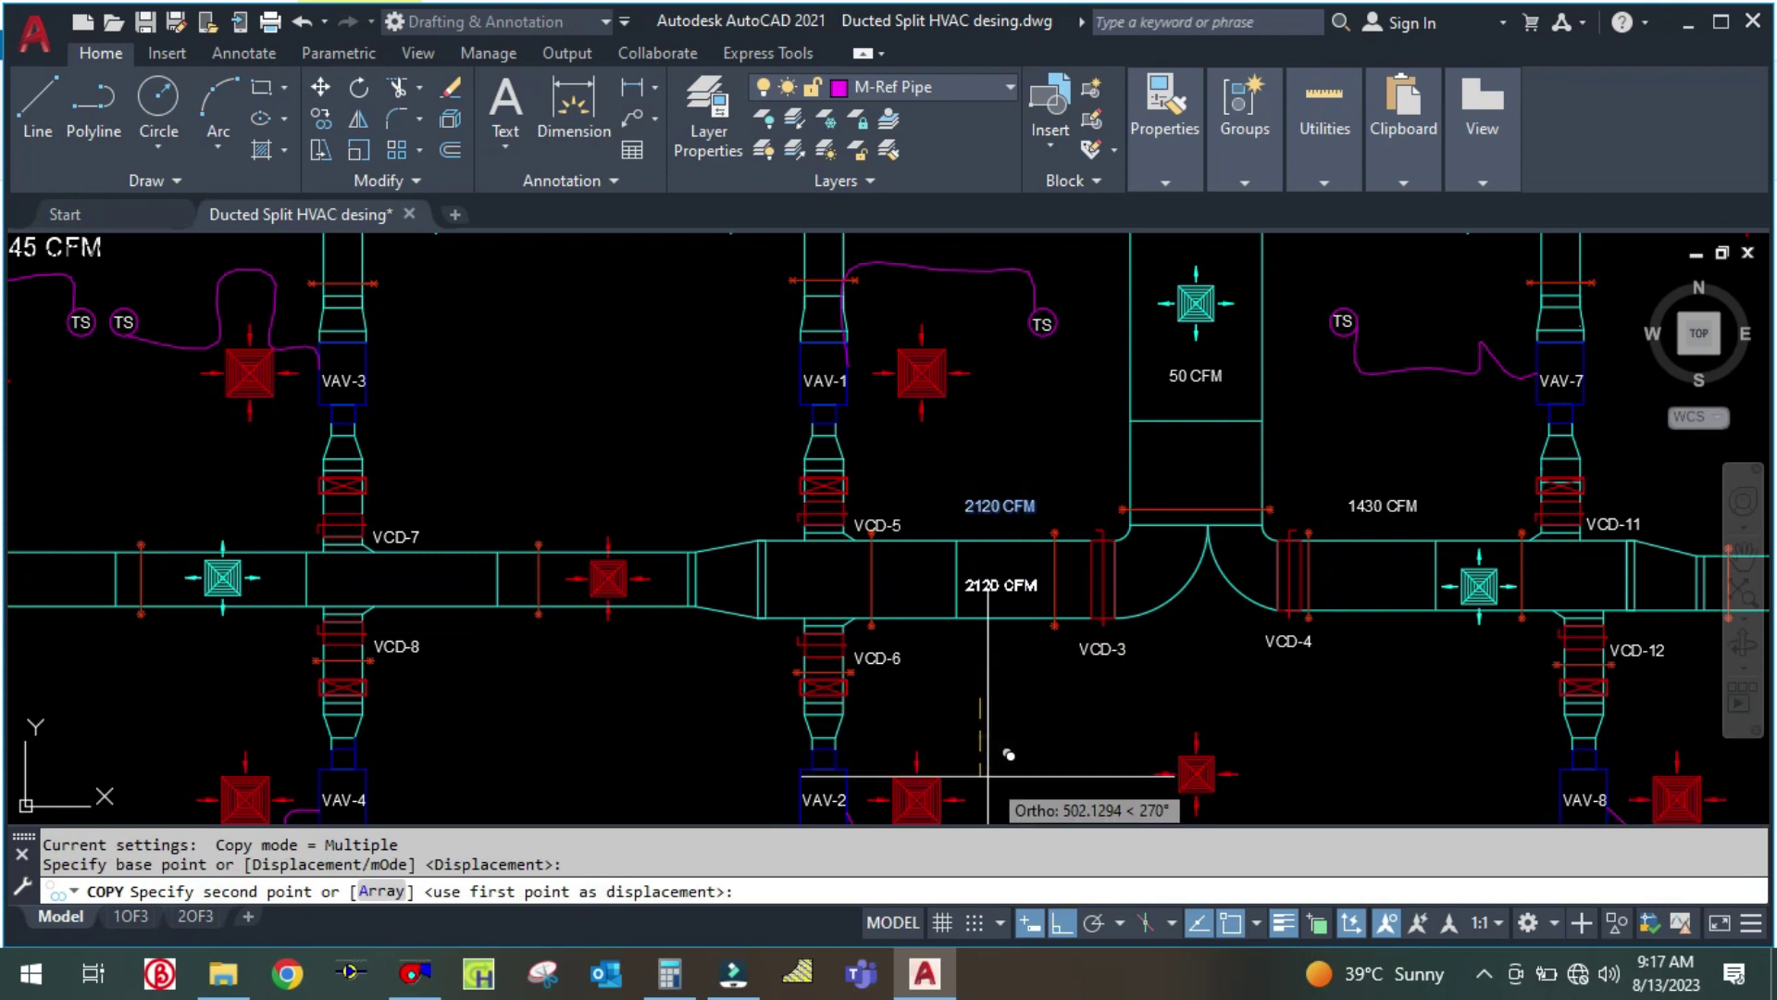
{"action": "left_click", "coordinate": [988, 775]}
{"action": "key", "text": "Escape"}
{"action": "scroll", "coordinate": [987, 611], "scroll_direction": "up", "scroll_amount": 4}
{"action": "left_click", "coordinate": [1034, 491]}
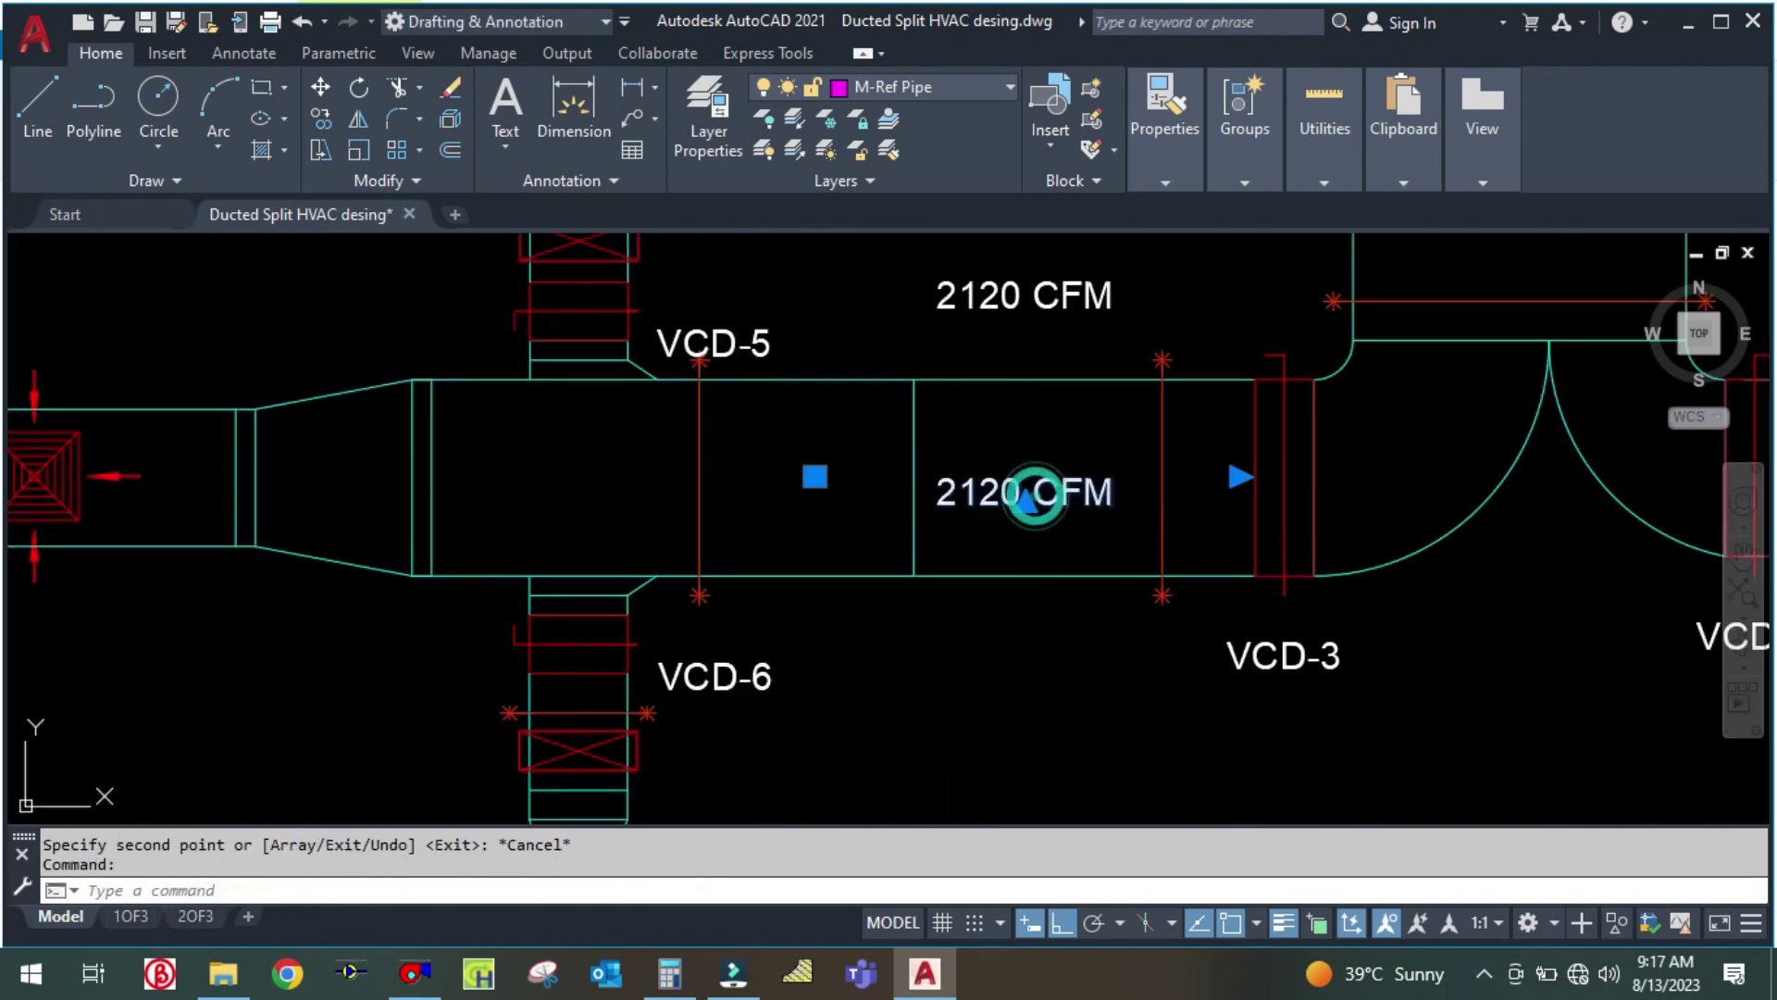
{"action": "double_click", "coordinate": [1034, 491]}
{"action": "triple_click", "coordinate": [1128, 486]}
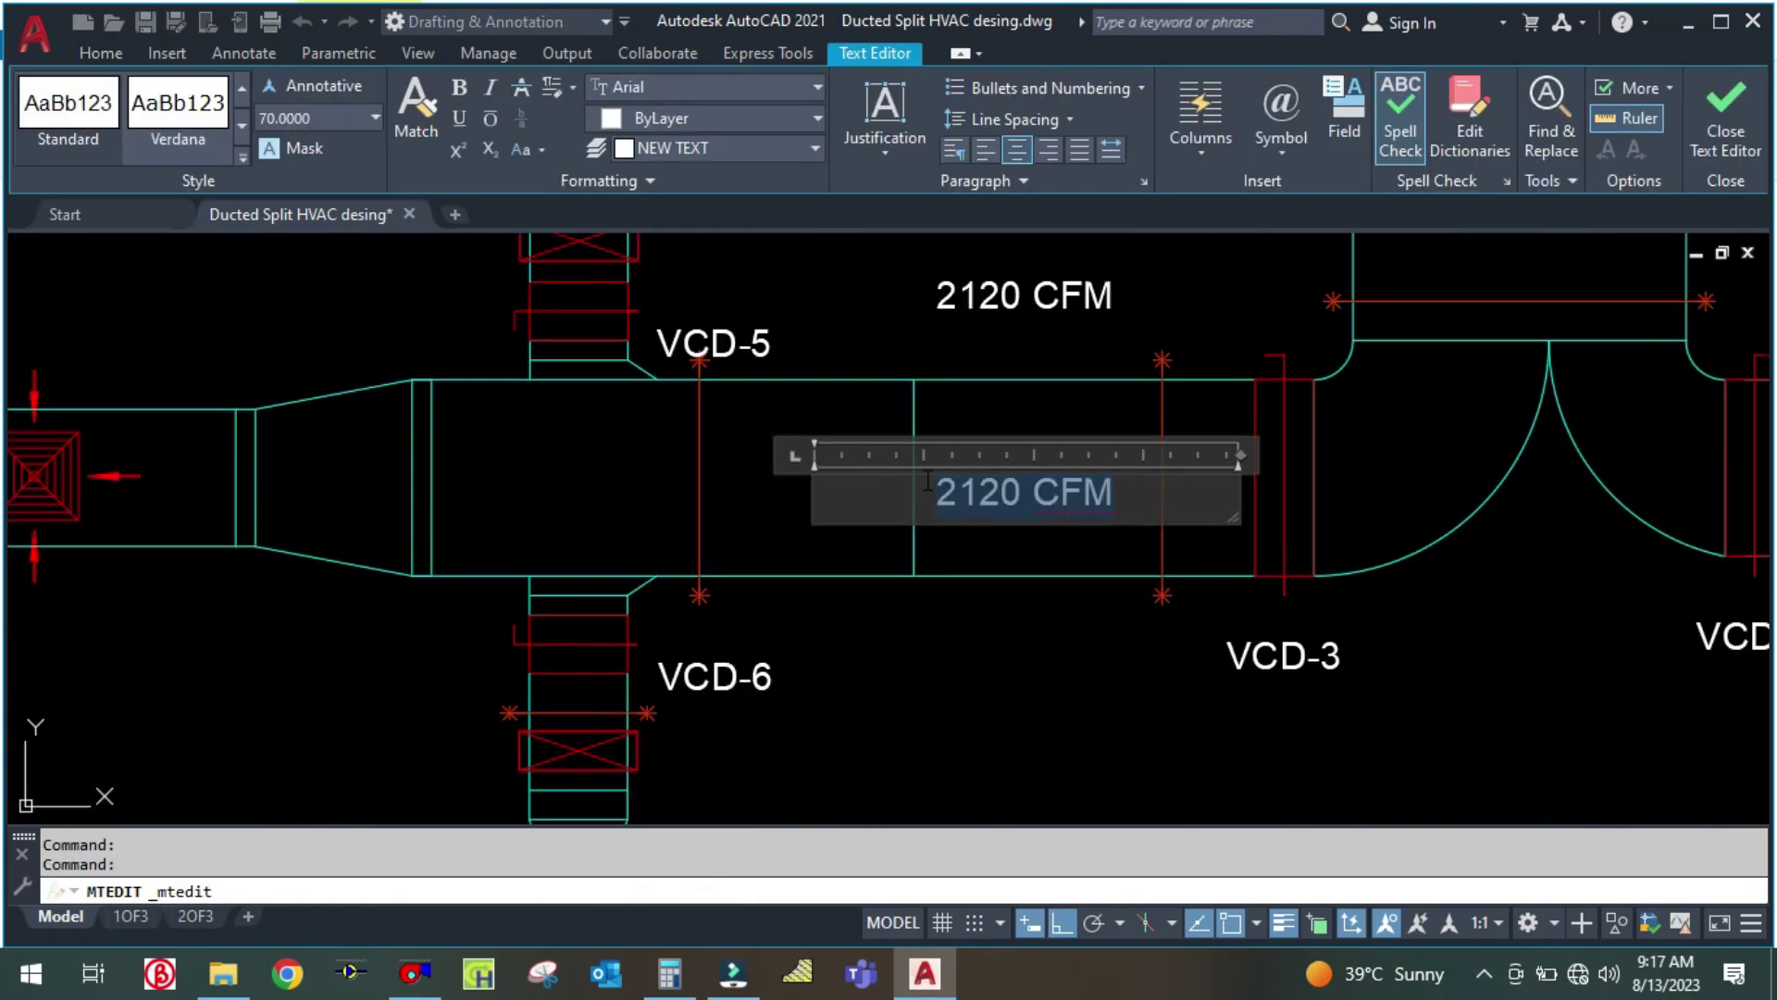
{"action": "type", "text": "SAD"}
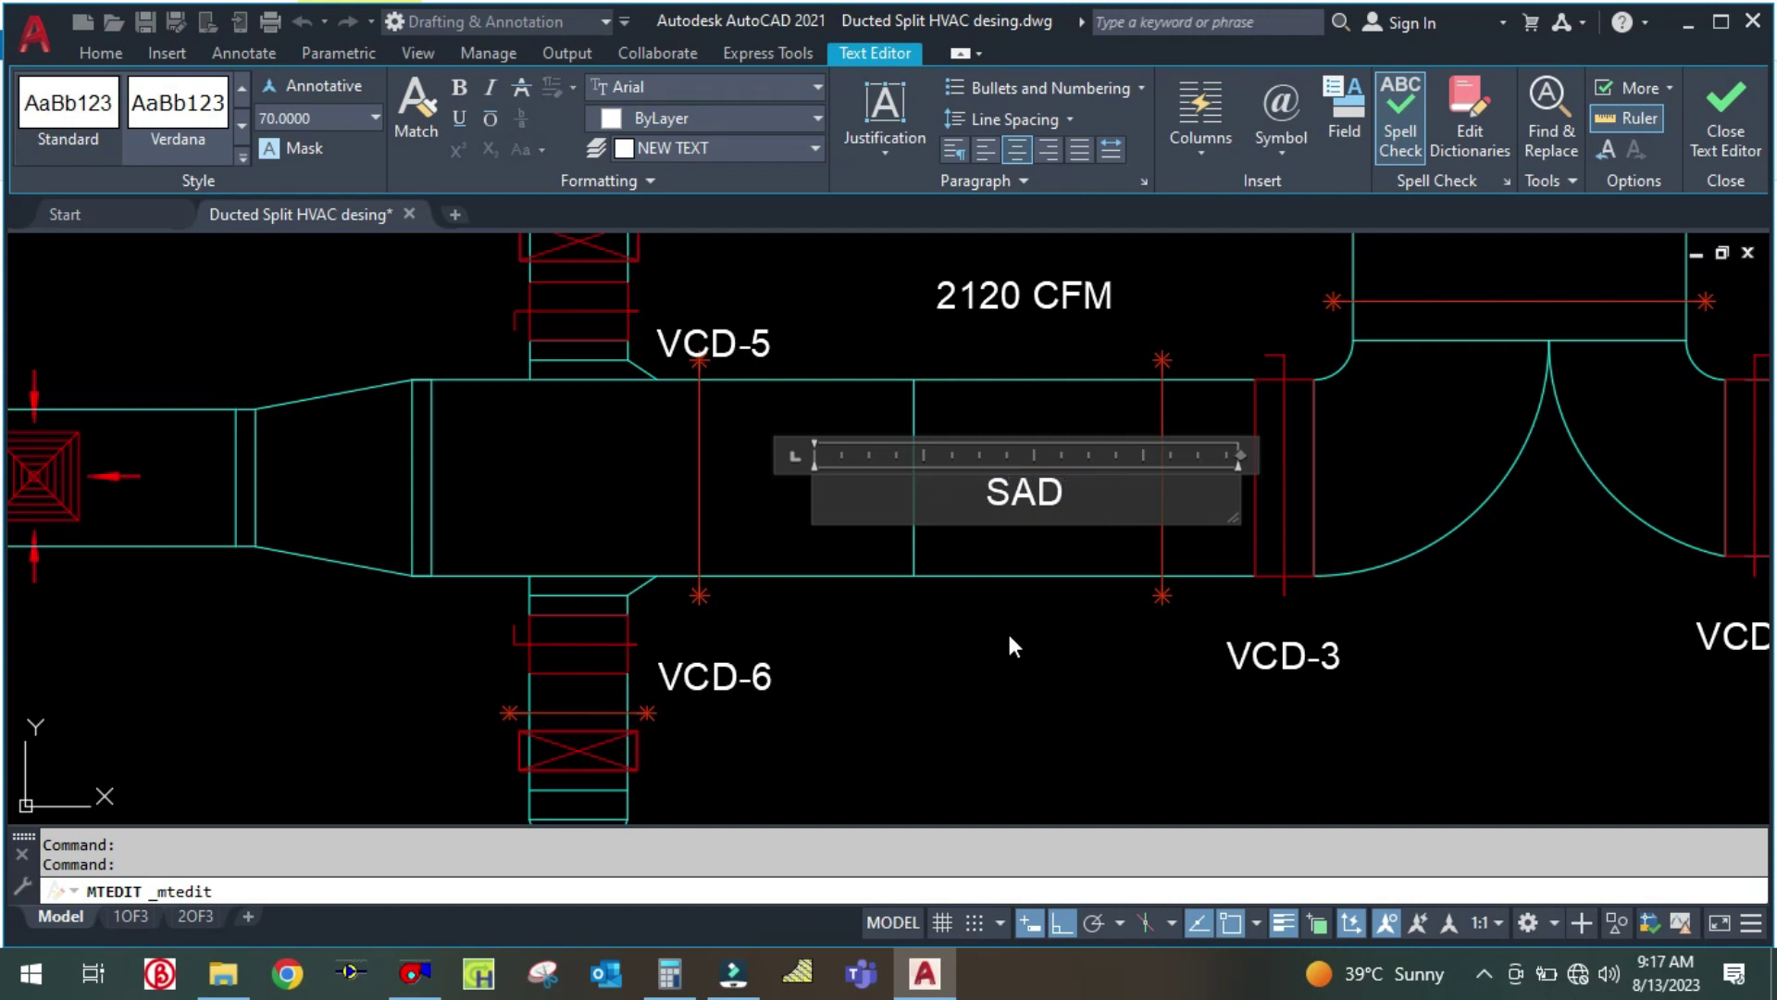
{"action": "type", "text": " 400 X 400"}
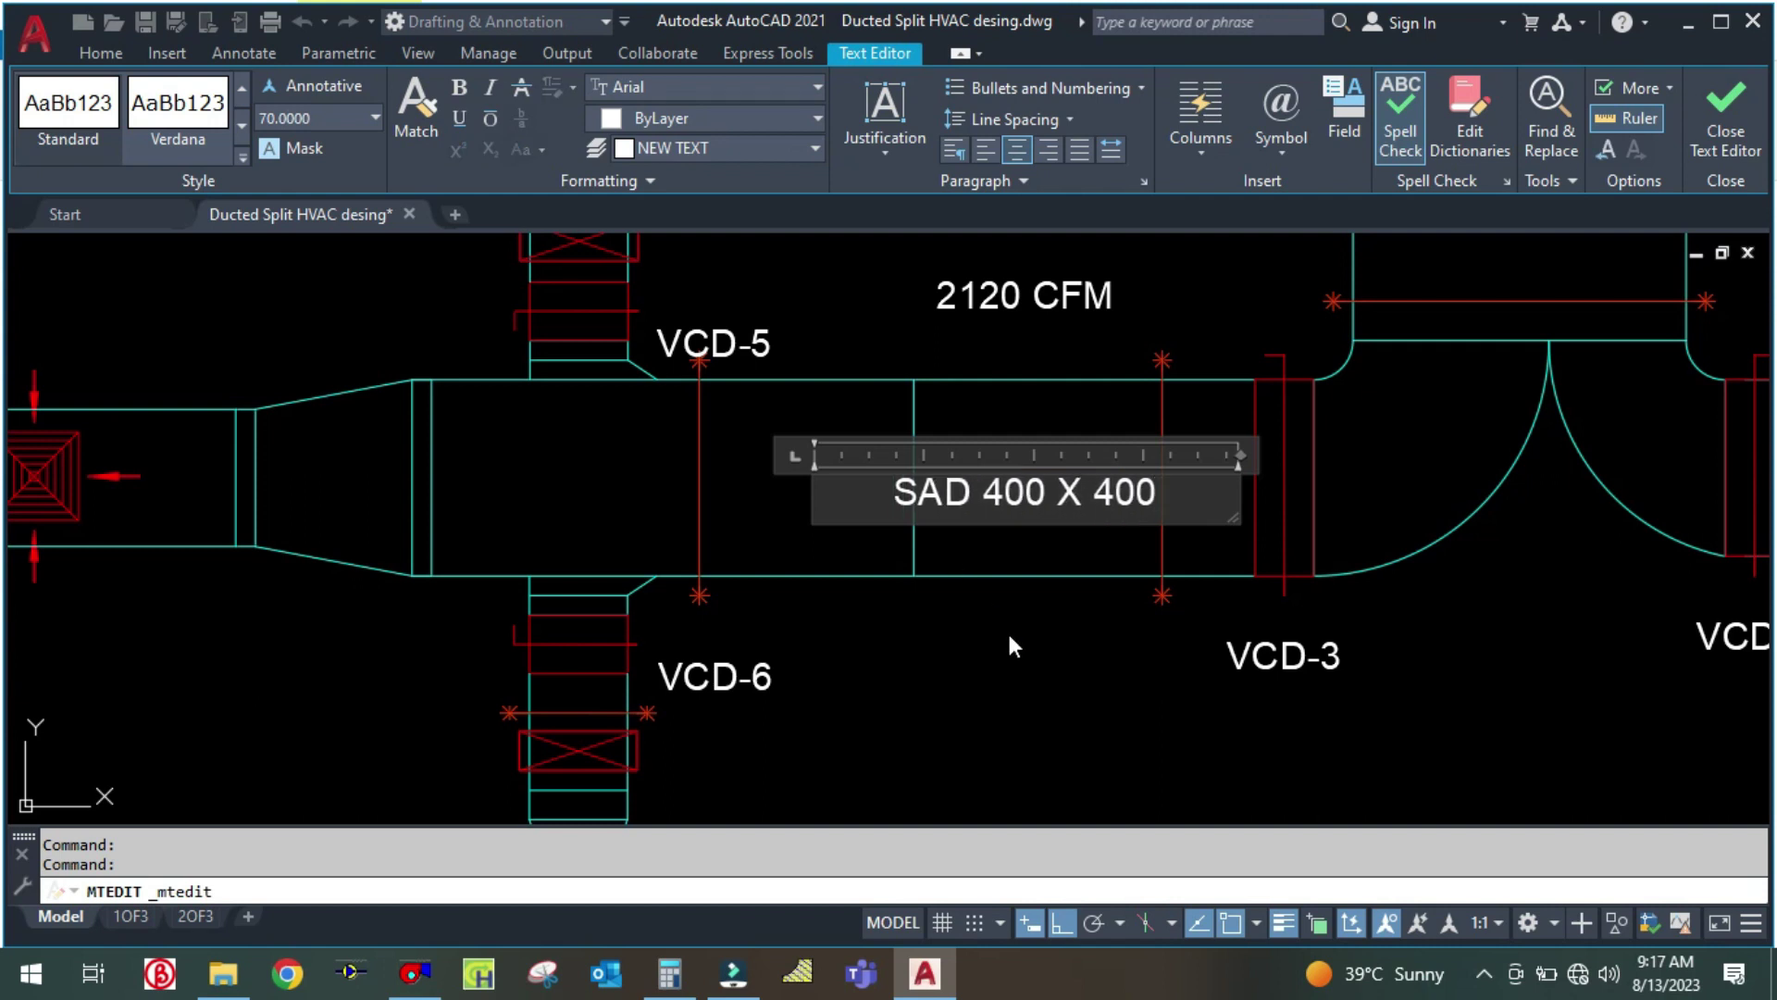
{"action": "key", "text": "Return"}
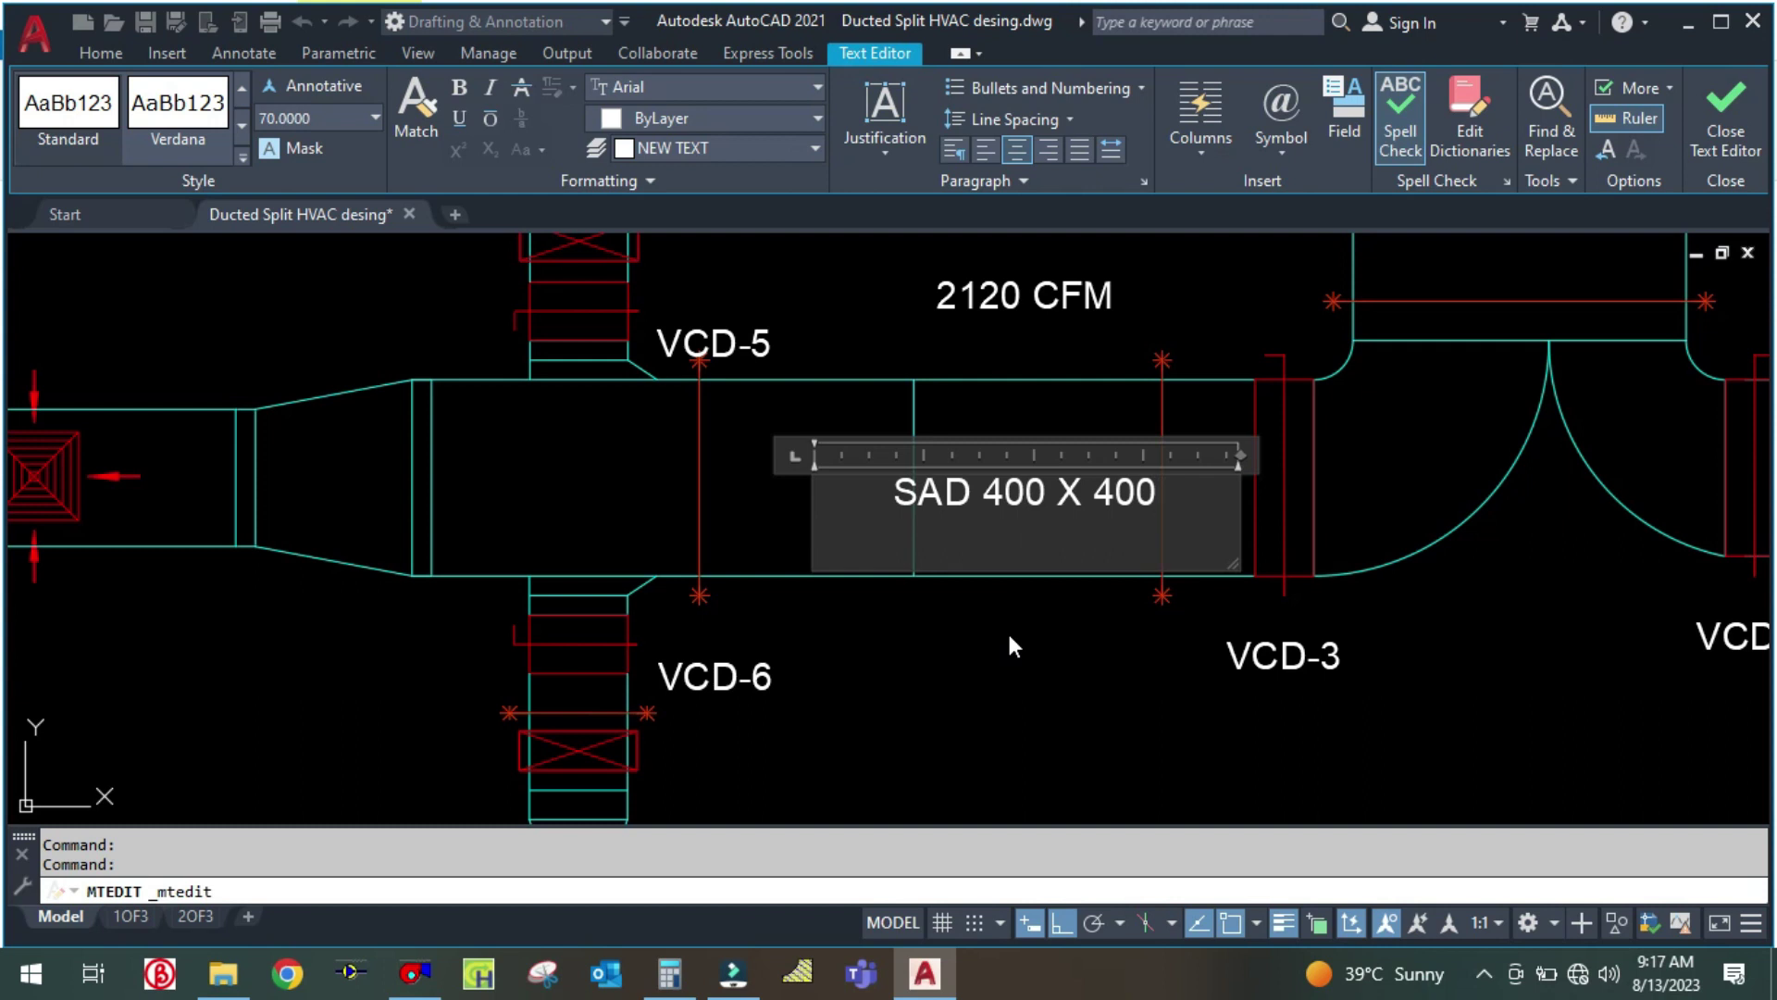
{"action": "type", "text": "@2120"}
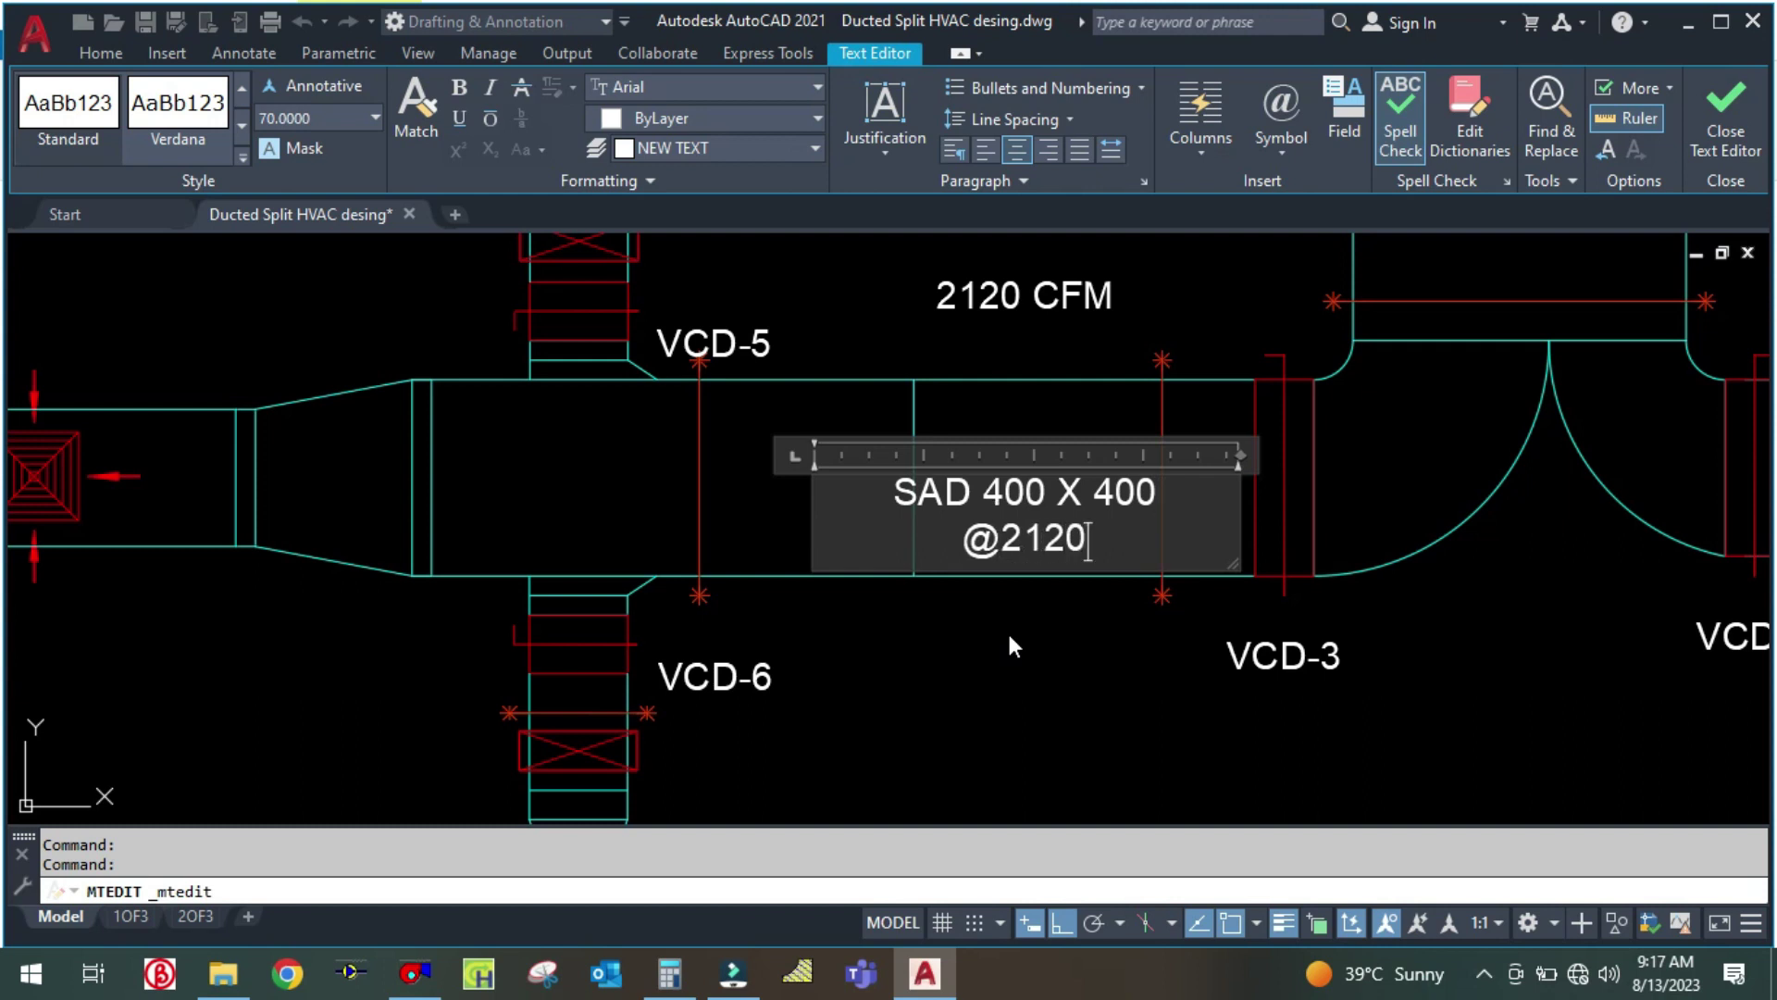
{"action": "left_click", "coordinate": [997, 637]}
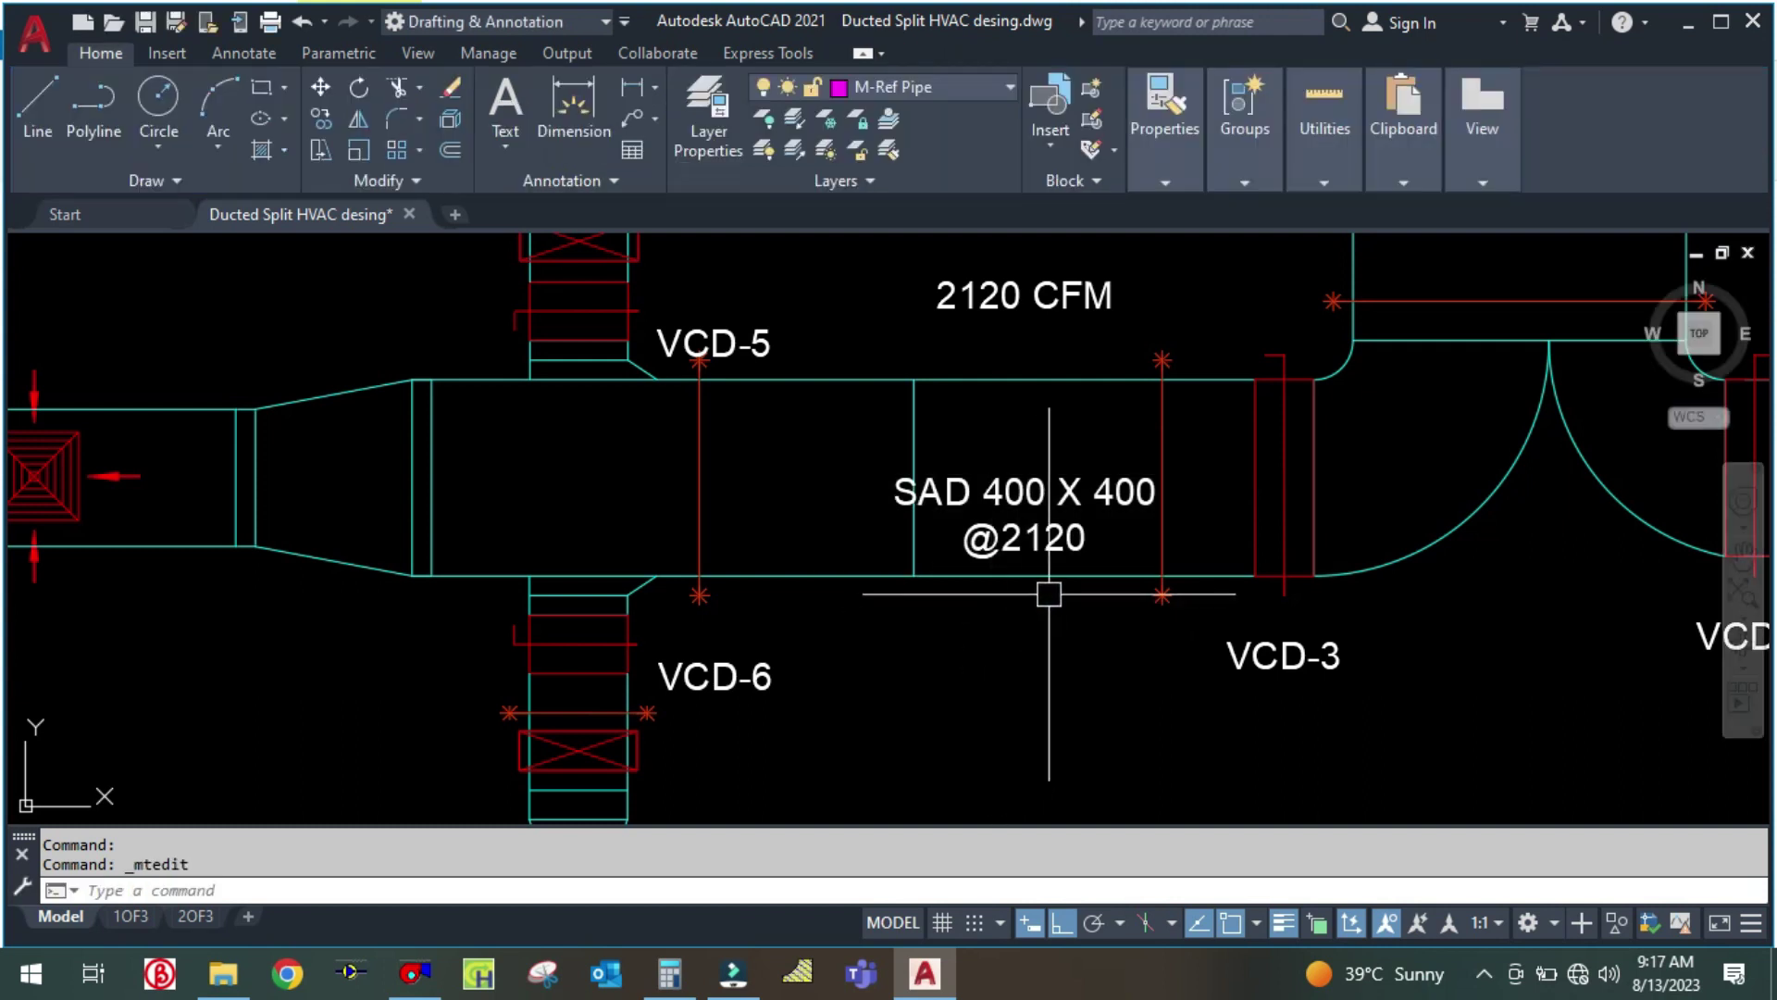
{"action": "scroll", "coordinate": [1056, 611], "scroll_direction": "down", "scroll_amount": 3}
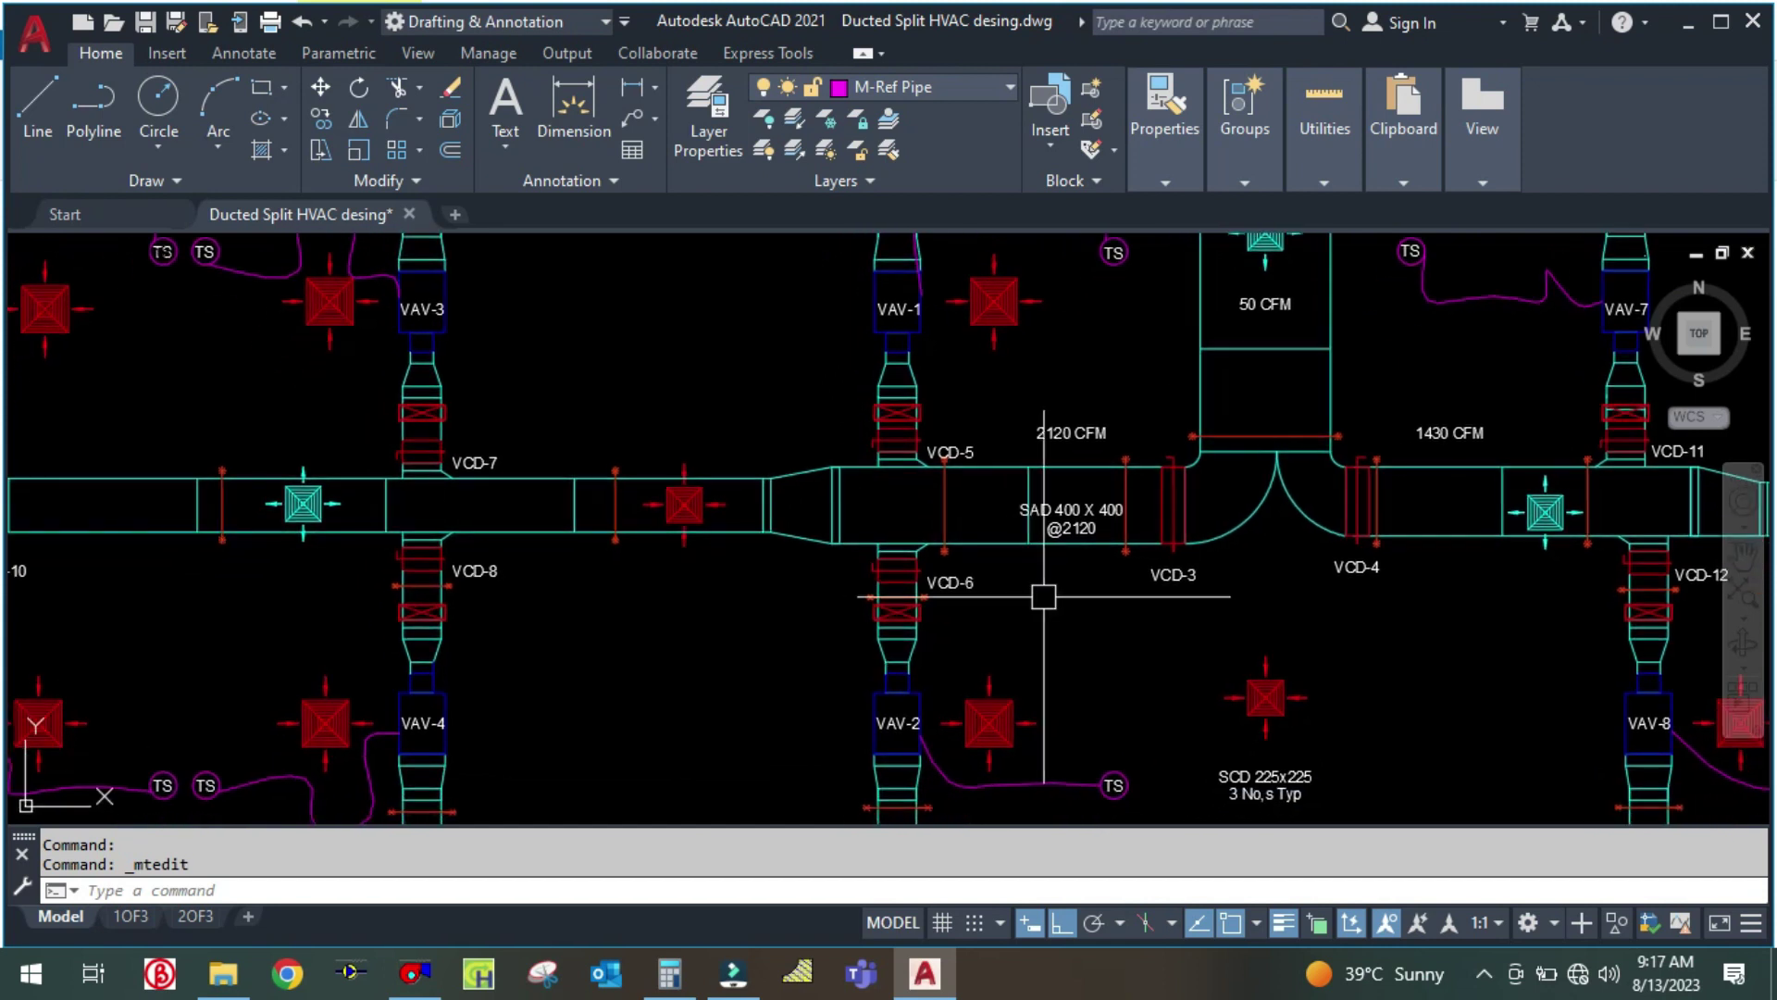
{"action": "scroll", "coordinate": [1036, 595], "scroll_direction": "up", "scroll_amount": 2}
{"action": "scroll", "coordinate": [711, 553], "scroll_direction": "down", "scroll_amount": 5}
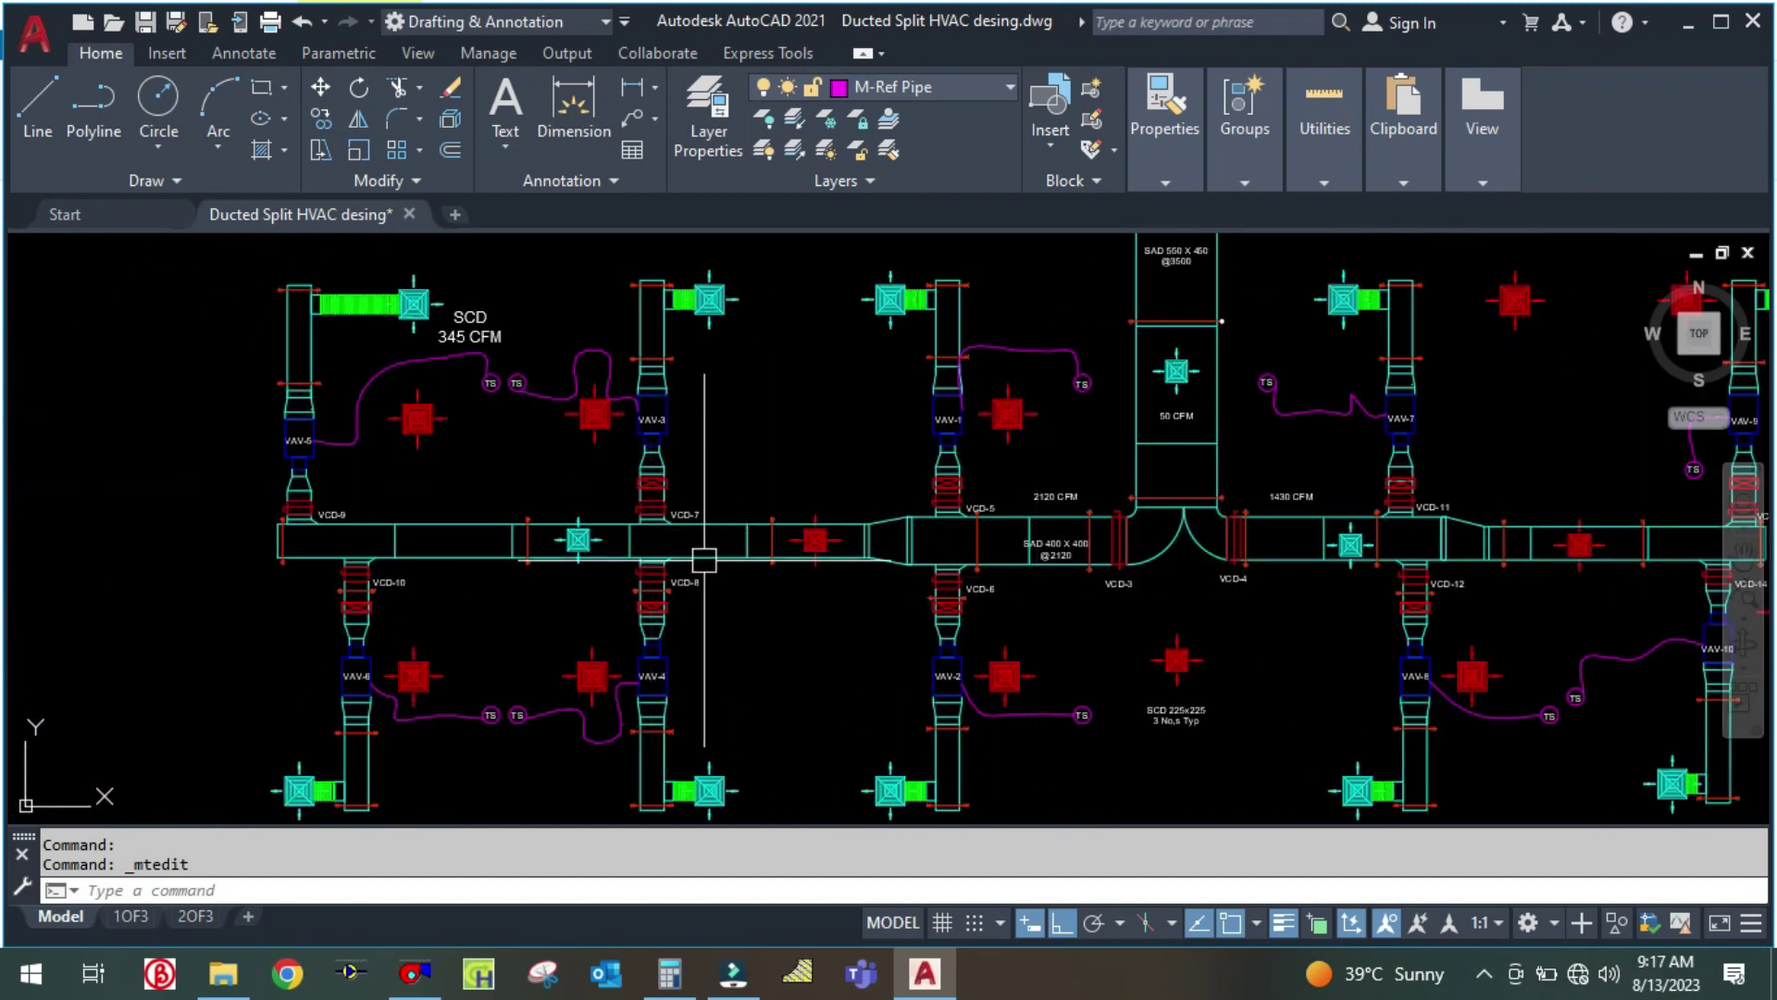
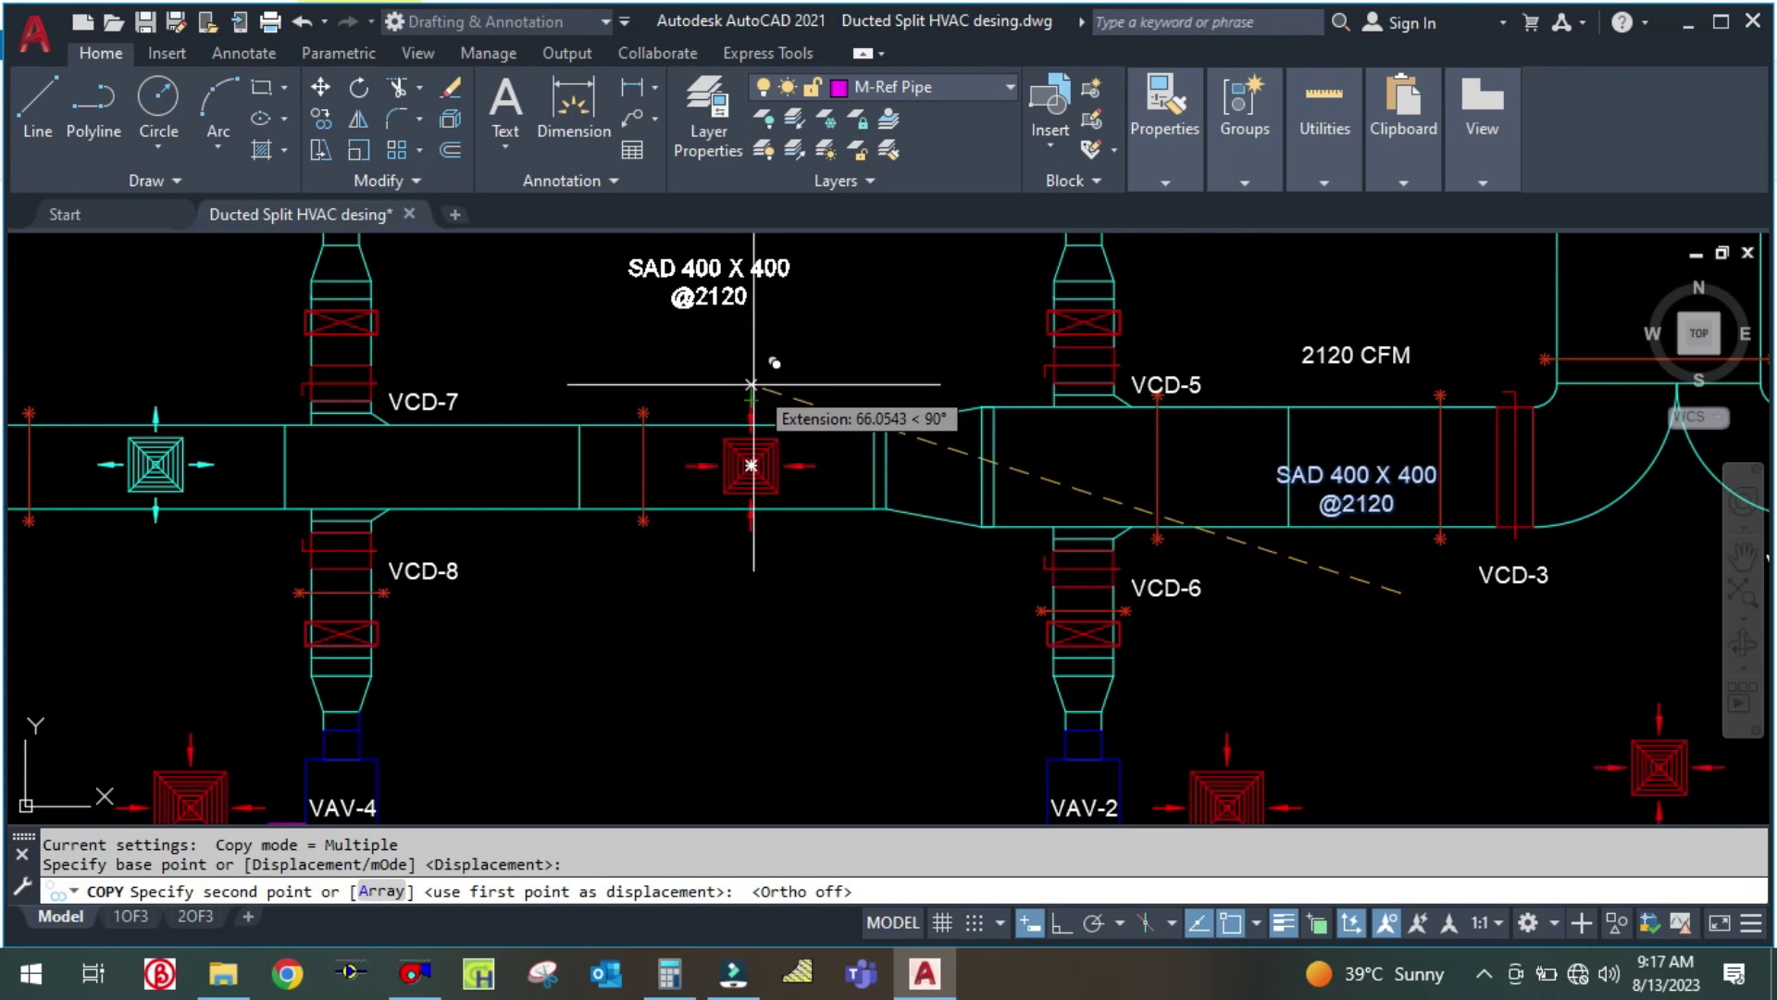
{"action": "left_click", "coordinate": [741, 393]}
{"action": "key", "text": "Escape"}
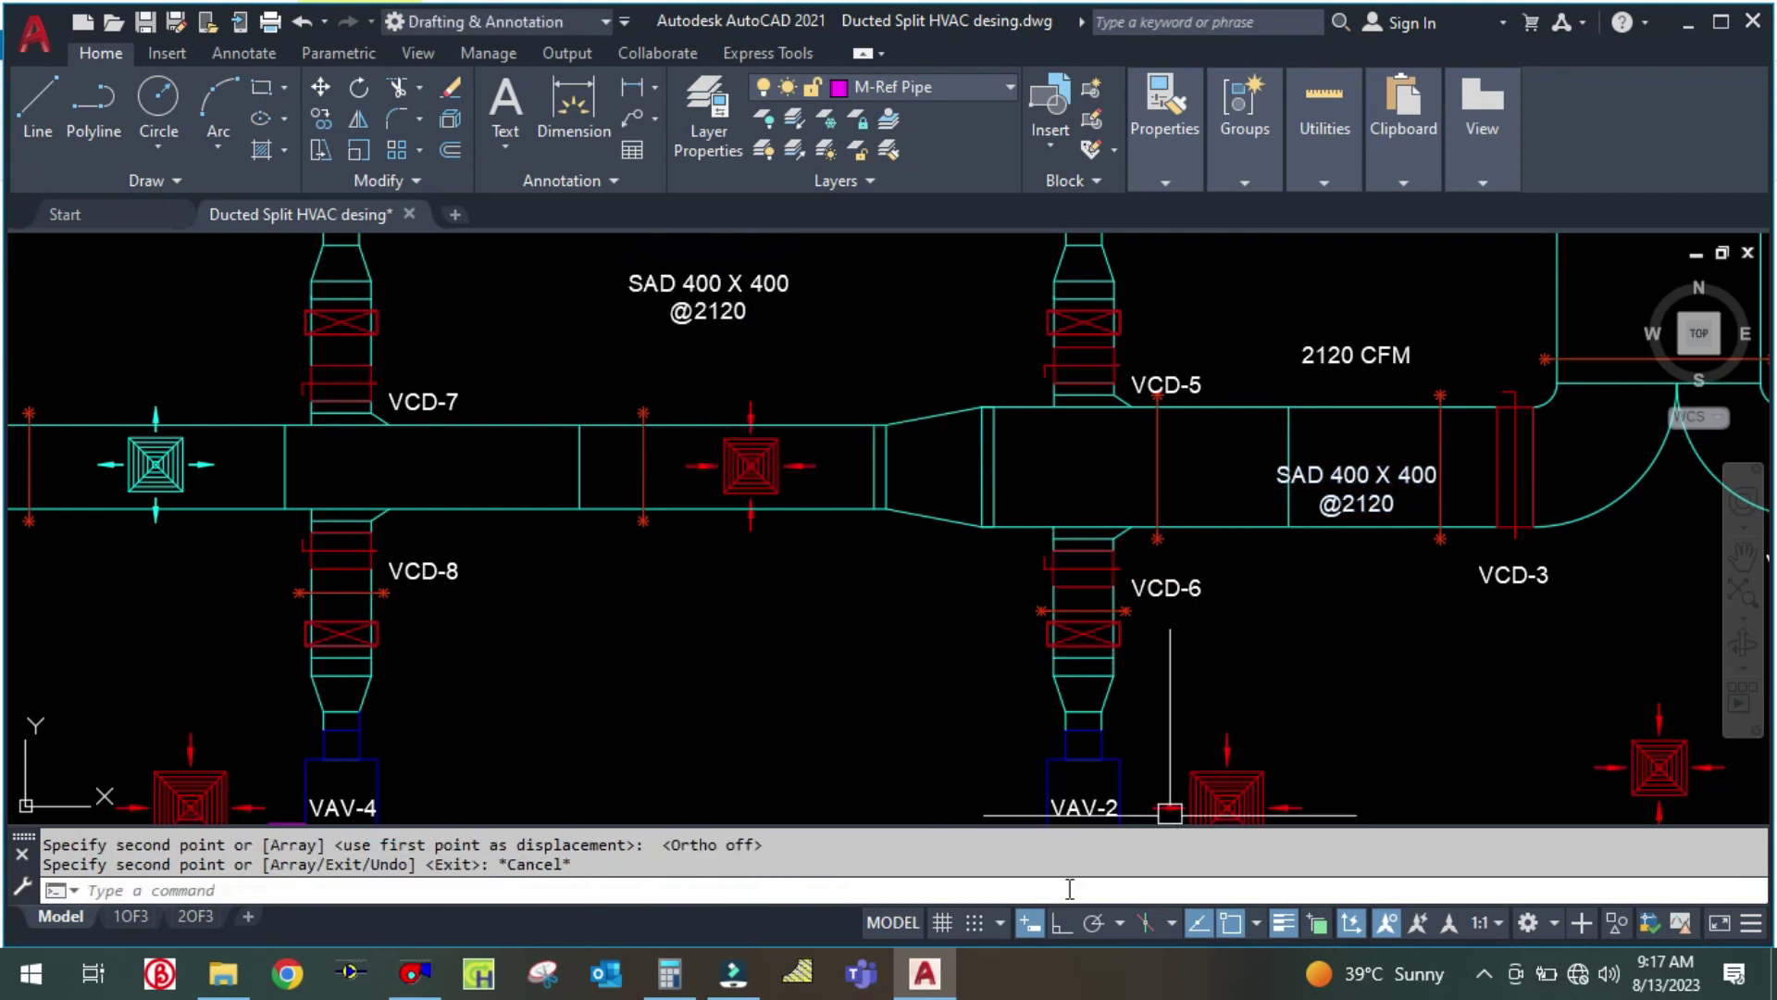
Turn Ortho mode on and make the copied label's layer, NEW TEXT, the current layer
{"action": "left_click", "coordinate": [1056, 933]}
{"action": "left_click_drag", "start_coordinate": [705, 583], "coordinate": [722, 619]}
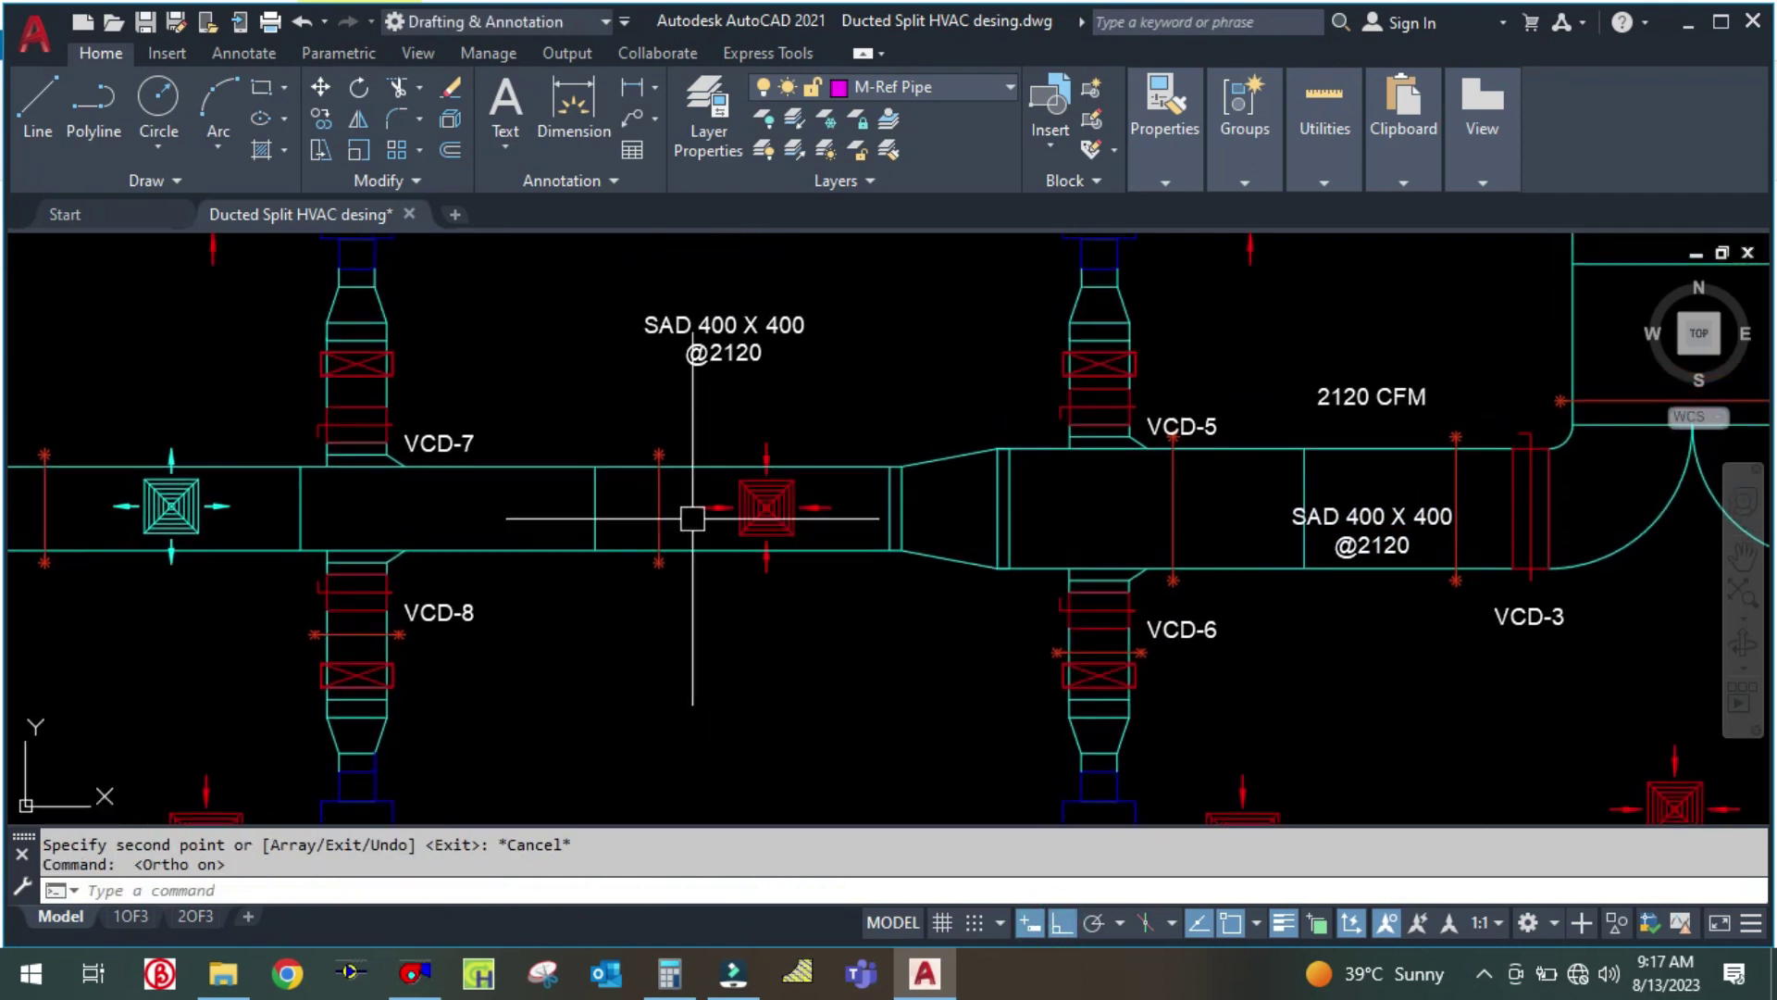
{"action": "left_click", "coordinate": [740, 320]}
{"action": "left_click", "coordinate": [888, 118]}
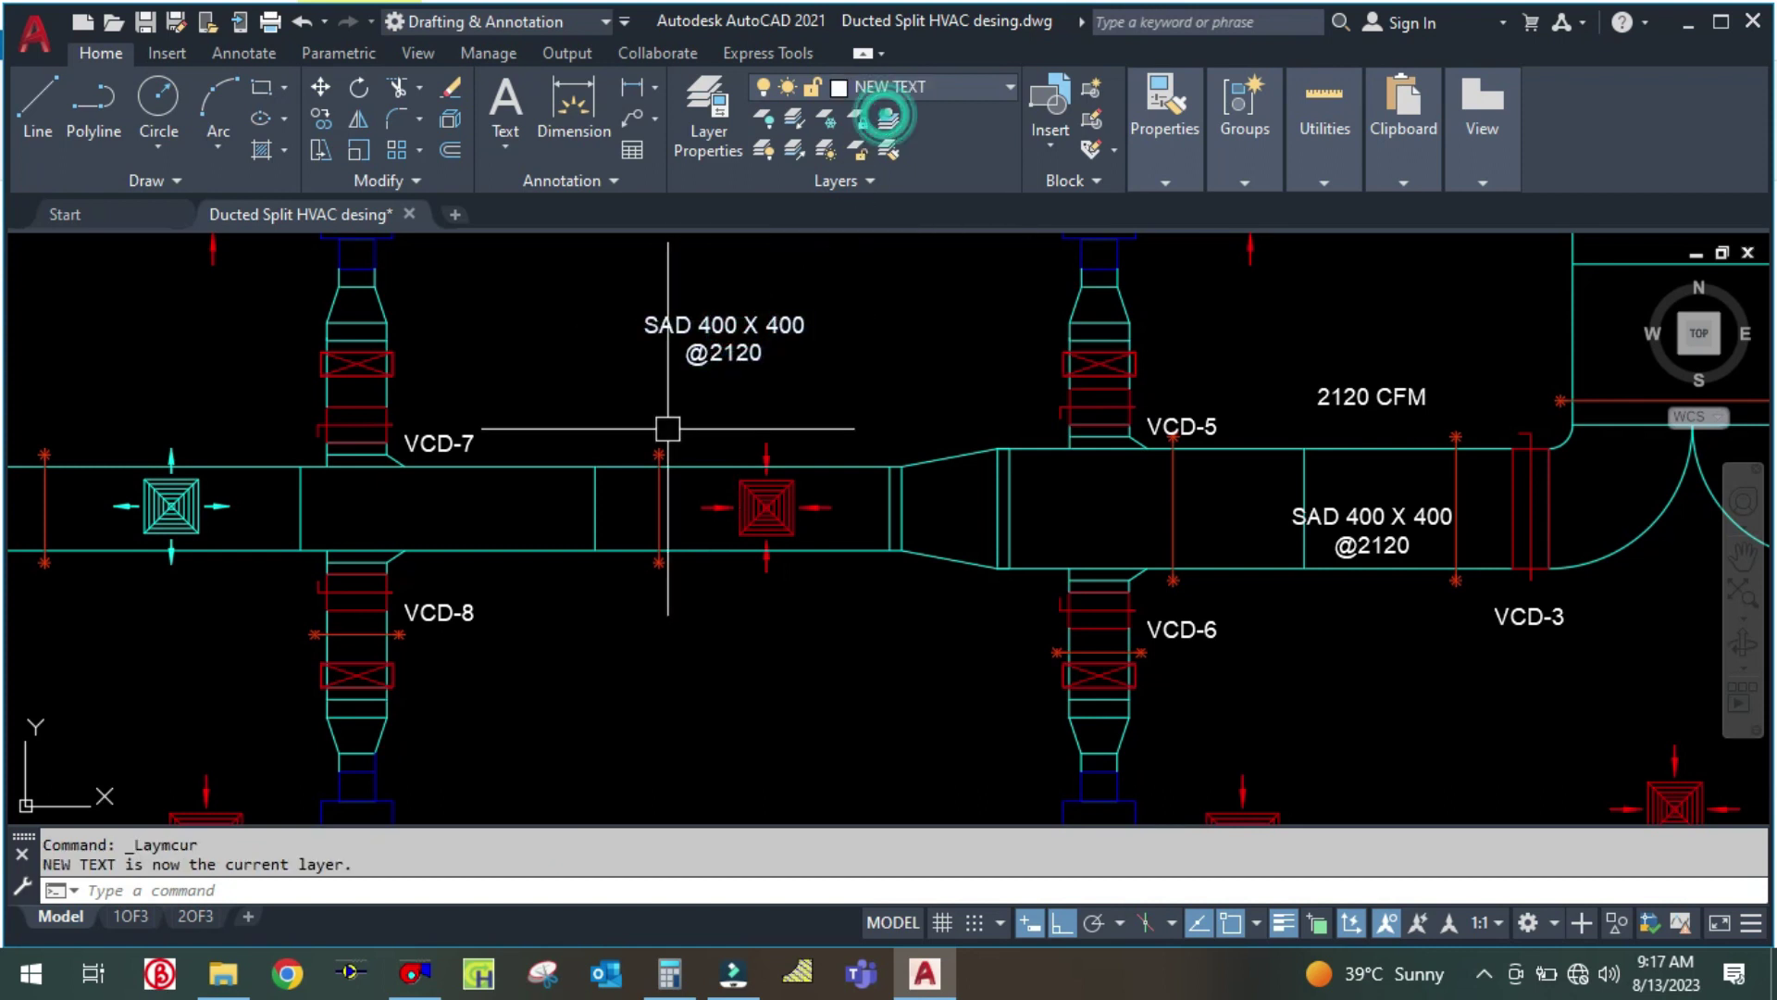
Draw a quick leader from the duct's upper edge at the joint, running up and horizontally beneath the copied SAD 400 X 400 label
{"action": "type", "text": "LE"}
{"action": "key", "text": "Return"}
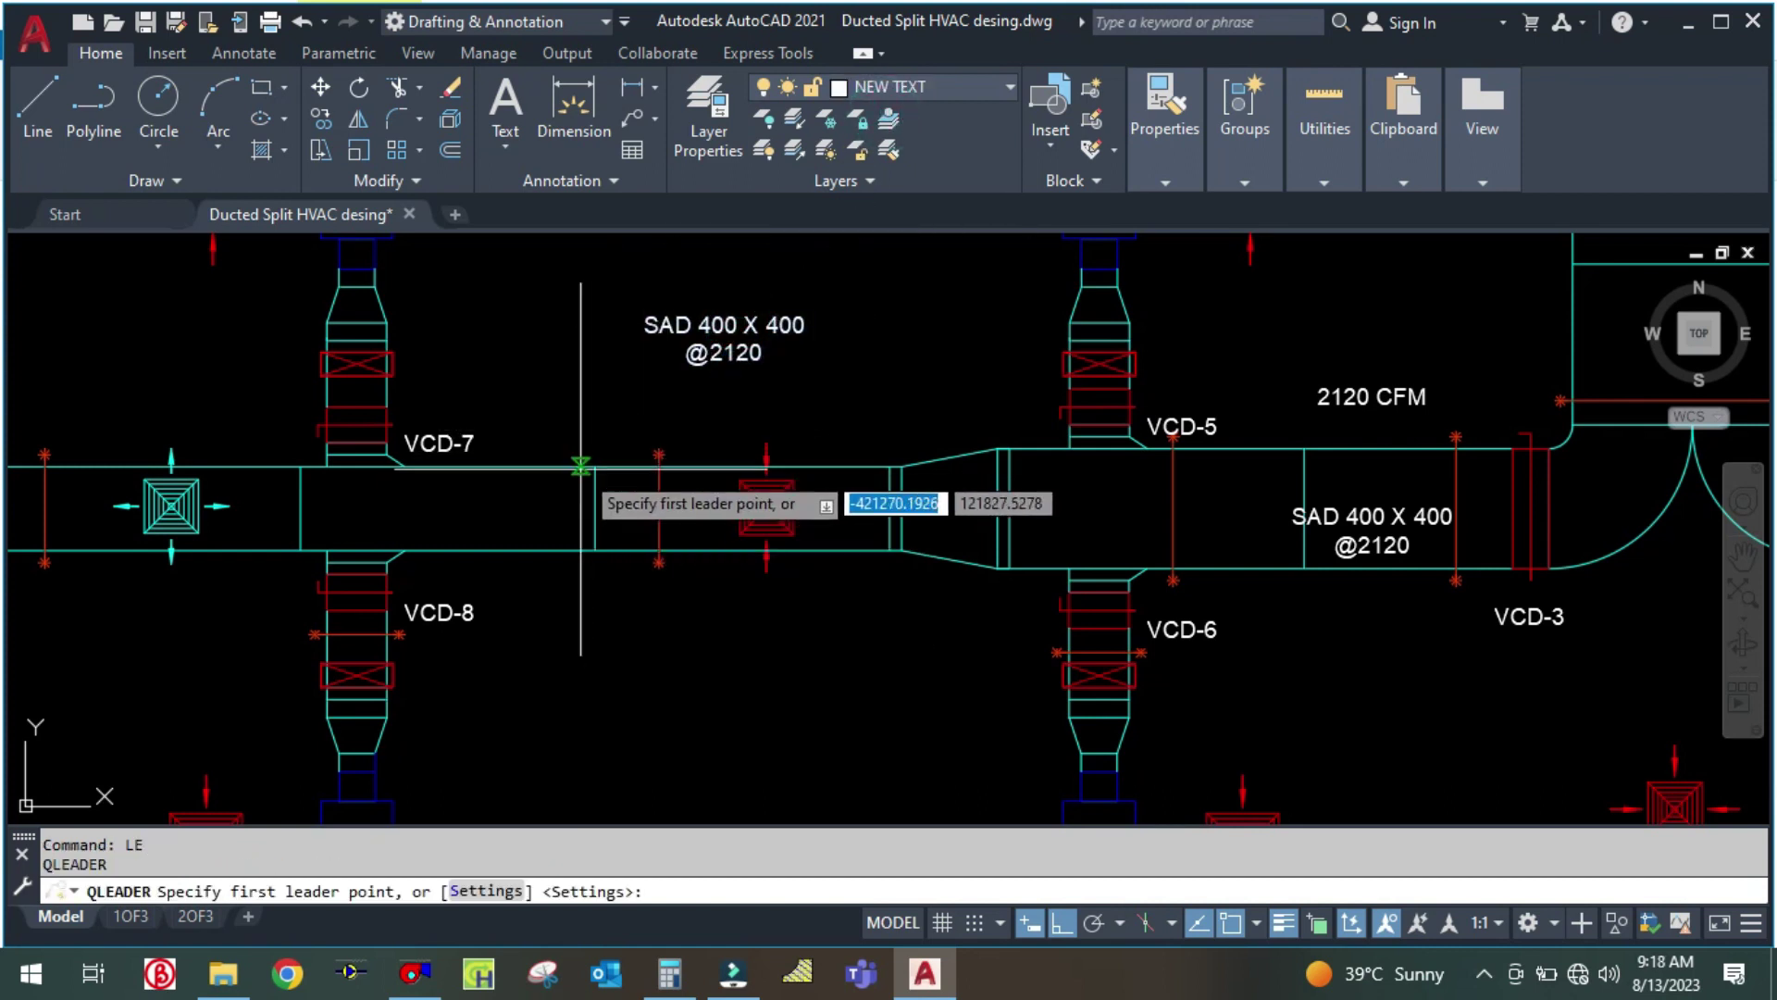
{"action": "left_click", "coordinate": [590, 467]}
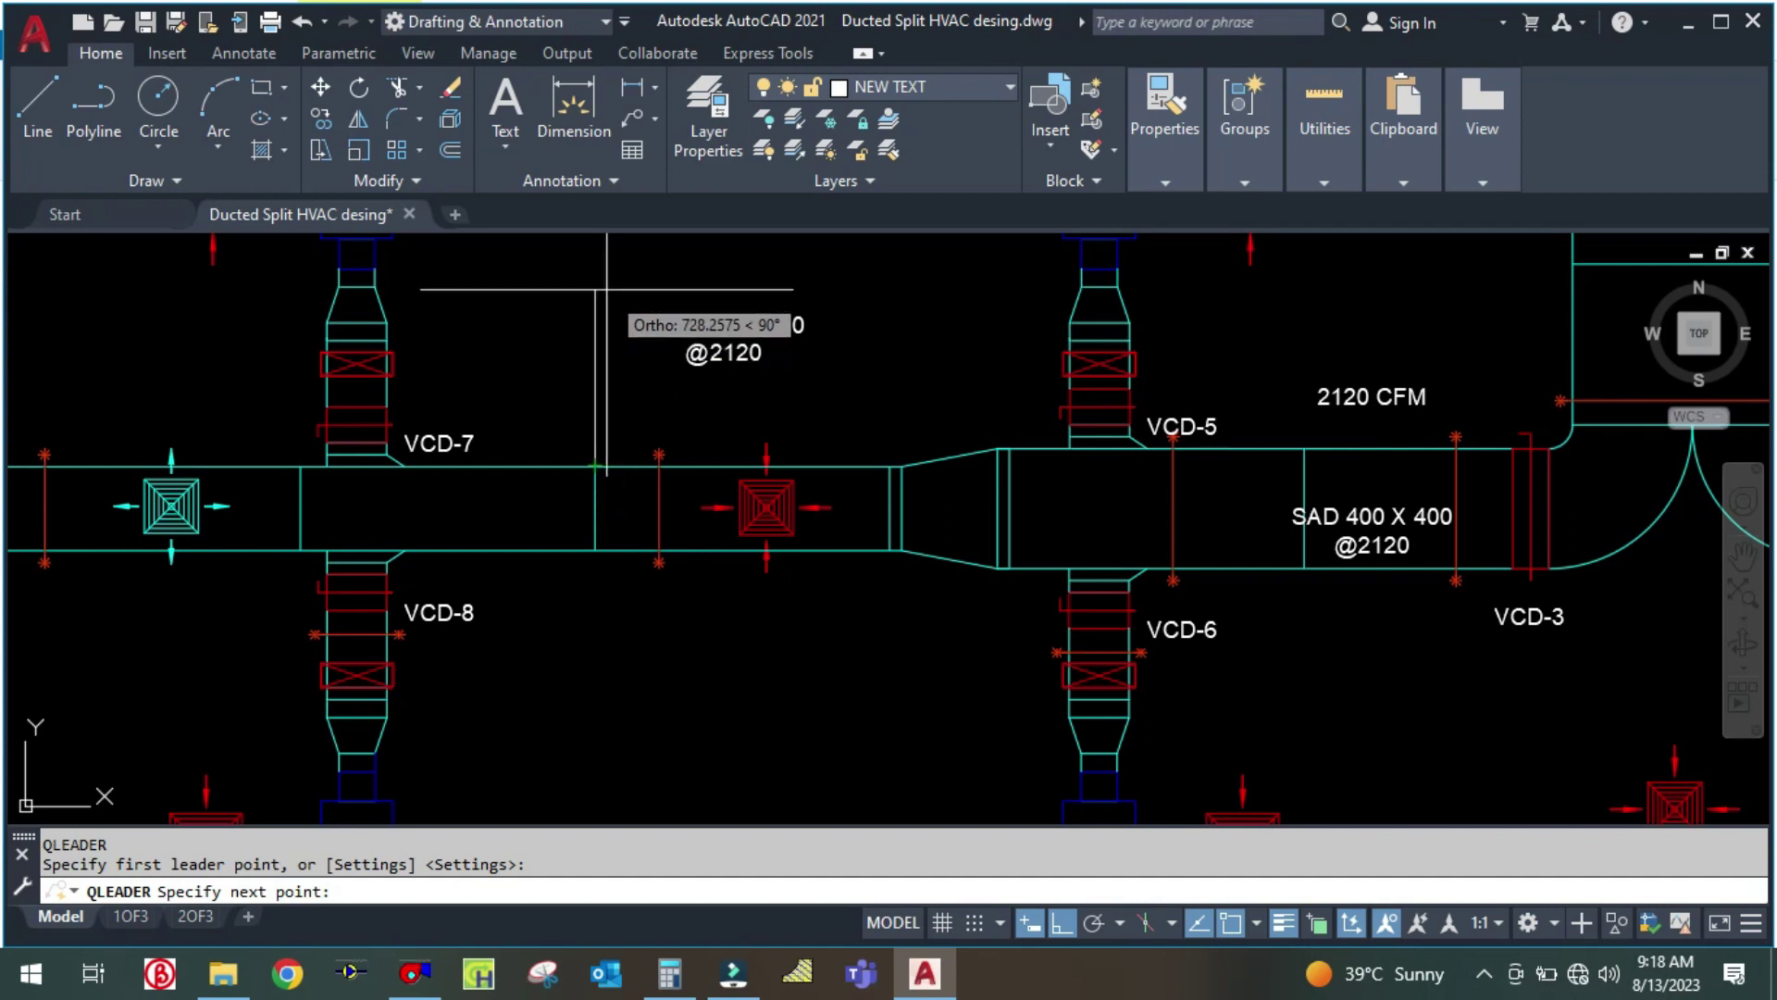
{"action": "left_click", "coordinate": [602, 380]}
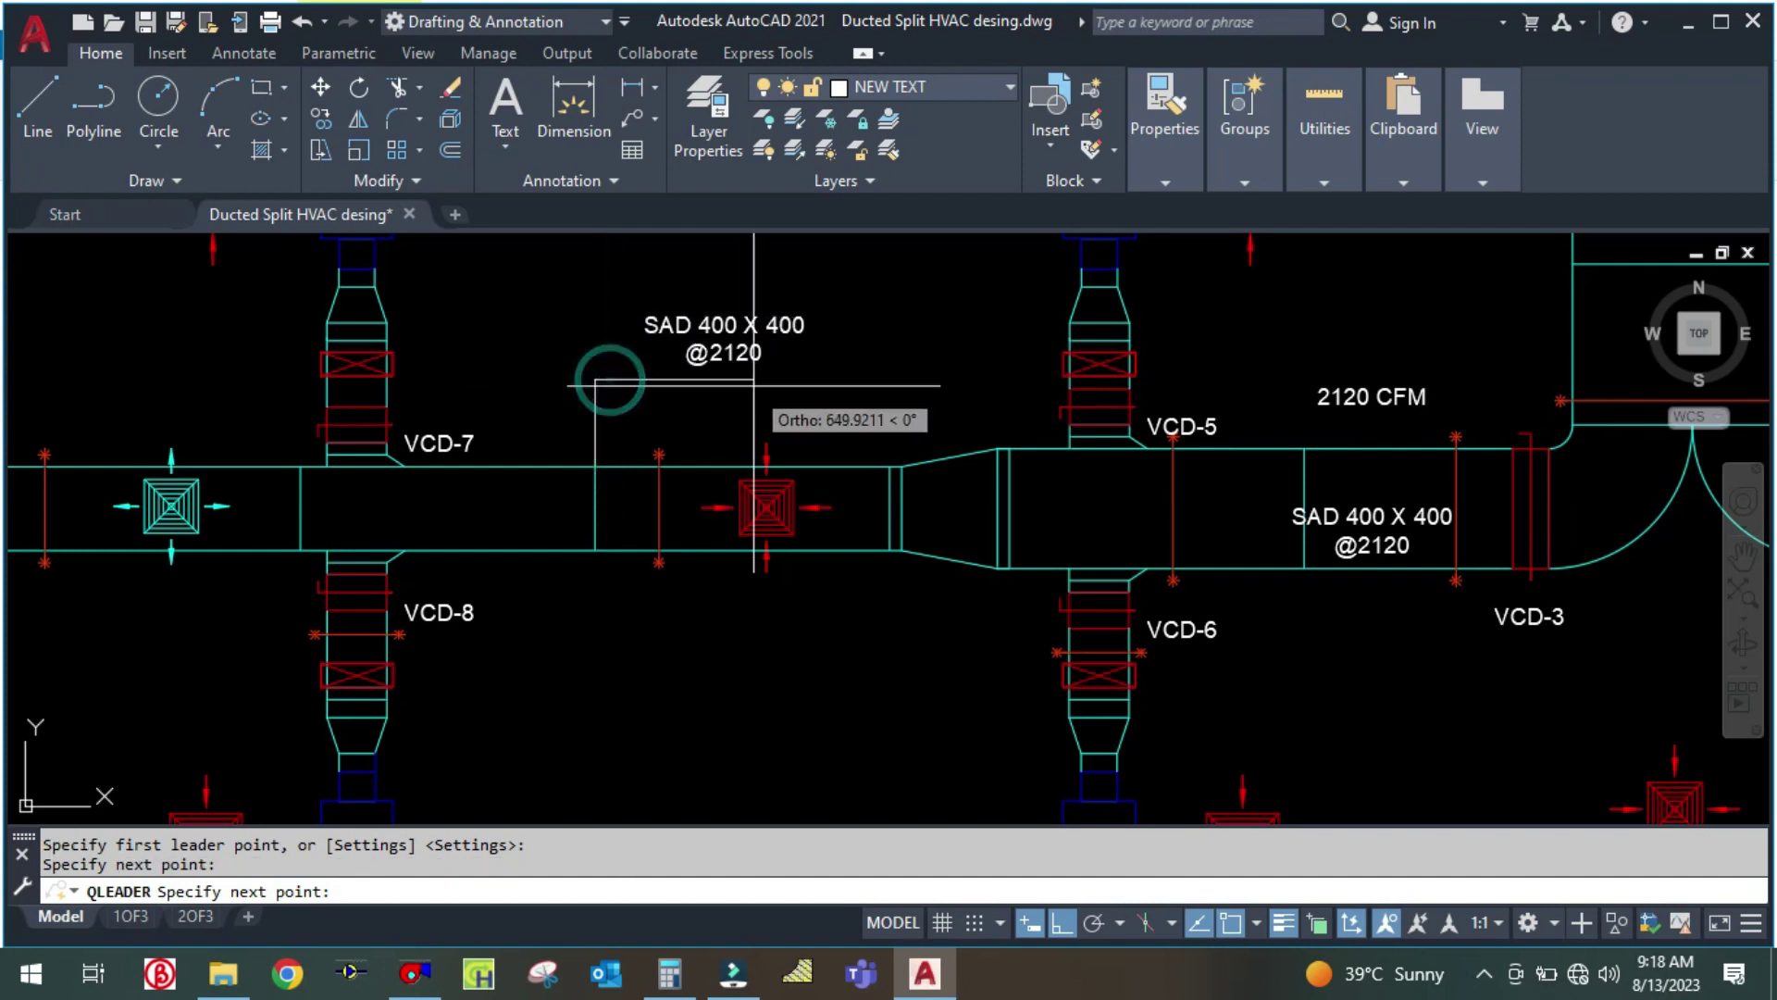
{"action": "left_click", "coordinate": [784, 381]}
{"action": "key", "text": "Escape"}
Set the new leader's arrow size to 50 in its properties
{"action": "scroll", "coordinate": [597, 441], "scroll_direction": "up", "scroll_amount": 6}
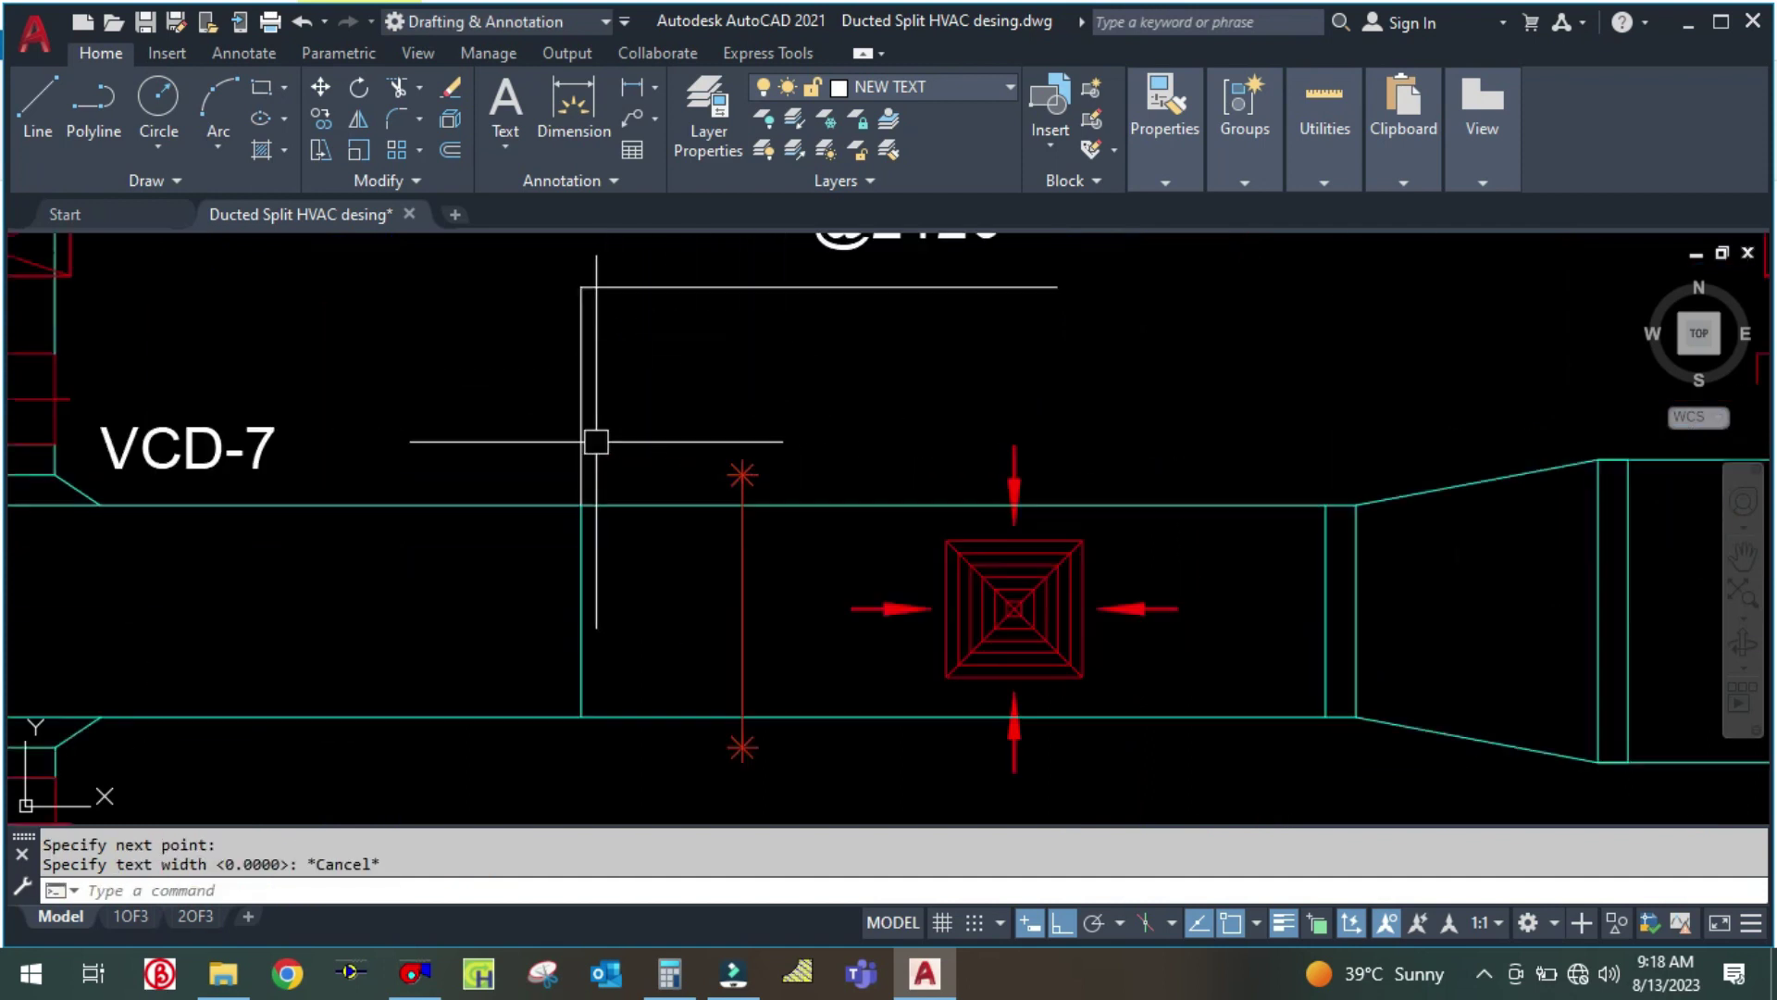
{"action": "left_click", "coordinate": [568, 433]}
{"action": "right_click", "coordinate": [568, 435]}
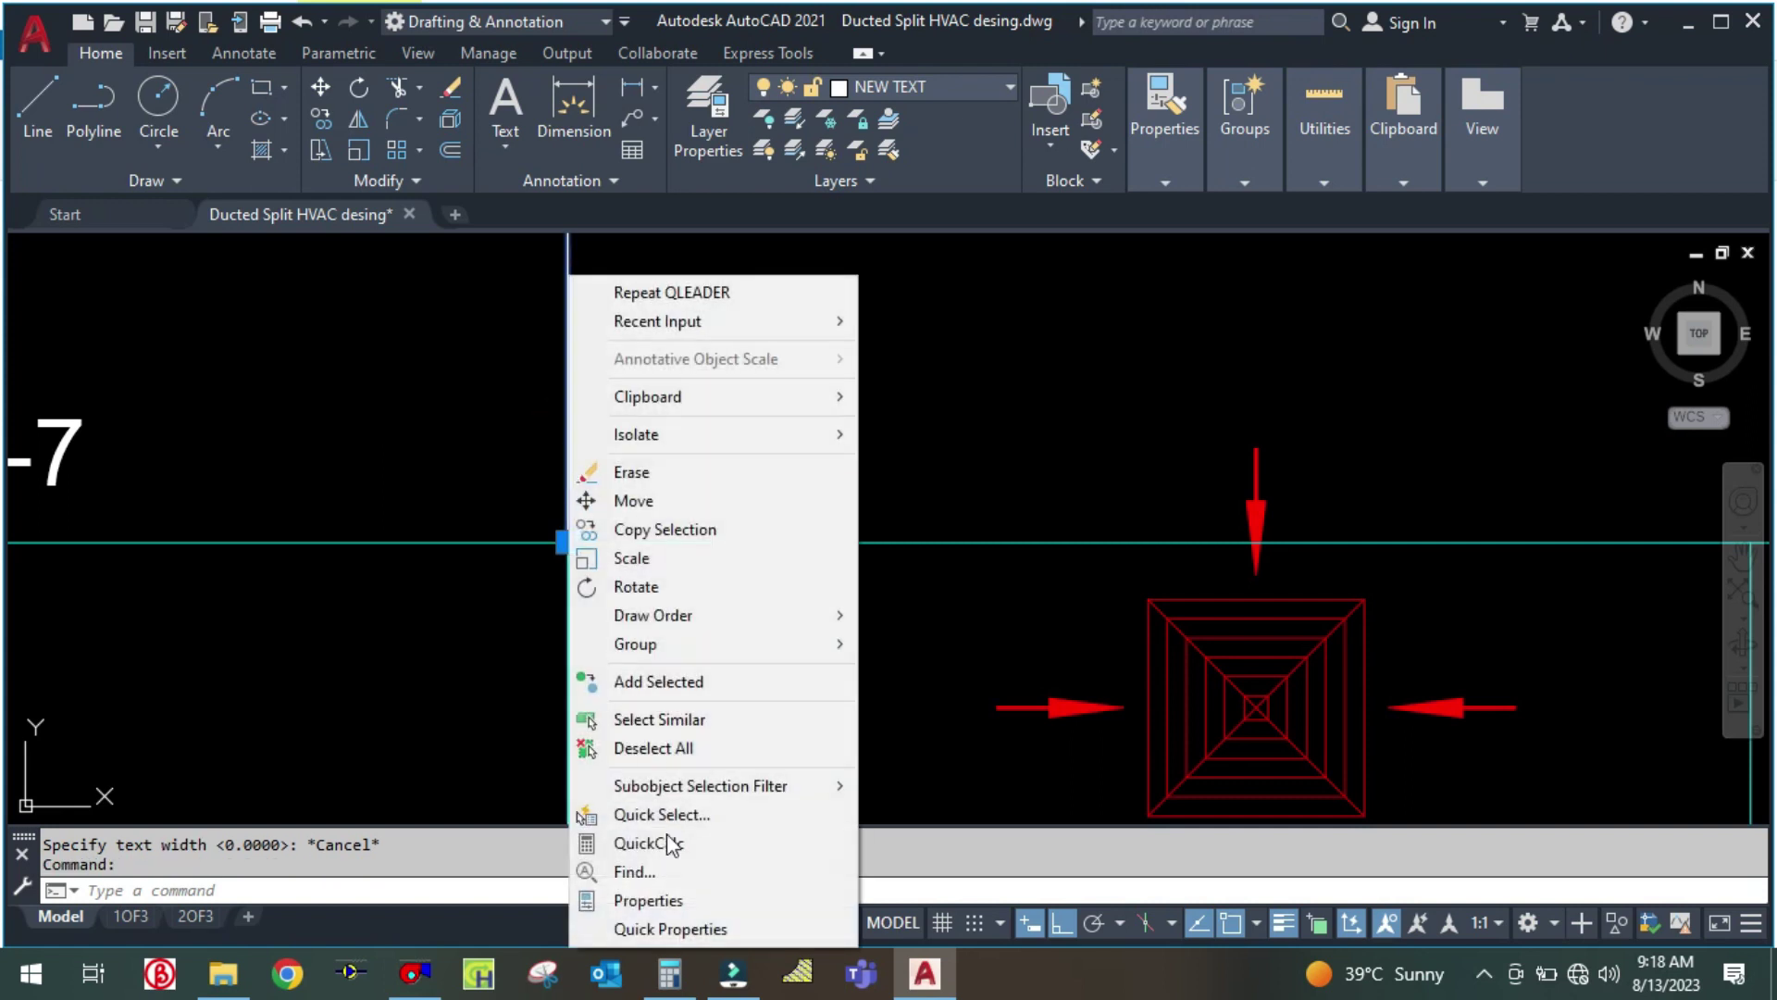
{"action": "left_click", "coordinate": [648, 902]}
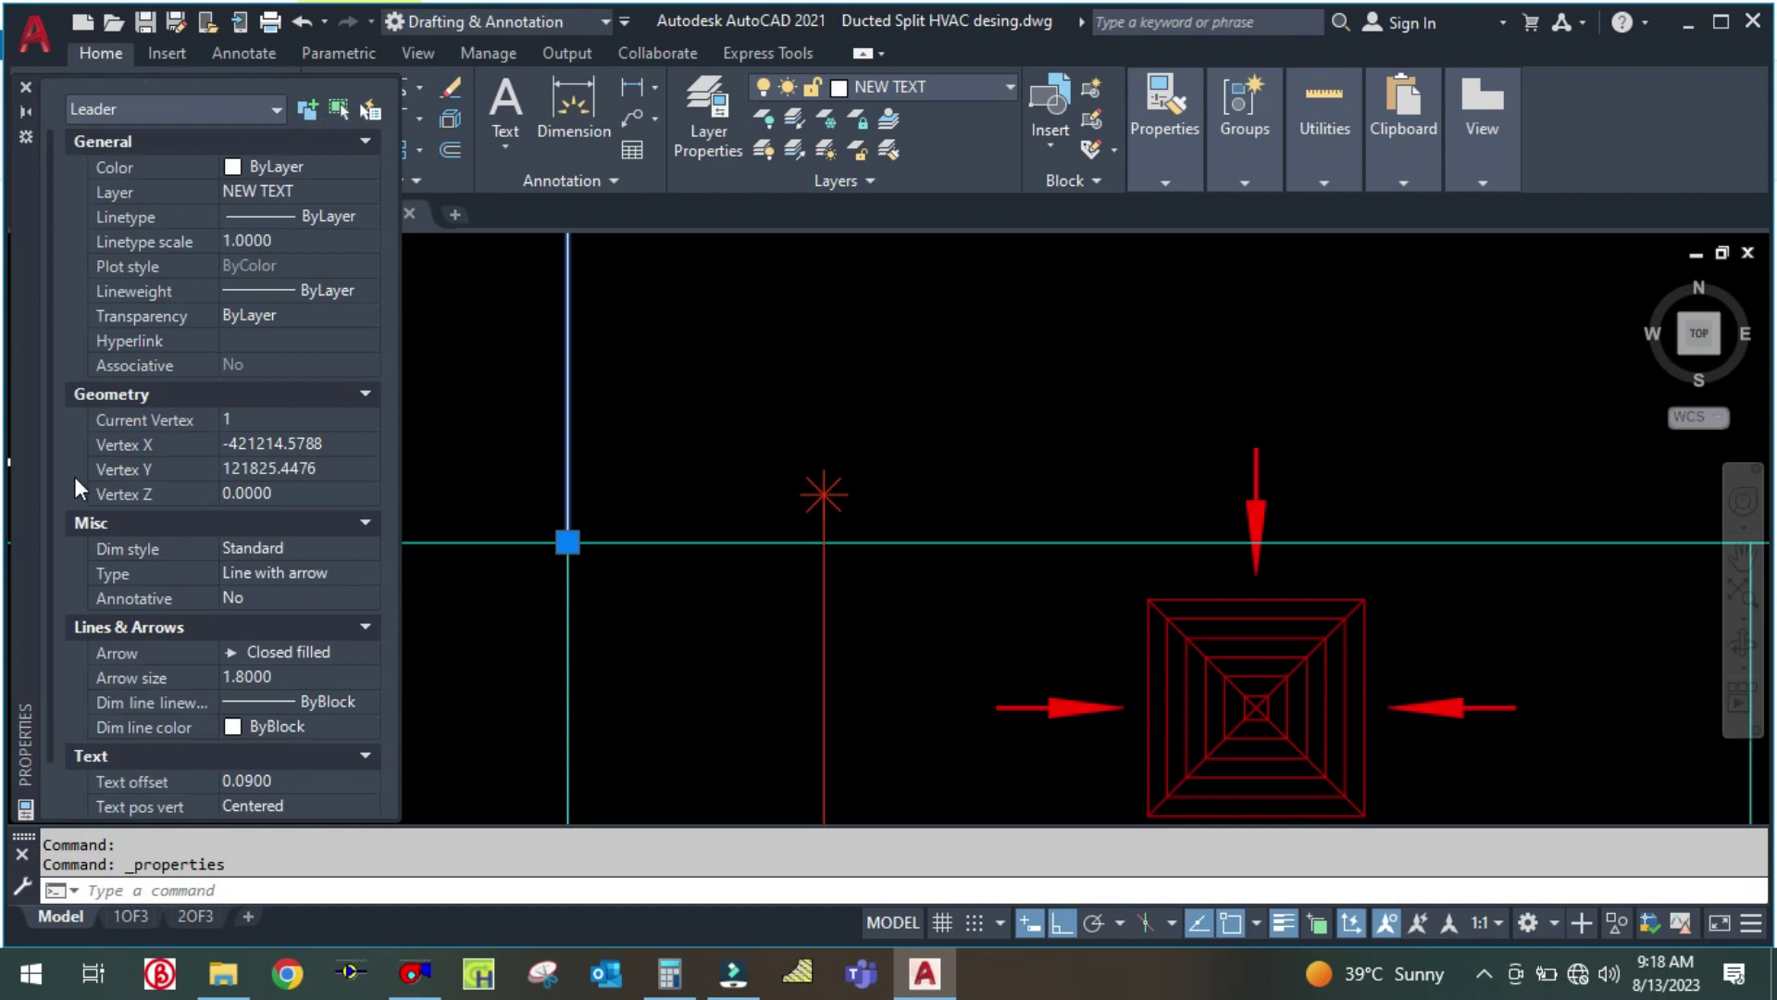
{"action": "left_click", "coordinate": [285, 673]}
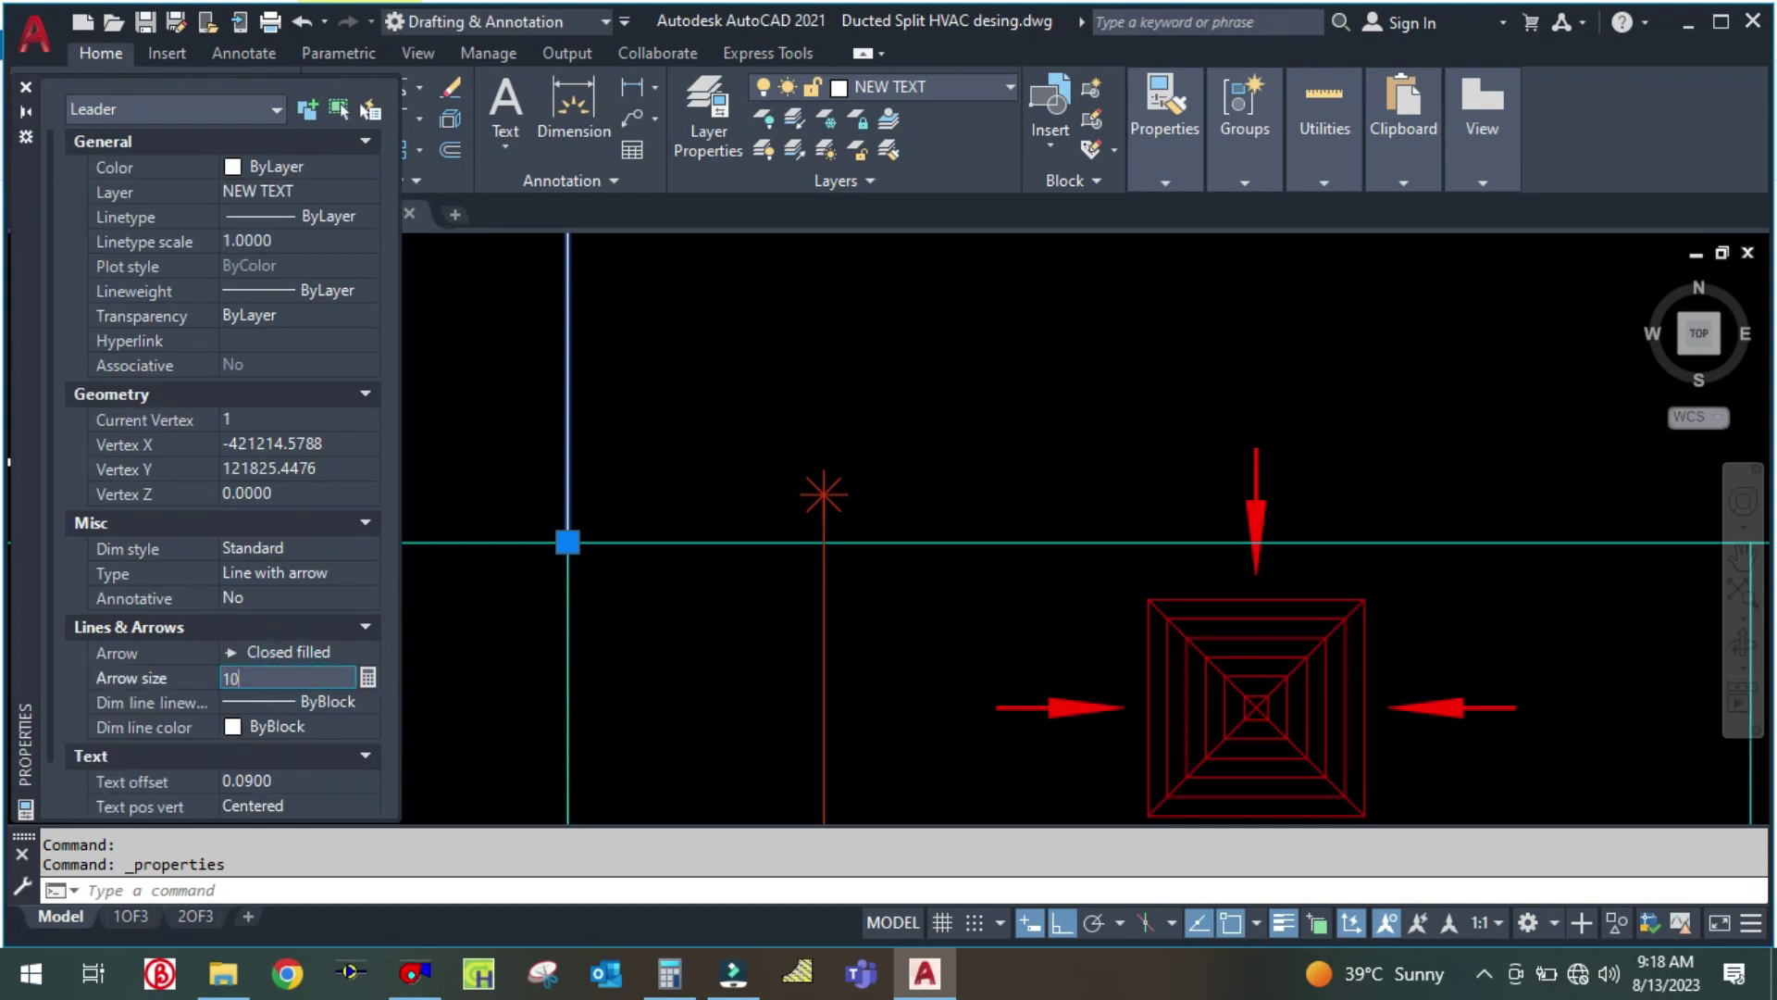
{"action": "key", "text": "Return"}
{"action": "left_click", "coordinate": [304, 676]}
{"action": "type", "text": "50"}
{"action": "key", "text": "Return"}
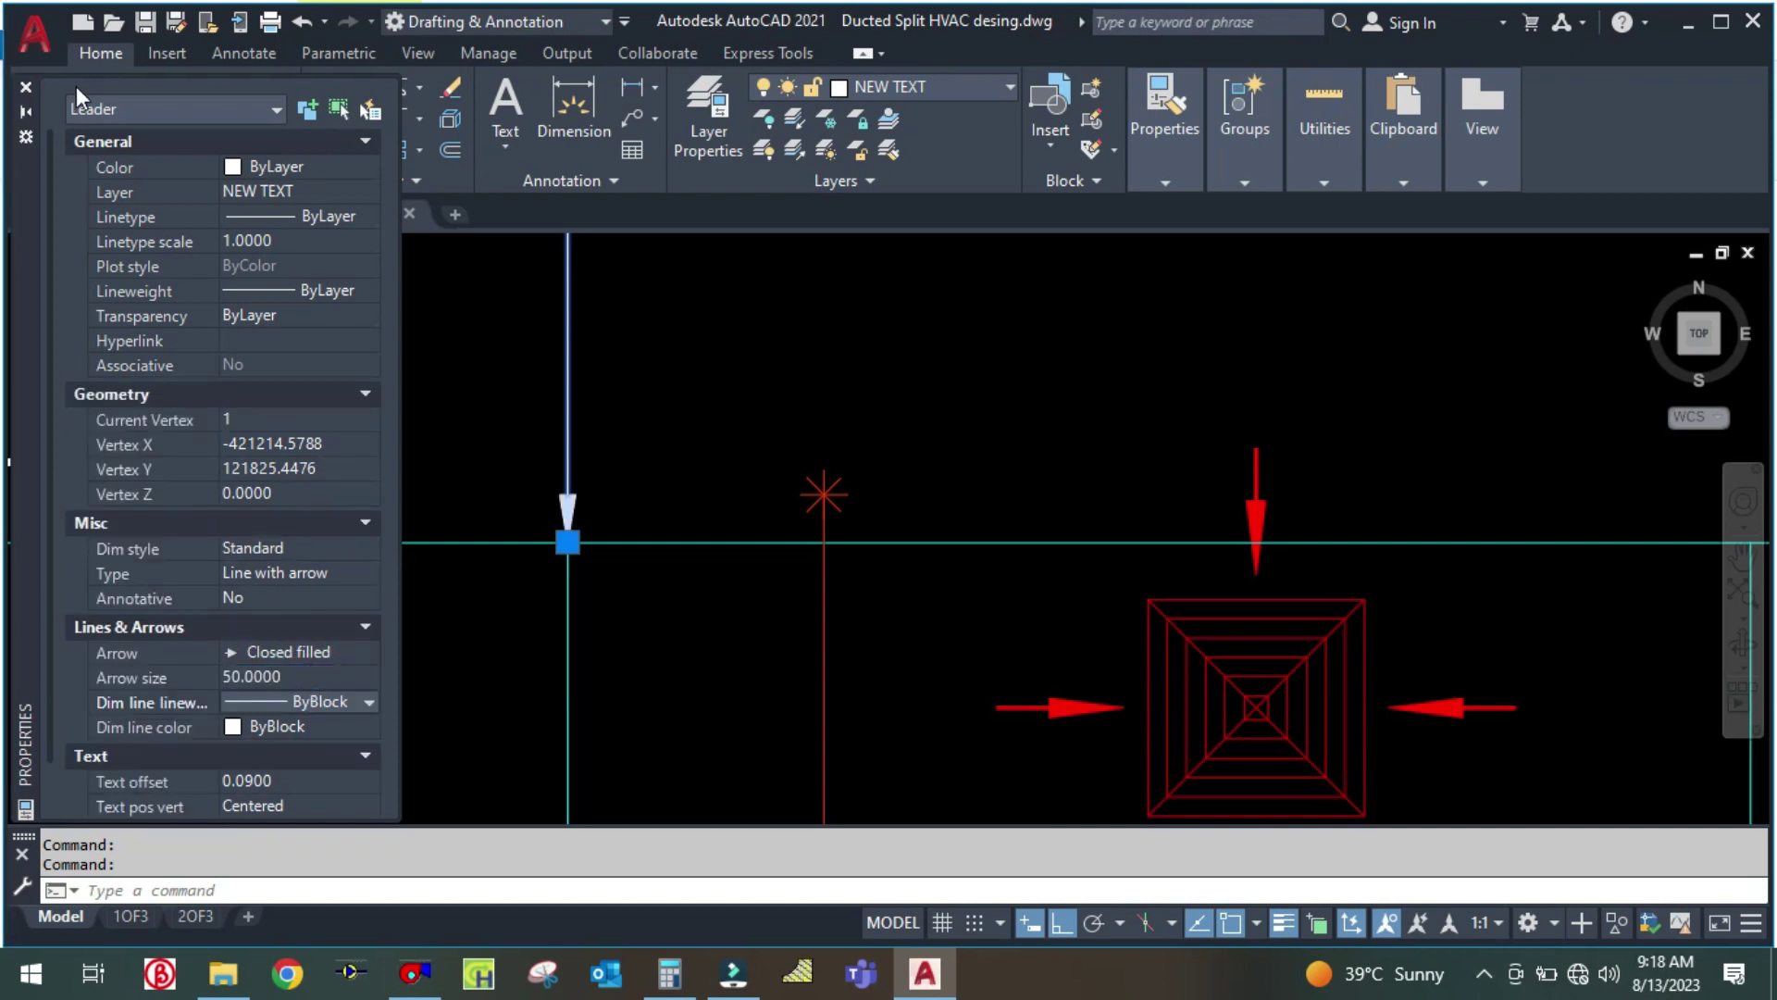
{"action": "left_click", "coordinate": [26, 90]}
{"action": "key", "text": "Escape"}
Move the leader a short distance right along the duct's upper edge, away from the duct joint and under its label
{"action": "scroll", "coordinate": [602, 544], "scroll_direction": "down", "scroll_amount": 3}
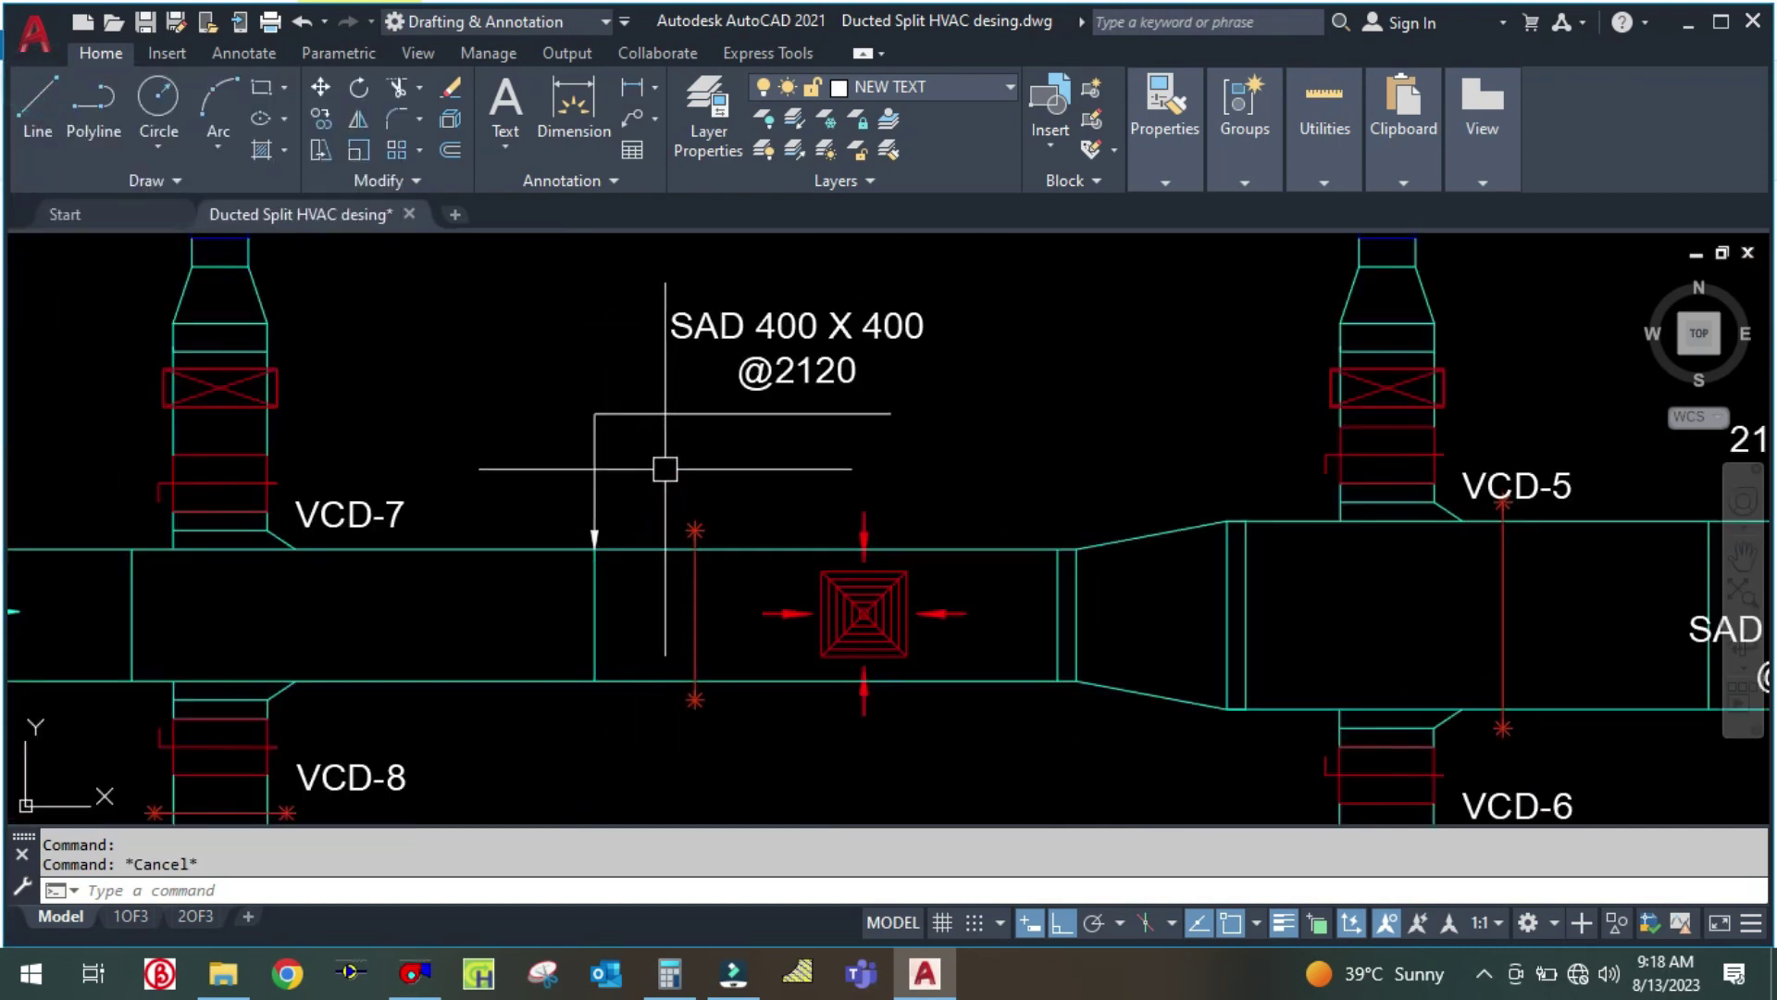
{"action": "type", "text": "m"}
{"action": "key", "text": "Return"}
{"action": "left_click", "coordinate": [556, 470]}
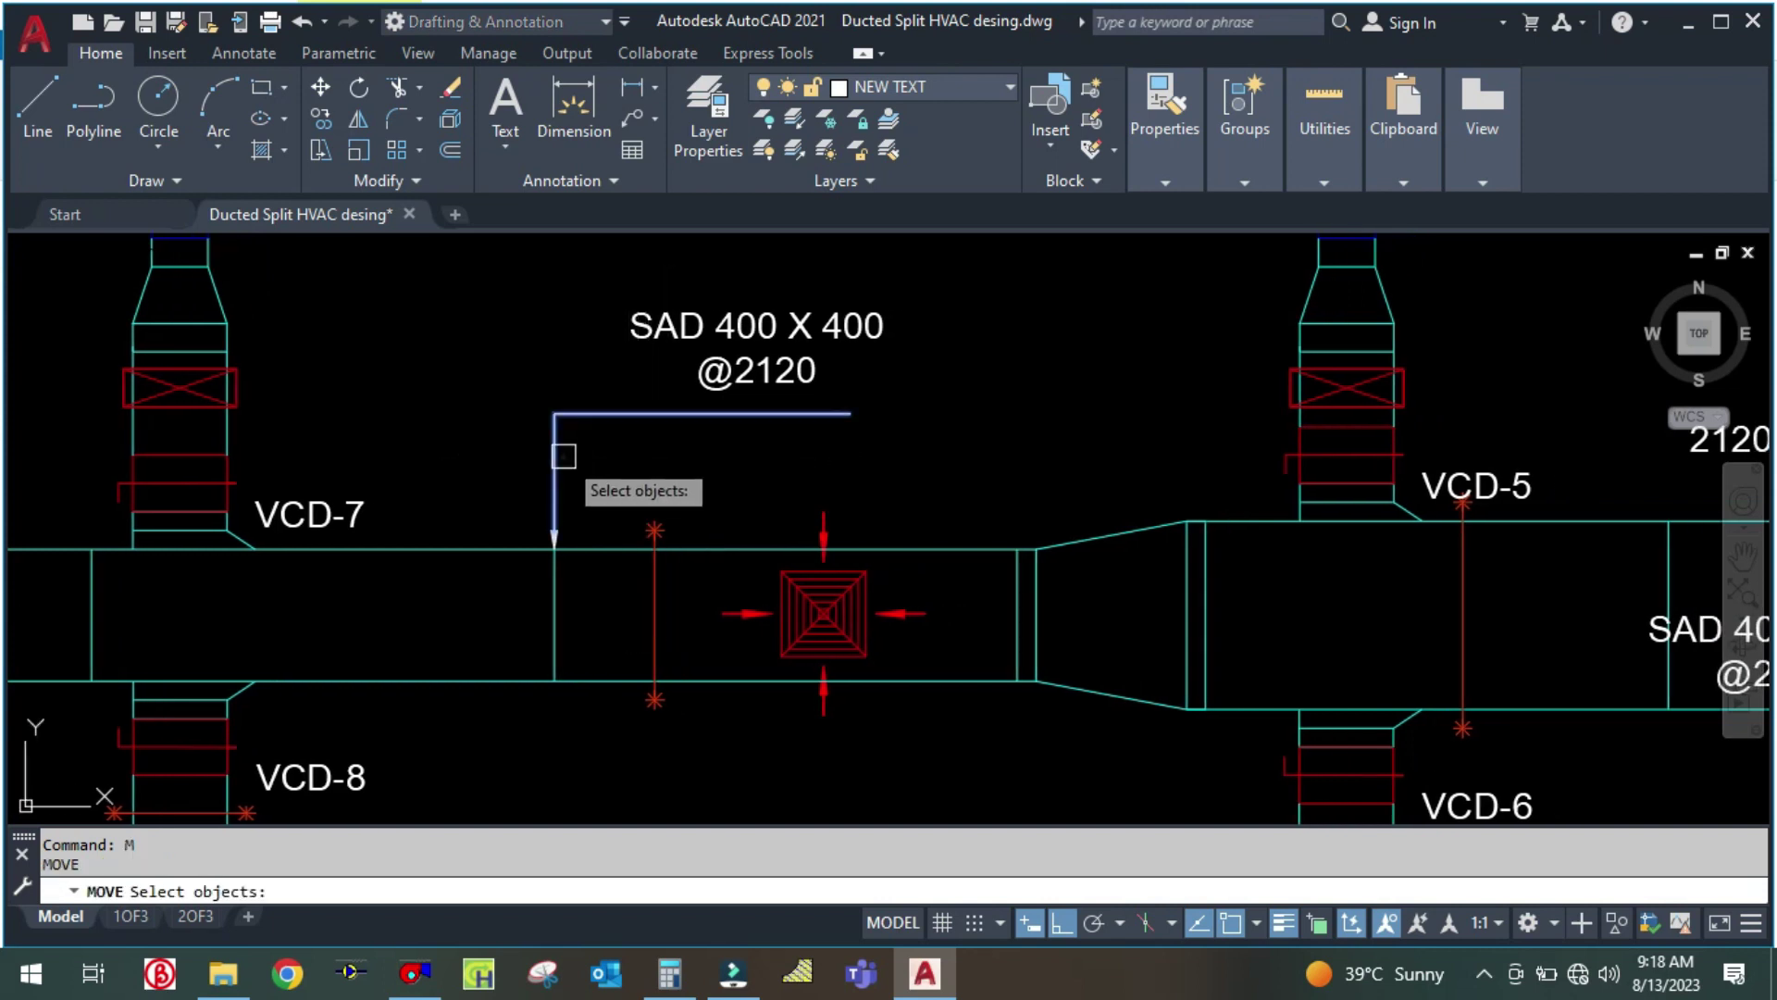
{"action": "key", "text": "Return"}
{"action": "left_click", "coordinate": [660, 460]}
{"action": "key", "text": "Escape"}
Switch to Calculator and subtract one 345 CFM branch from the 2120 CFM duct flow
{"action": "scroll", "coordinate": [776, 515], "scroll_direction": "up", "scroll_amount": 3}
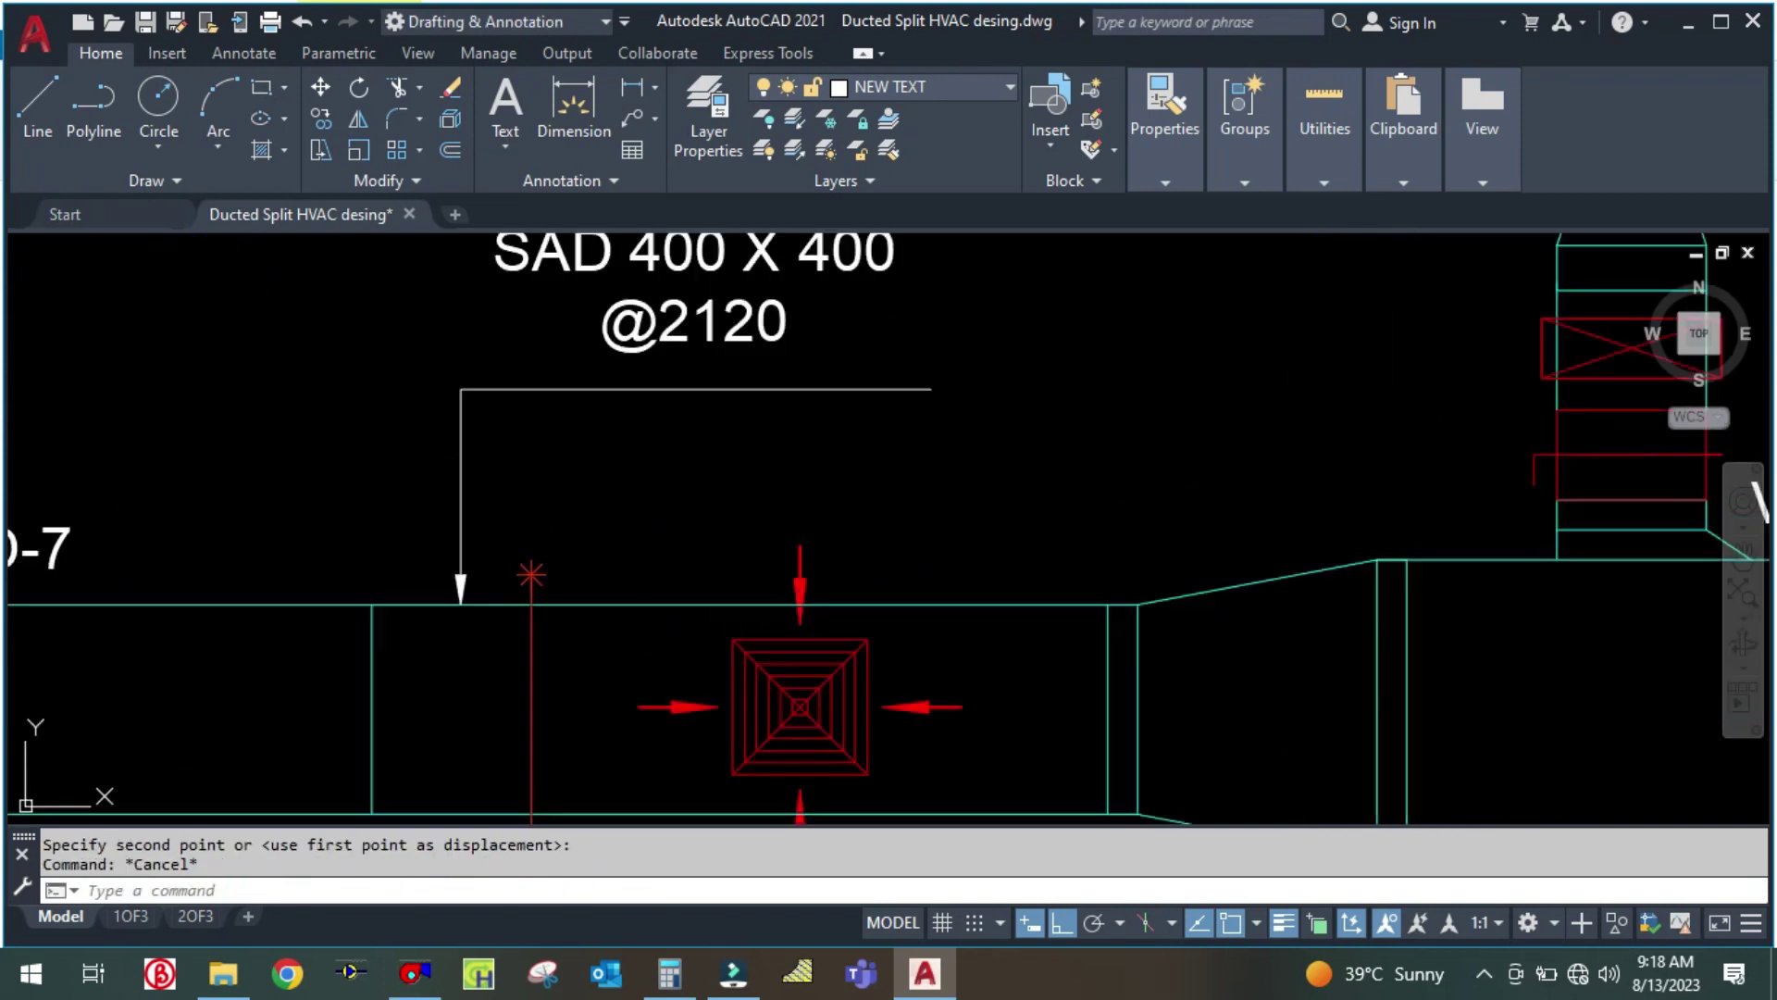
{"action": "scroll", "coordinate": [777, 515], "scroll_direction": "down", "scroll_amount": 3}
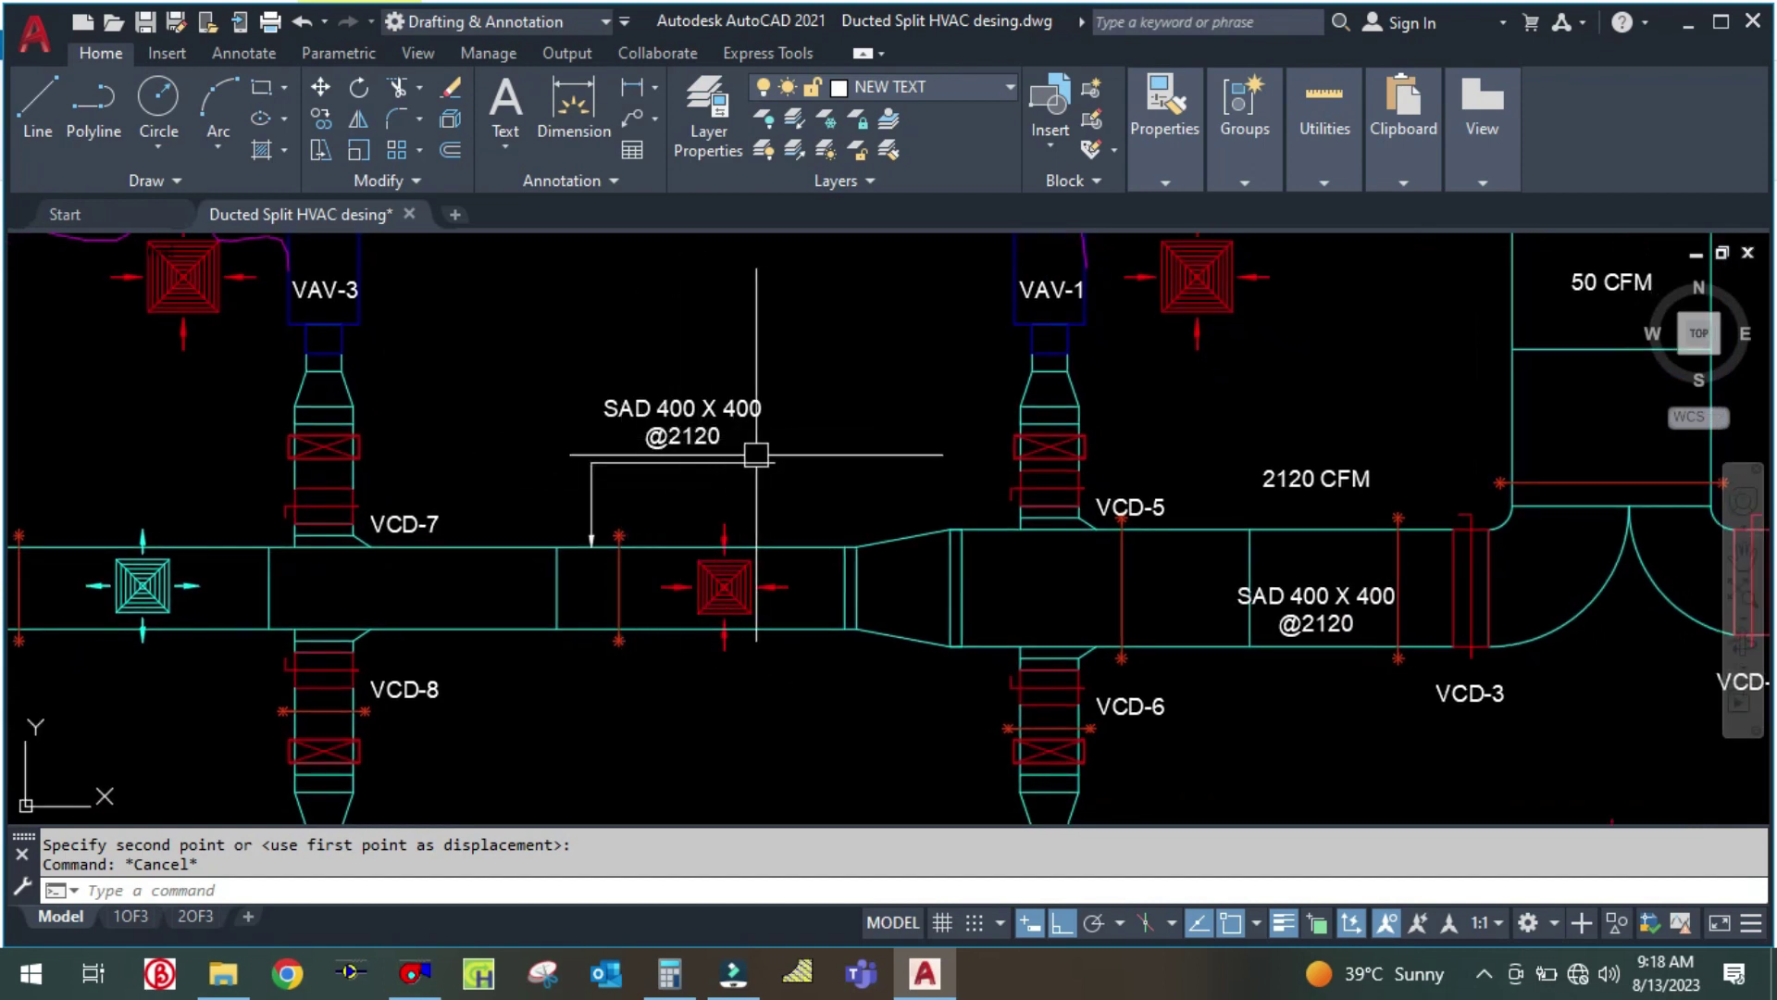
{"action": "scroll", "coordinate": [815, 537], "scroll_direction": "down", "scroll_amount": 4}
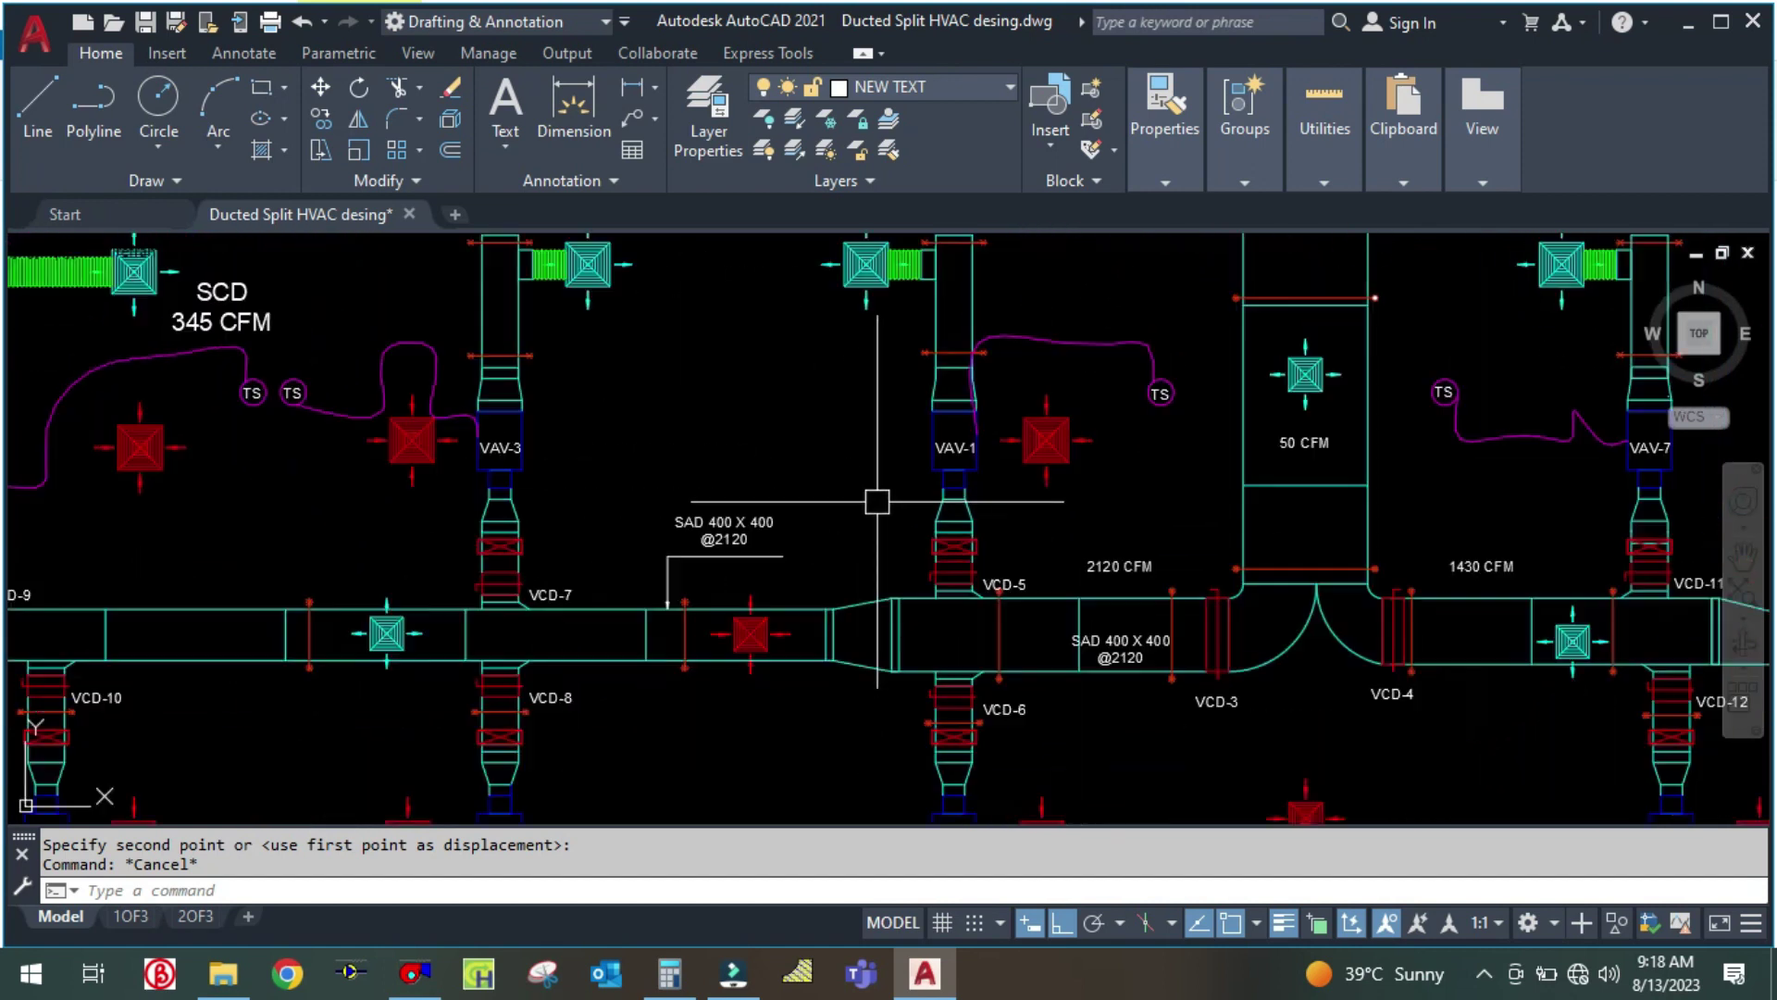
{"action": "scroll", "coordinate": [363, 414], "scroll_direction": "up", "scroll_amount": 2}
{"action": "left_click_drag", "start_coordinate": [1165, 589], "coordinate": [1028, 508]}
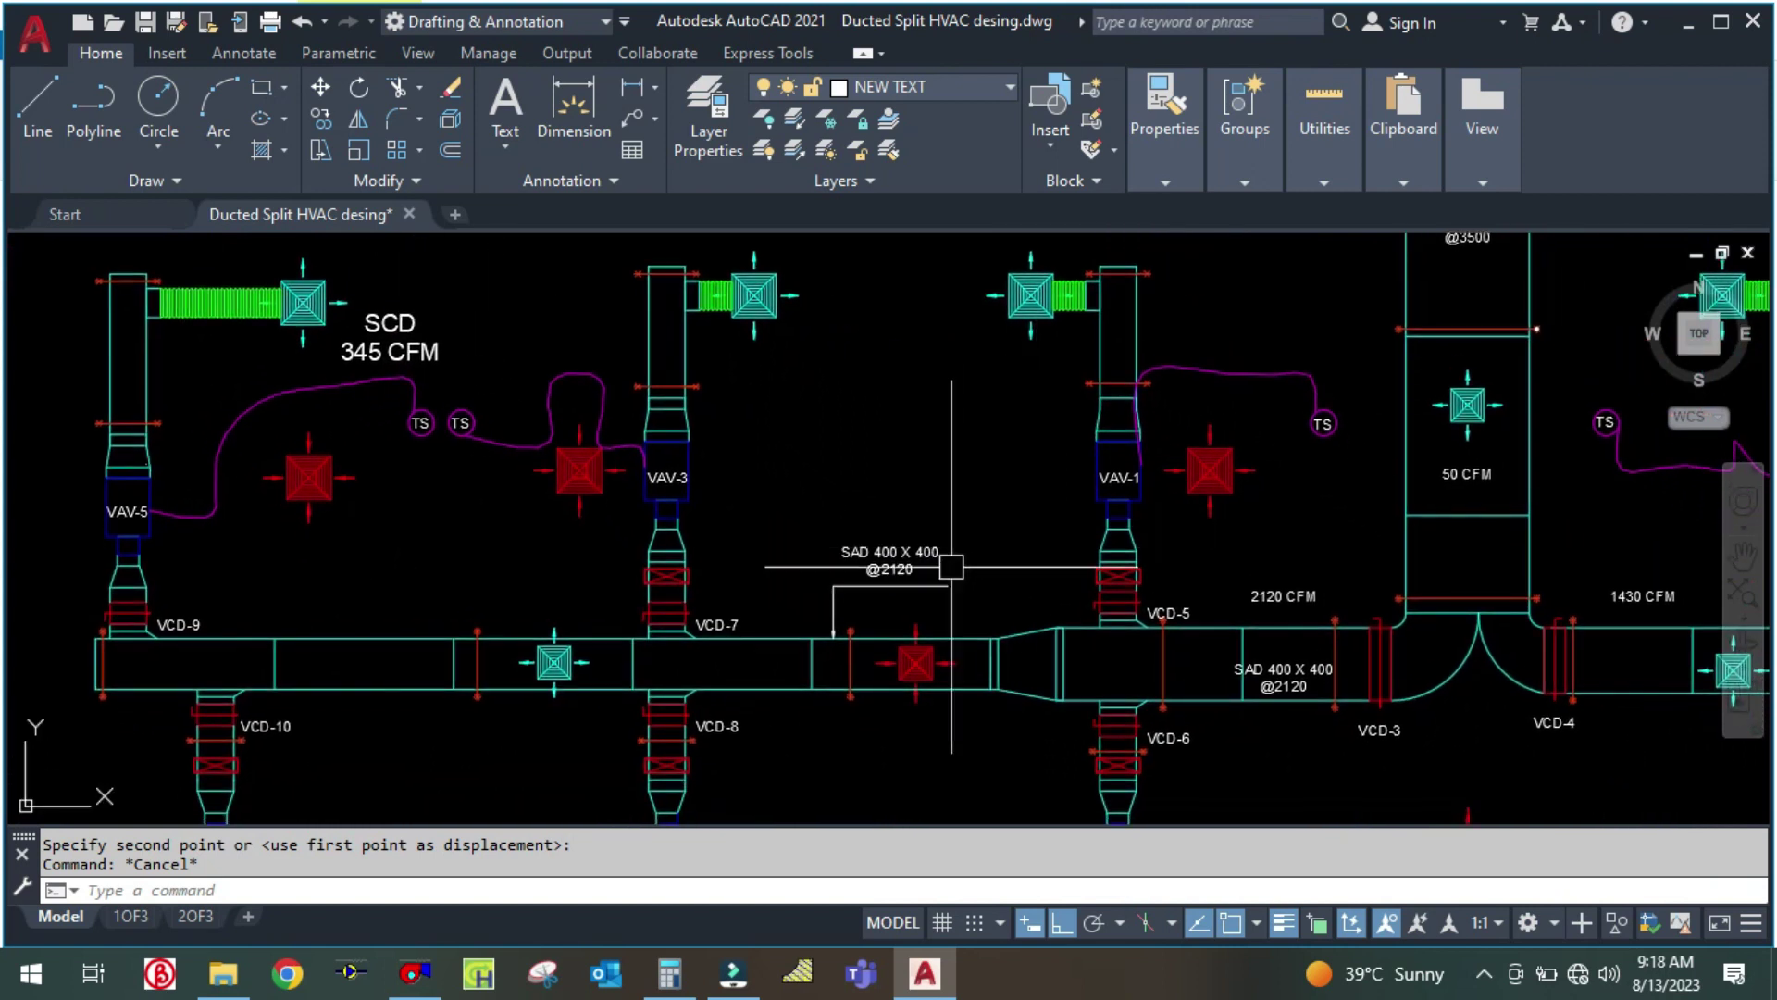
{"action": "left_click", "coordinate": [695, 968]}
{"action": "left_click", "coordinate": [407, 350]}
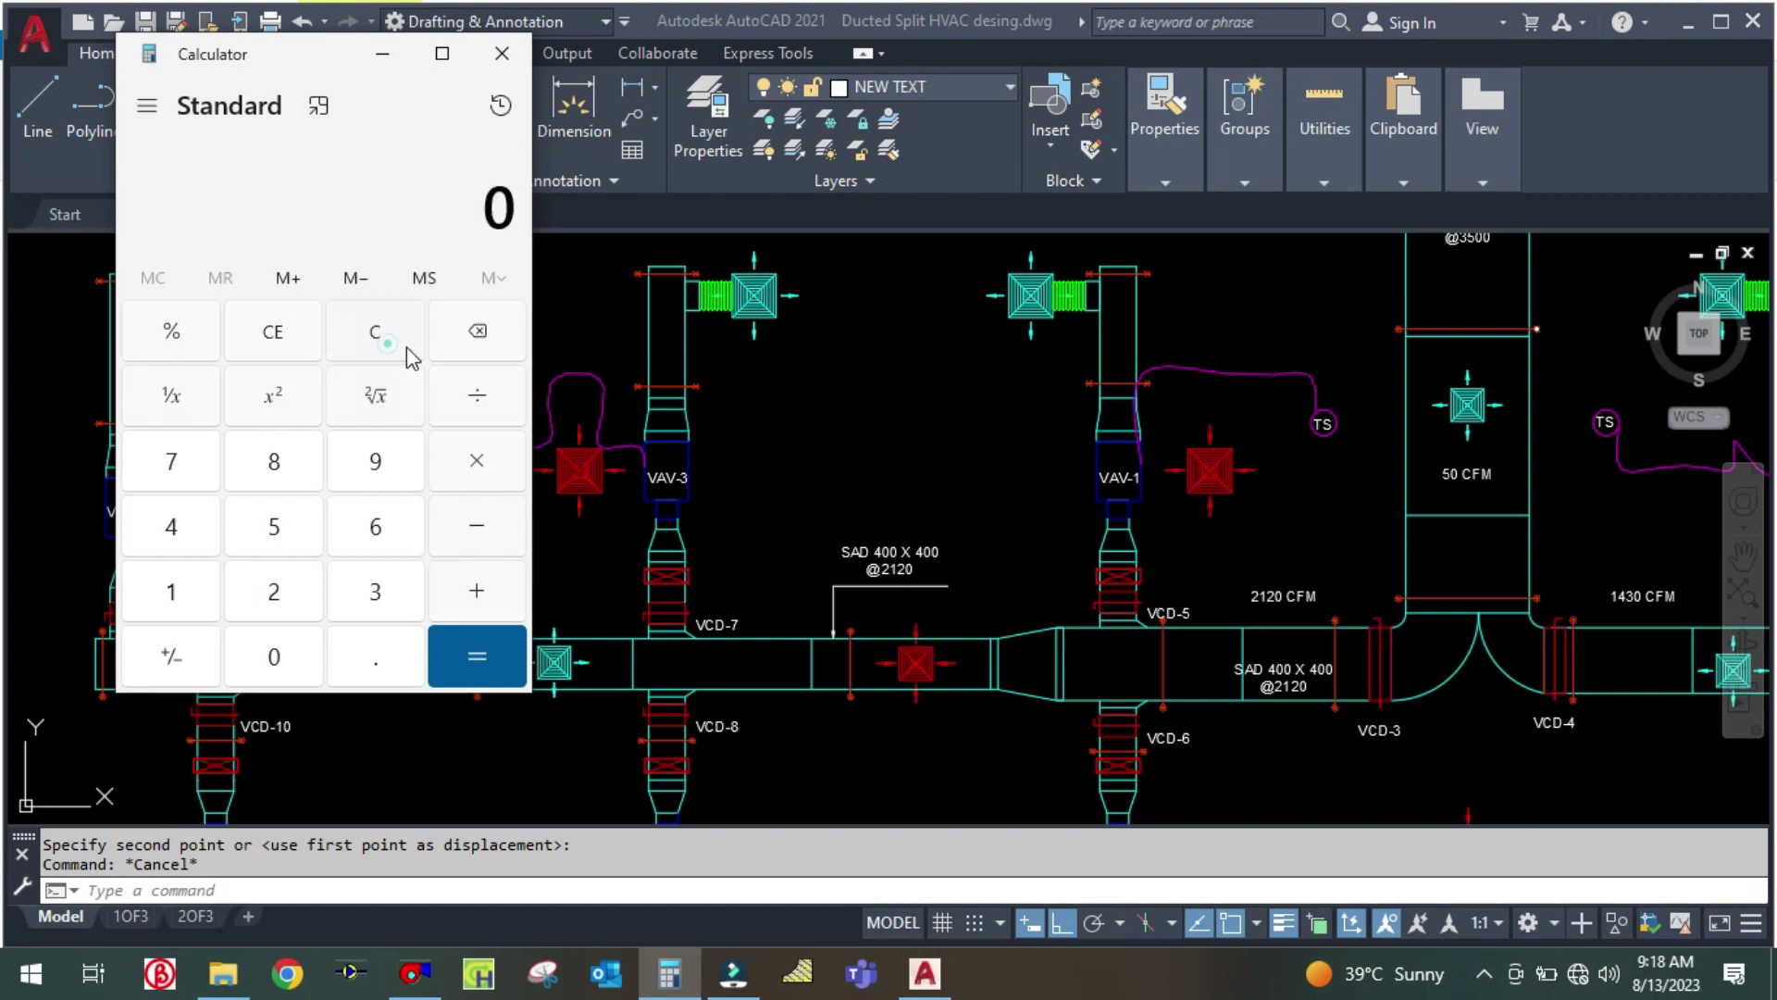
{"action": "type", "text": "2120 - "}
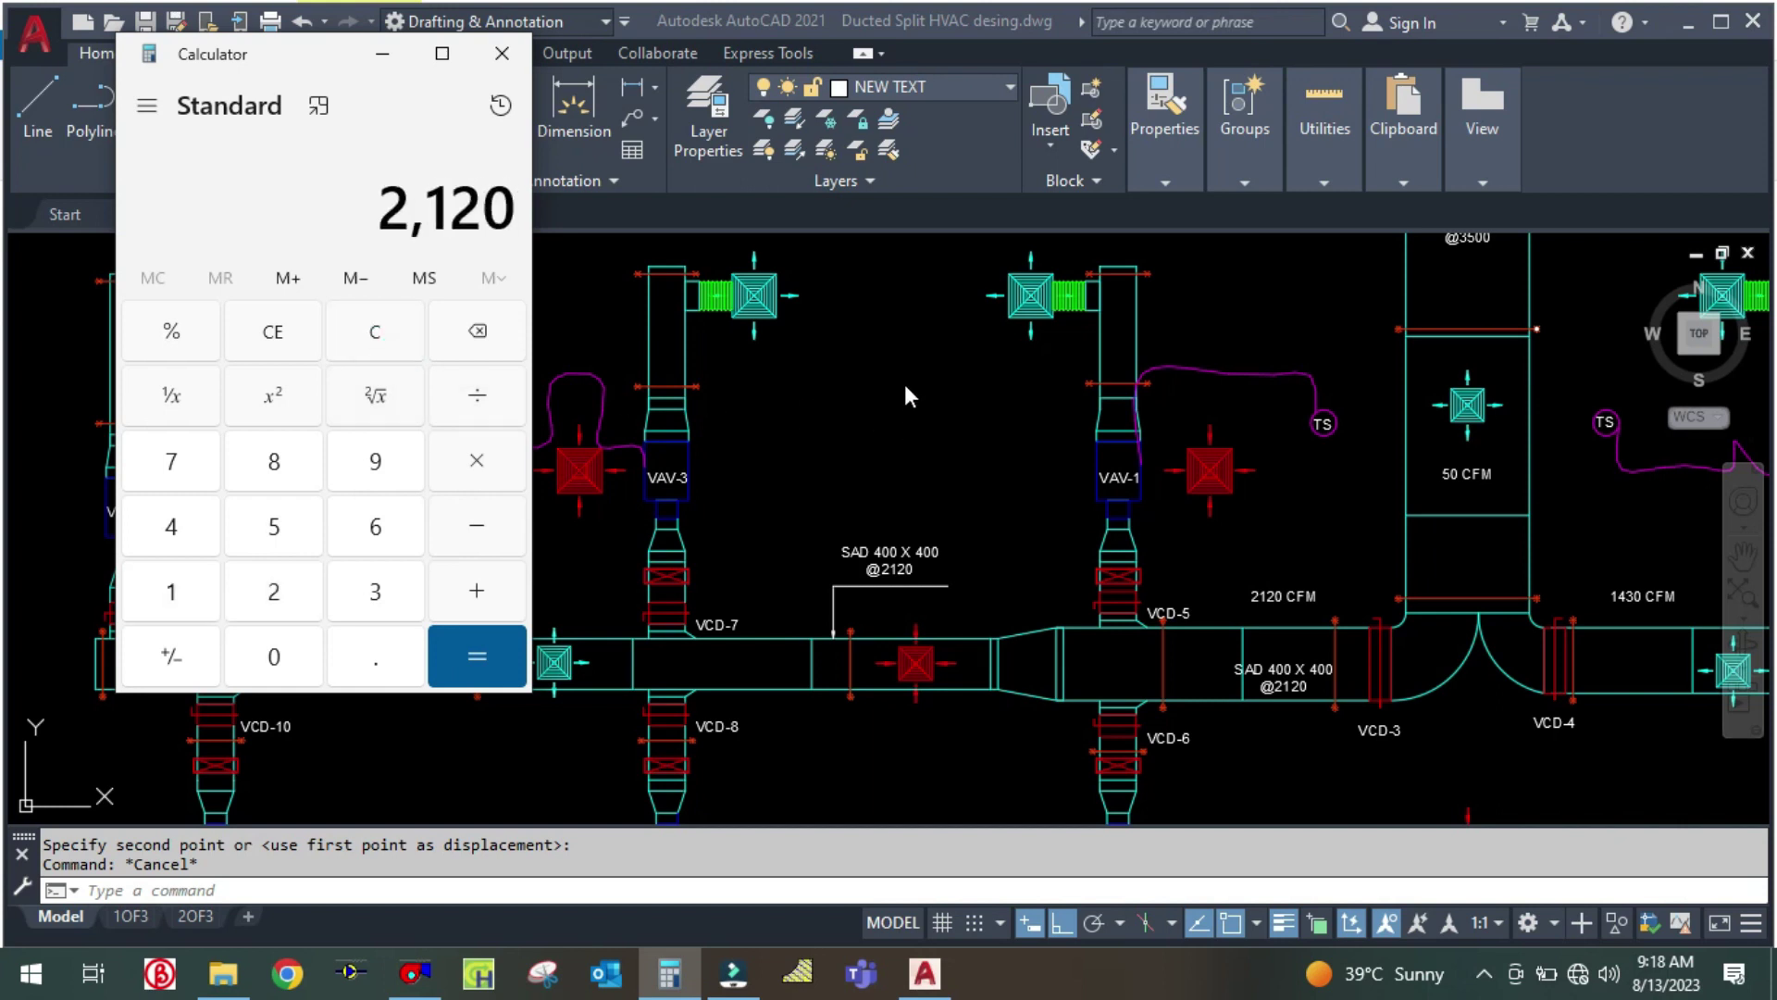
{"action": "type", "text": "340"}
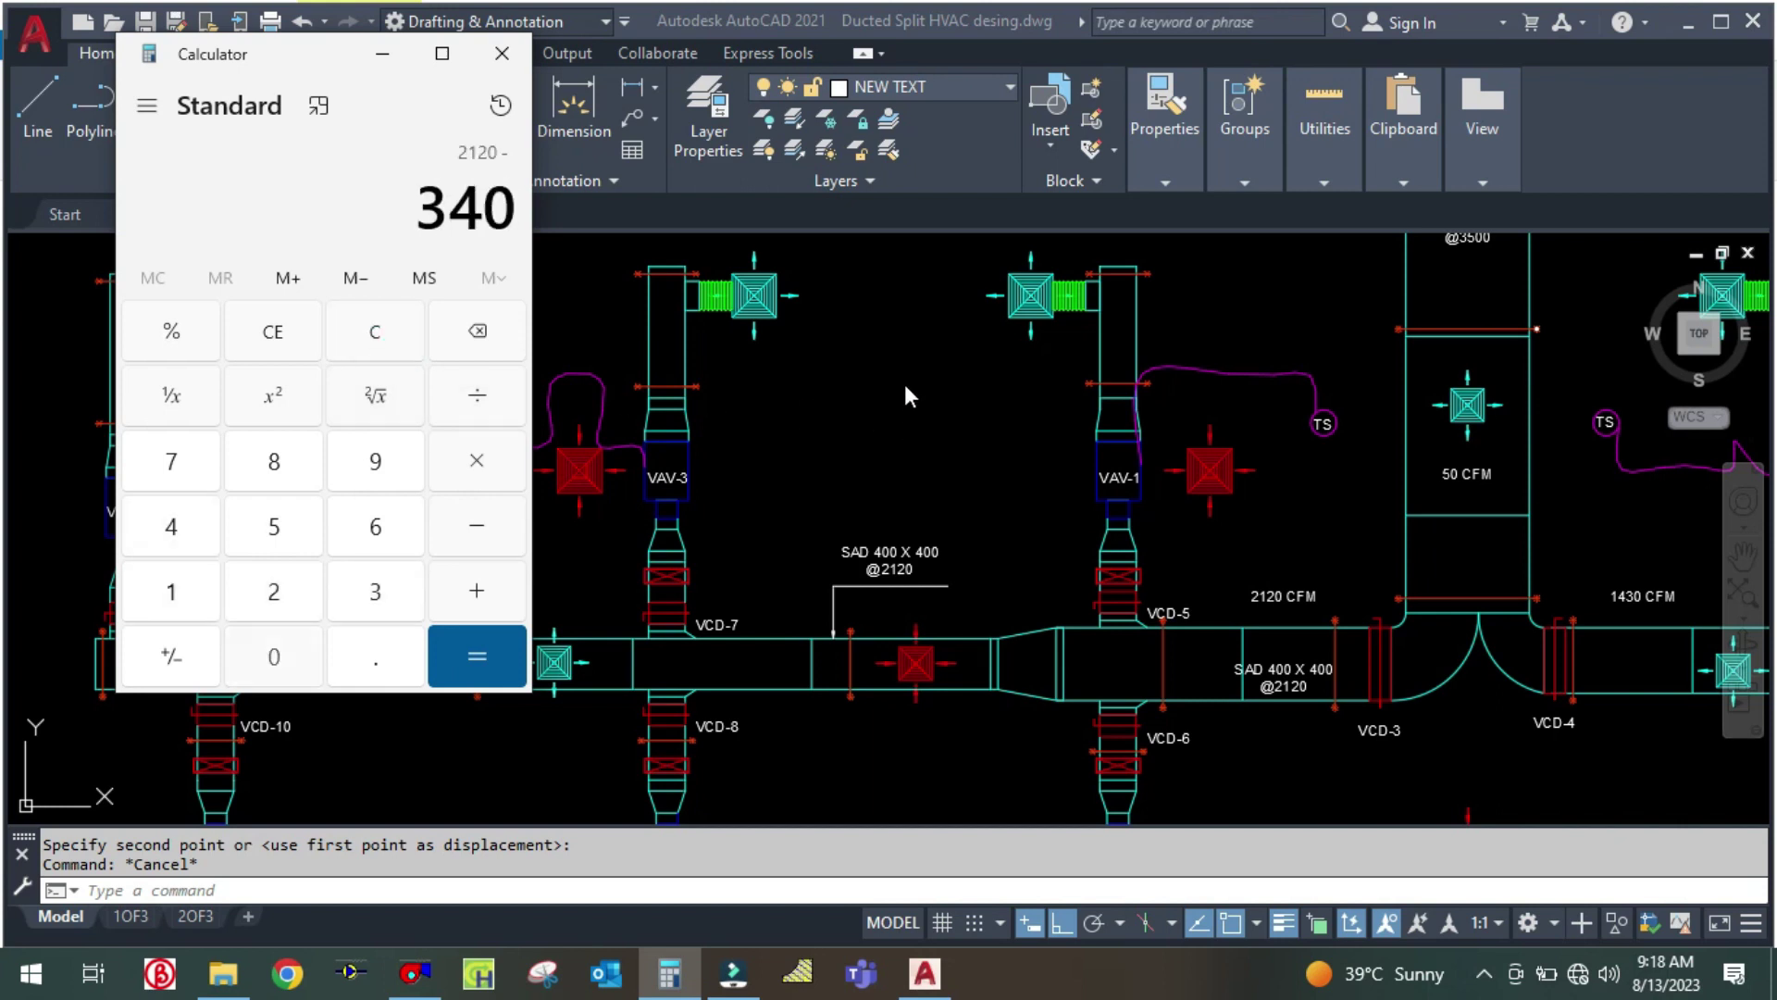
{"action": "key", "text": "BackSpace"}
{"action": "type", "text": "5"}
{"action": "key", "text": "Return"}
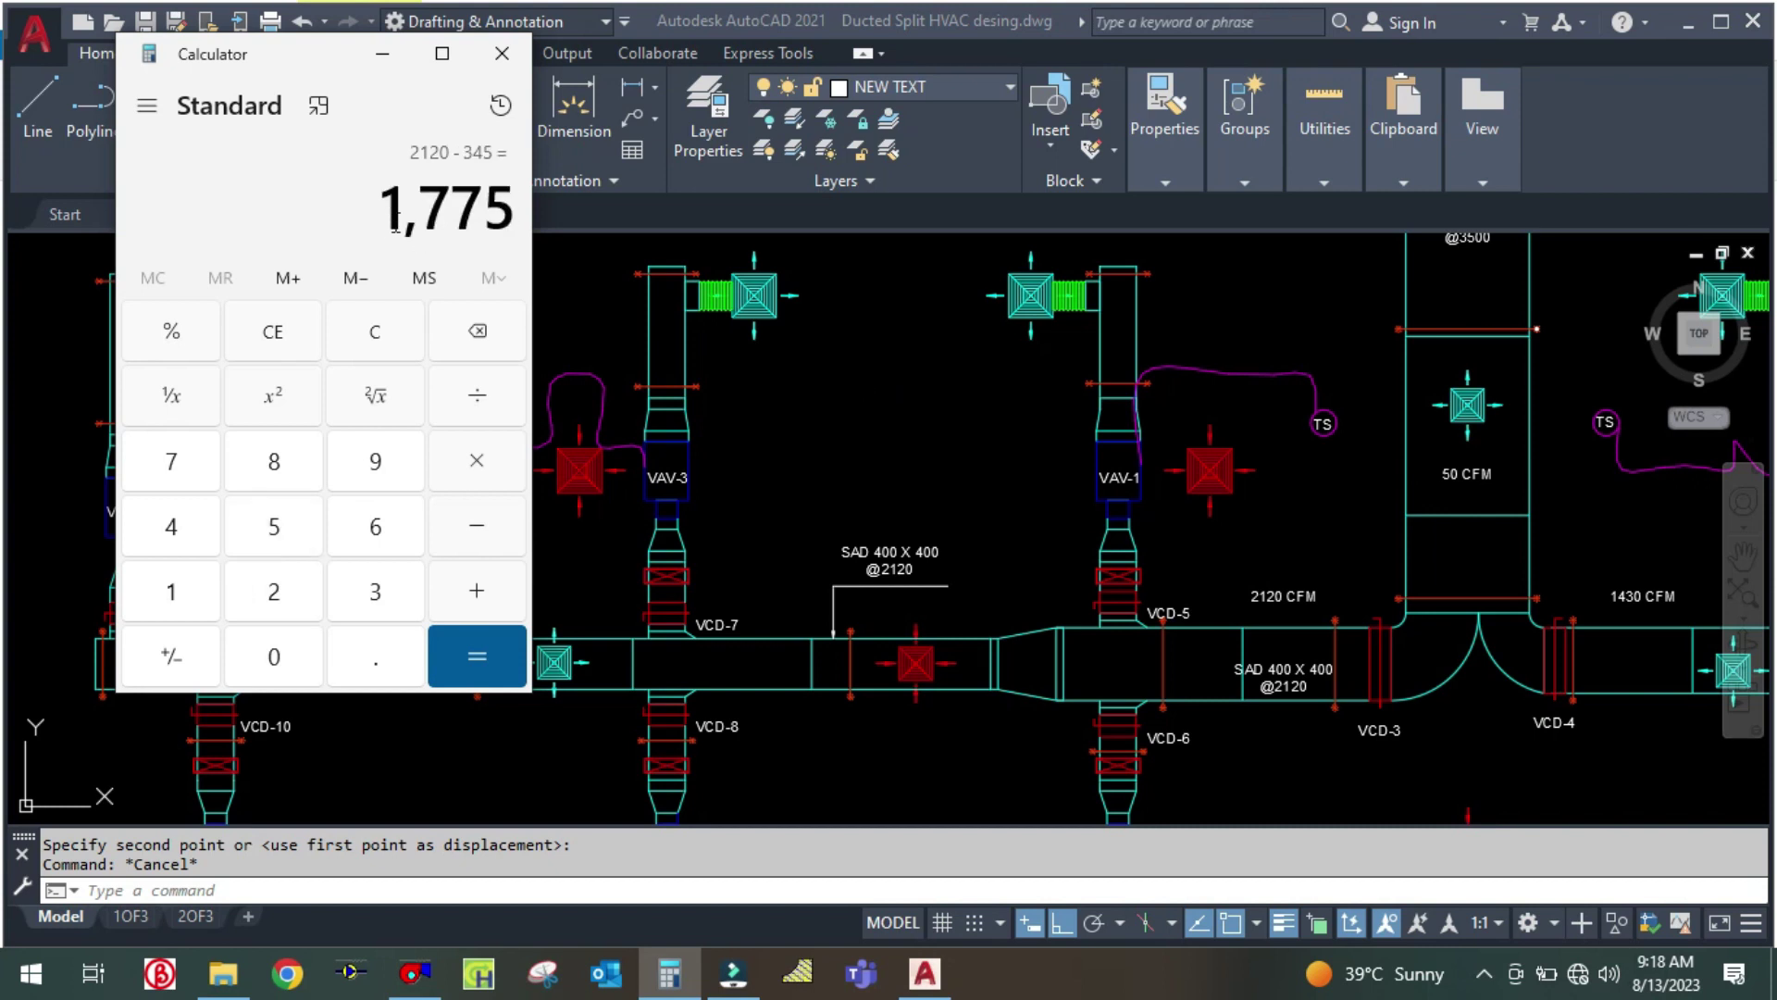
Check the opposite branch in the AutoCAD layout and subtract a second 345 CFM branch from 1775 in Calculator
{"action": "left_click", "coordinate": [964, 482]}
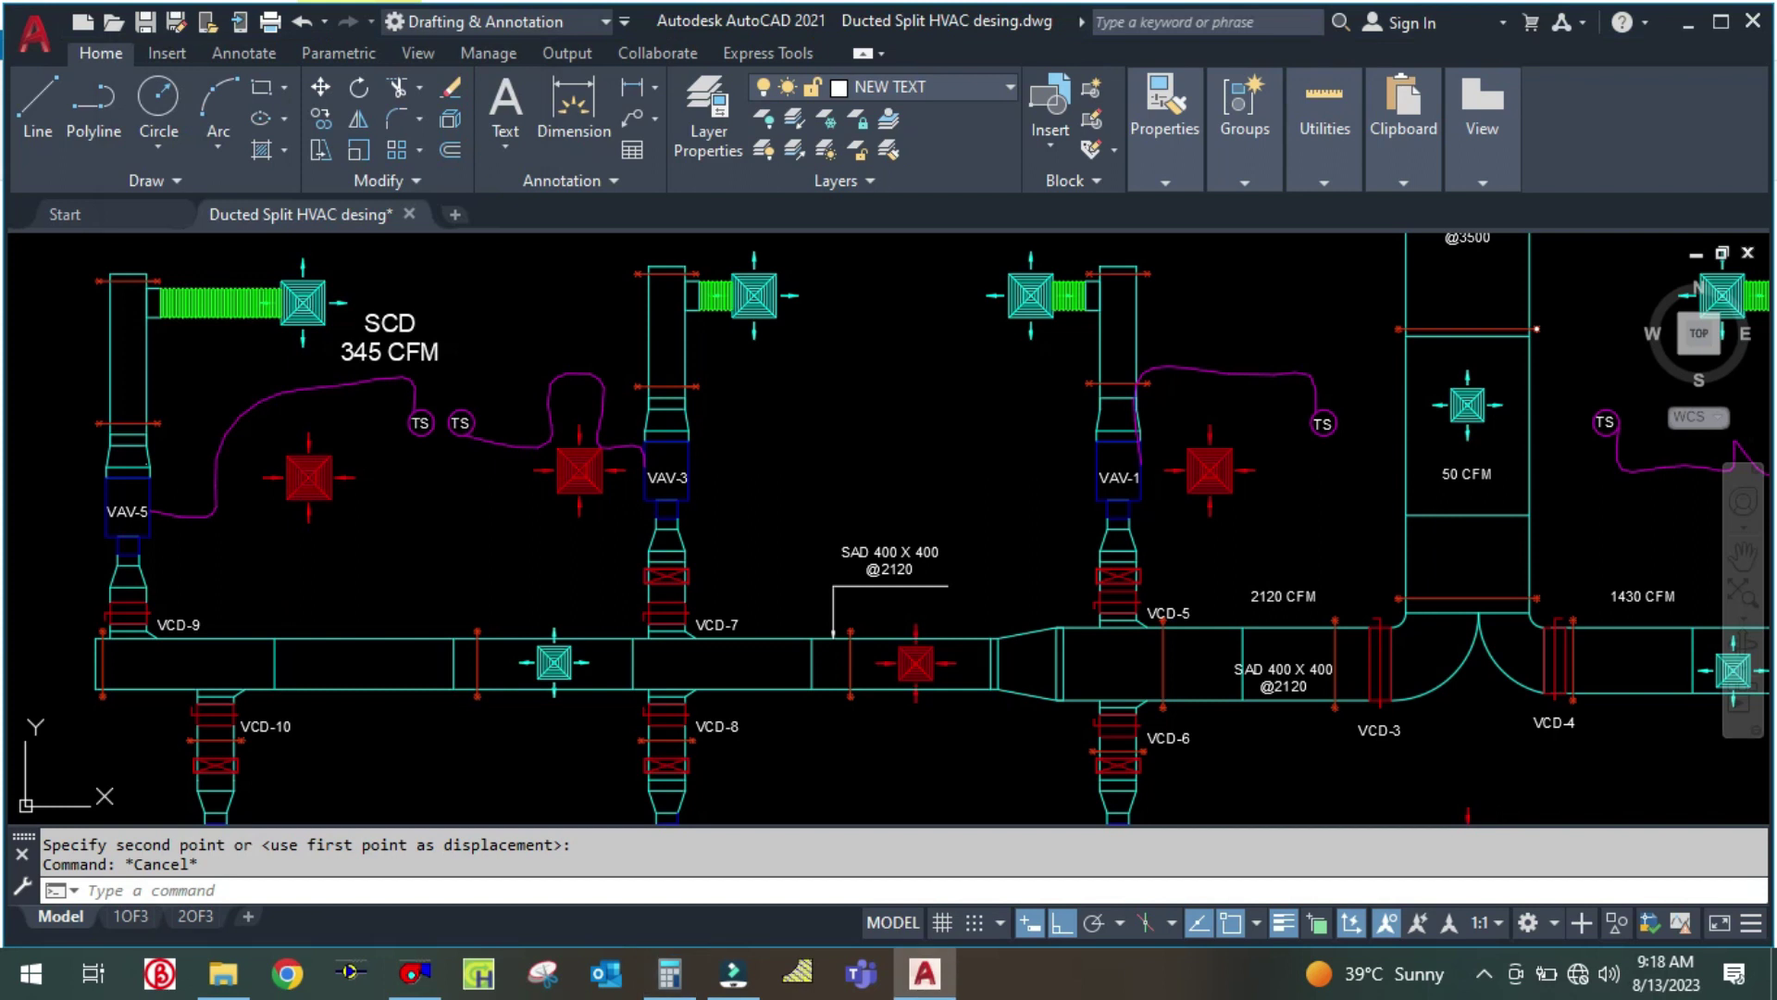
{"action": "scroll", "coordinate": [1065, 707], "scroll_direction": "down", "scroll_amount": 3}
{"action": "scroll", "coordinate": [1066, 707], "scroll_direction": "down", "scroll_amount": 3}
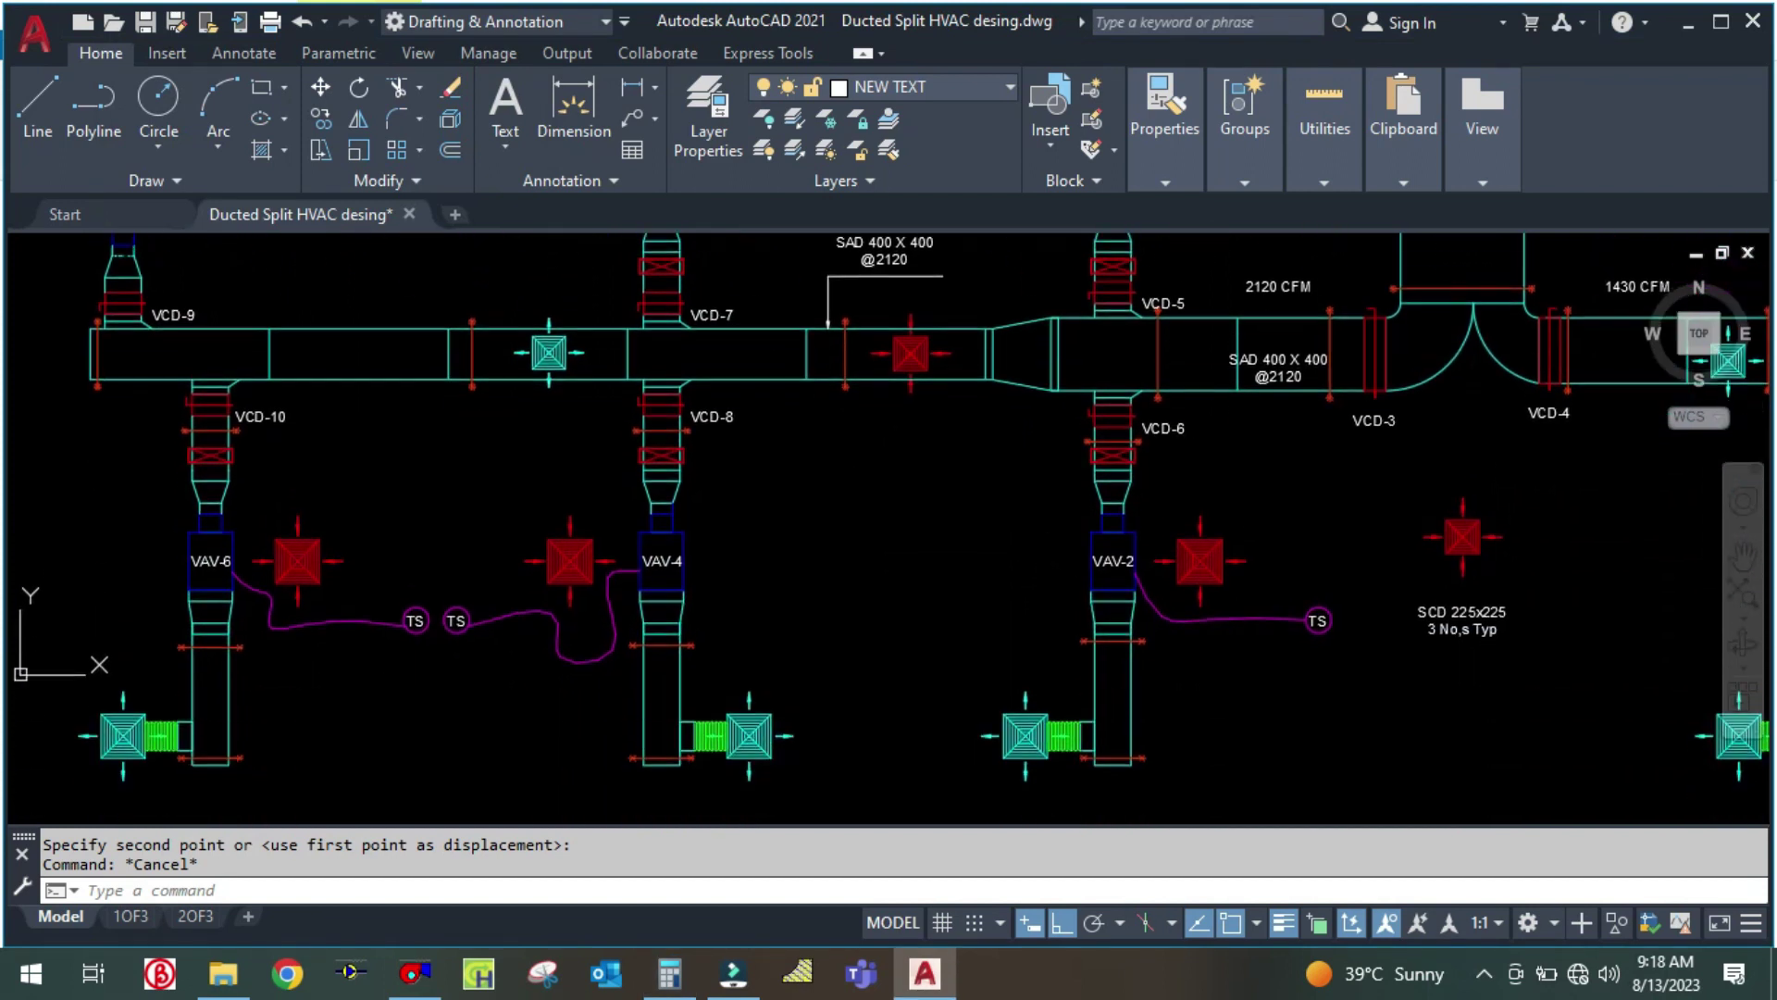
{"action": "scroll", "coordinate": [984, 508], "scroll_direction": "up", "scroll_amount": 6}
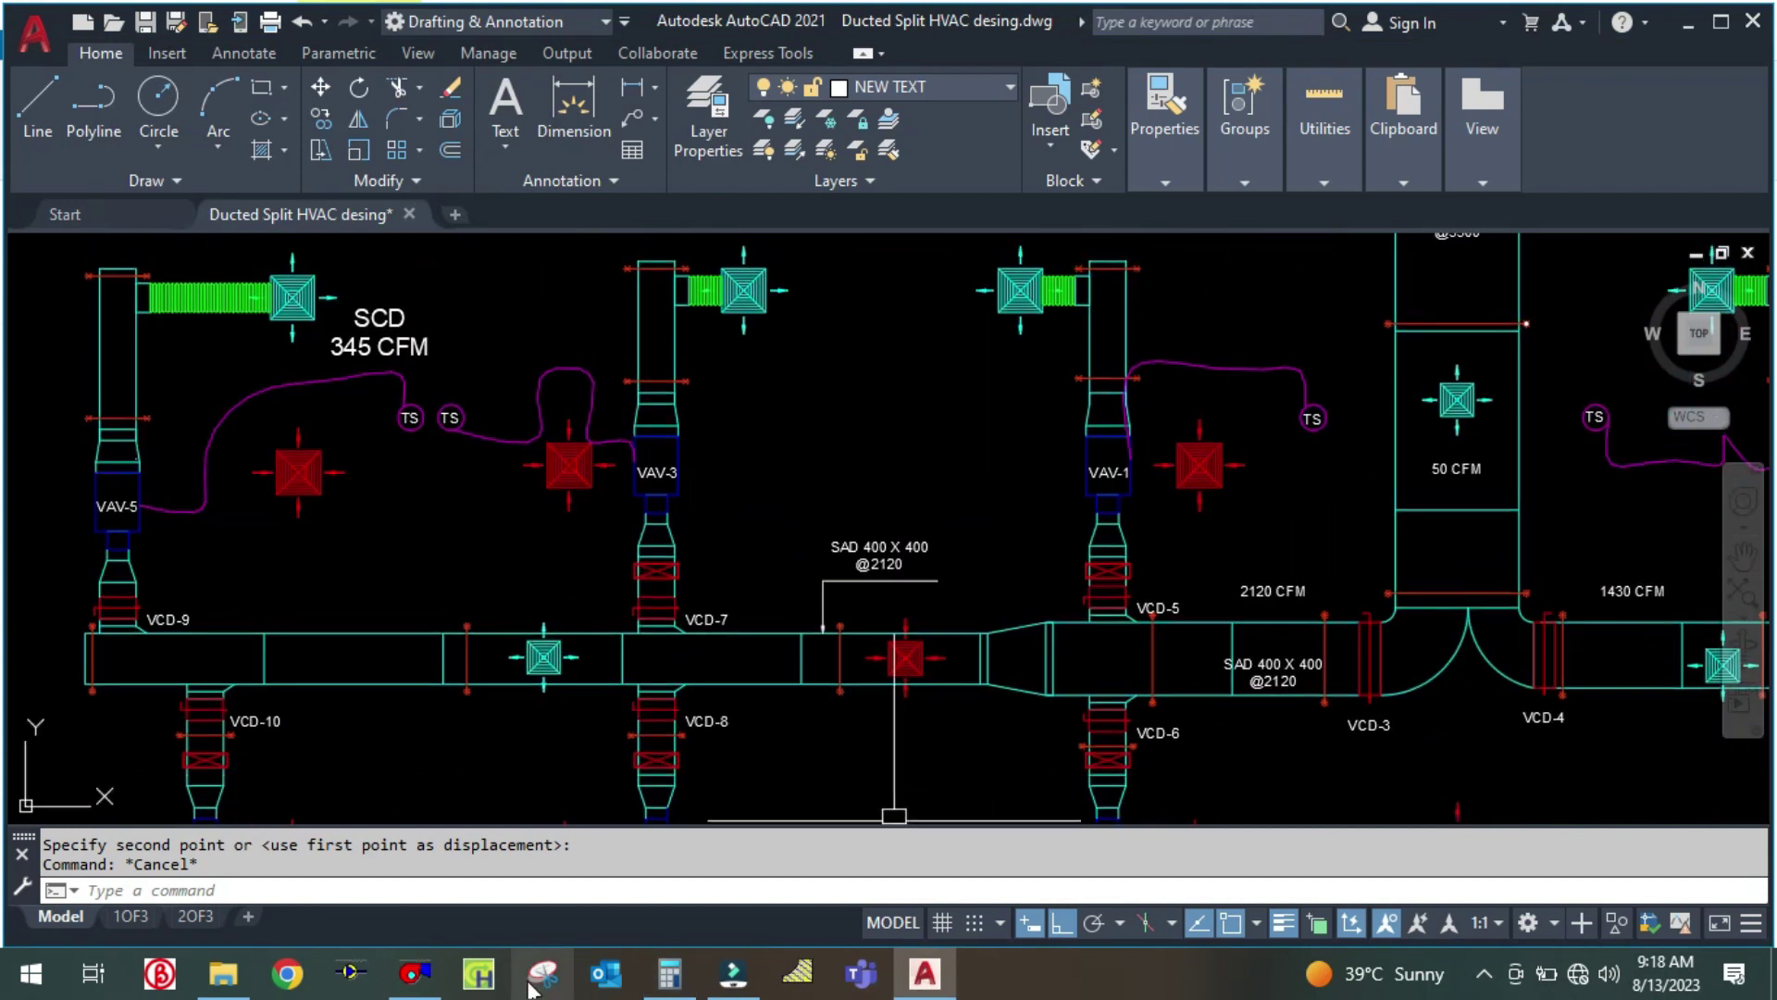
{"action": "left_click", "coordinate": [670, 972]}
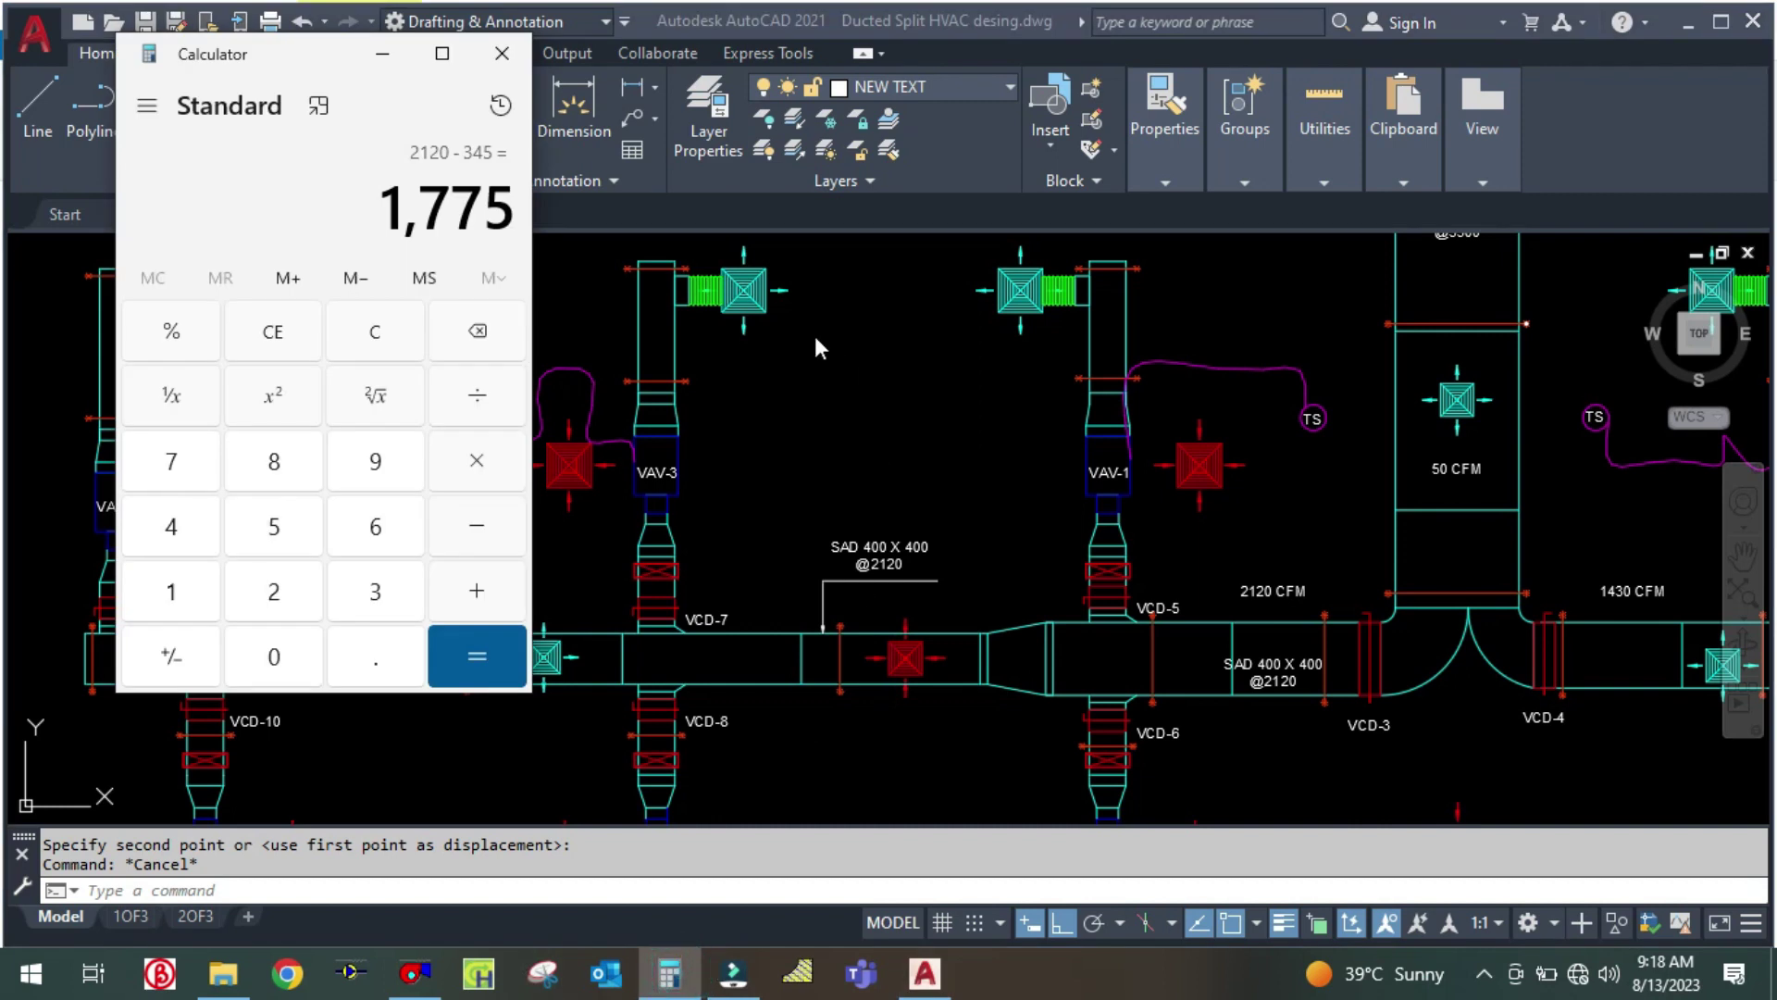
{"action": "type", "text": "345"}
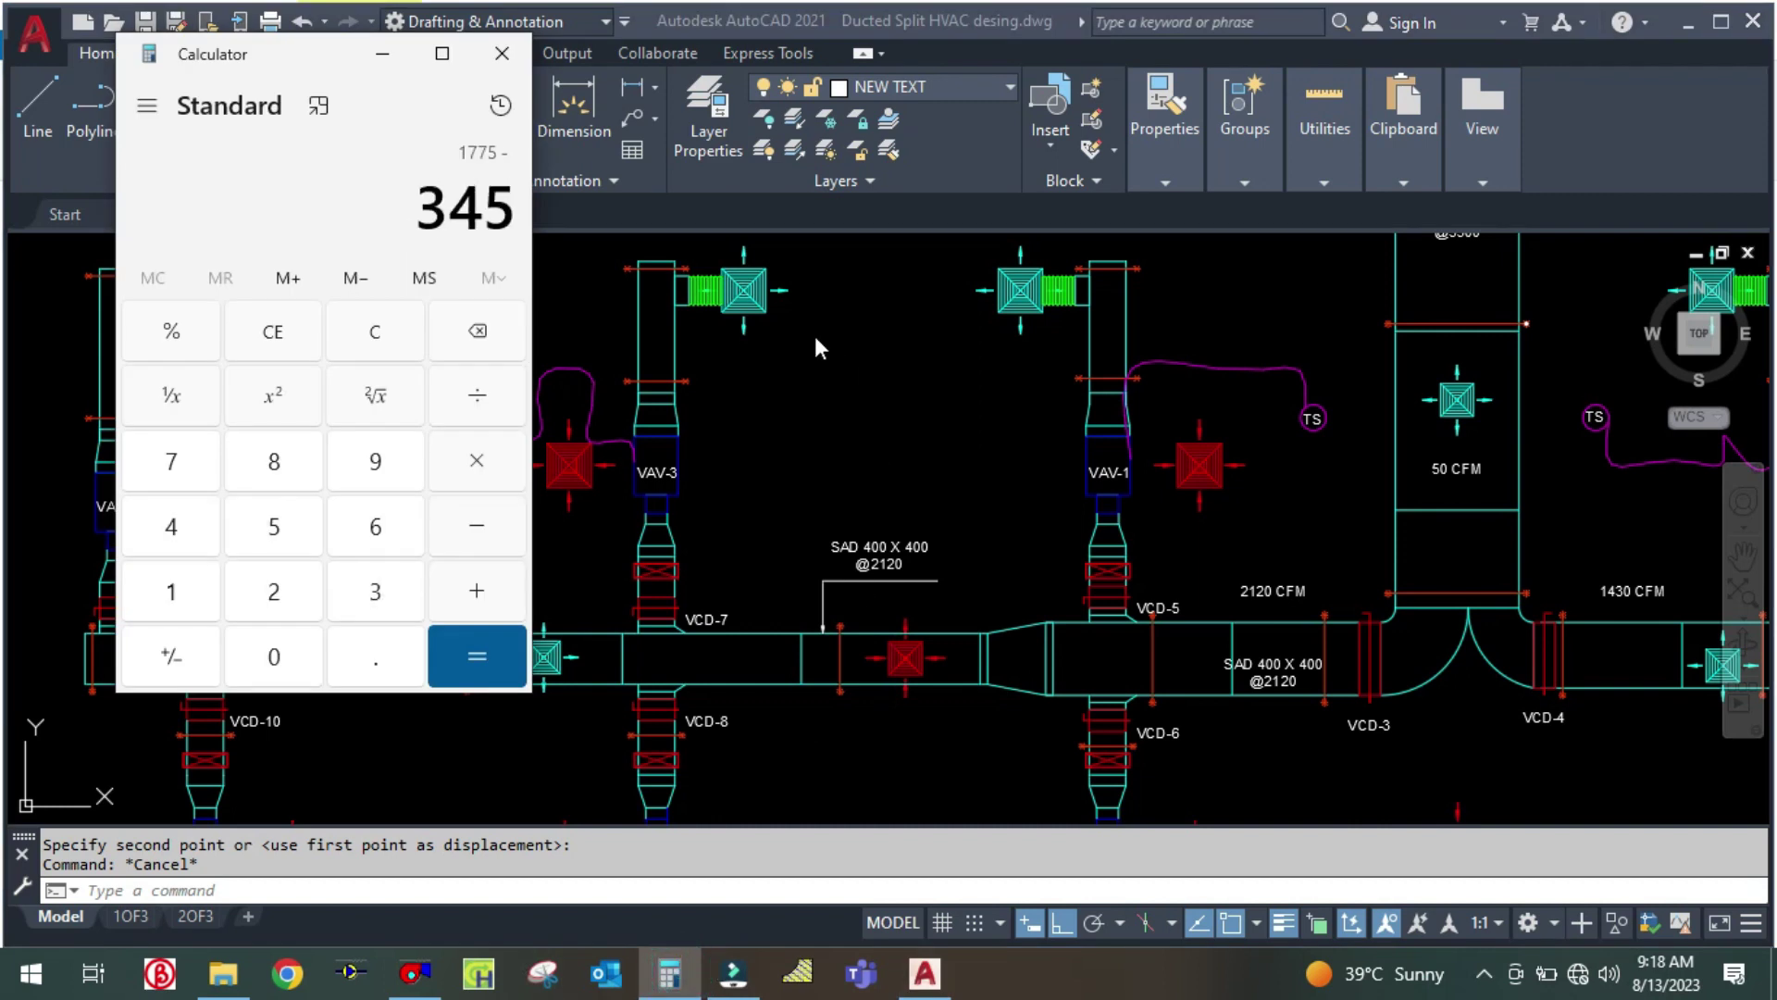
{"action": "key", "text": "Return"}
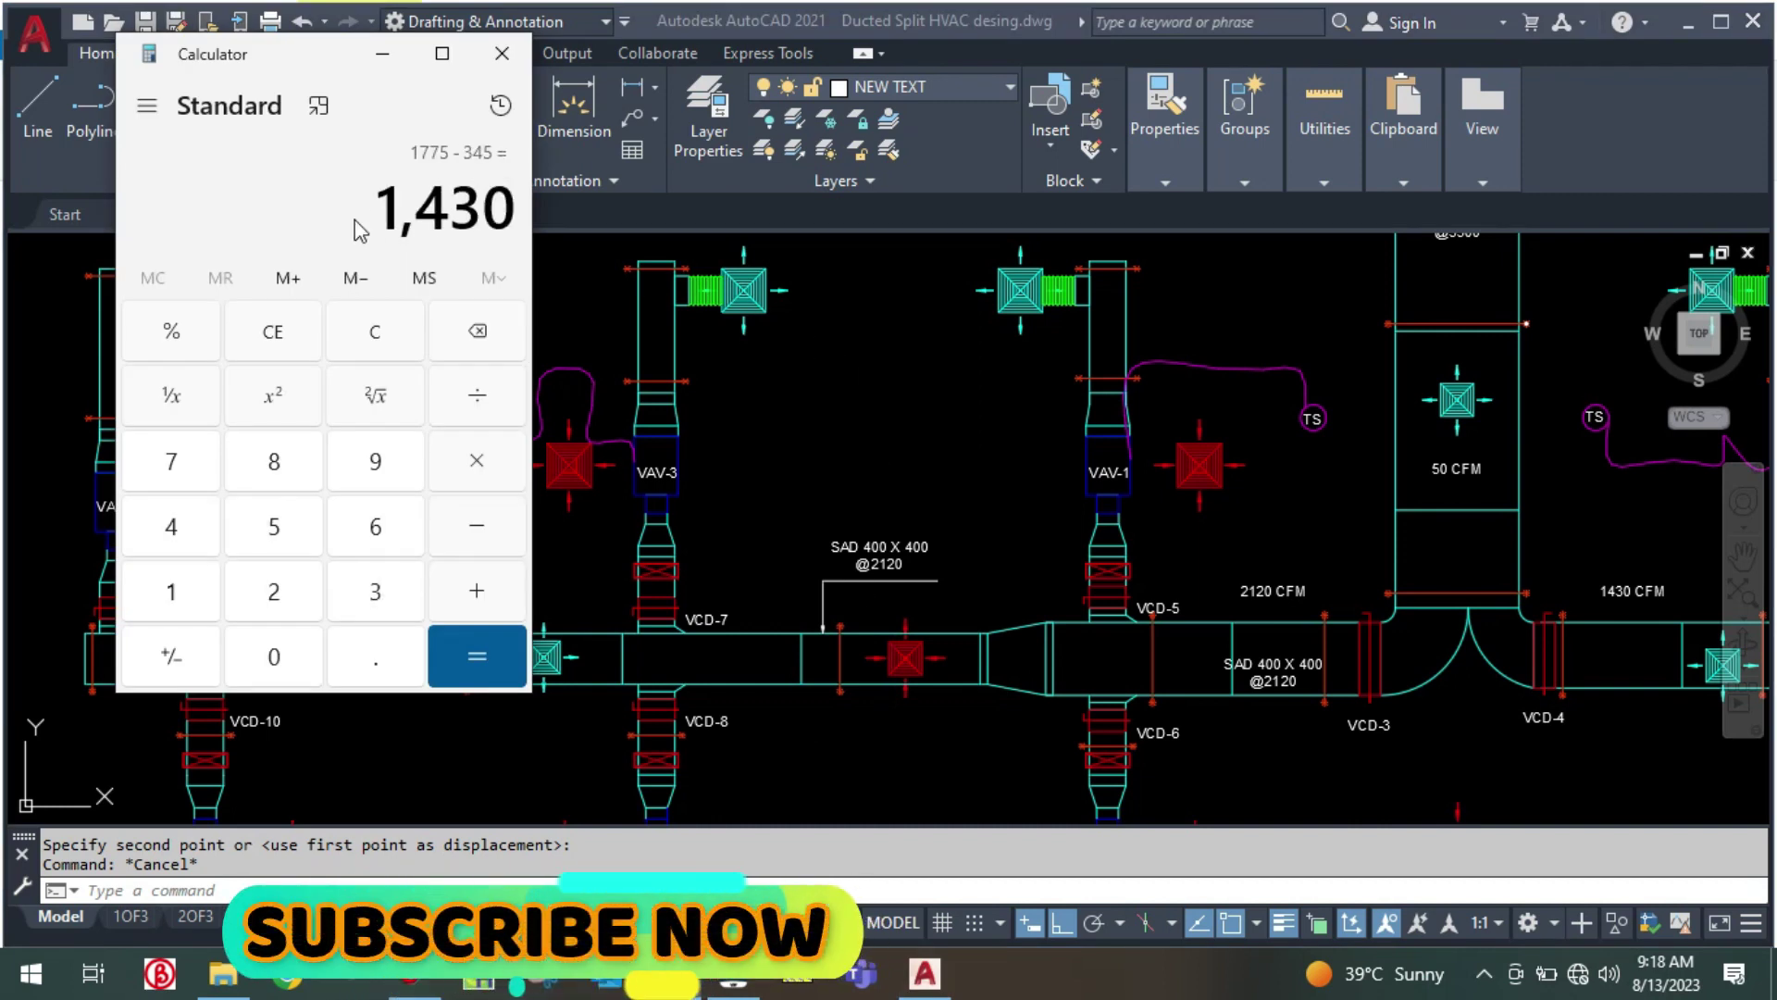
{"action": "left_click", "coordinate": [852, 390]}
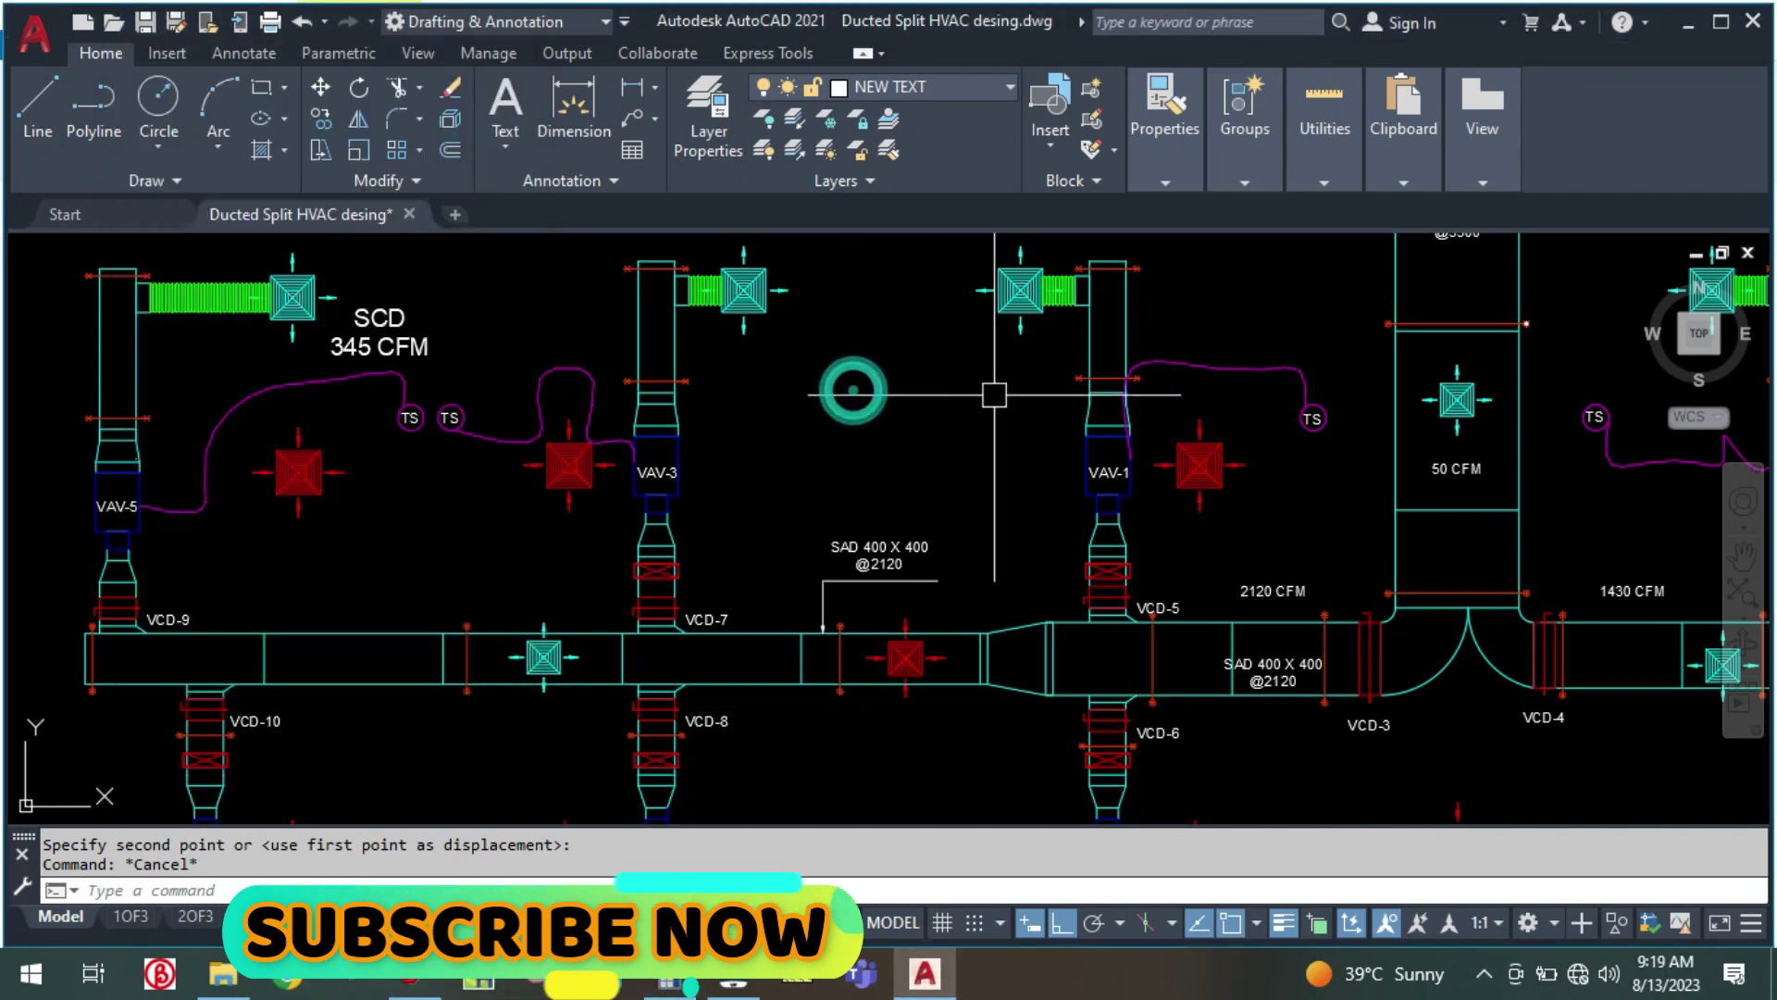
Review the duct run's diffusers in the layout and subtract 25 CFM from 1430 in Calculator
{"action": "left_click_drag", "start_coordinate": [994, 396], "coordinate": [903, 499]}
{"action": "left_click_drag", "start_coordinate": [1383, 545], "coordinate": [1401, 447]}
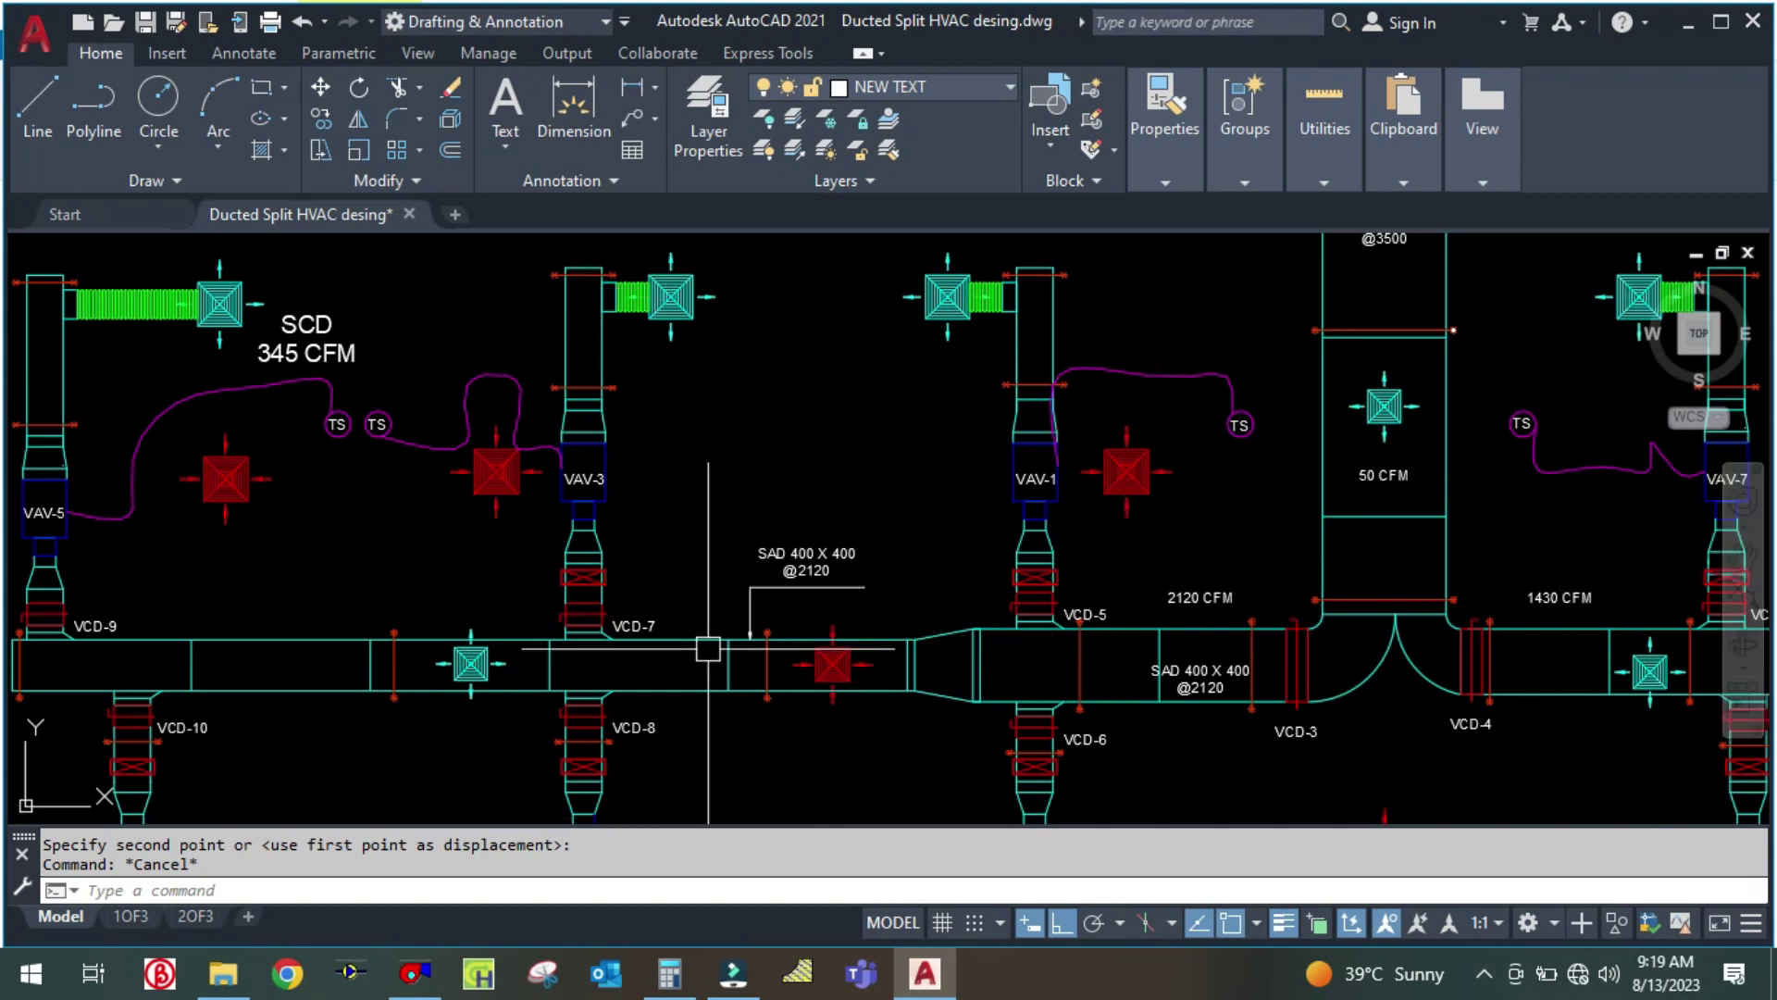
{"action": "left_click", "coordinate": [672, 974]}
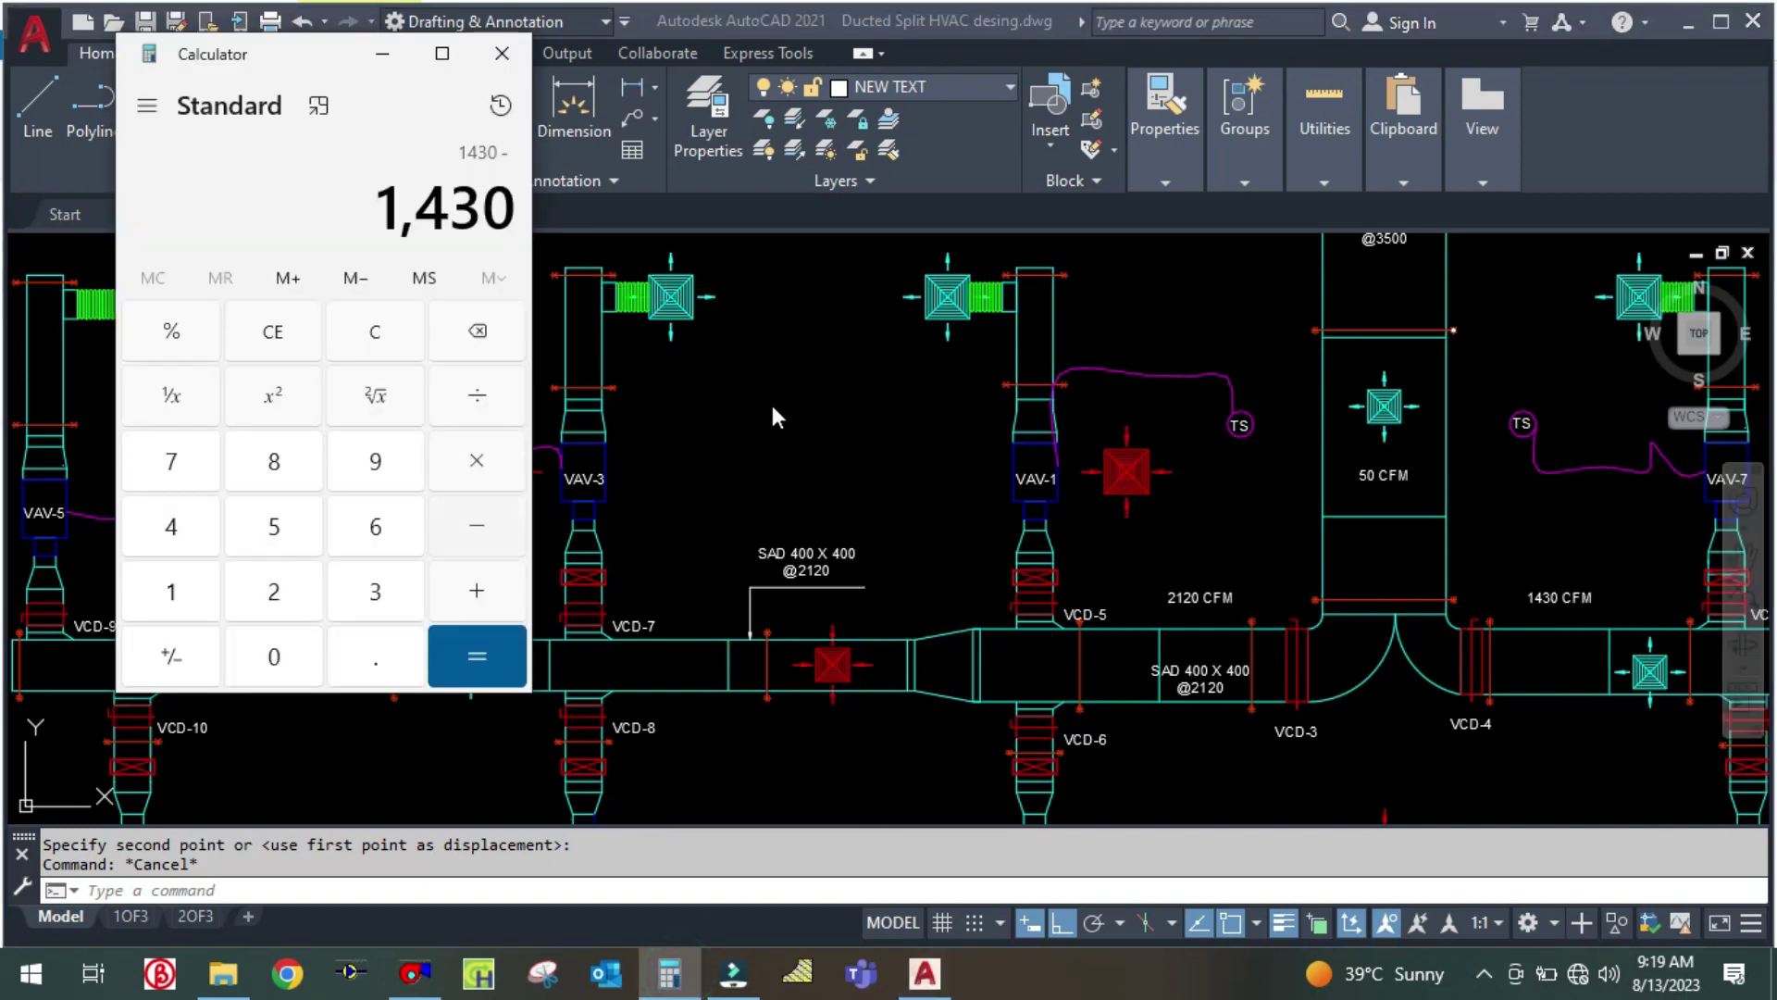
{"action": "type", "text": "2"}
{"action": "key", "text": "Return"}
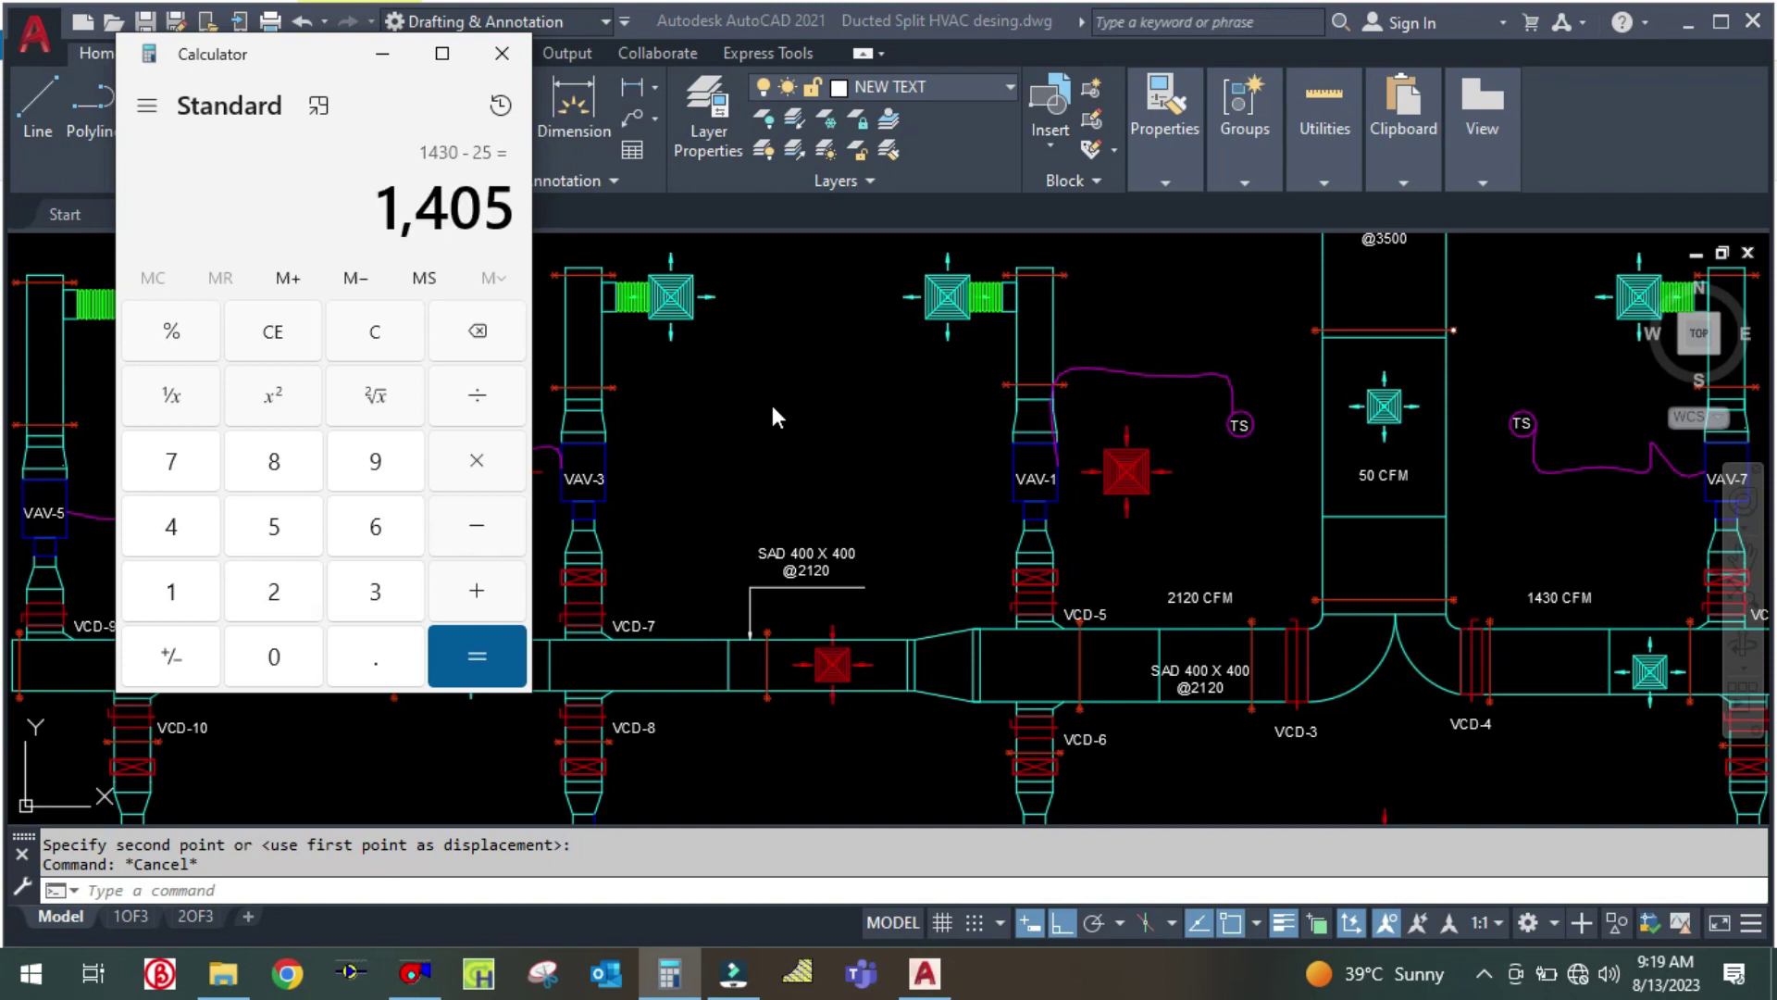
{"action": "left_click", "coordinate": [383, 53]}
Switch to DuctSizer, change it to US units and set the flow rate to 1405 cfm
{"action": "left_click", "coordinate": [414, 973]}
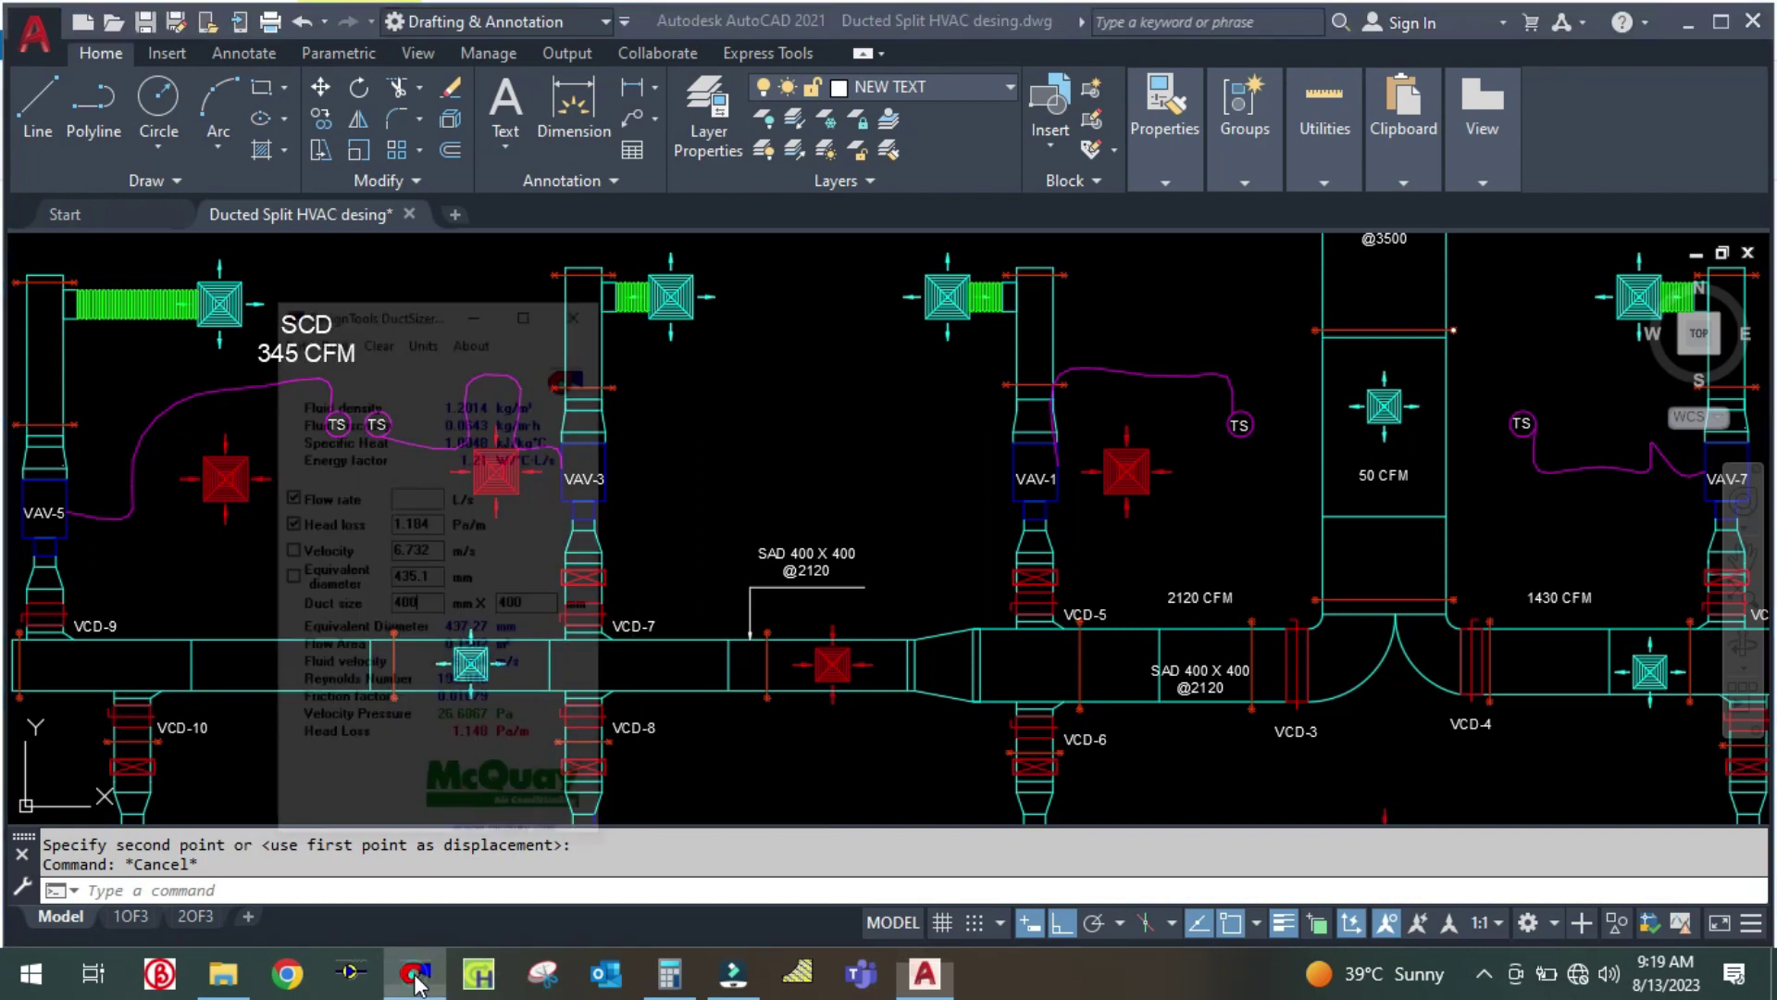
{"action": "left_click", "coordinate": [417, 204]}
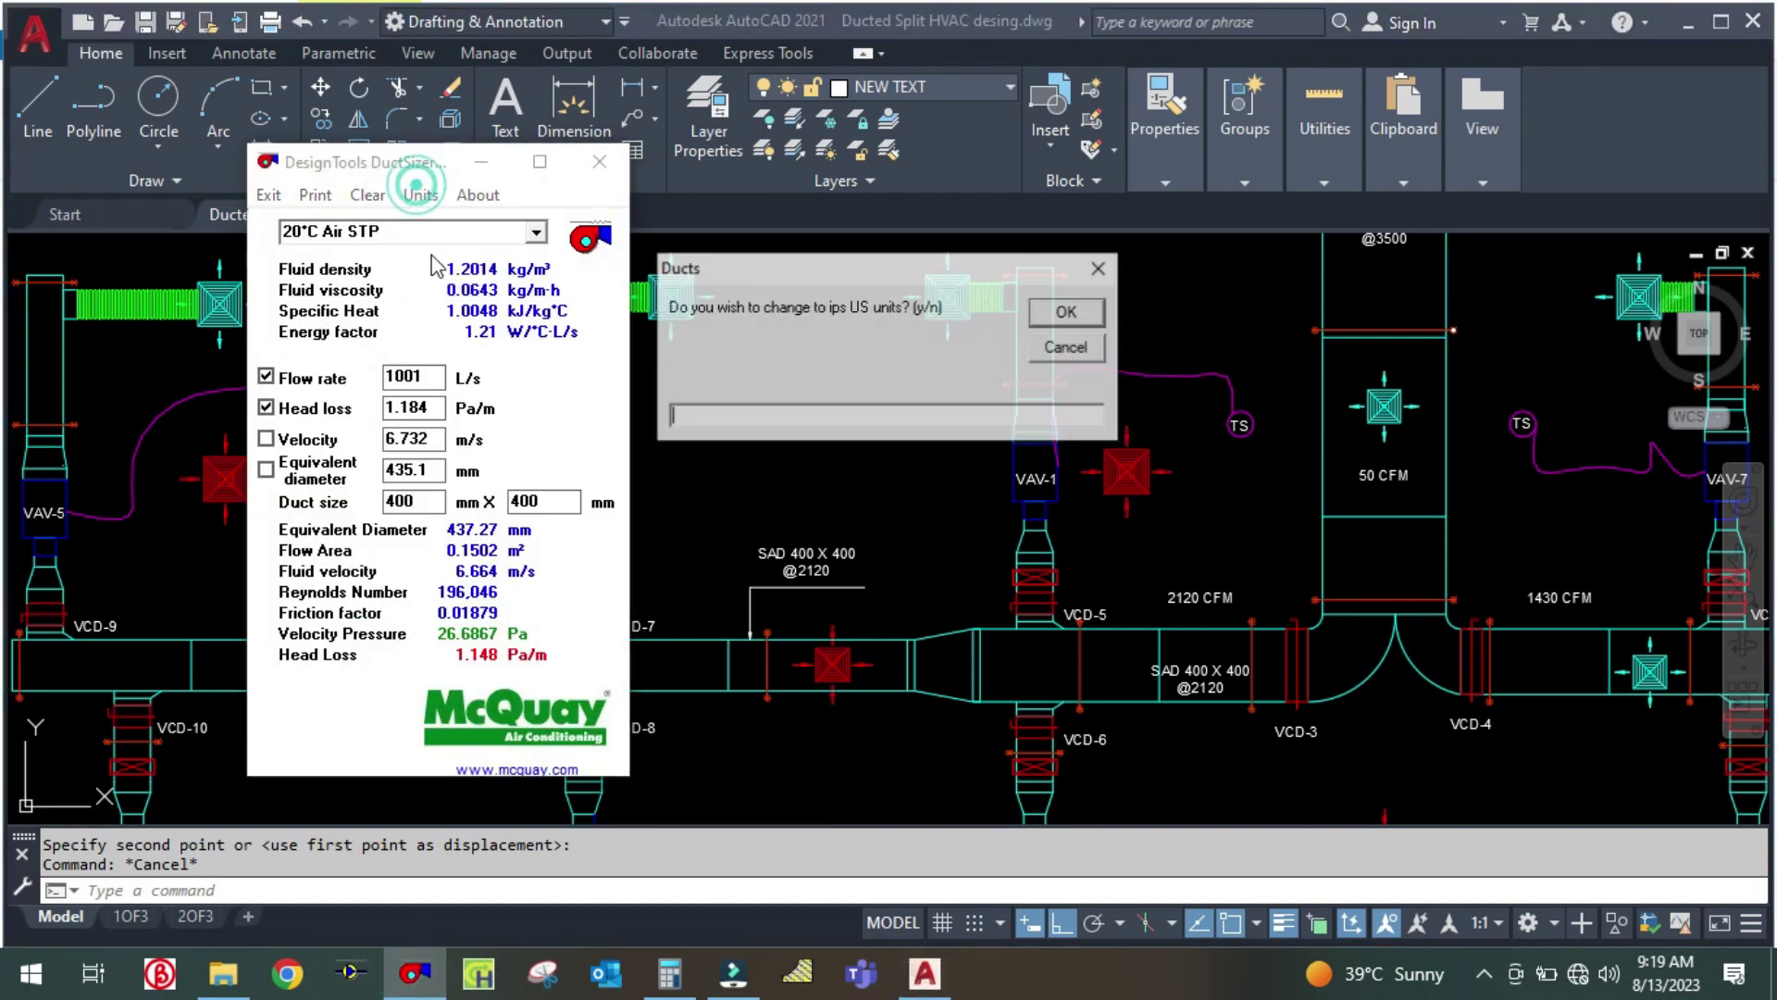
{"action": "type", "text": "Y"}
{"action": "key", "text": "Return"}
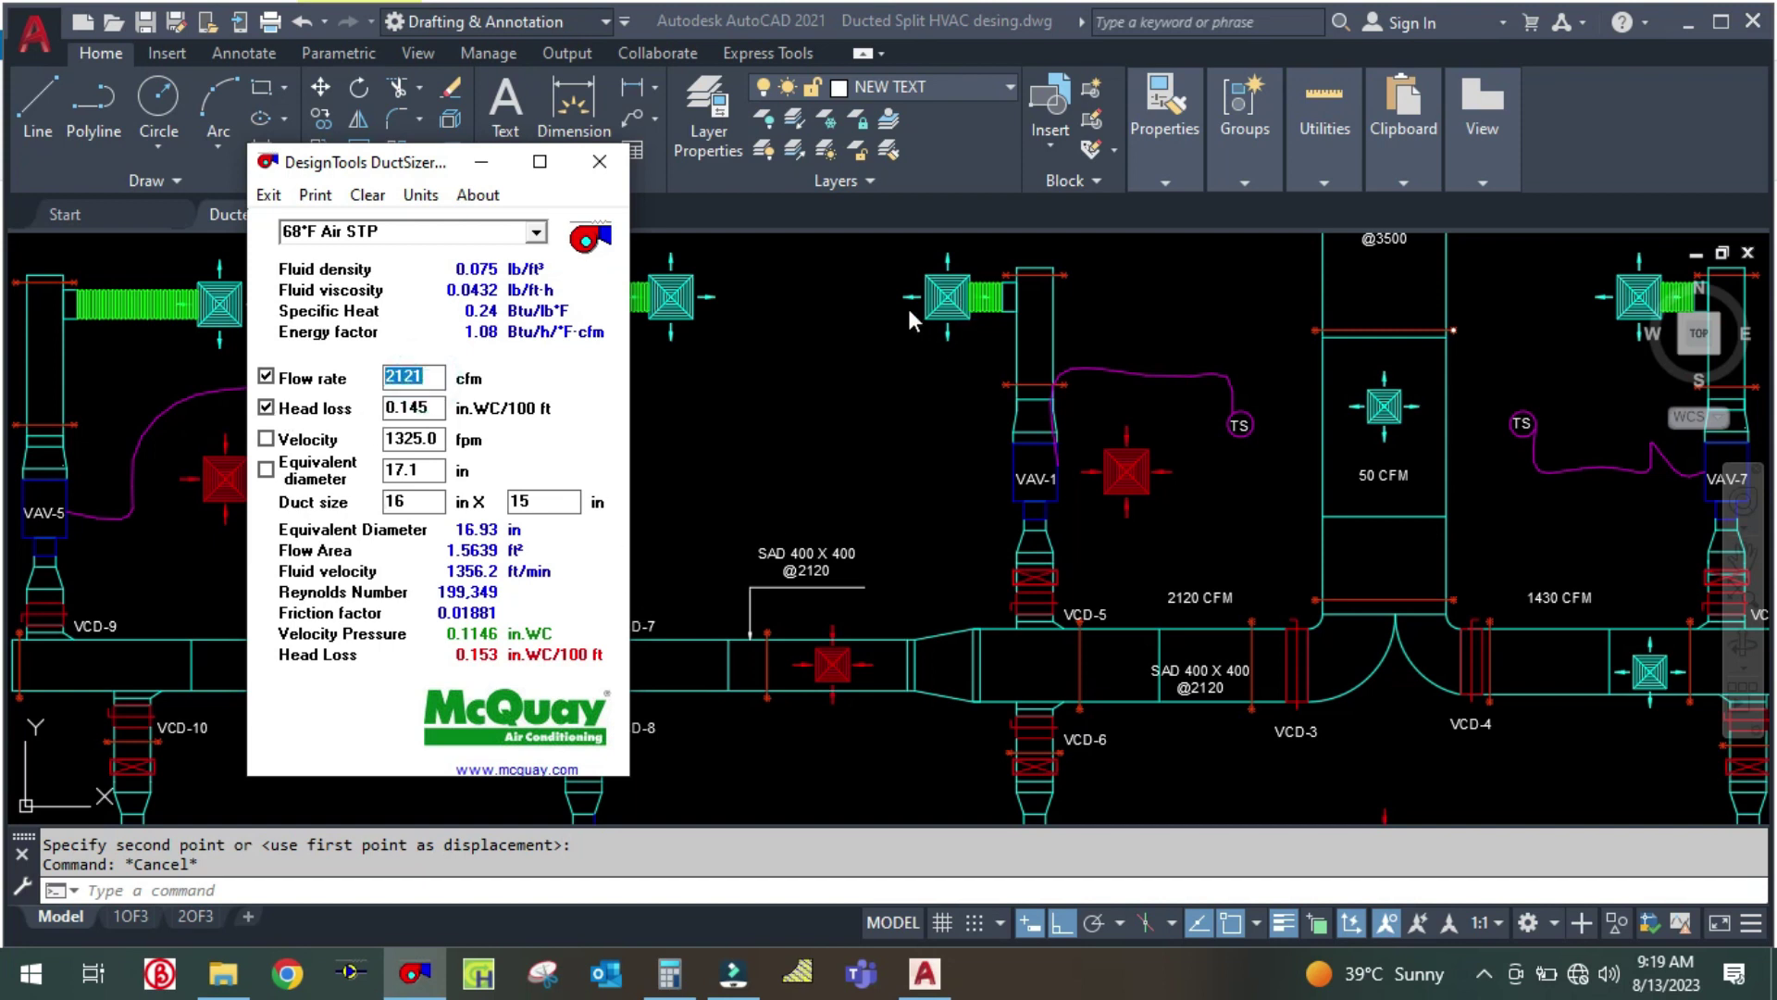
{"action": "type", "text": "1405"}
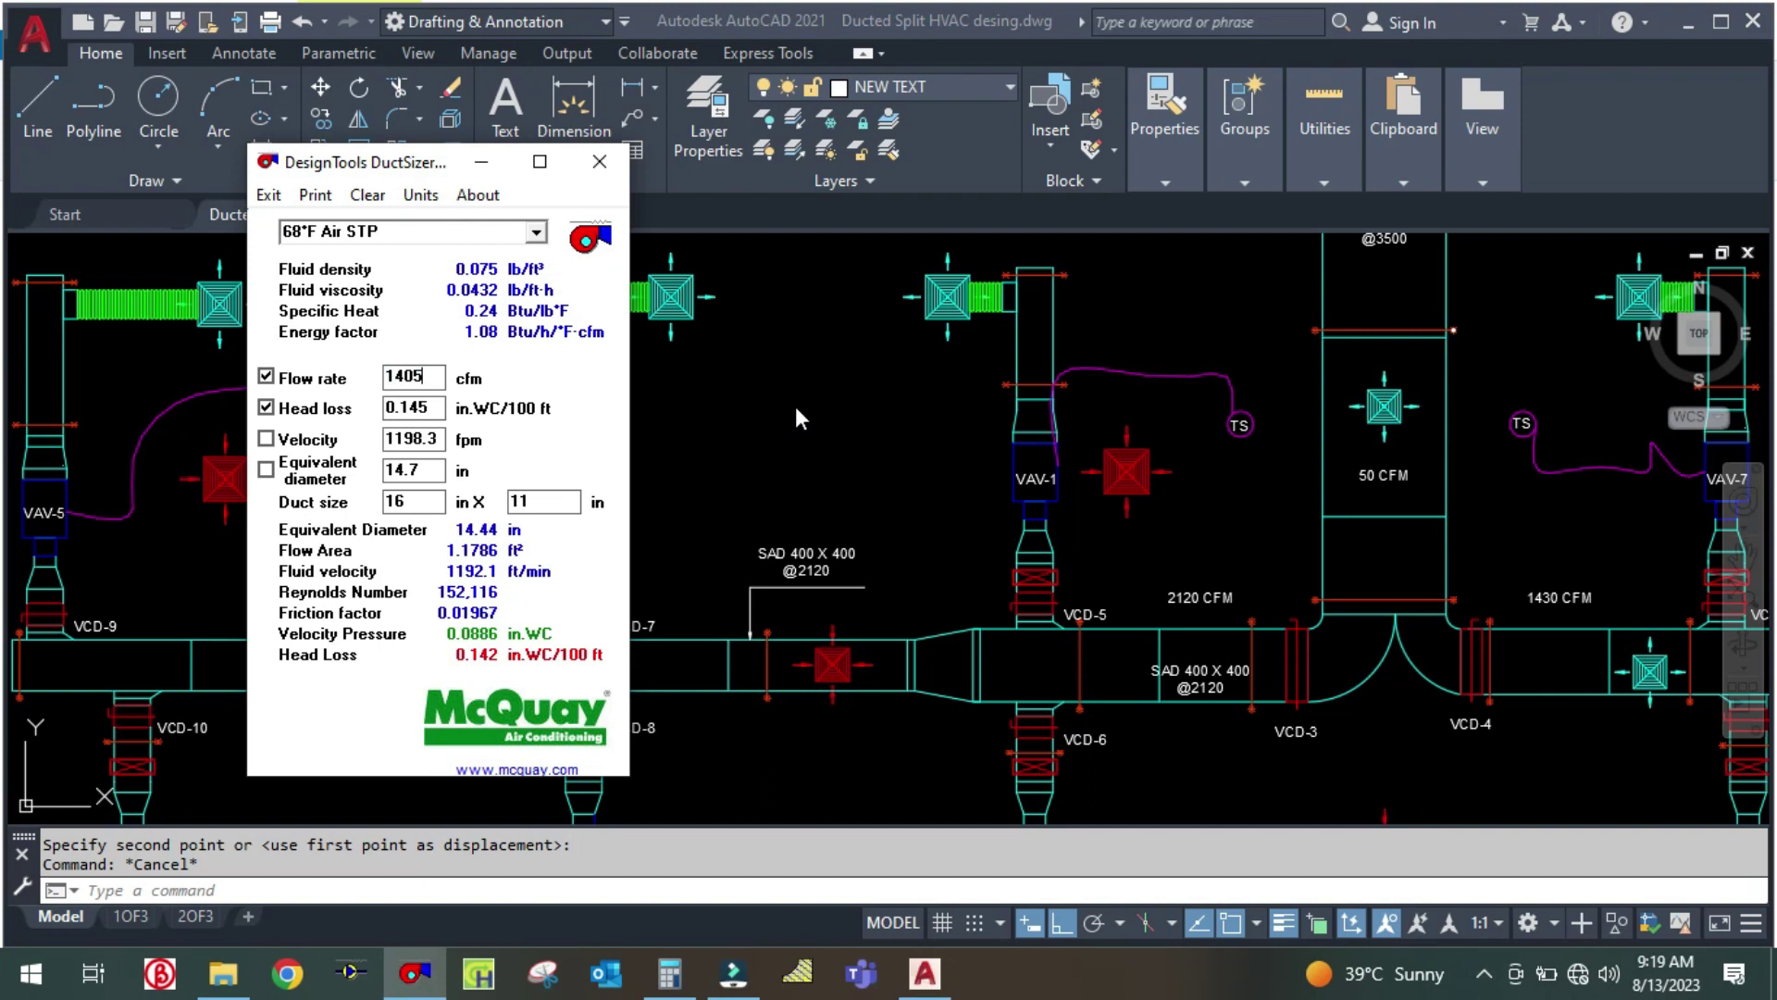
Change DuctSizer back to metric units and set the first duct side to 350 mm
{"action": "left_click", "coordinate": [412, 196]}
{"action": "type", "text": "Y"}
{"action": "key", "text": "Return"}
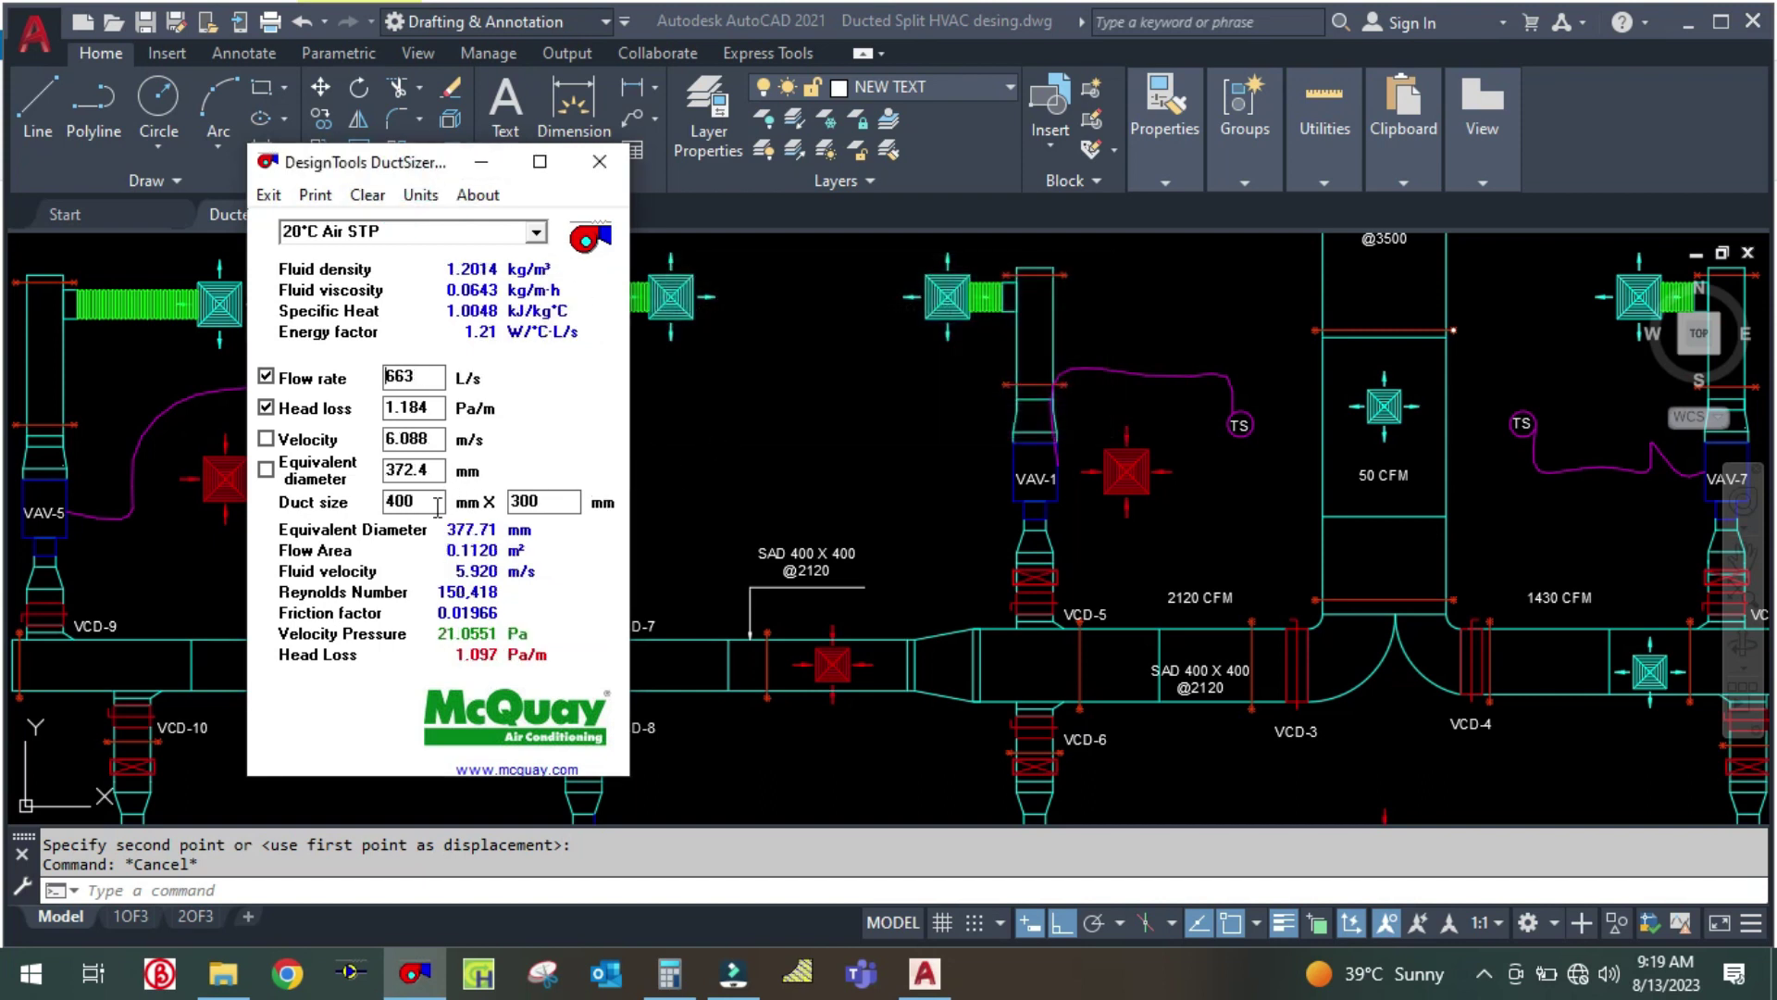
{"action": "double_click", "coordinate": [432, 506]}
{"action": "type", "text": "350"}
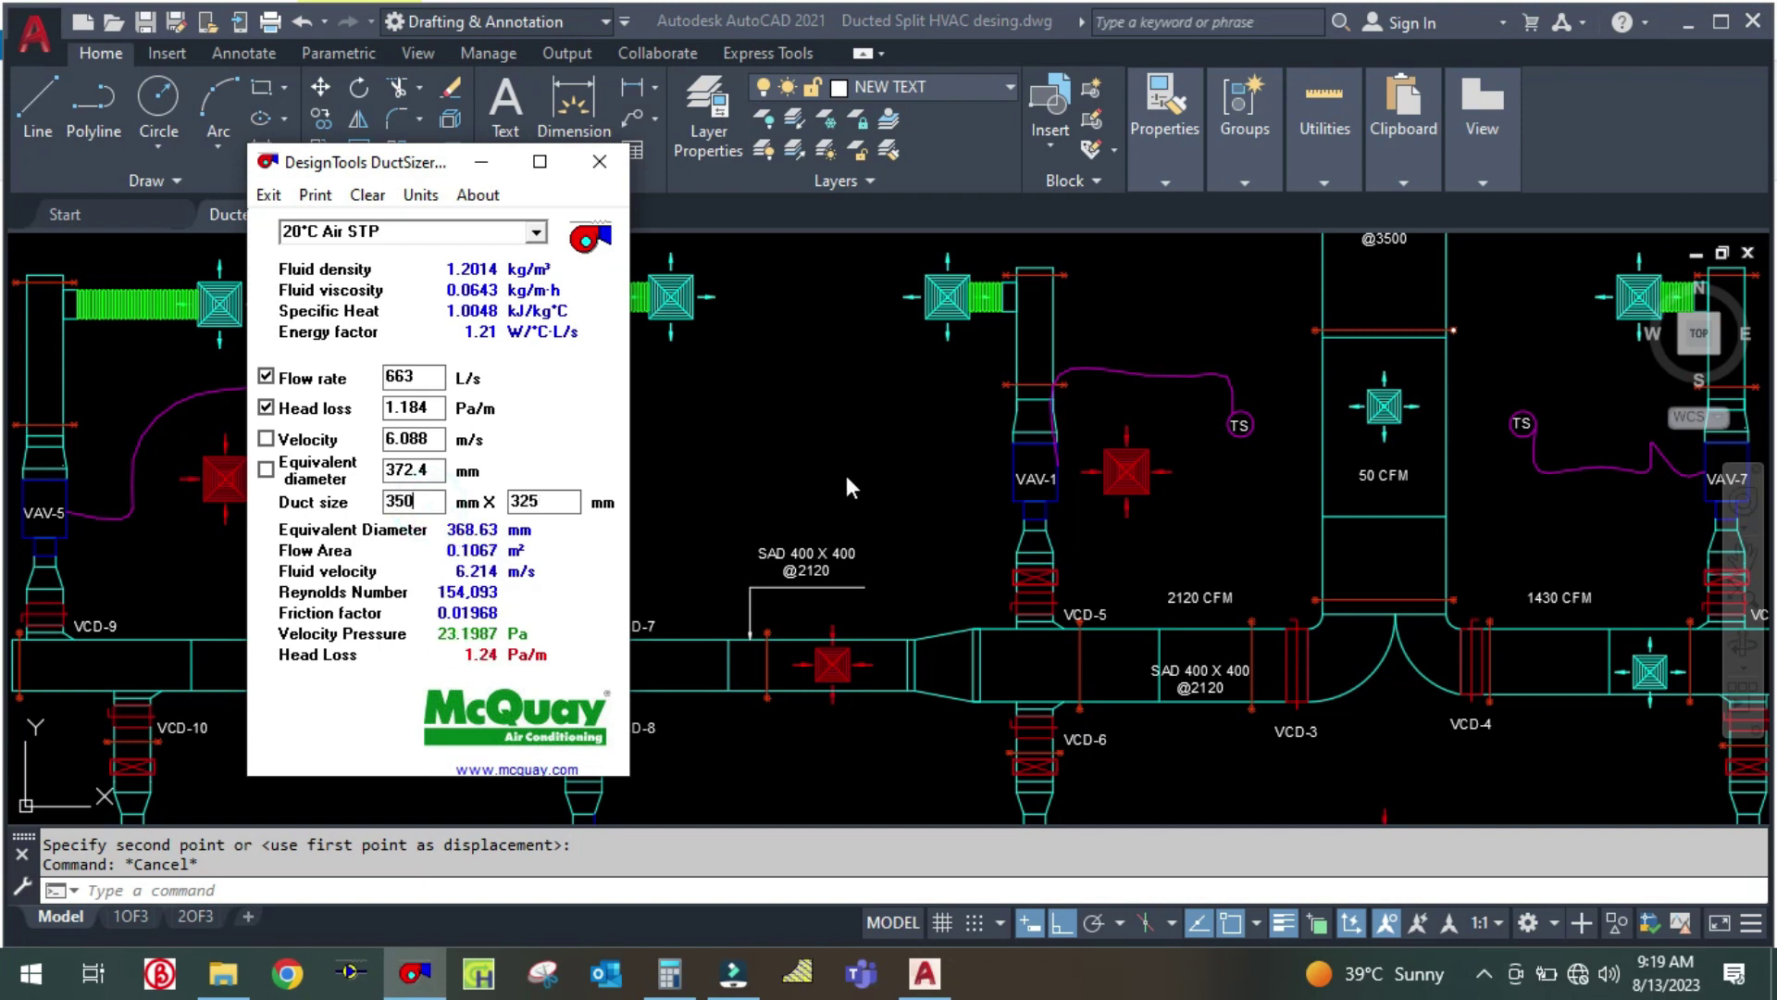
{"action": "left_click", "coordinate": [481, 162]}
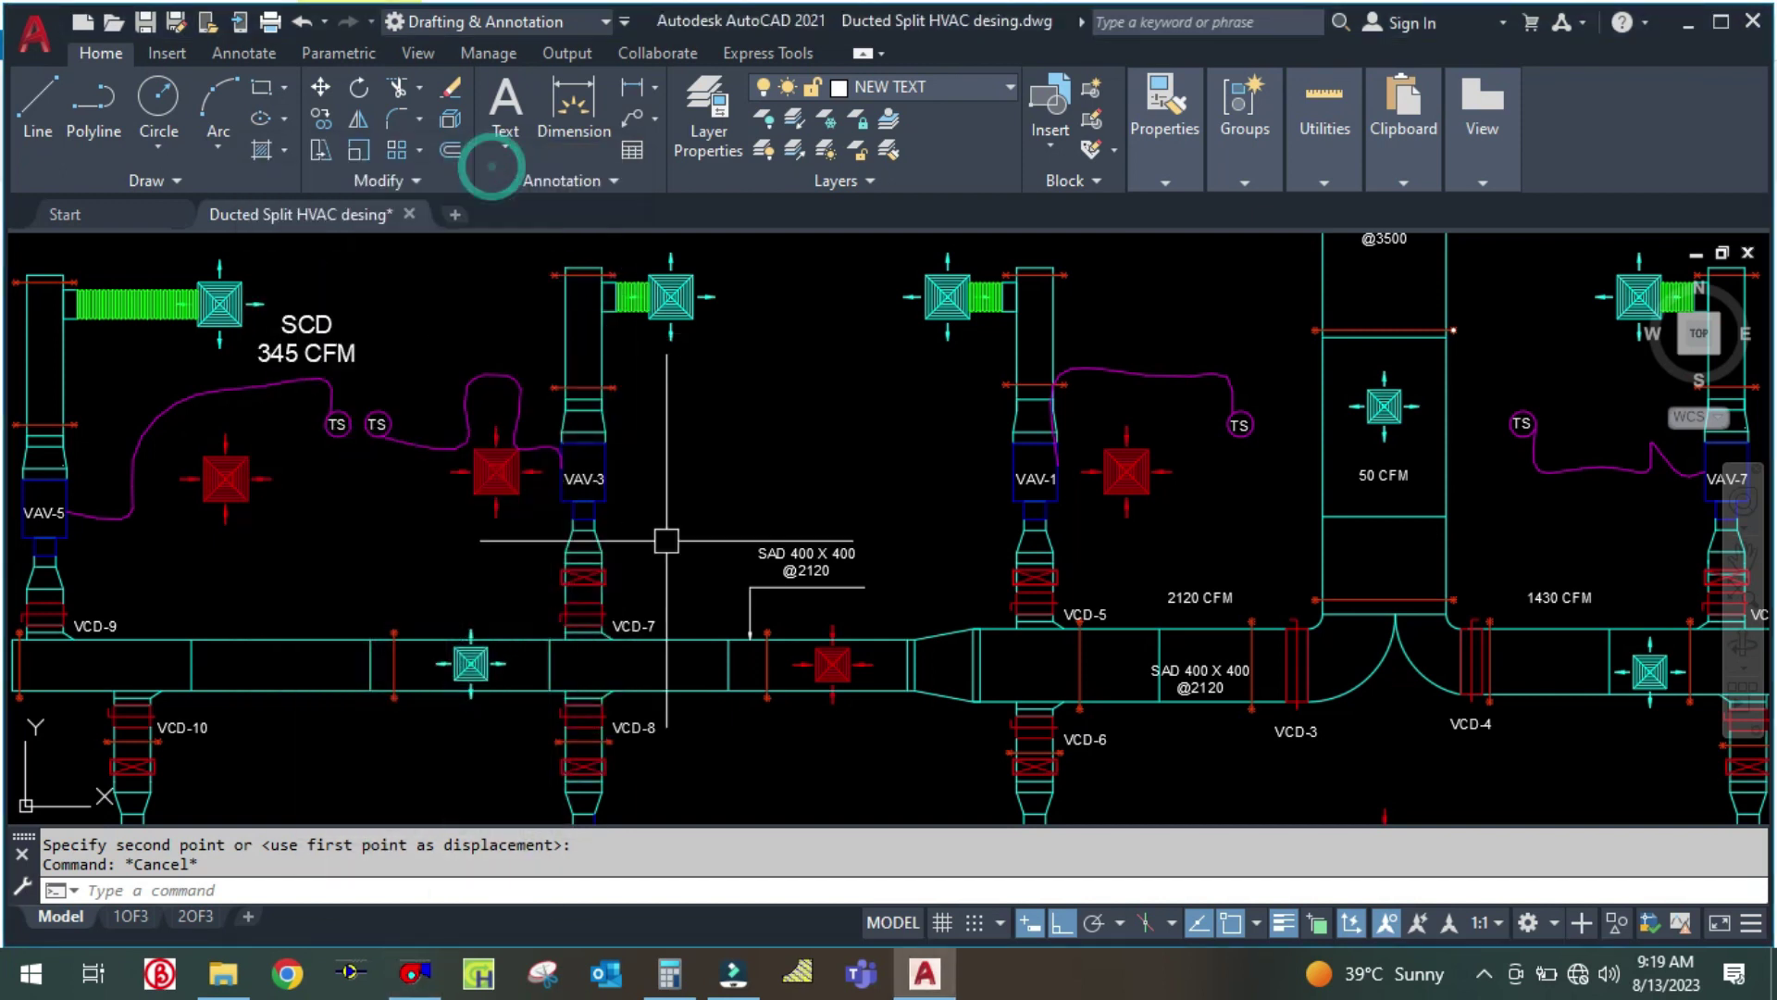
Change the duct size in the leader label between VCD-7 and VCD-5 to SAD 350 X 350
{"action": "scroll", "coordinate": [801, 586], "scroll_direction": "up", "scroll_amount": 3}
{"action": "left_click", "coordinate": [805, 504]}
{"action": "double_click", "coordinate": [809, 502]}
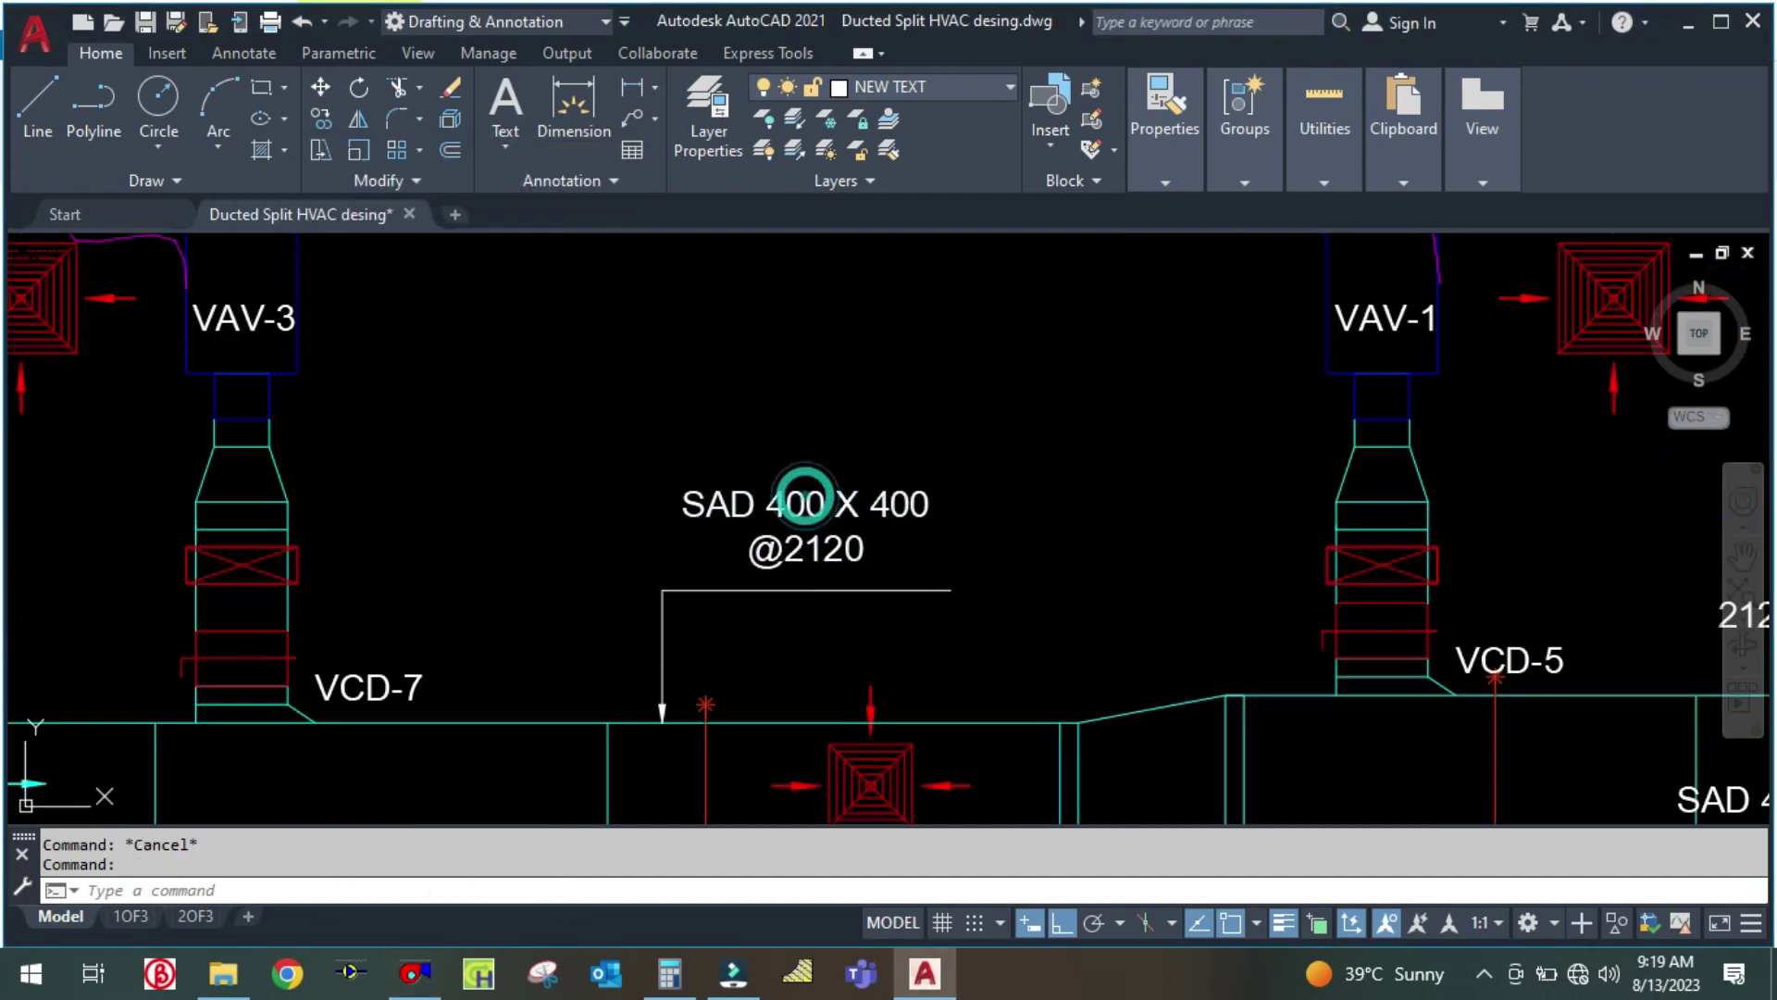
{"action": "left_click", "coordinate": [807, 505]}
{"action": "key", "text": "BackSpace"}
{"action": "key", "text": "BackSpace"}
{"action": "key", "text": "BackSpace"}
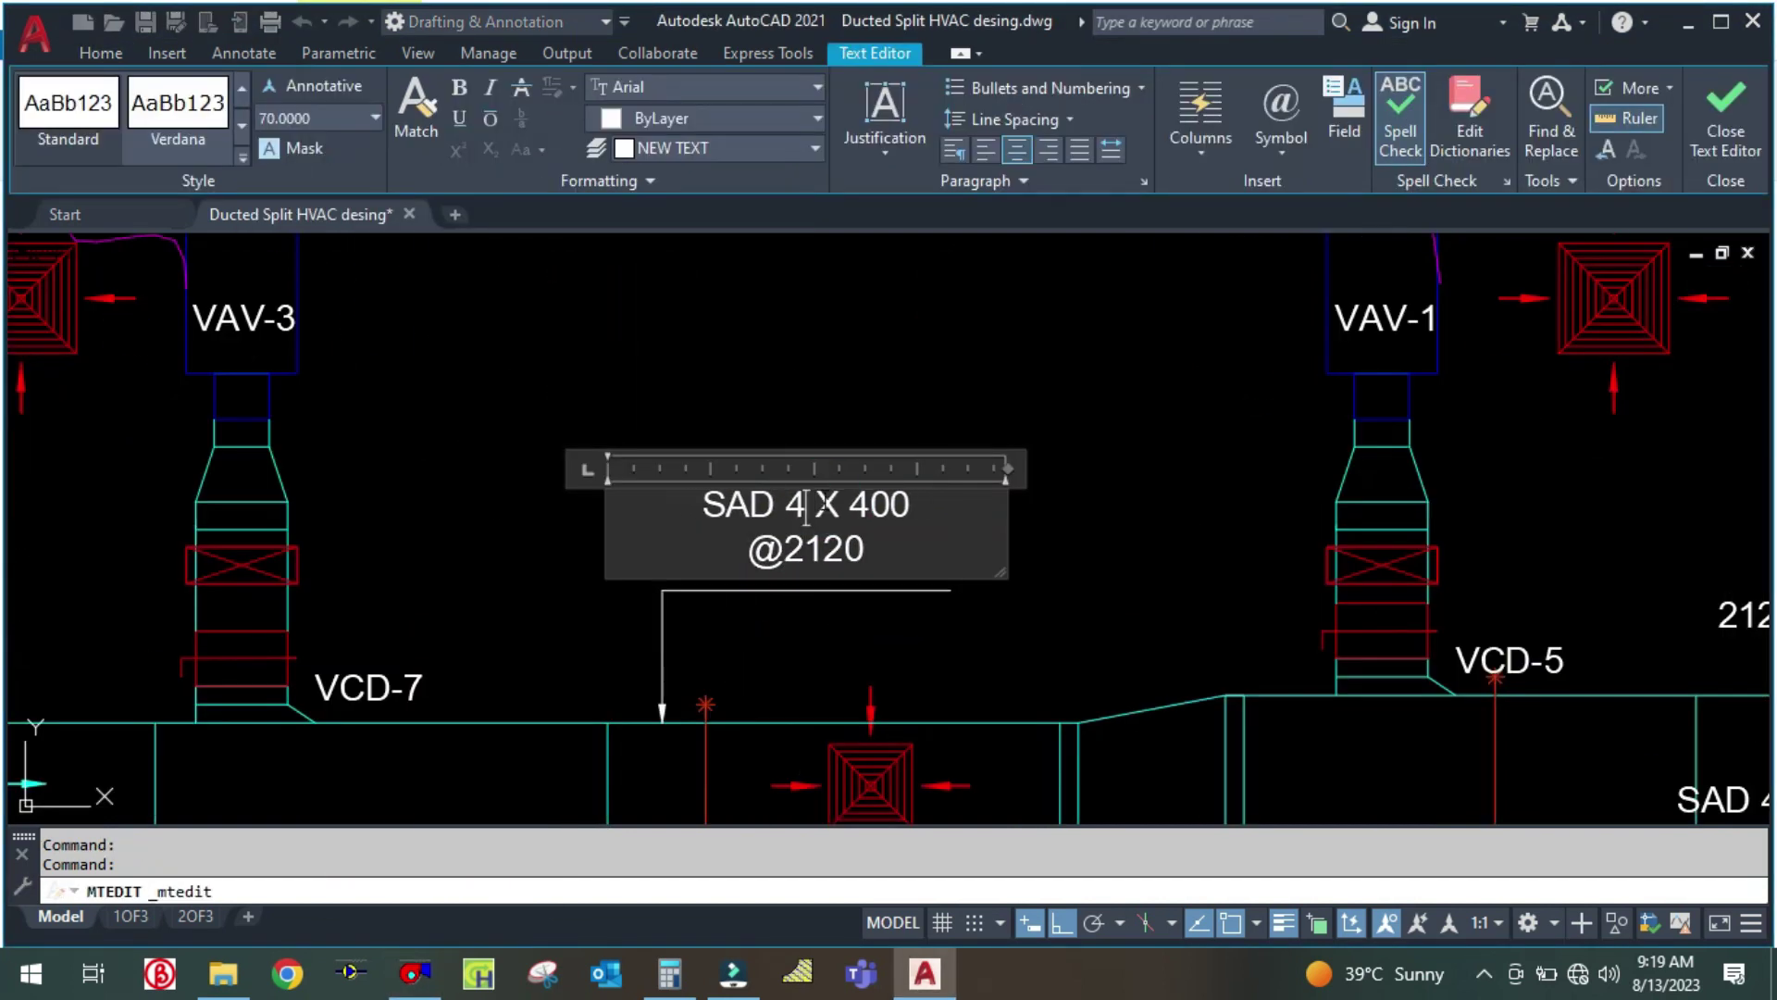
{"action": "type", "text": "350"}
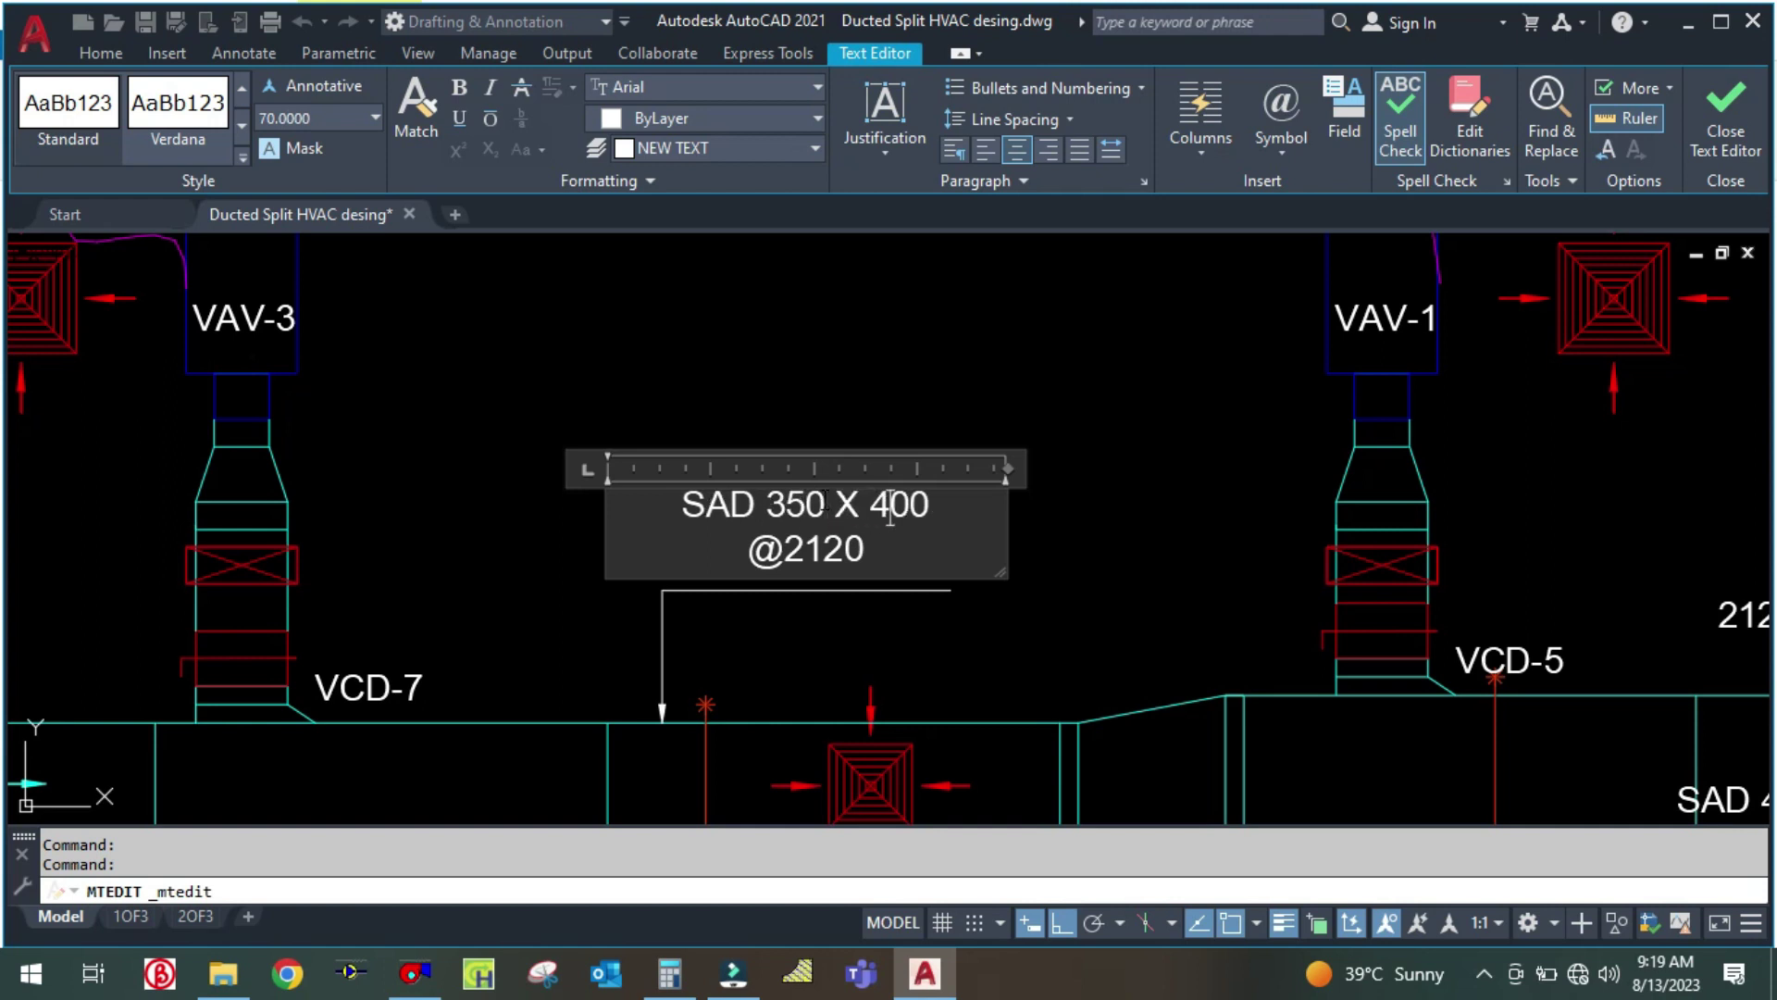
{"action": "key", "text": "BackSpace"}
{"action": "key", "text": "BackSpace"}
{"action": "key", "text": "BackSpace"}
{"action": "type", "text": "350"}
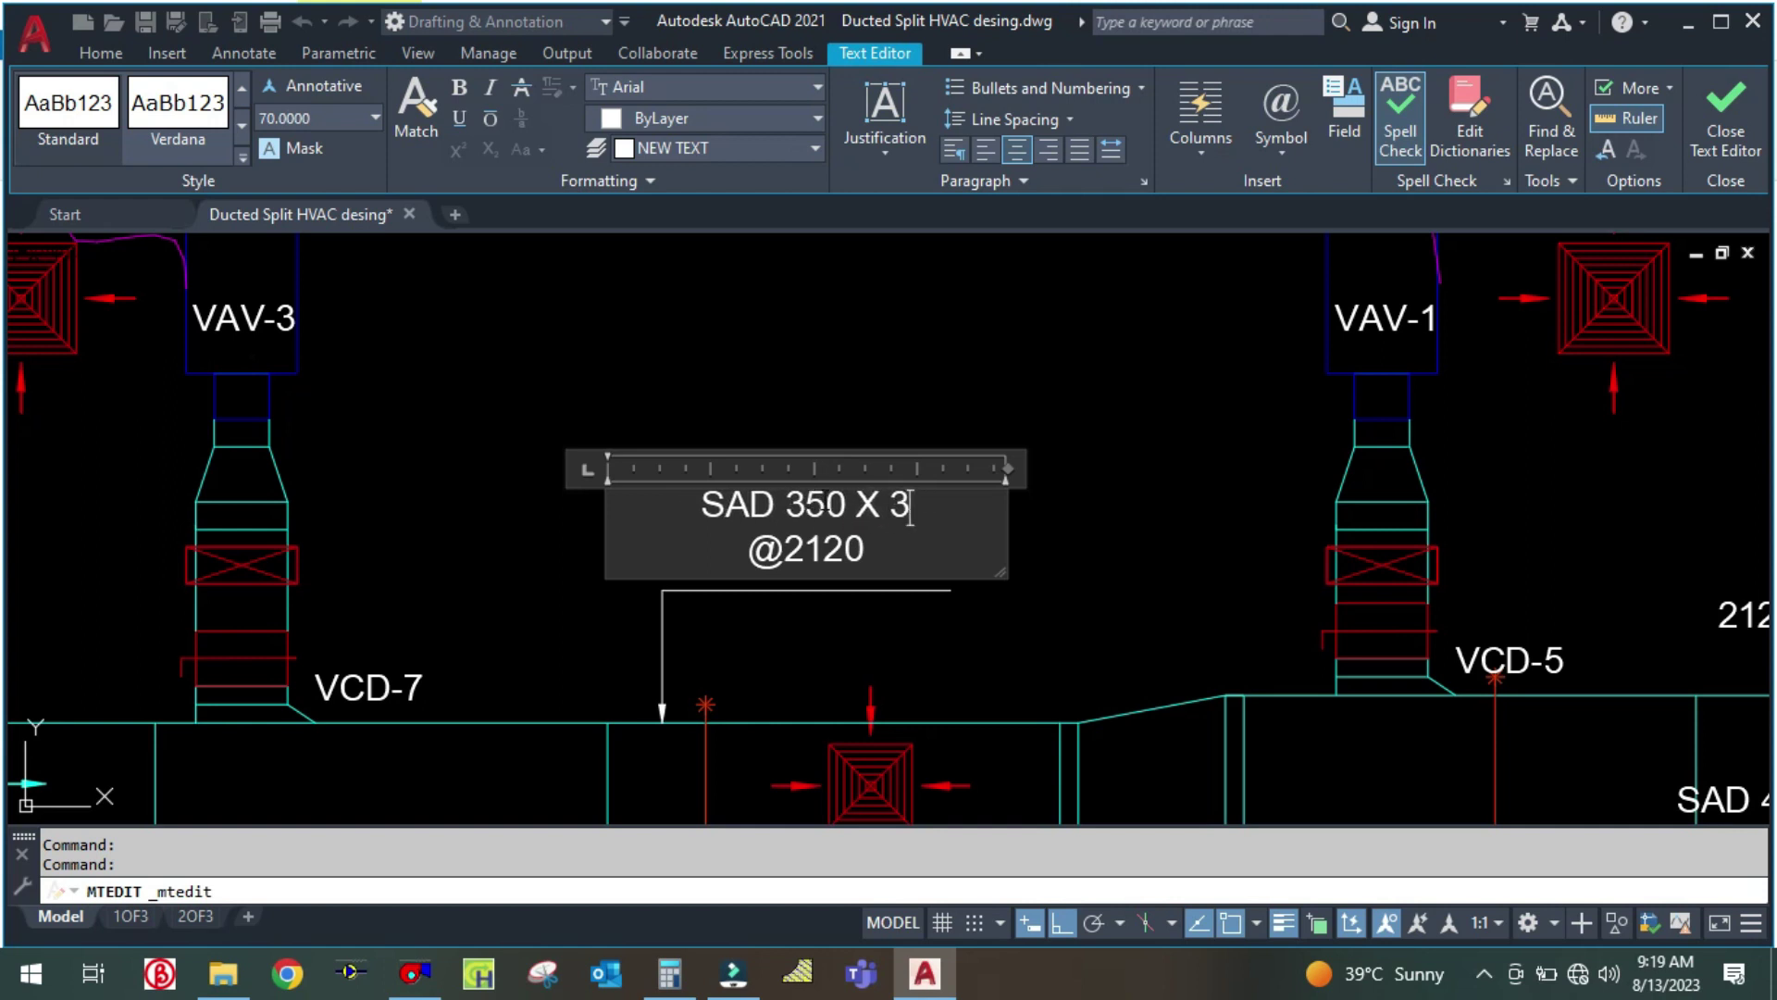
{"action": "key", "text": "BackSpace"}
{"action": "key", "text": "BackSpace"}
{"action": "type", "text": "405"}
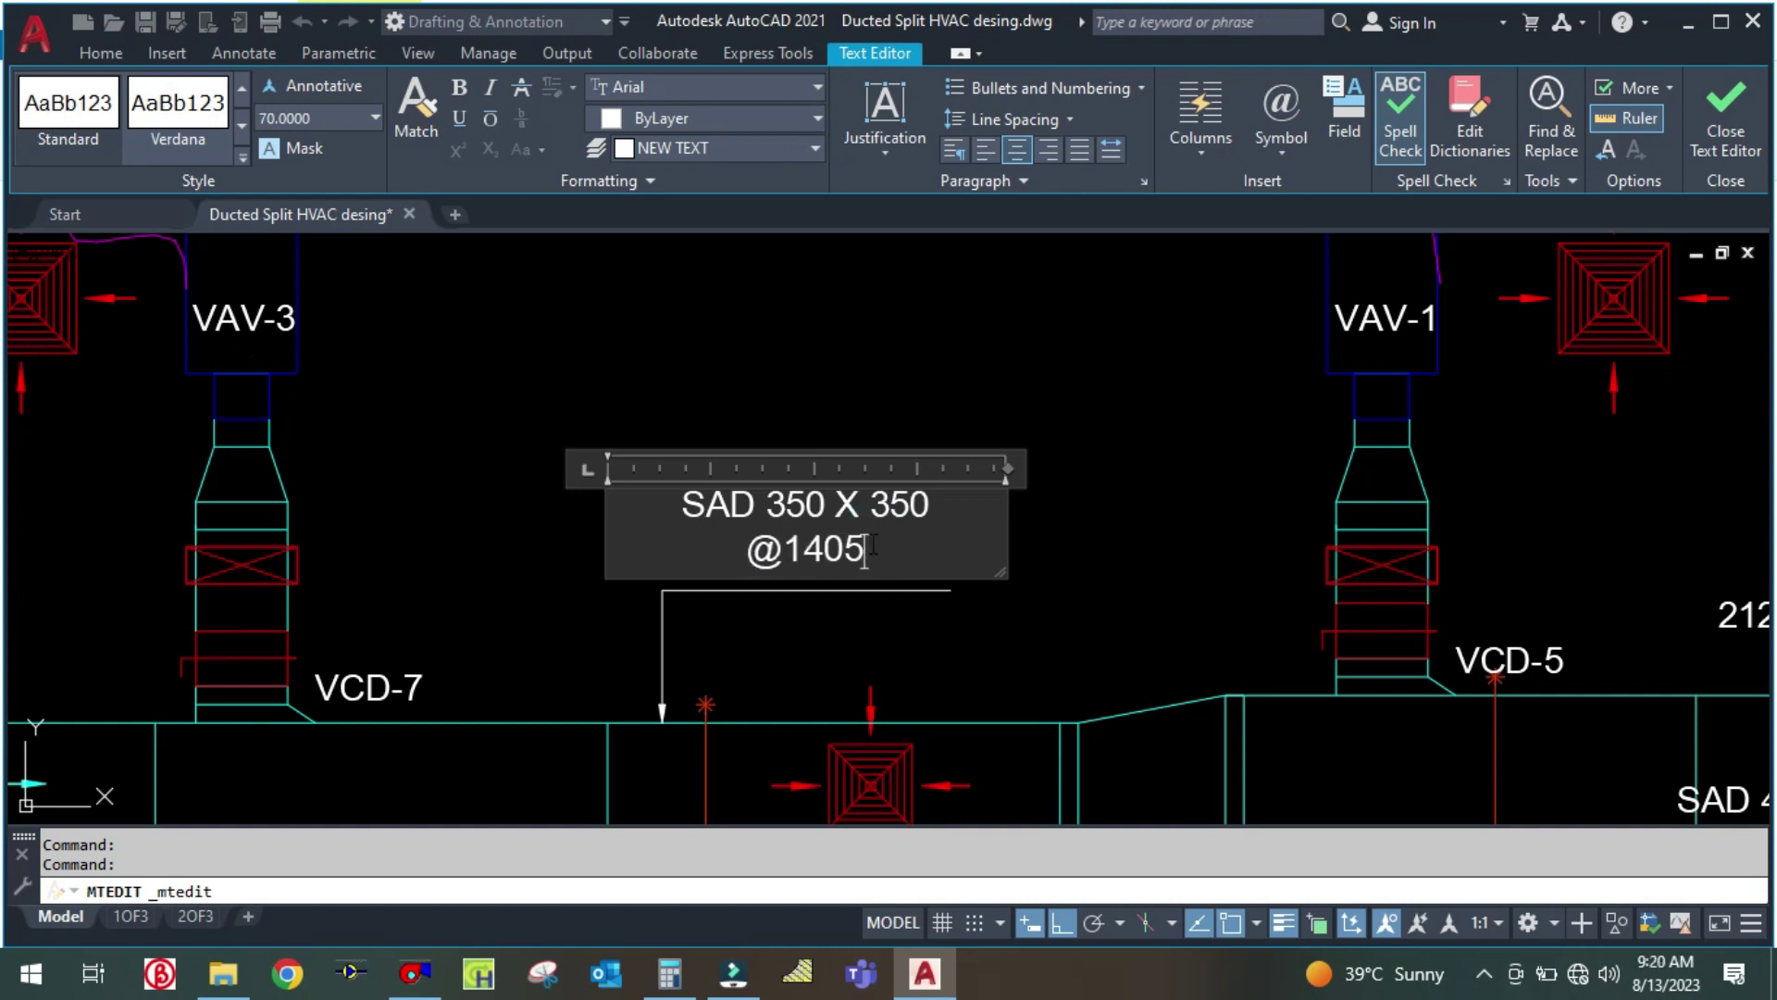
{"action": "type", "text": " CFM"}
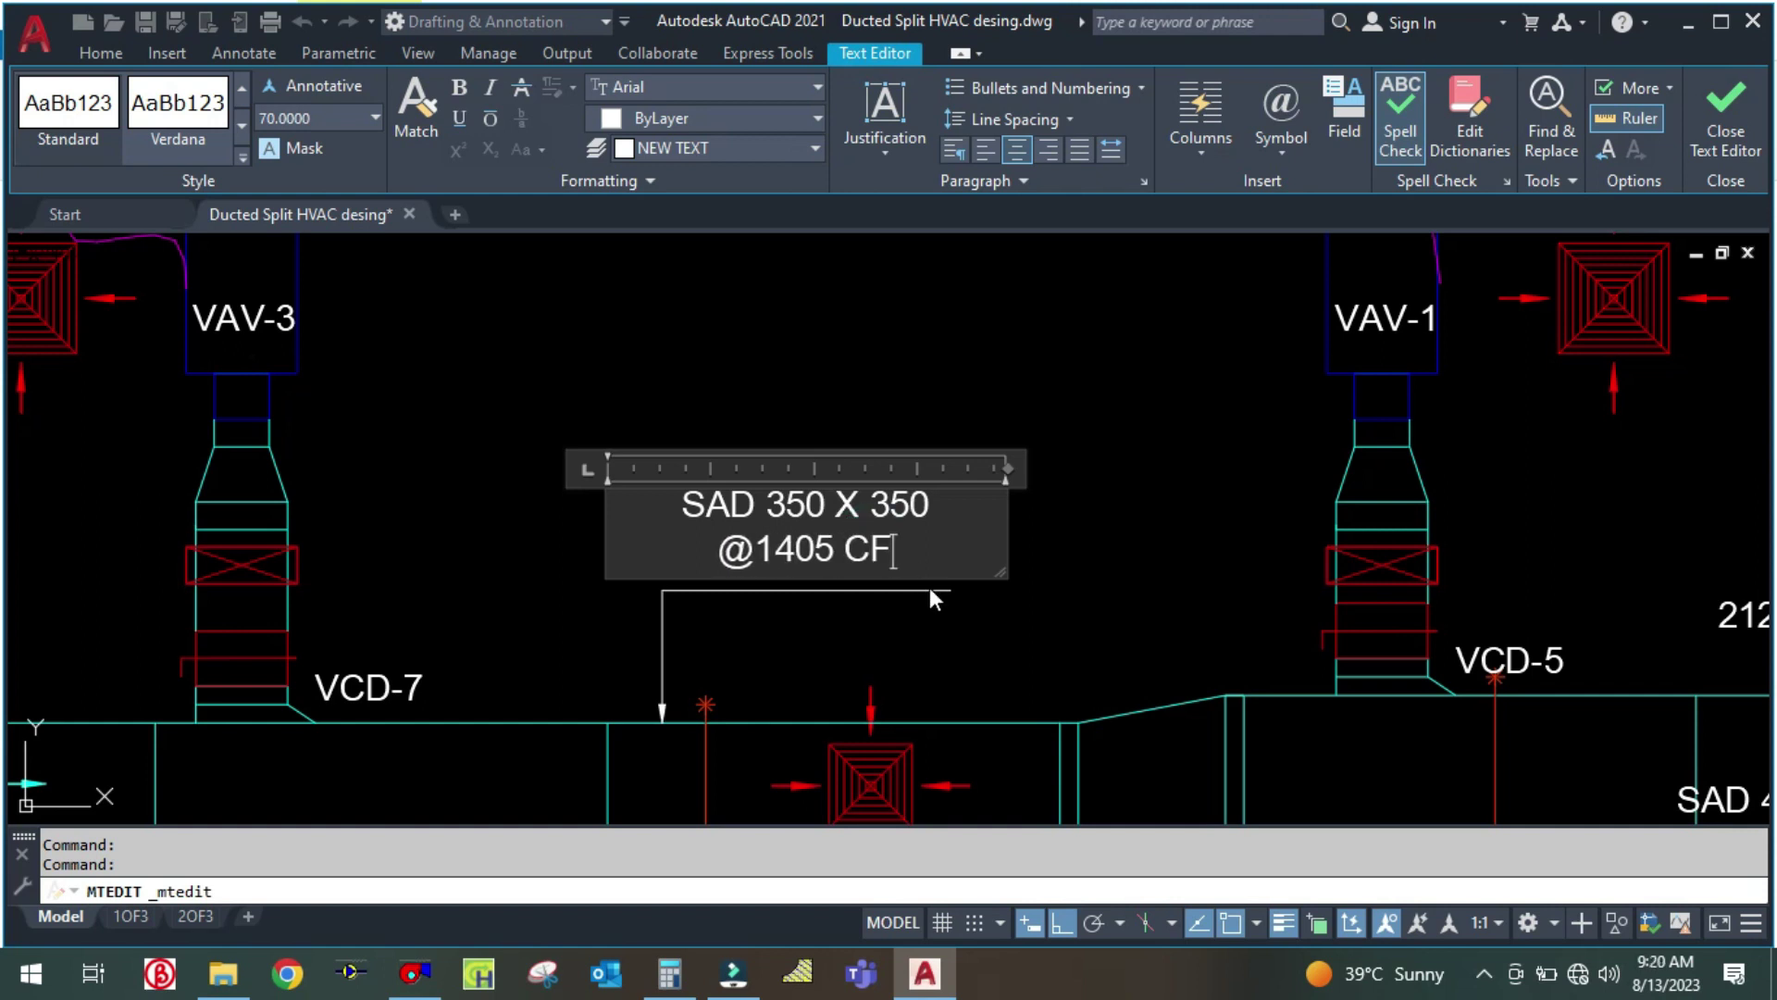
{"action": "left_click", "coordinate": [931, 588]}
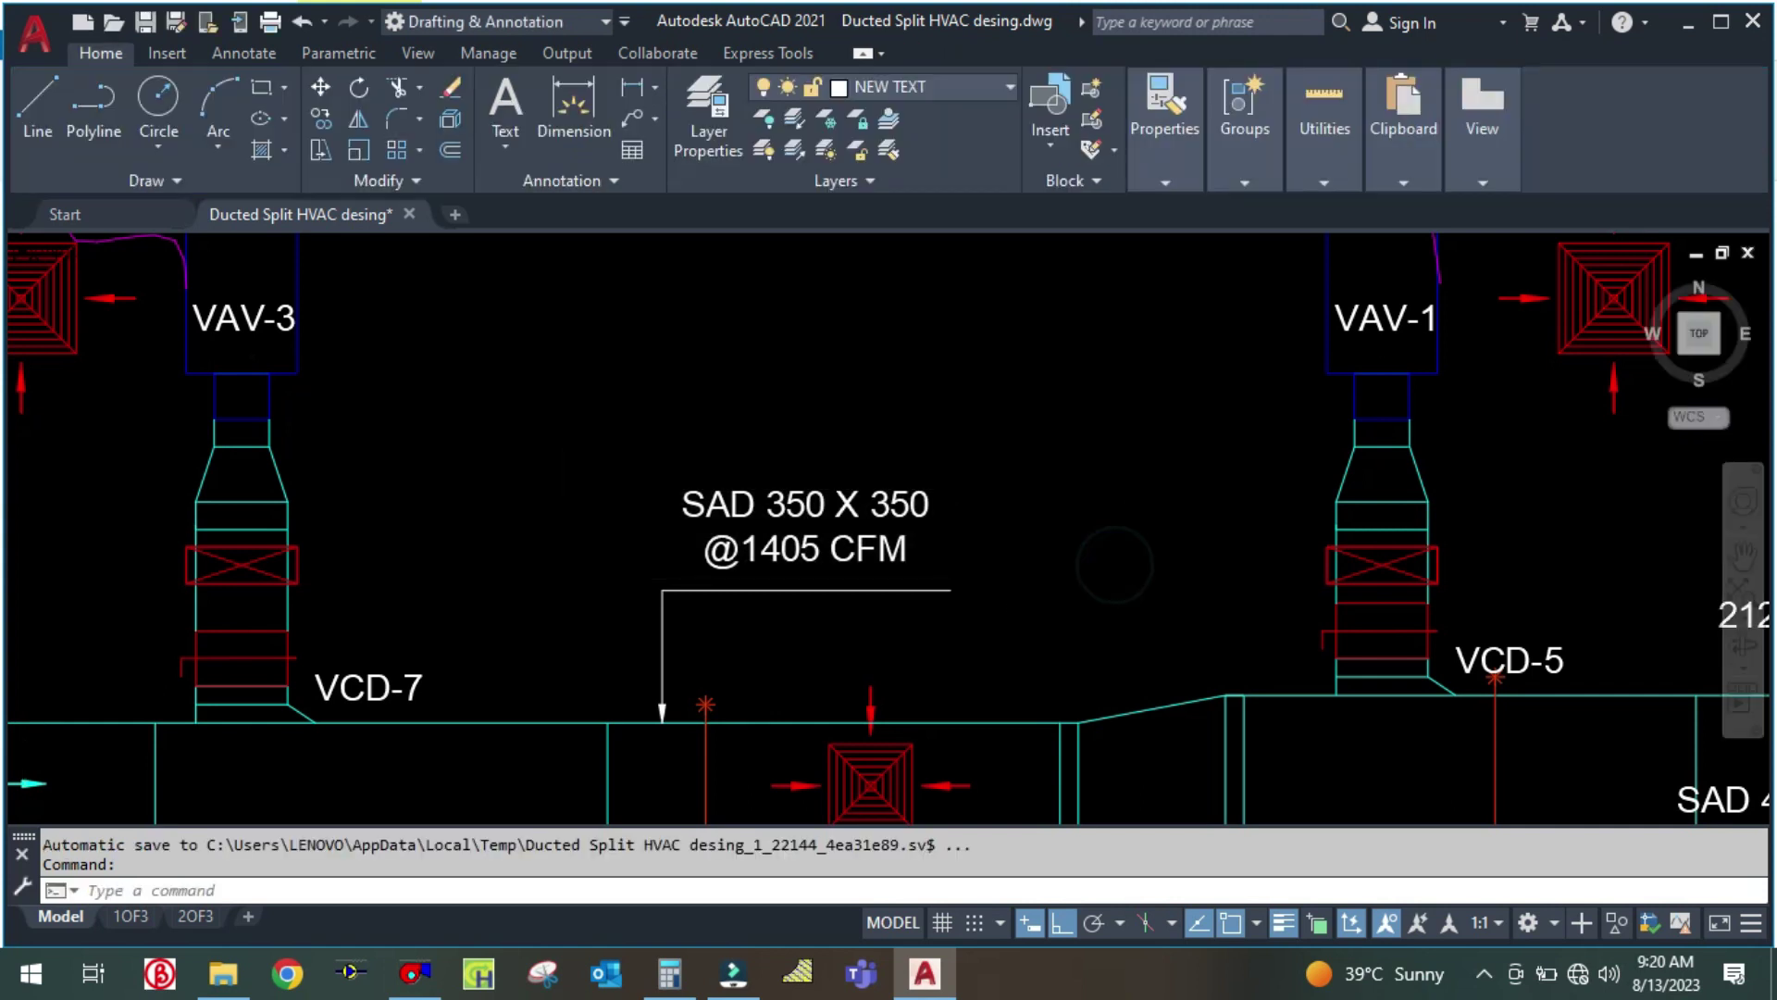
Copy the SAD 350 X 350 label with its leader horizontally to the duct section between VCD-9 and VCD-7
{"action": "scroll", "coordinate": [930, 589], "scroll_direction": "down", "scroll_amount": 5}
{"action": "scroll", "coordinate": [891, 602], "scroll_direction": "up", "scroll_amount": 4}
{"action": "scroll", "coordinate": [902, 546], "scroll_direction": "down", "scroll_amount": 1}
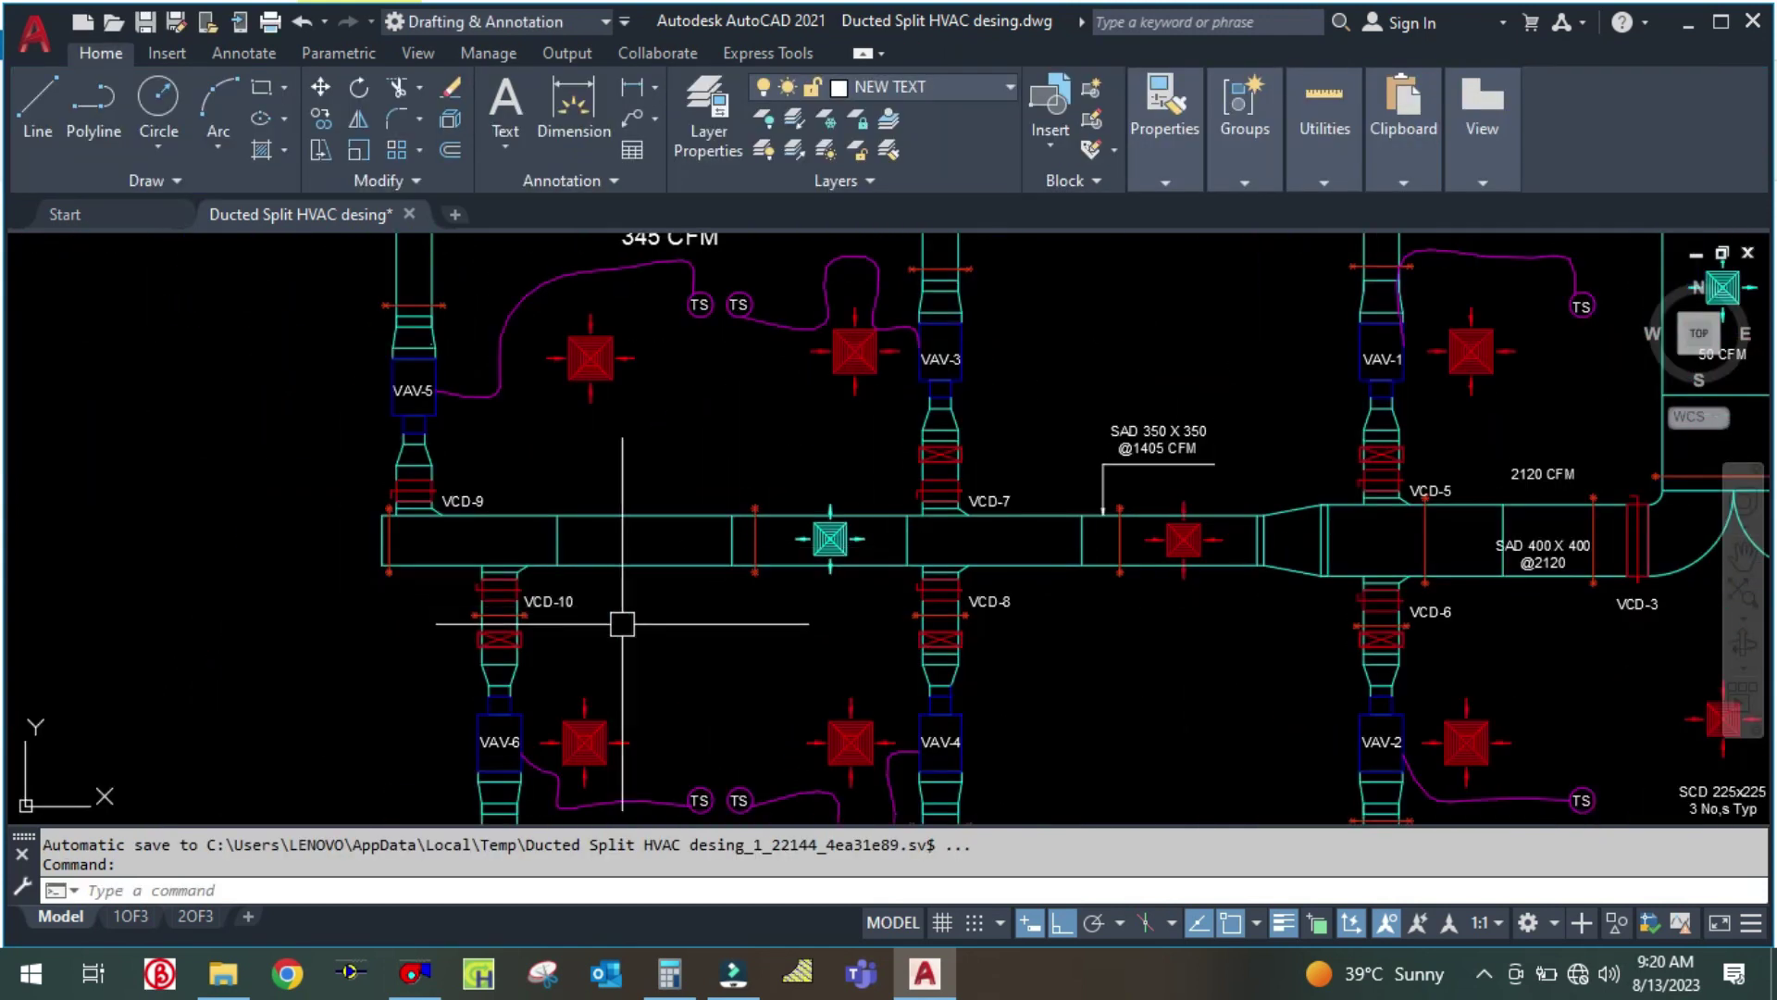
{"action": "type", "text": "co"}
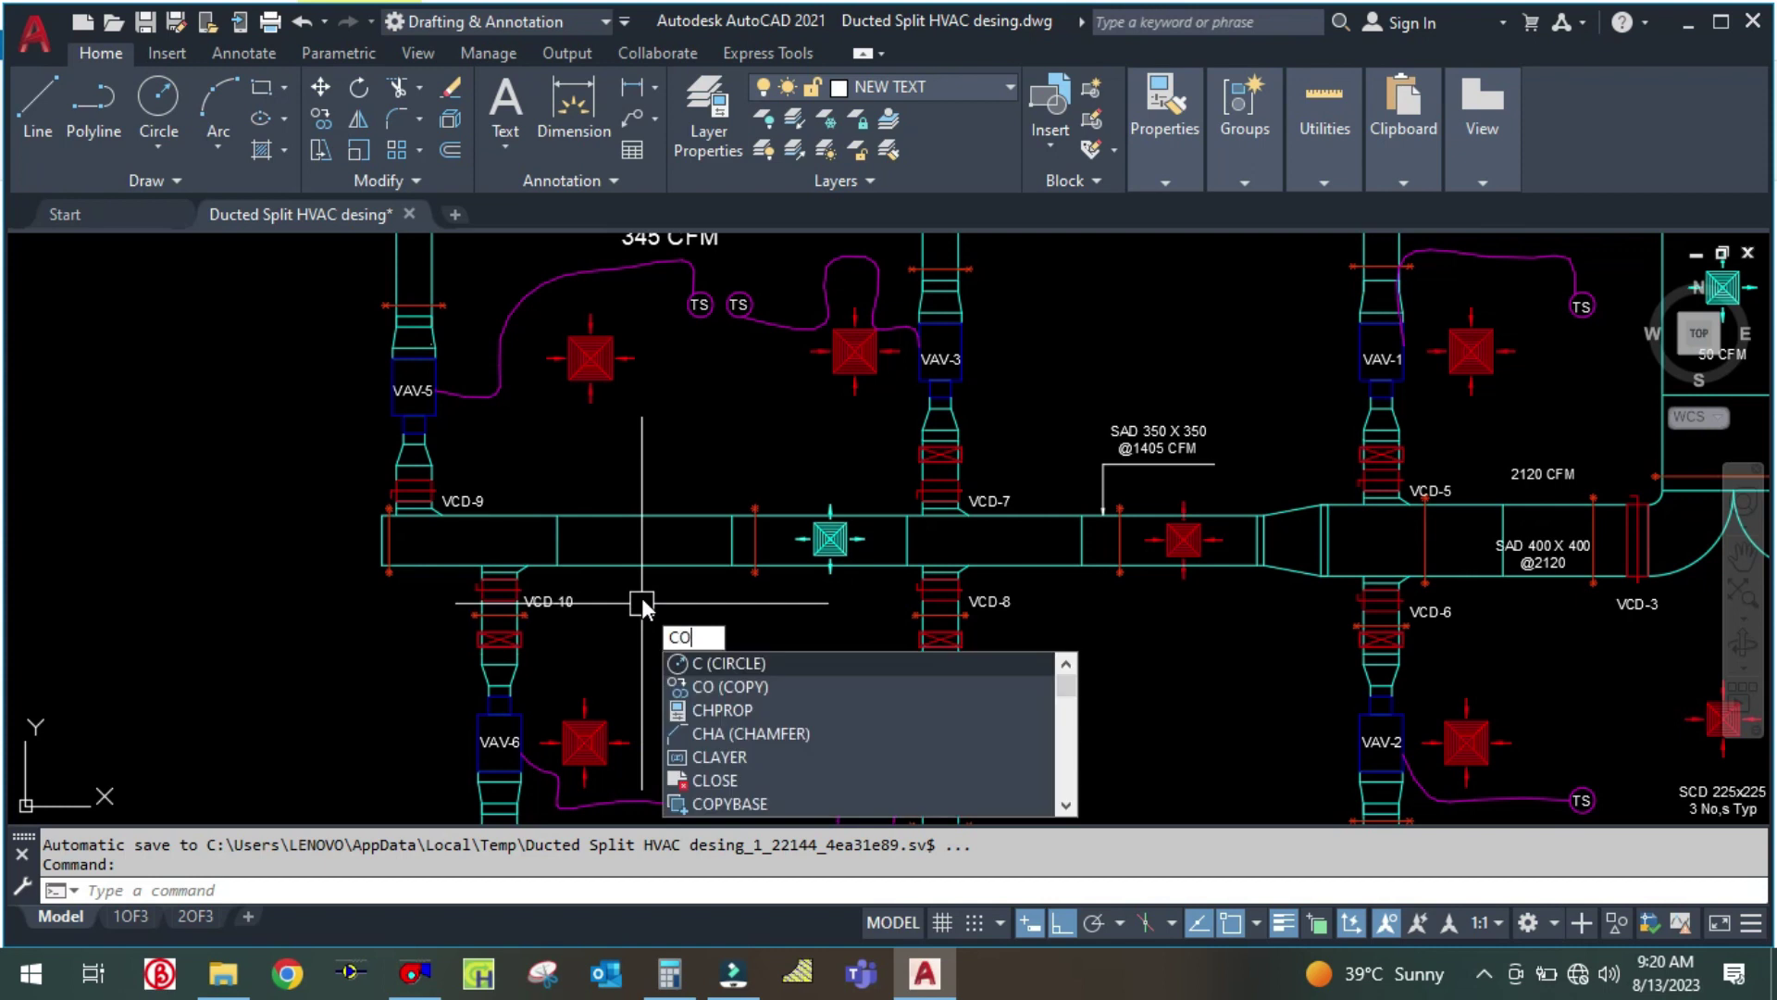
{"action": "key", "text": "Return"}
{"action": "left_click", "coordinate": [1234, 480]}
{"action": "left_click", "coordinate": [1130, 389]}
{"action": "key", "text": "Return"}
{"action": "left_click", "coordinate": [1144, 377]}
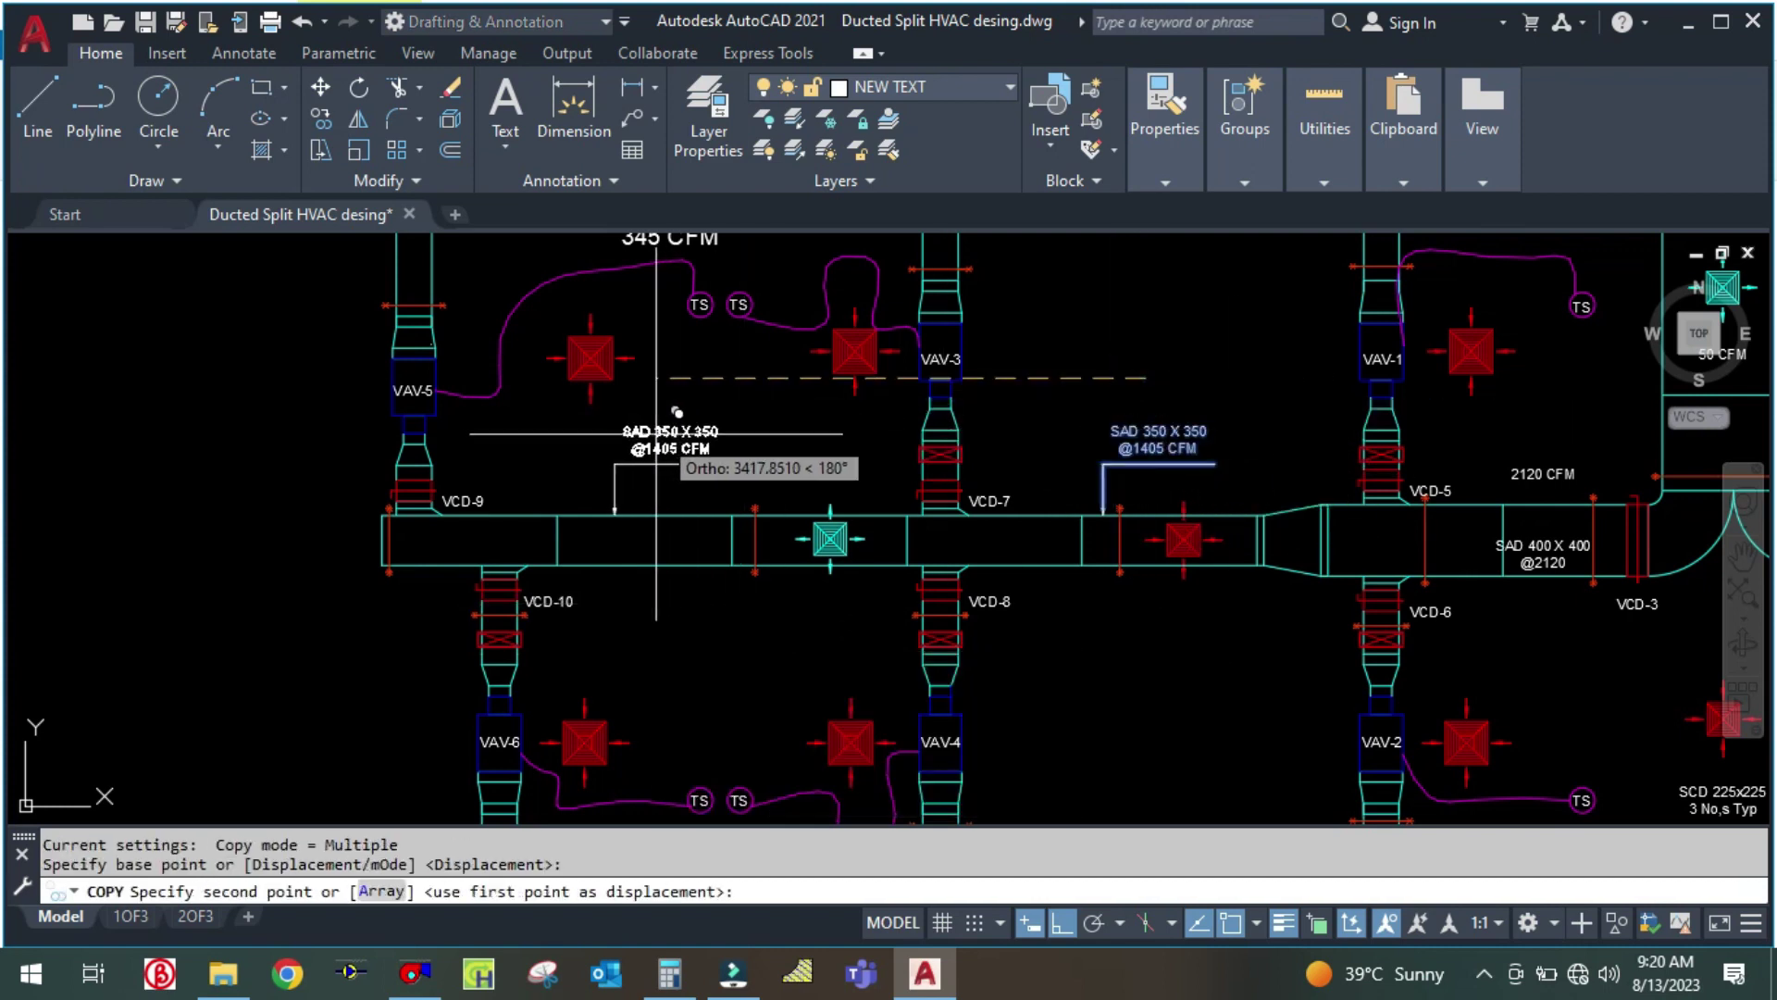
{"action": "left_click", "coordinate": [664, 473]}
{"action": "key", "text": "Escape"}
{"action": "left_click_drag", "start_coordinate": [686, 635], "coordinate": [717, 683]}
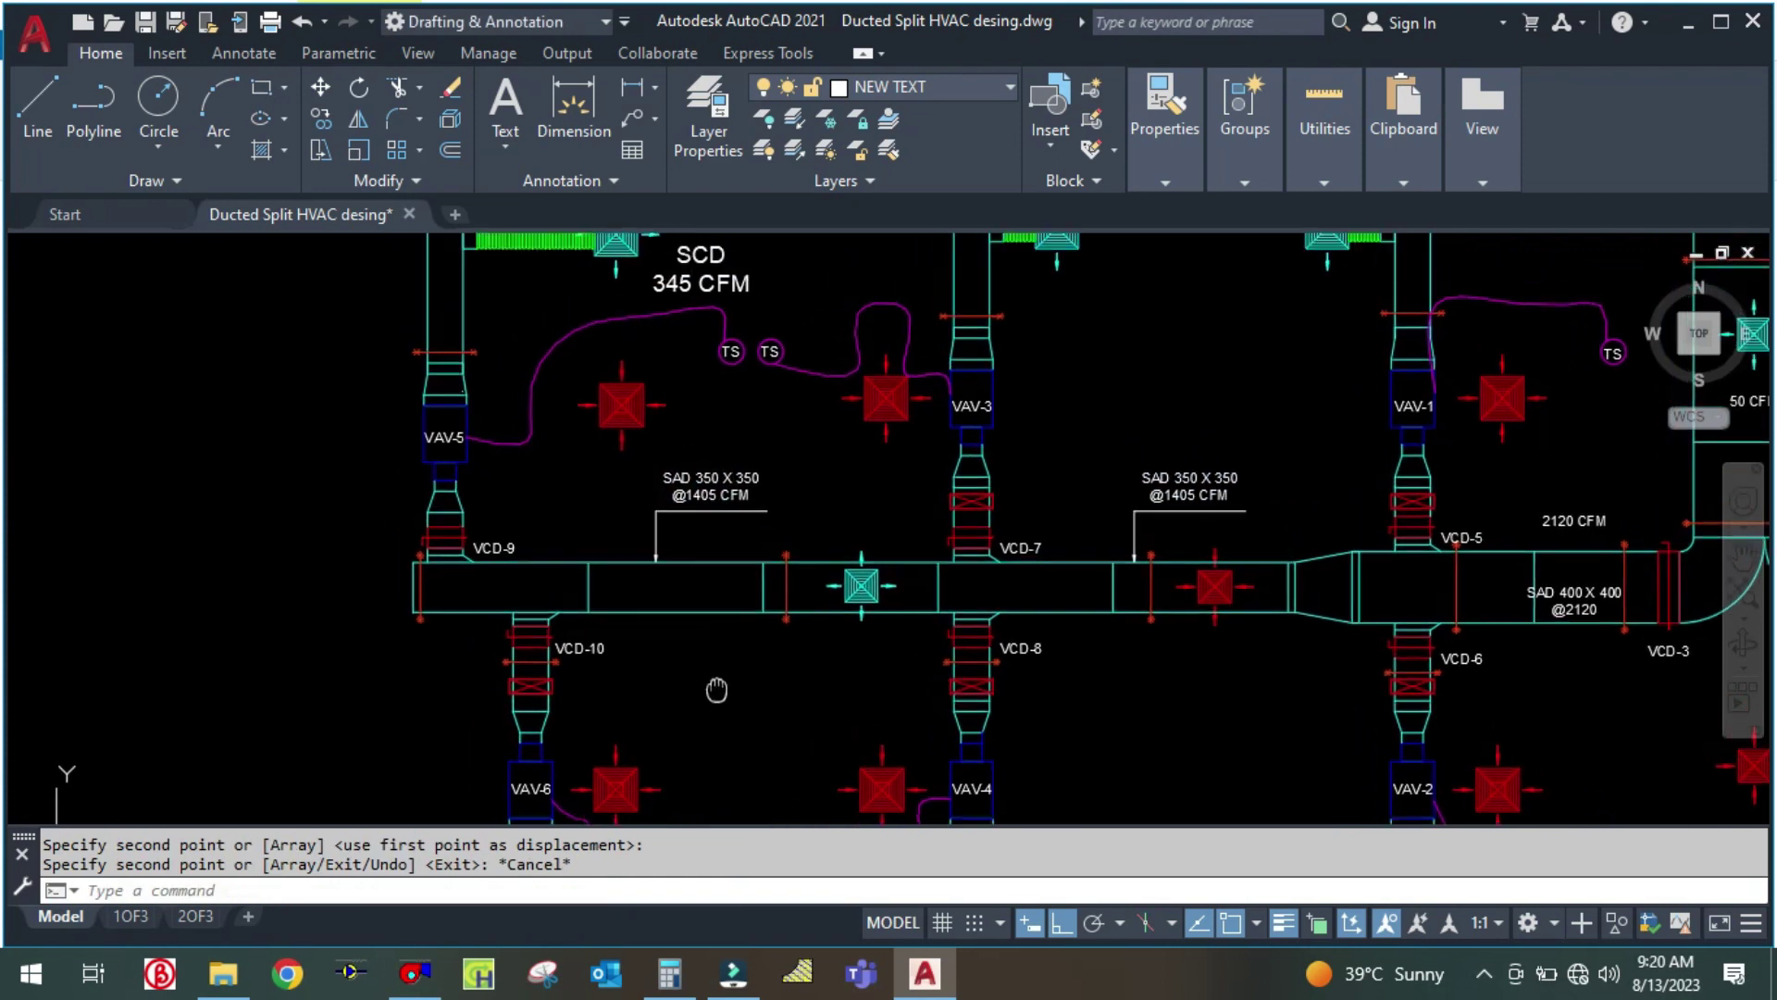
Subtract two 345 CFM branches and 50 CFM from 1405 in Calculator, and return to the AutoCAD layout
{"action": "left_click", "coordinate": [669, 974]}
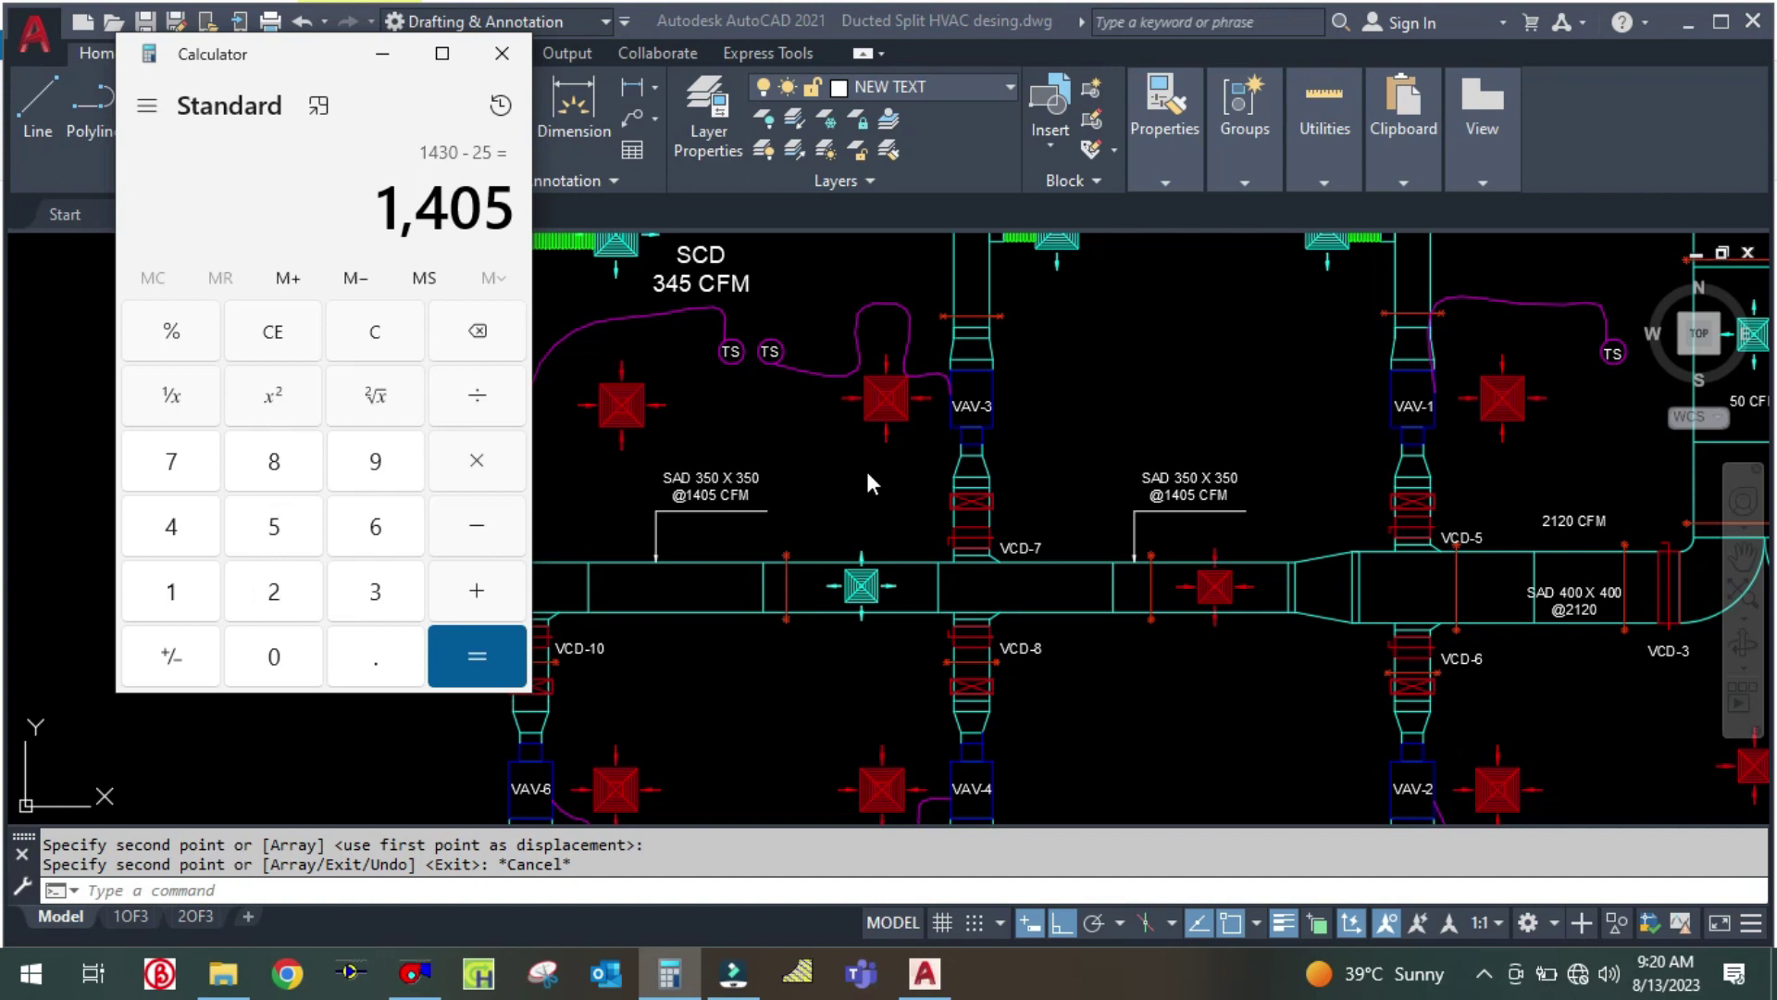
{"action": "type", "text": "345"}
{"action": "key", "text": "Return"}
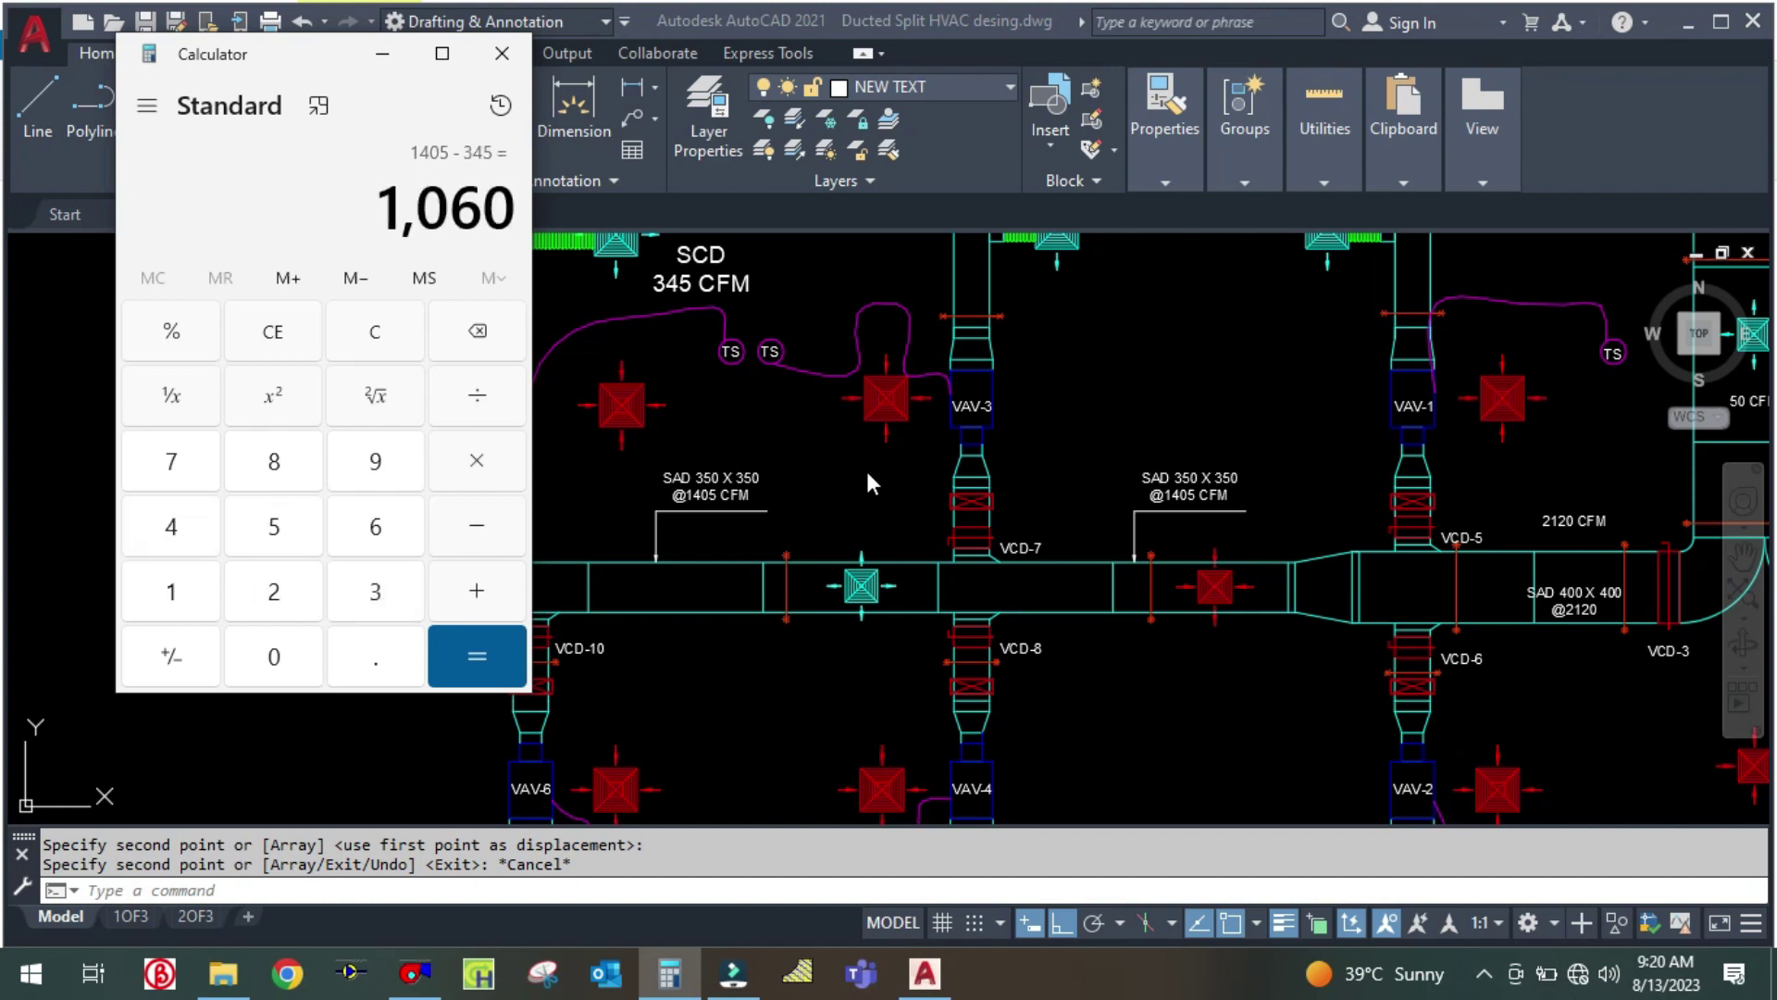
{"action": "type", "text": "345"}
{"action": "key", "text": "Return"}
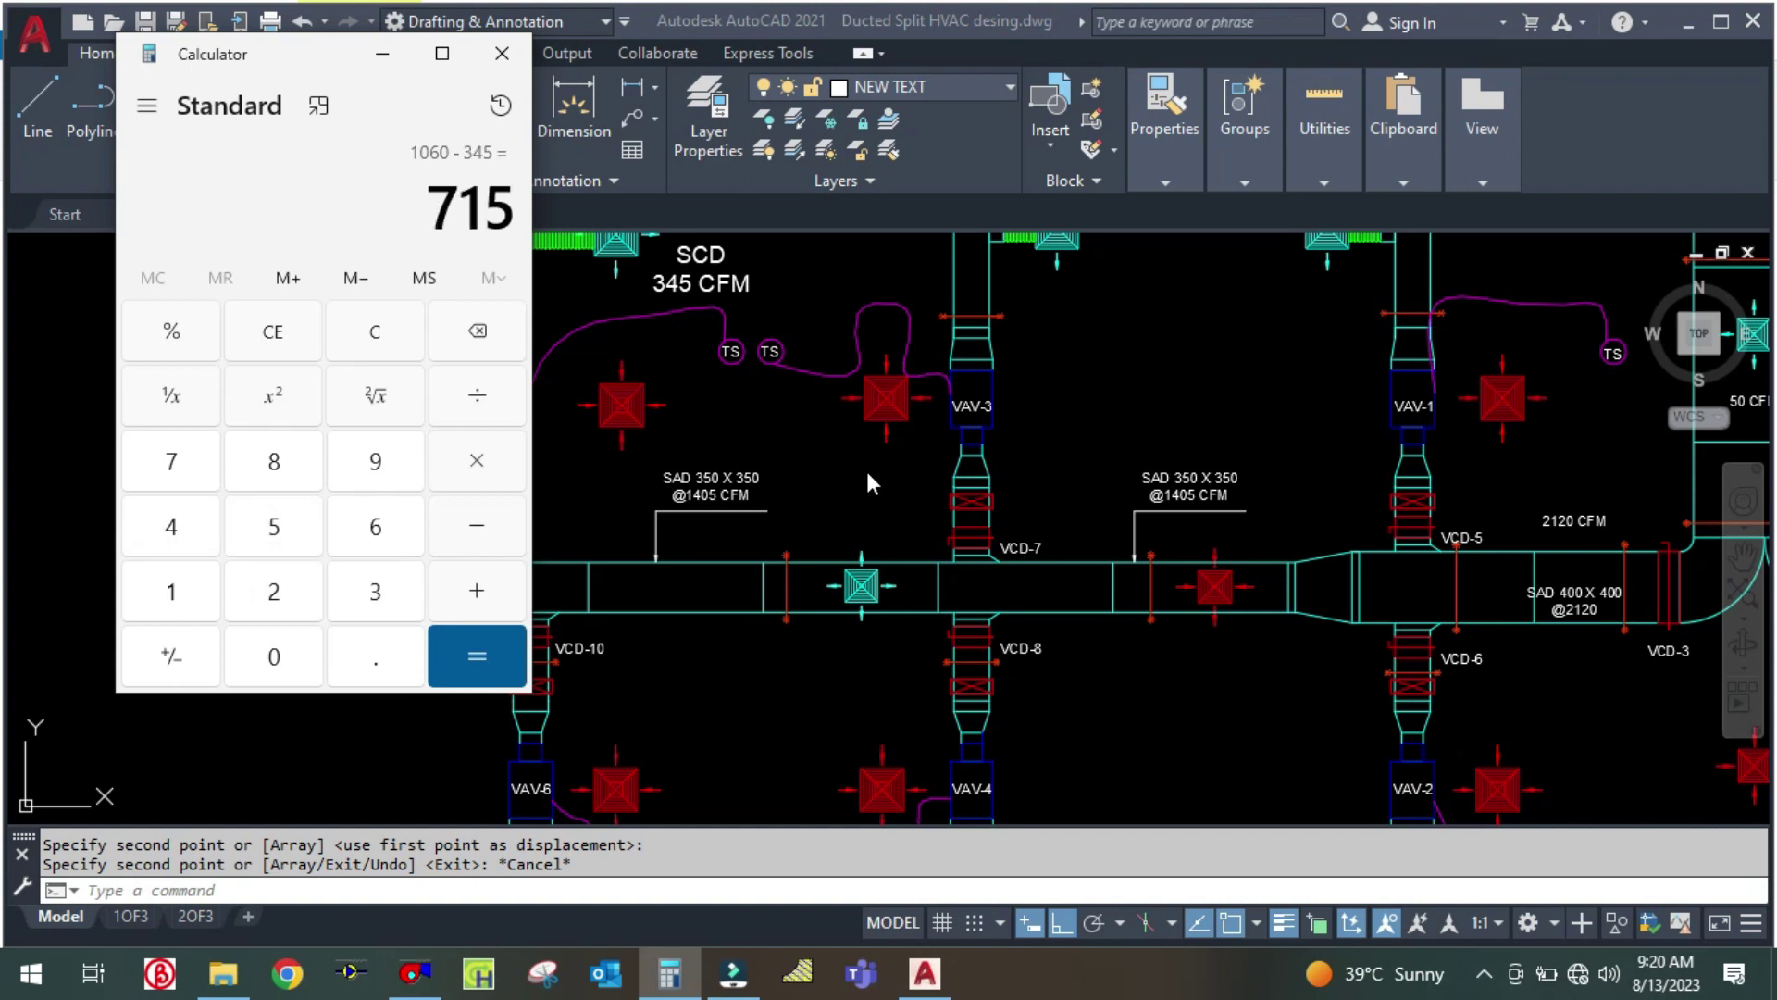
{"action": "type", "text": "-50"}
{"action": "key", "text": "Return"}
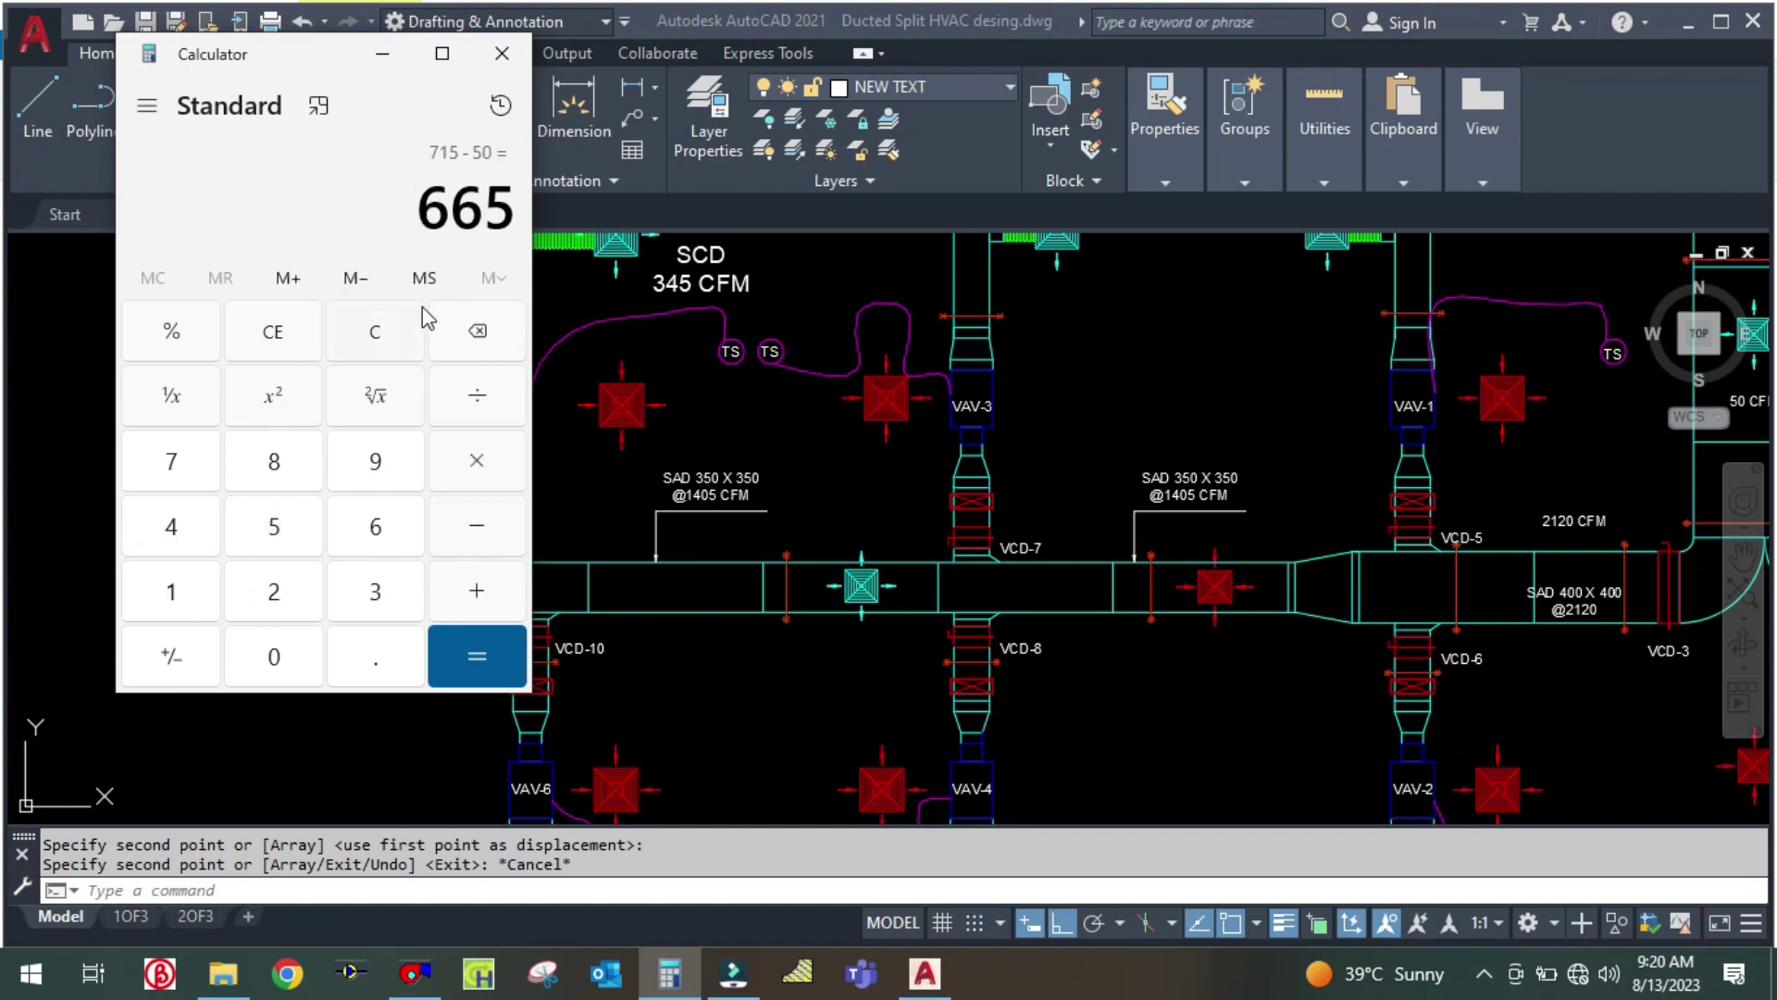
{"action": "left_click", "coordinate": [725, 424]}
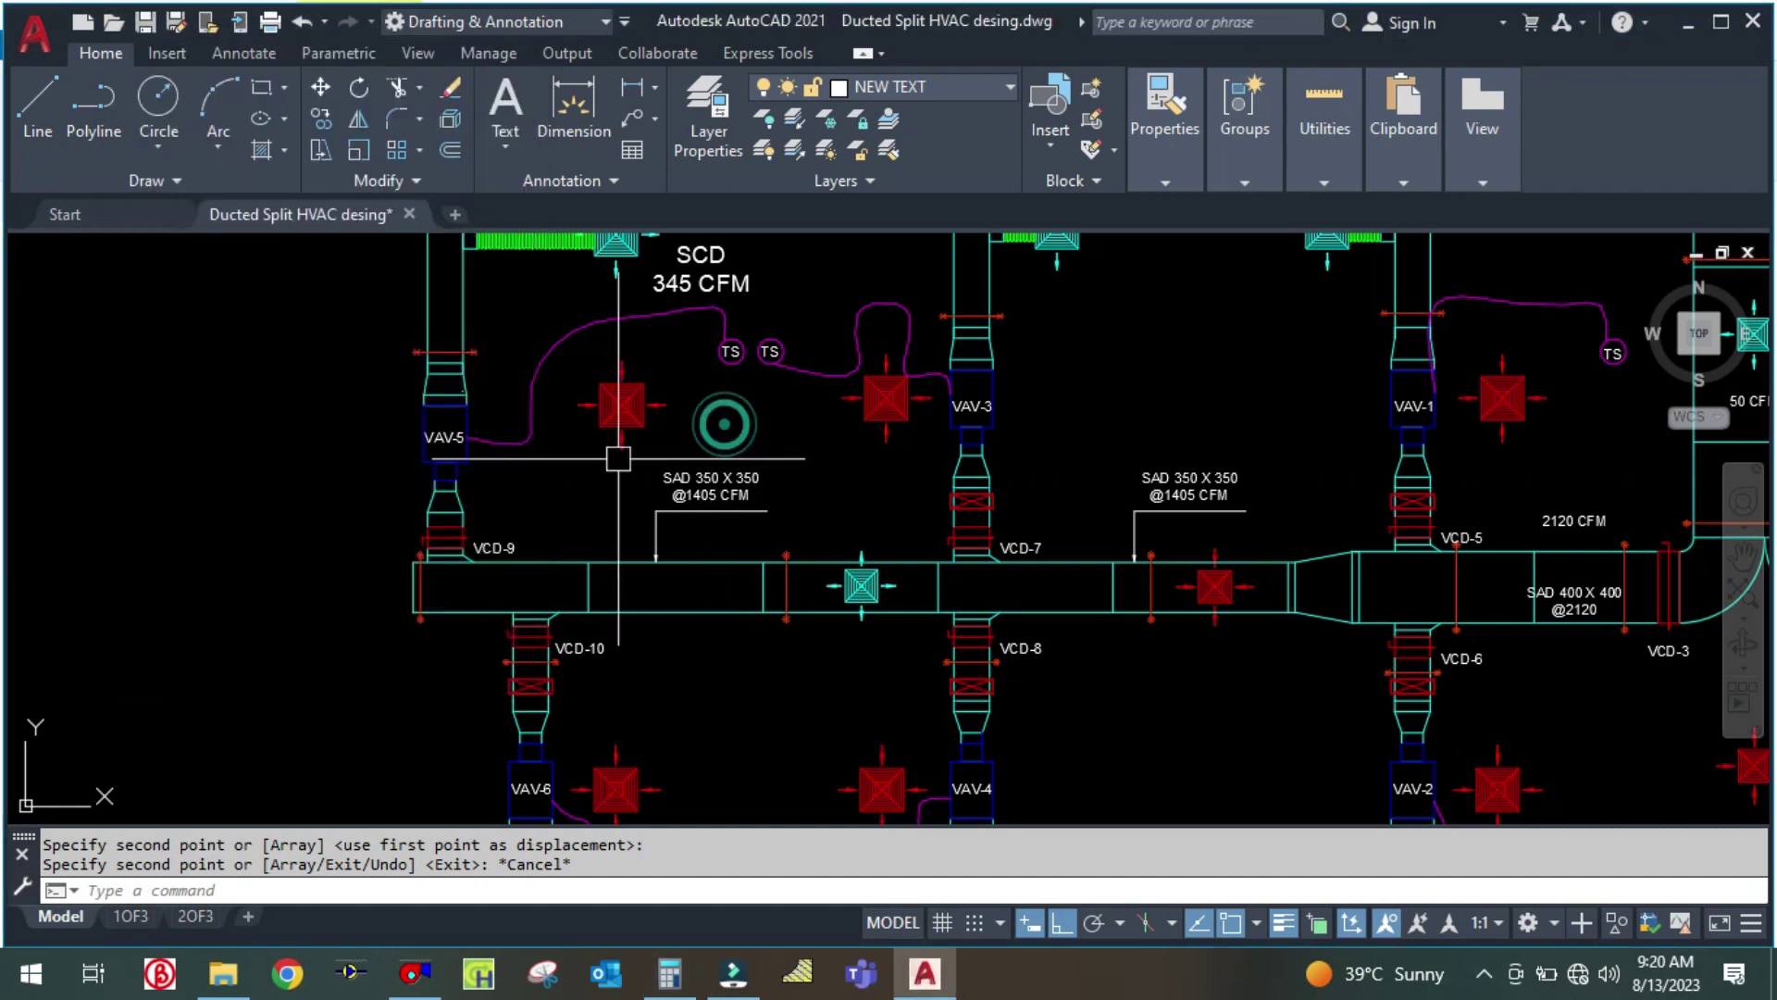
Switch to DuctSizer, change it to US units and set the flow rate to 665 cfm
{"action": "left_click", "coordinate": [416, 976]}
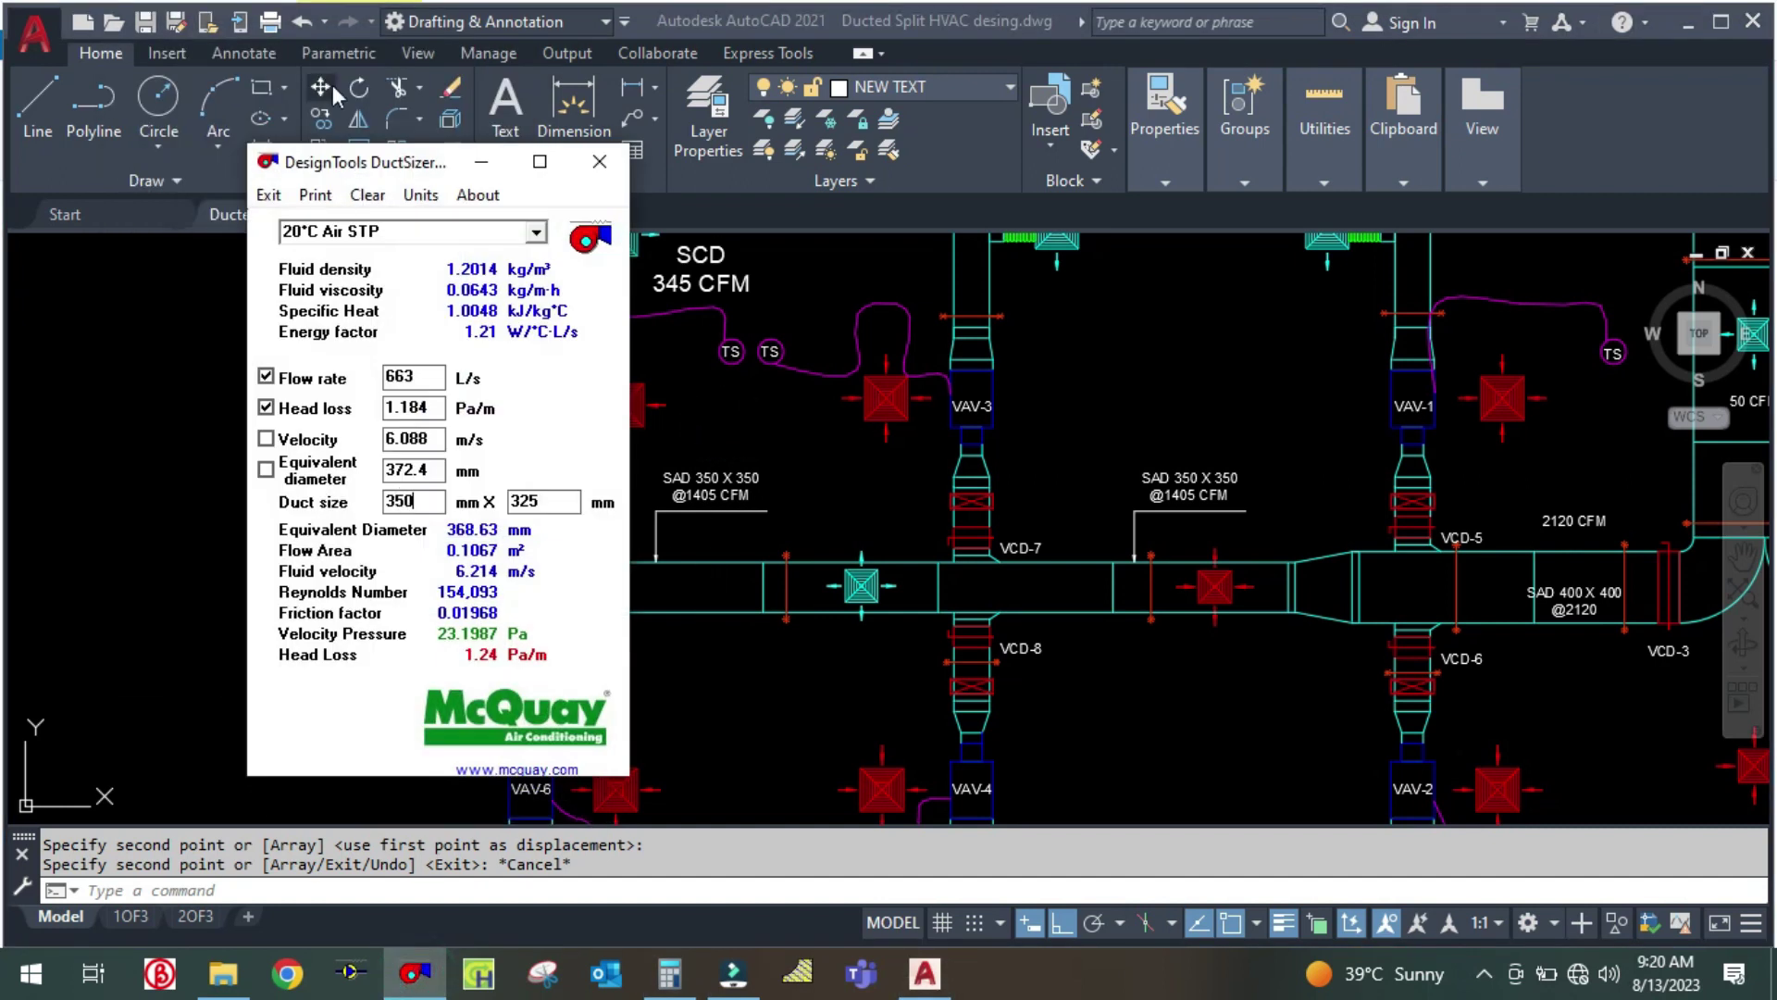
{"action": "left_click", "coordinate": [419, 196]}
{"action": "key", "text": "Return"}
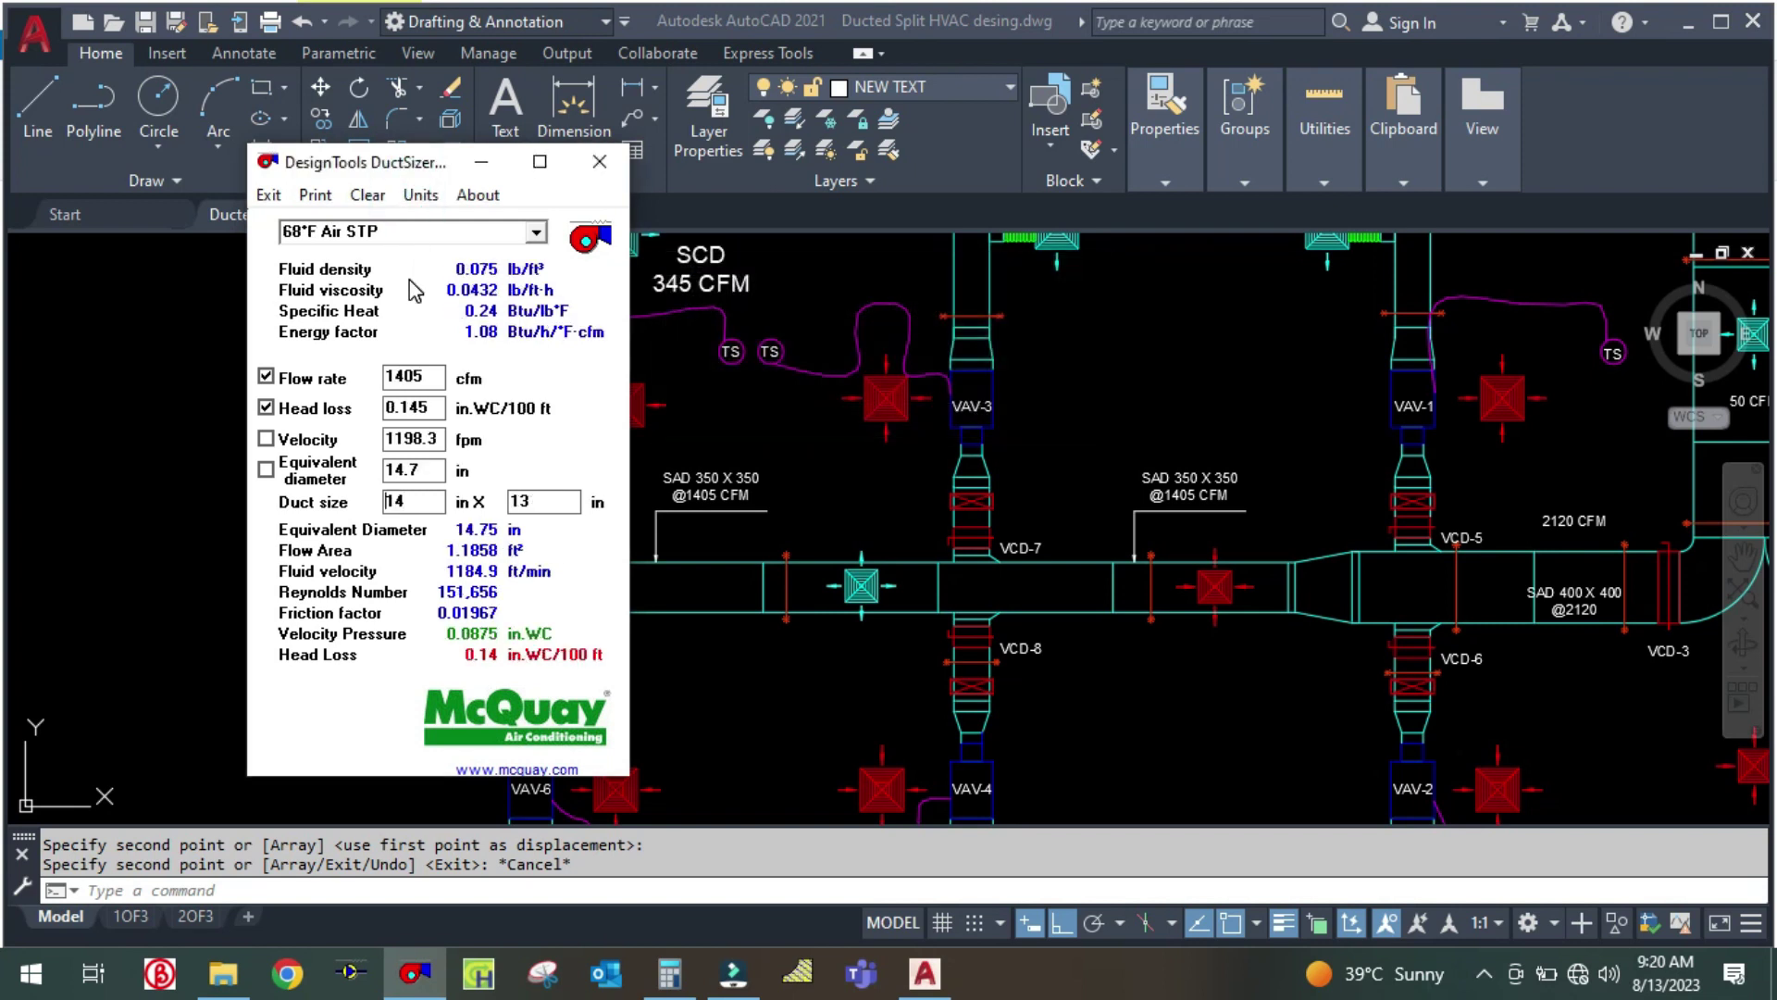
{"action": "double_click", "coordinate": [433, 375]}
{"action": "type", "text": "665"}
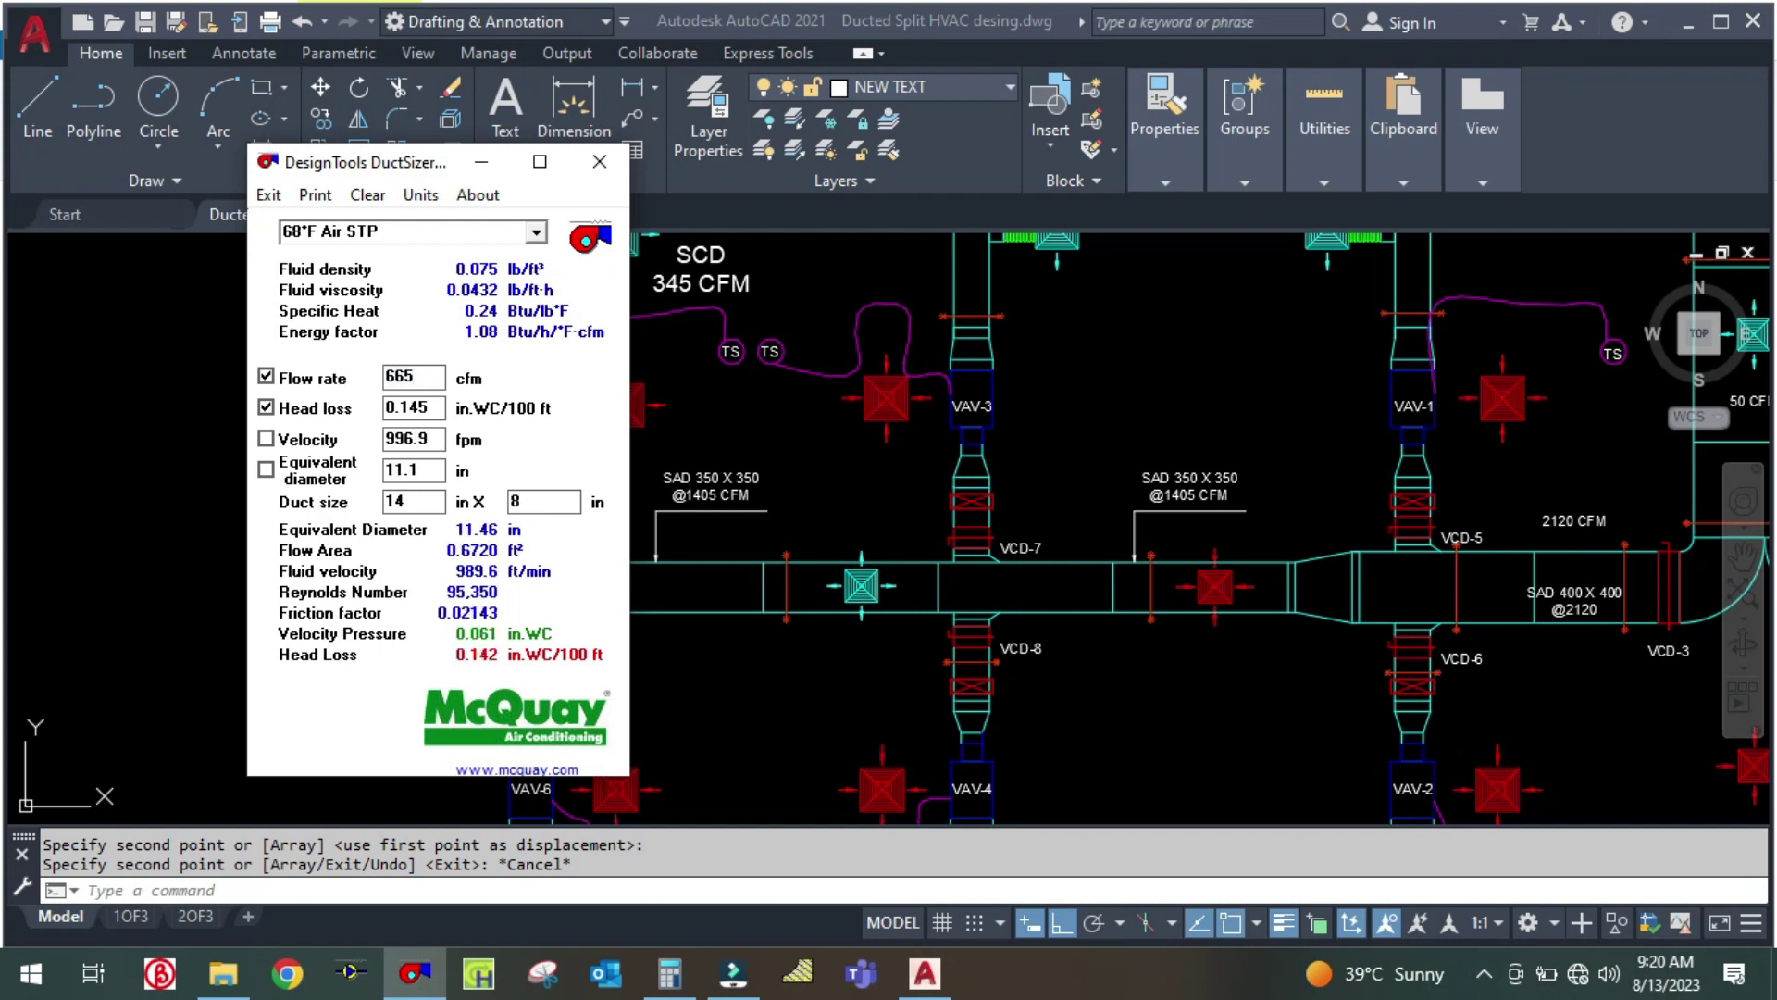
Convert the sizing to SI metric units, test duct sides of 300 mm and 250 mm, and return to the AutoCAD layout
{"action": "left_click", "coordinate": [427, 196]}
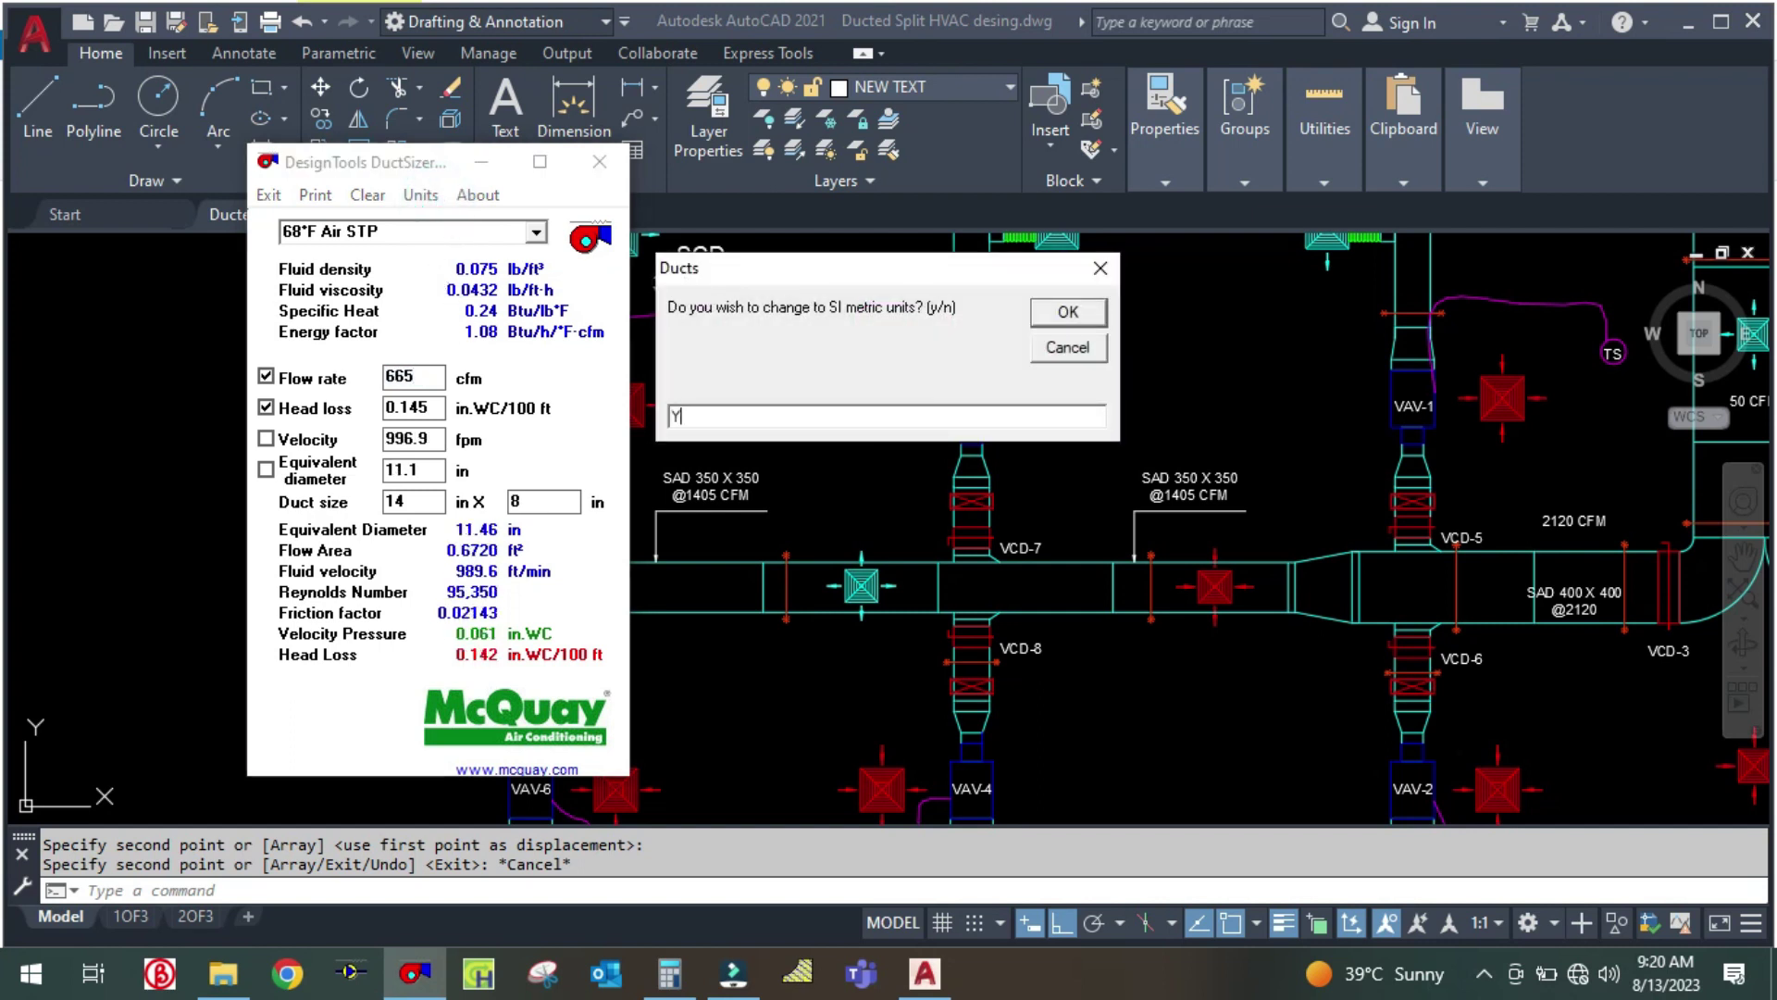
{"action": "key", "text": "Return"}
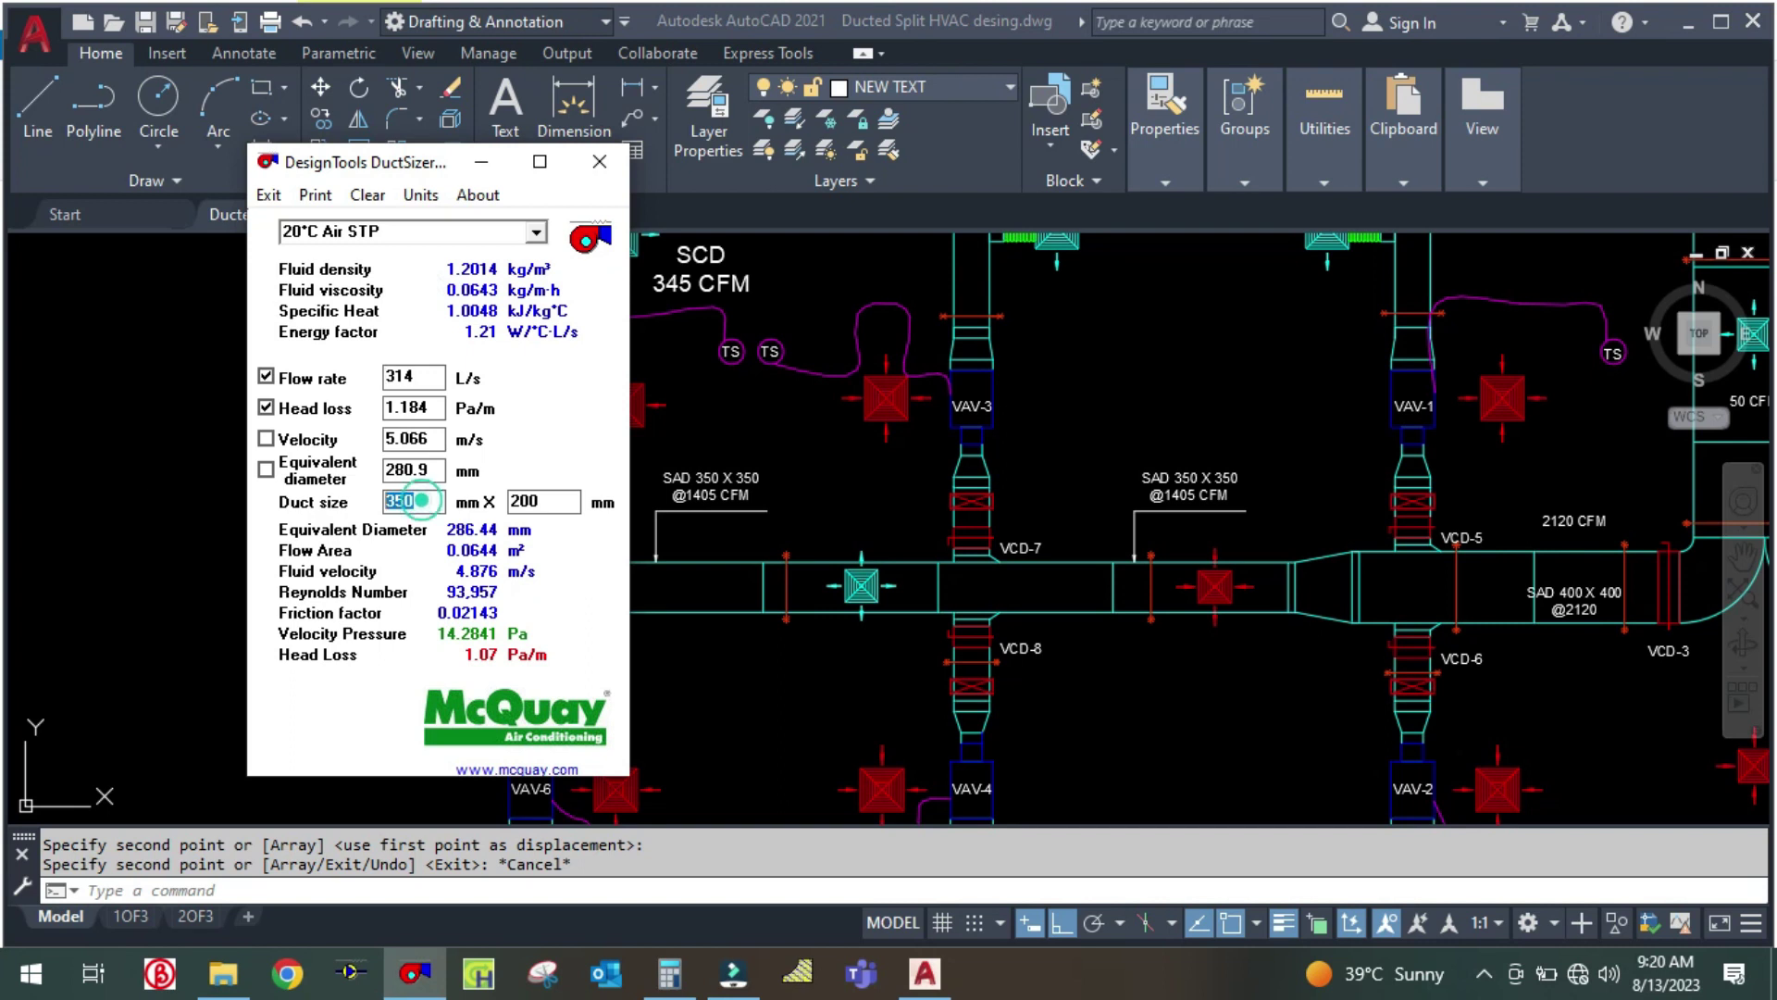
{"action": "type", "text": "300"}
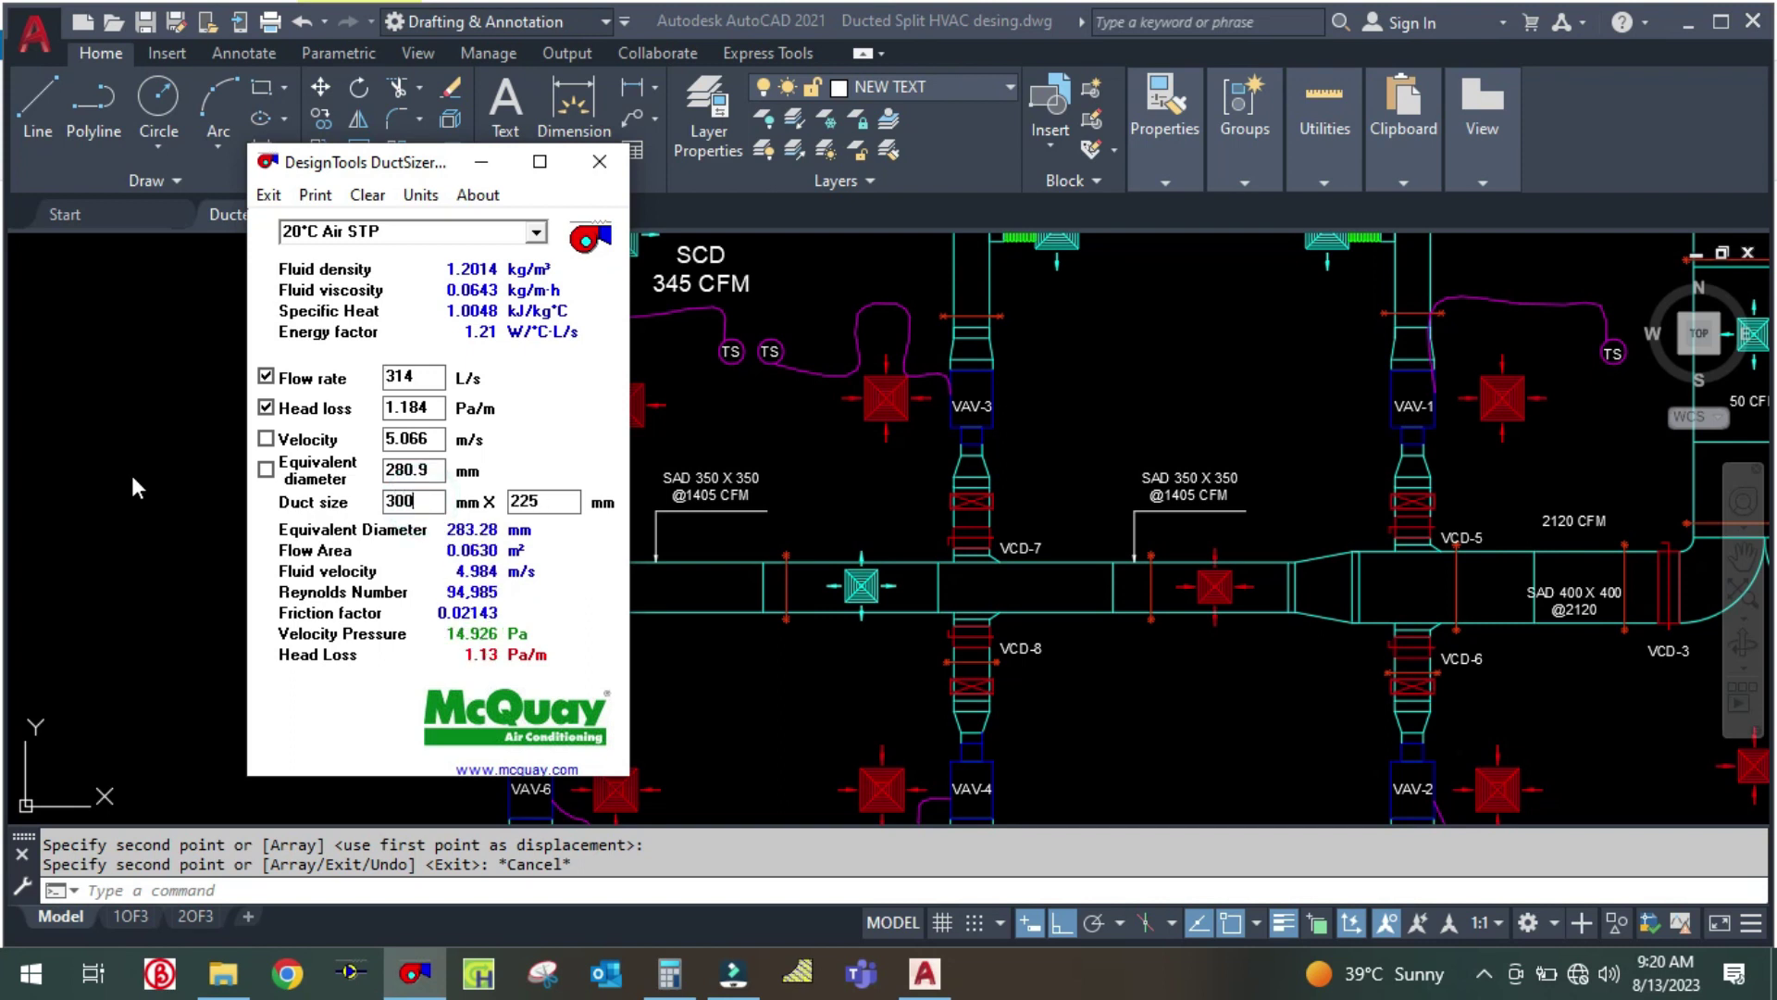
{"action": "key", "text": "BackSpace"}
{"action": "key", "text": "BackSpace"}
{"action": "key", "text": "BackSpace"}
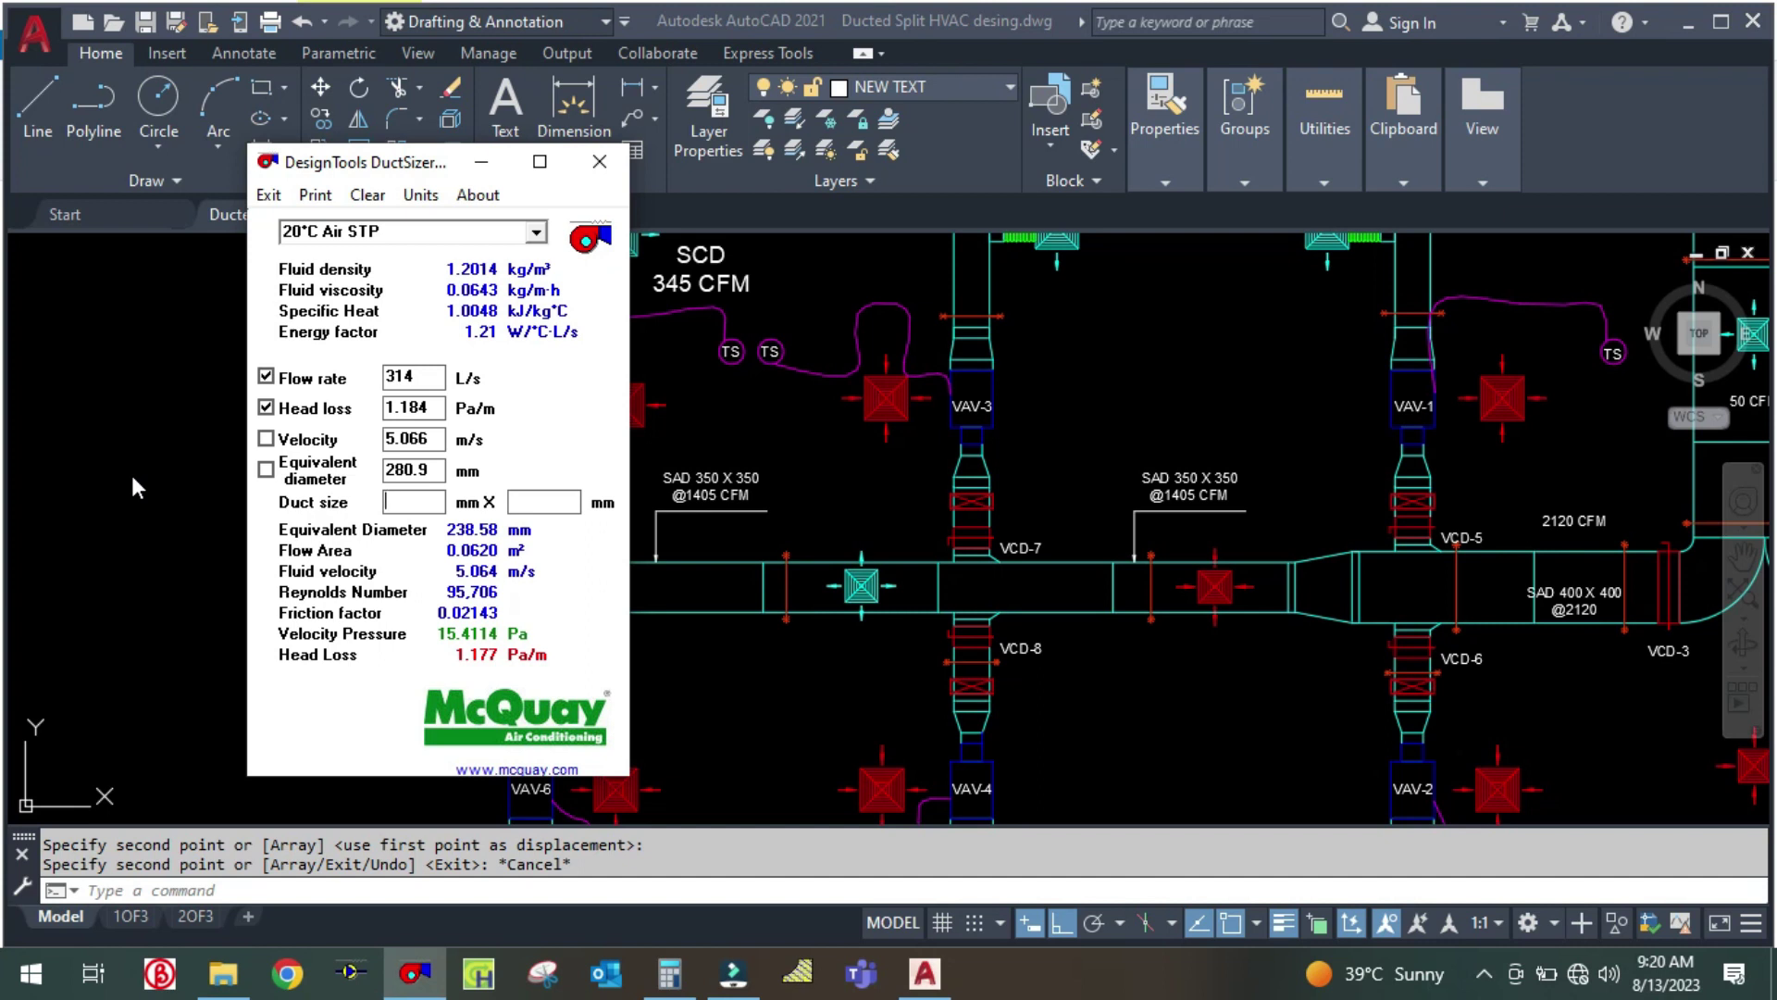
{"action": "type", "text": "250"}
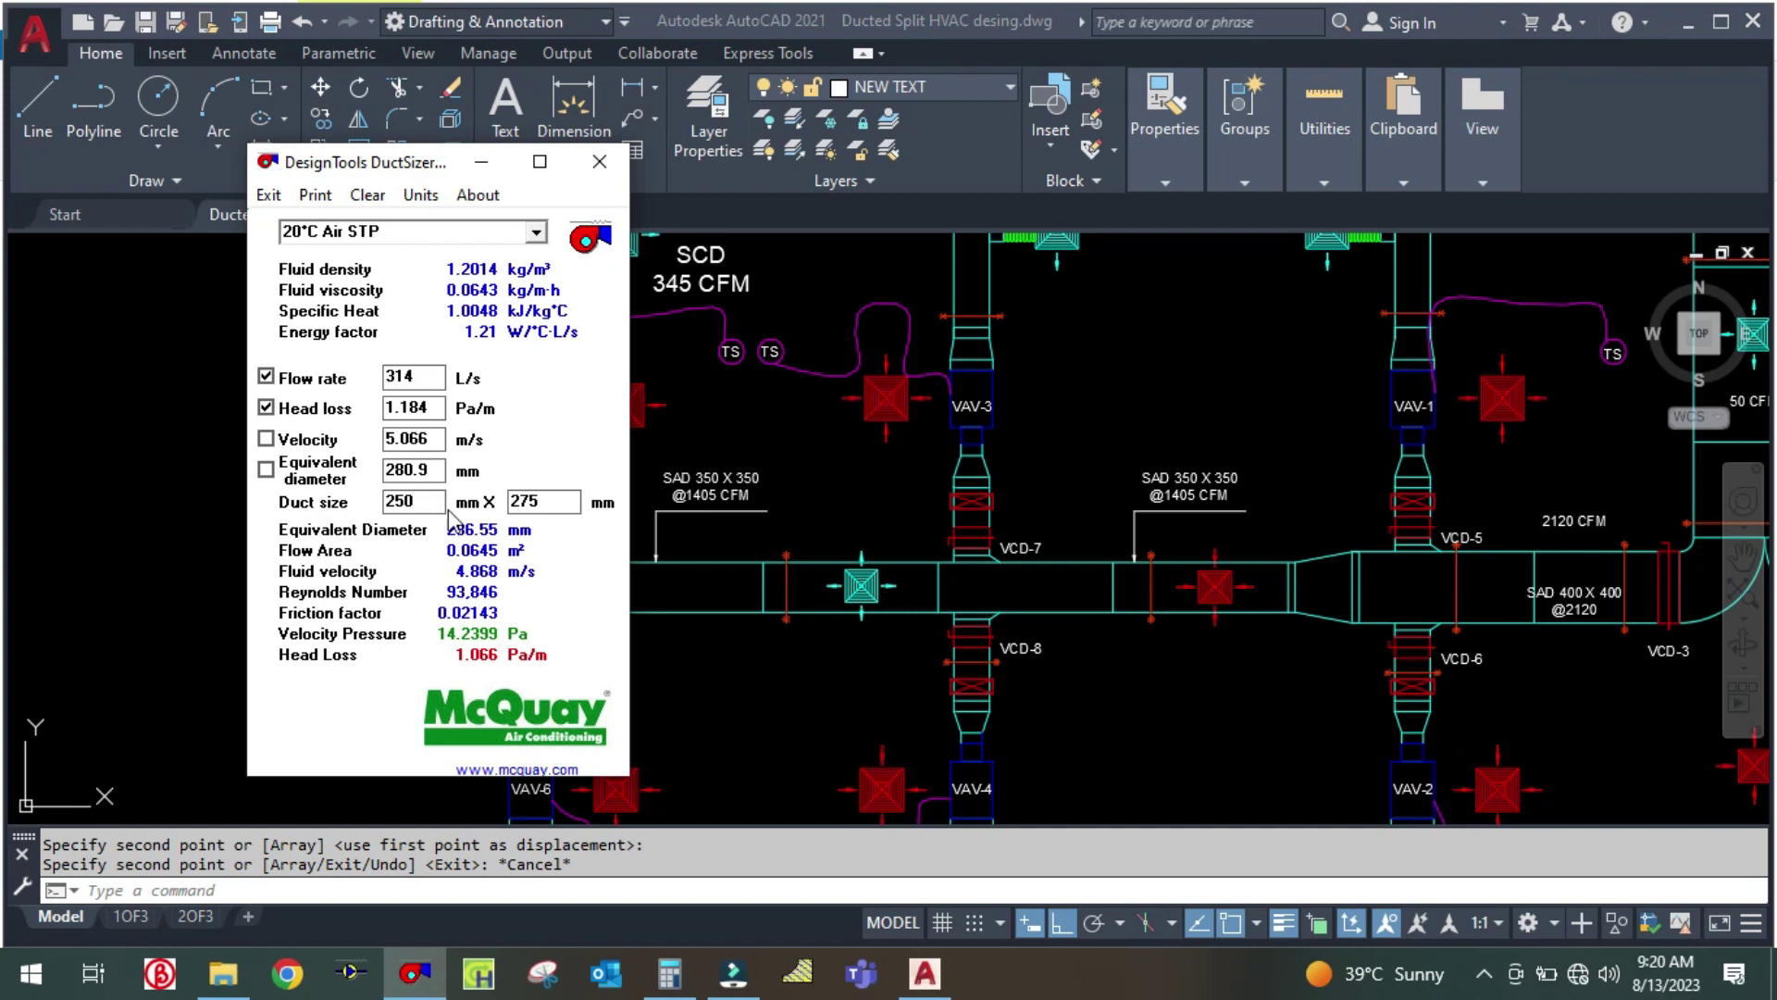
{"action": "left_click", "coordinate": [489, 167]}
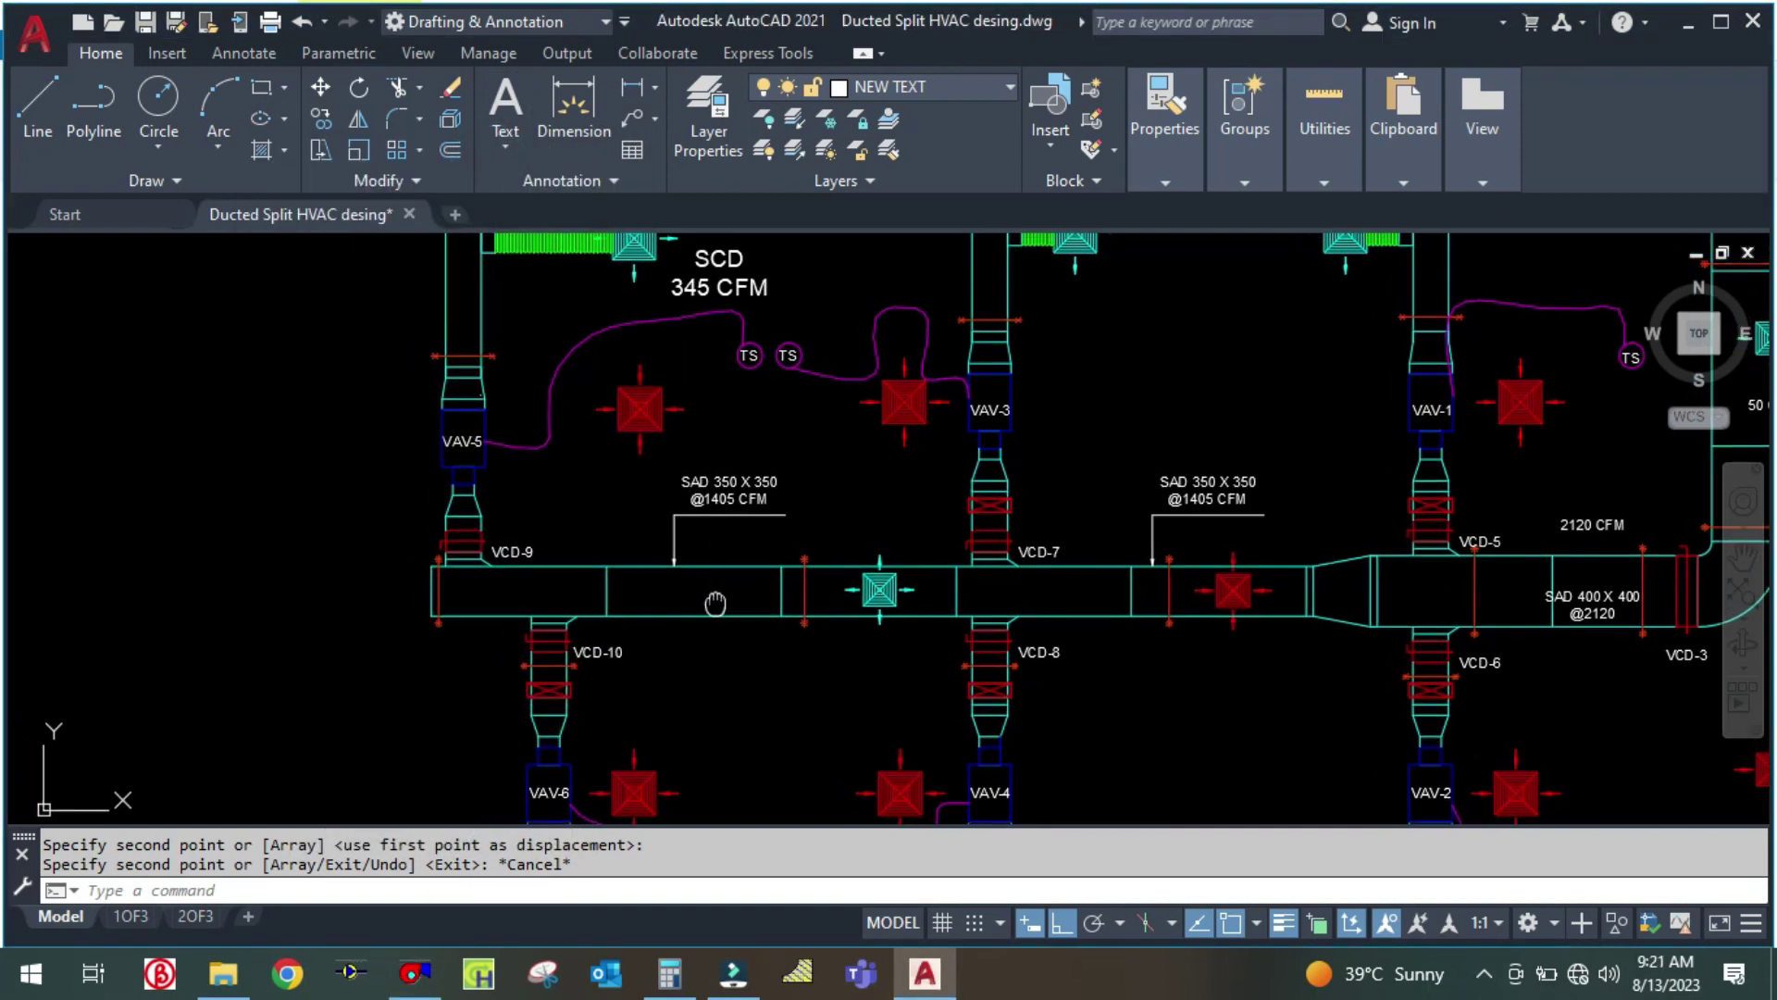
Change the duct size in the leader label between VCD-9 and VCD-7 to SAD 300 X 250
{"action": "right_click", "coordinate": [712, 618]}
{"action": "left_click", "coordinate": [527, 496]}
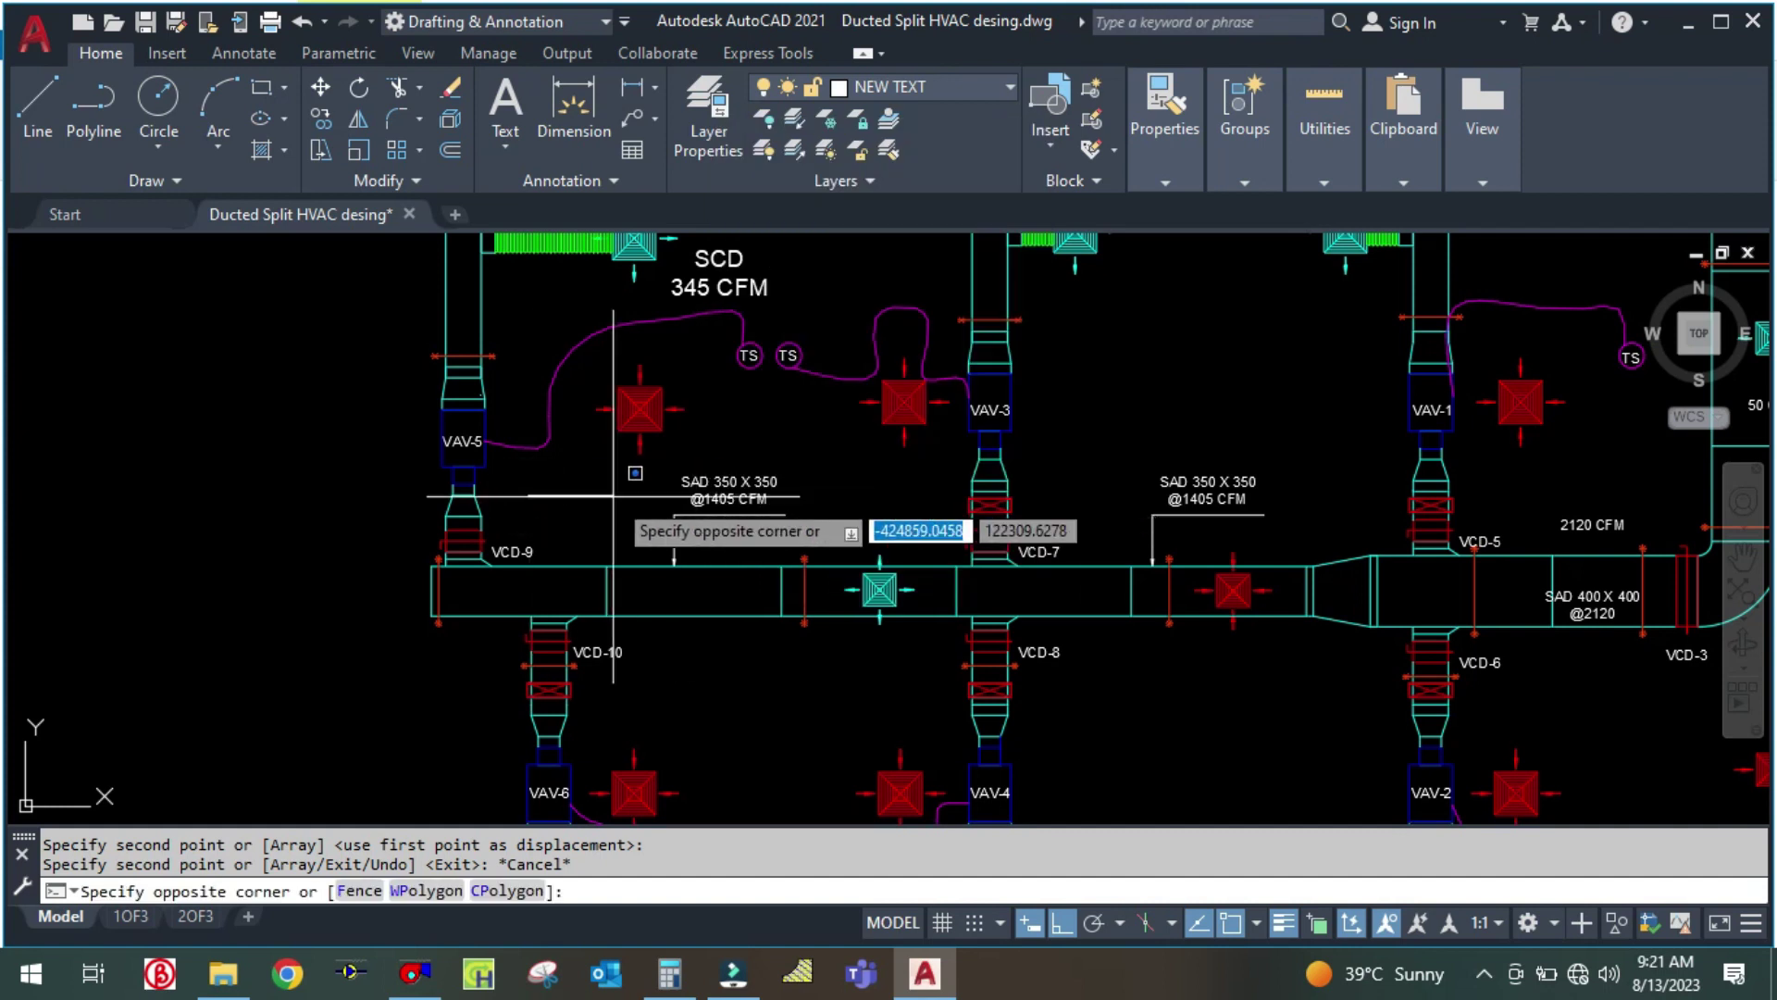
{"action": "left_click", "coordinate": [731, 484]}
{"action": "scroll", "coordinate": [718, 483], "scroll_direction": "up", "scroll_amount": 4}
{"action": "double_click", "coordinate": [755, 483]}
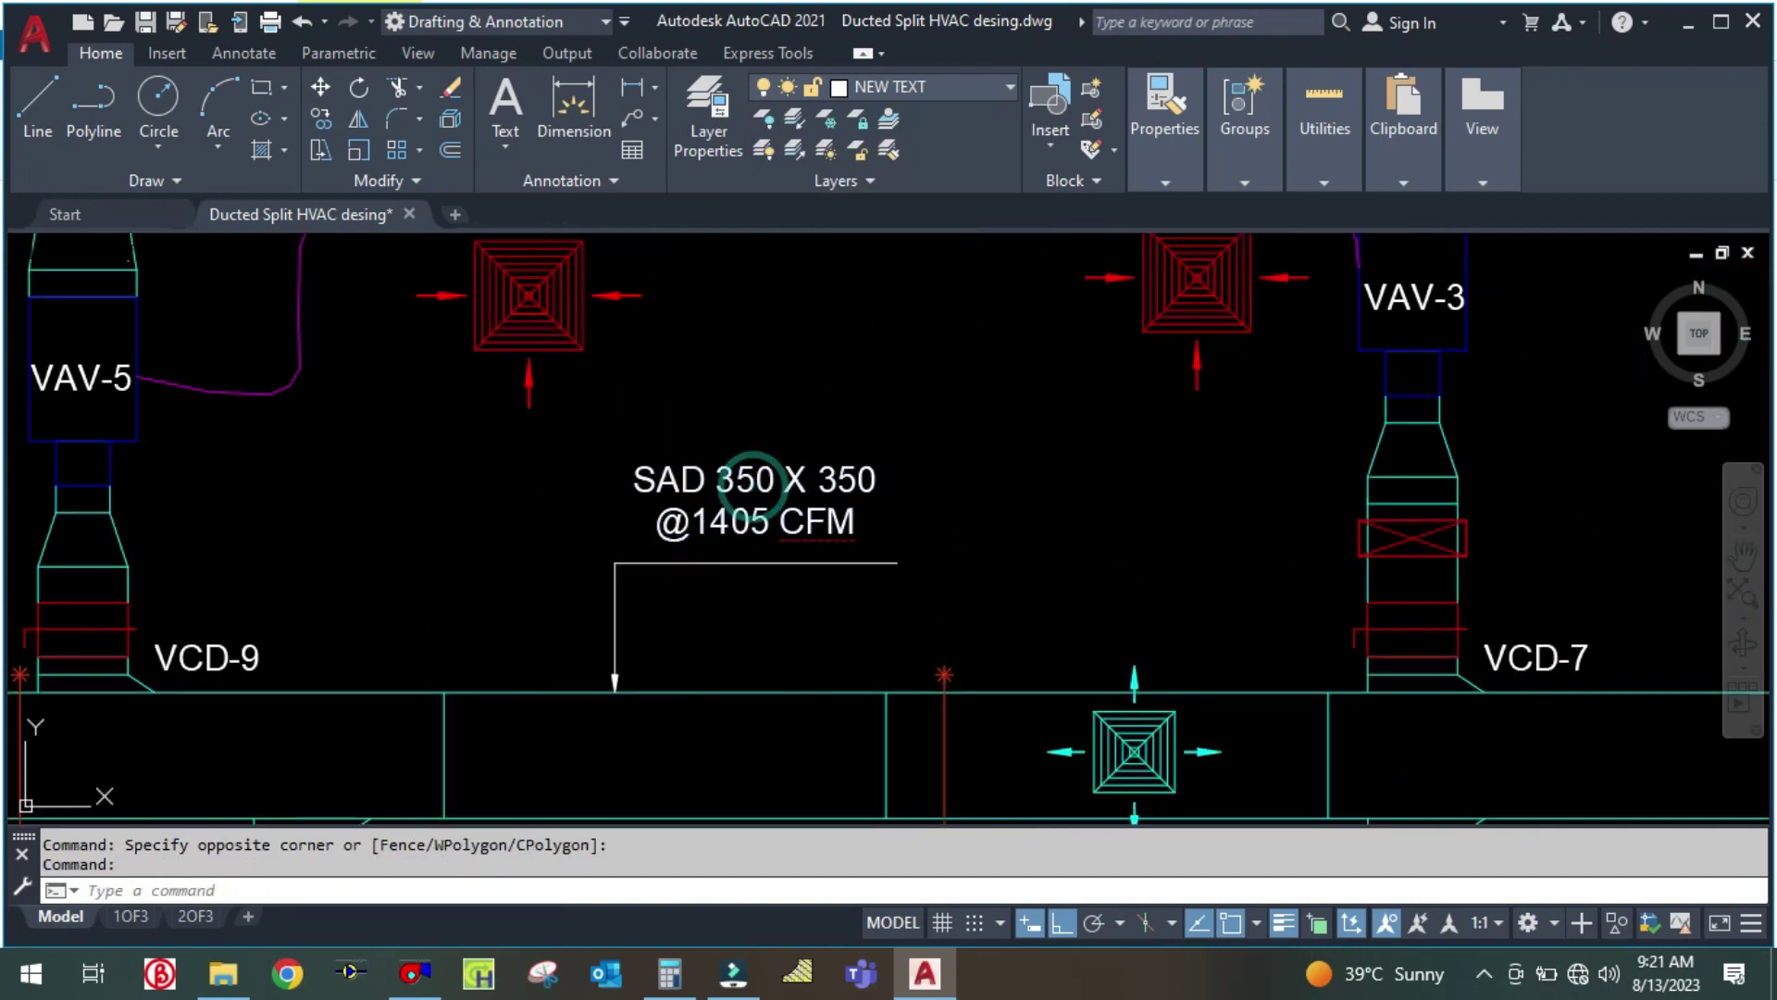
{"action": "key", "text": "BackSpace"}
{"action": "key", "text": "BackSpace"}
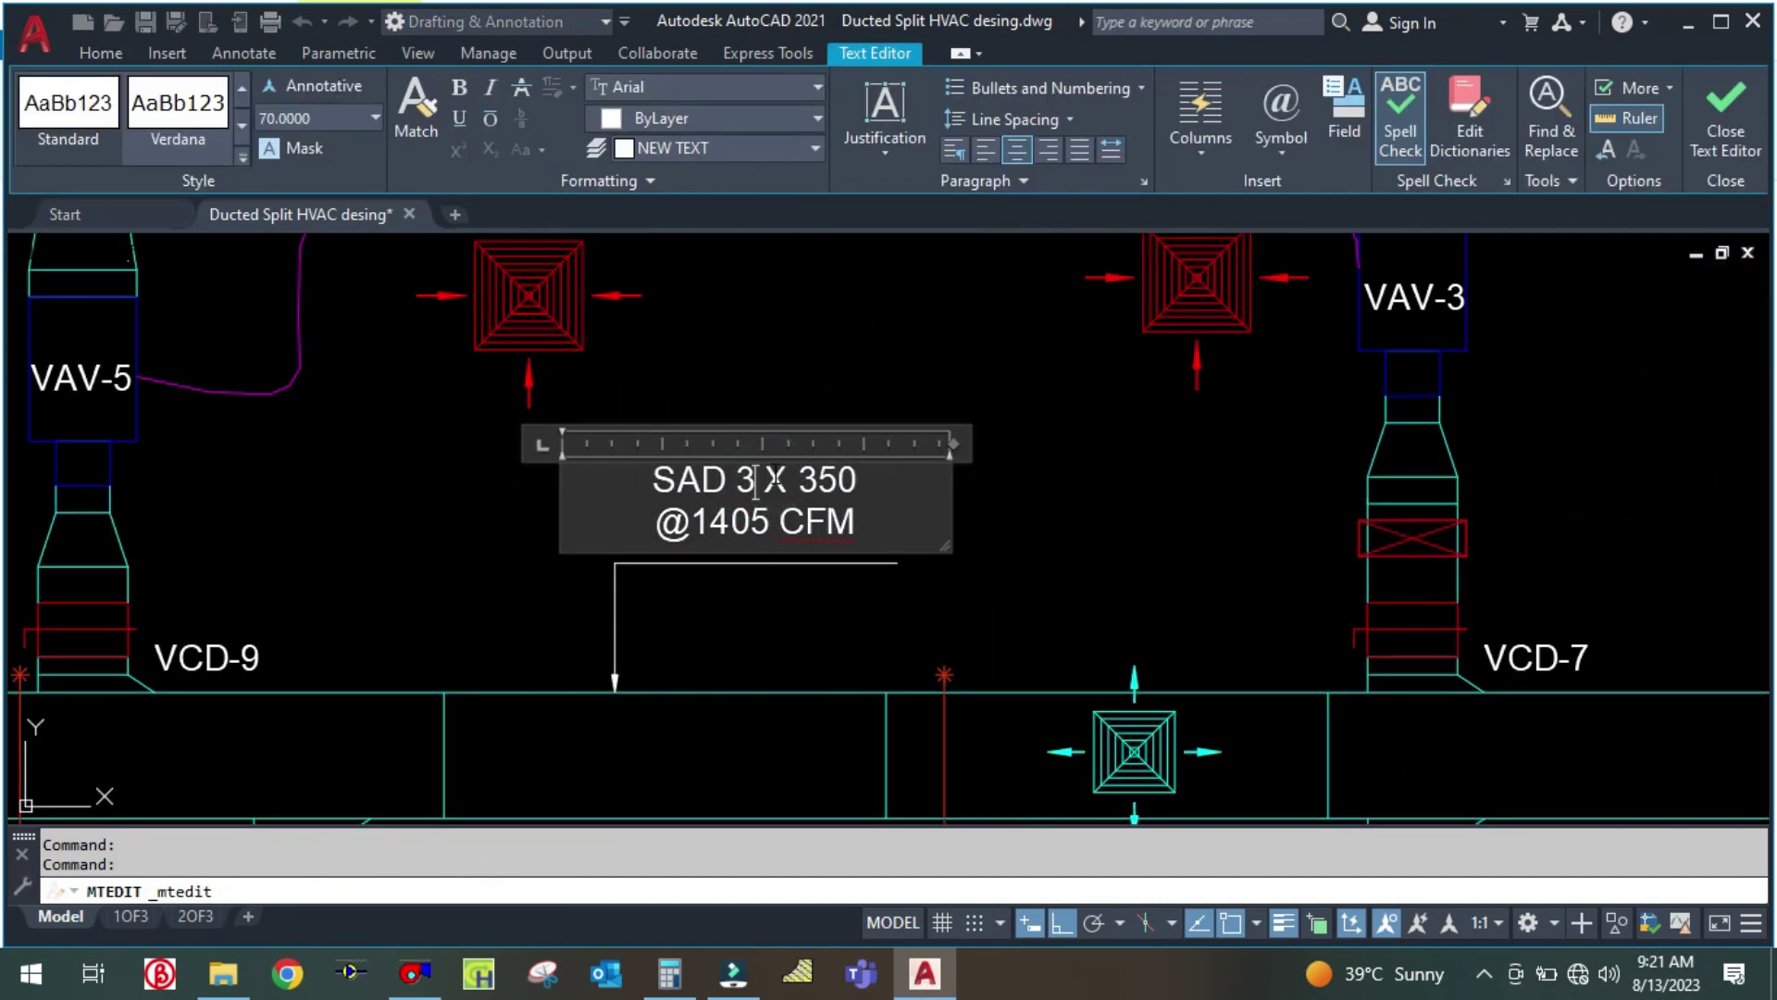
{"action": "type", "text": "00"}
{"action": "key", "text": "BackSpace"}
{"action": "key", "text": "BackSpace"}
{"action": "type", "text": "25"}
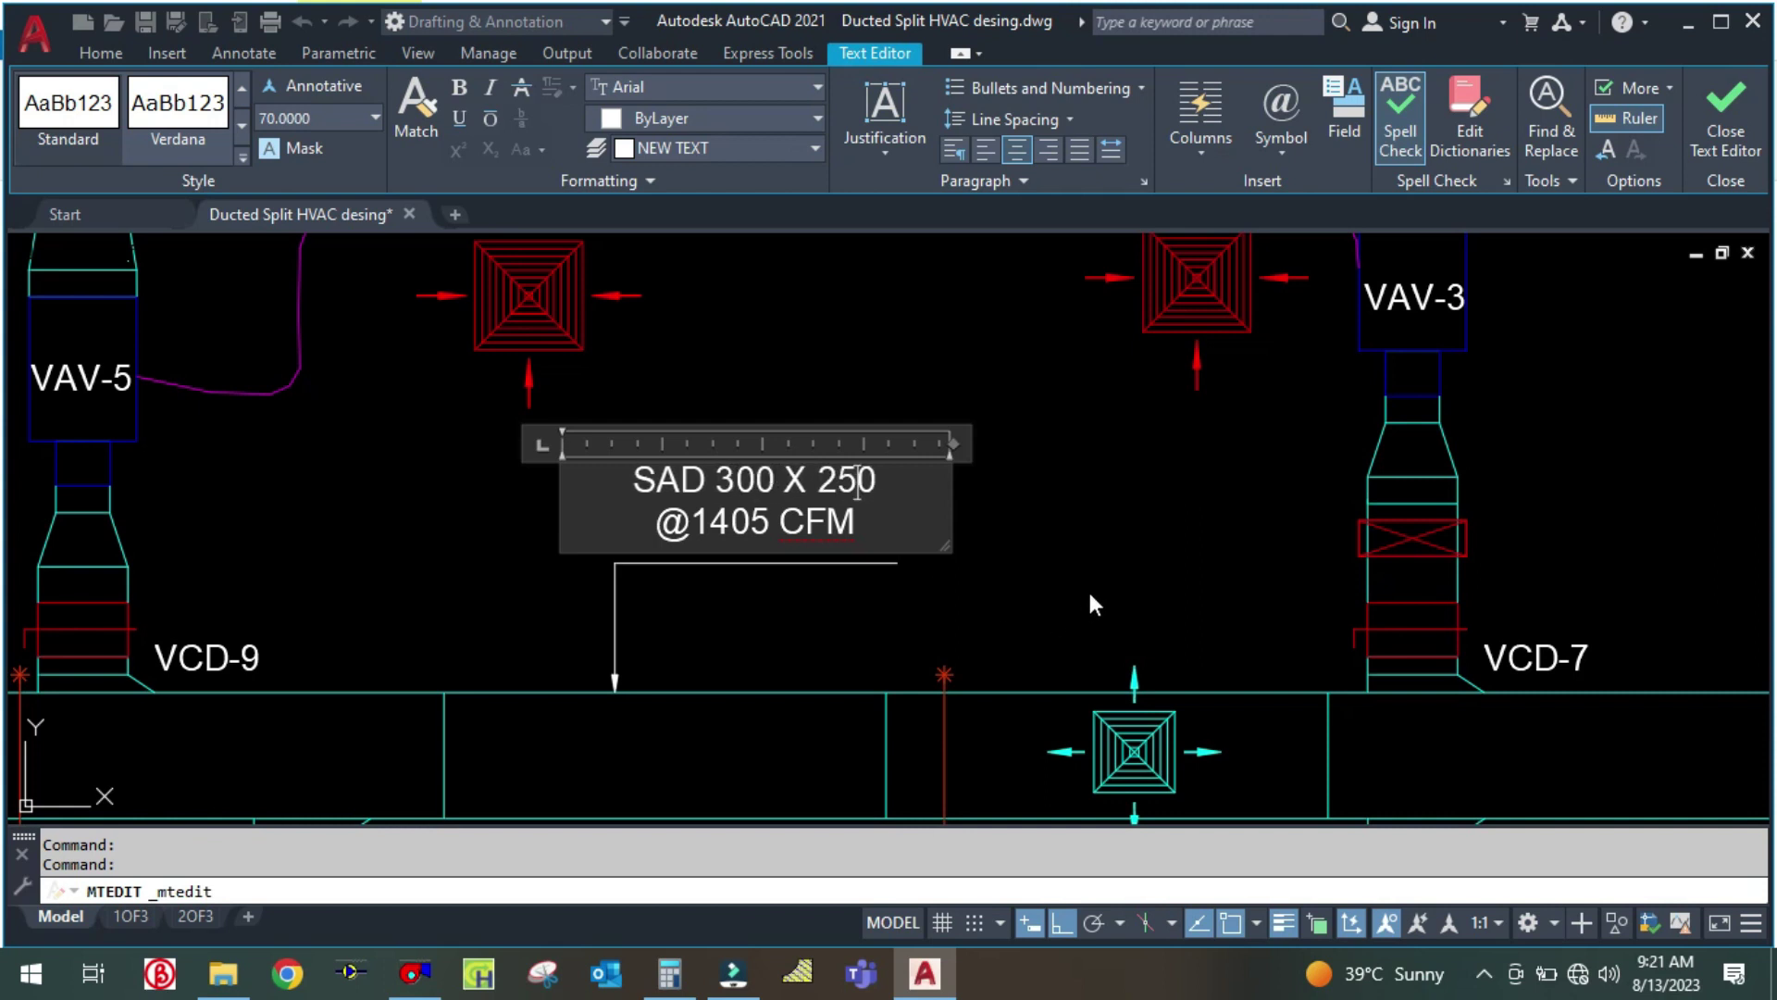
{"action": "left_click", "coordinate": [1090, 603]}
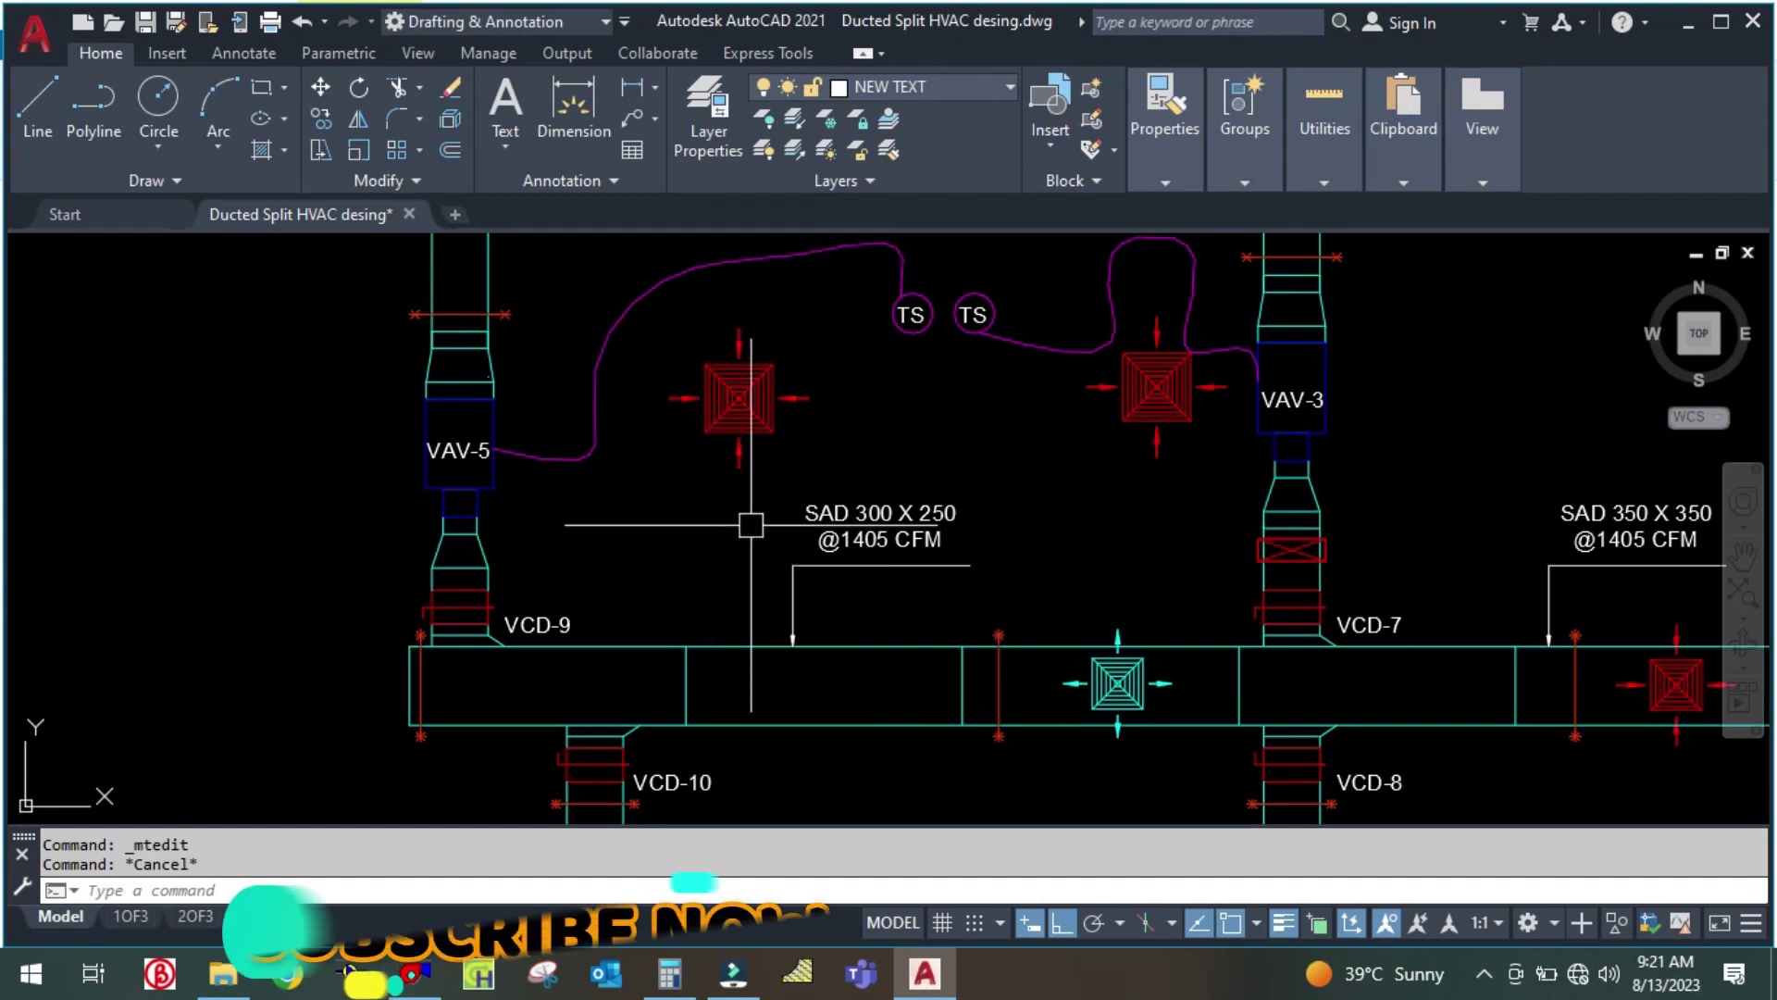
Look over the branch ducts on both sides of the main supply duct and their size and airflow labels
{"action": "scroll", "coordinate": [746, 523], "scroll_direction": "down", "scroll_amount": 2}
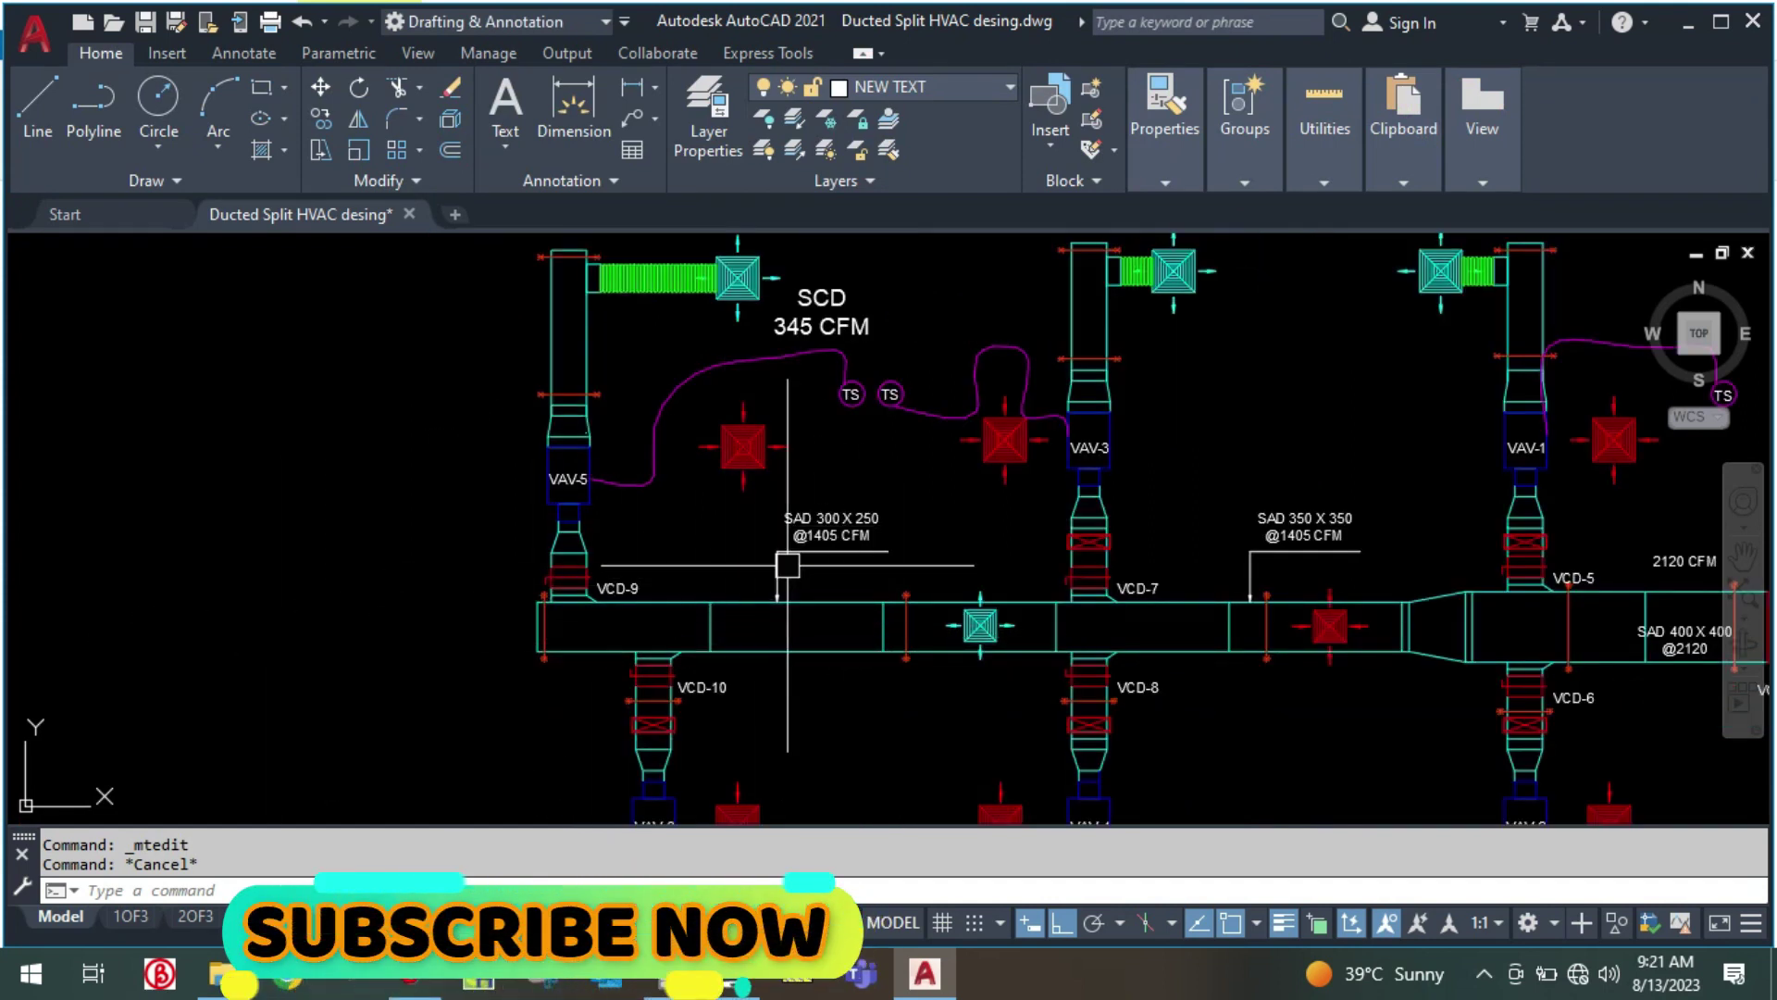
{"action": "mouse_move", "coordinate": [879, 673]}
{"action": "left_mouse_down"}
{"action": "mouse_move", "coordinate": [801, 628]}
{"action": "mouse_move", "coordinate": [731, 626]}
{"action": "left_mouse_up"}
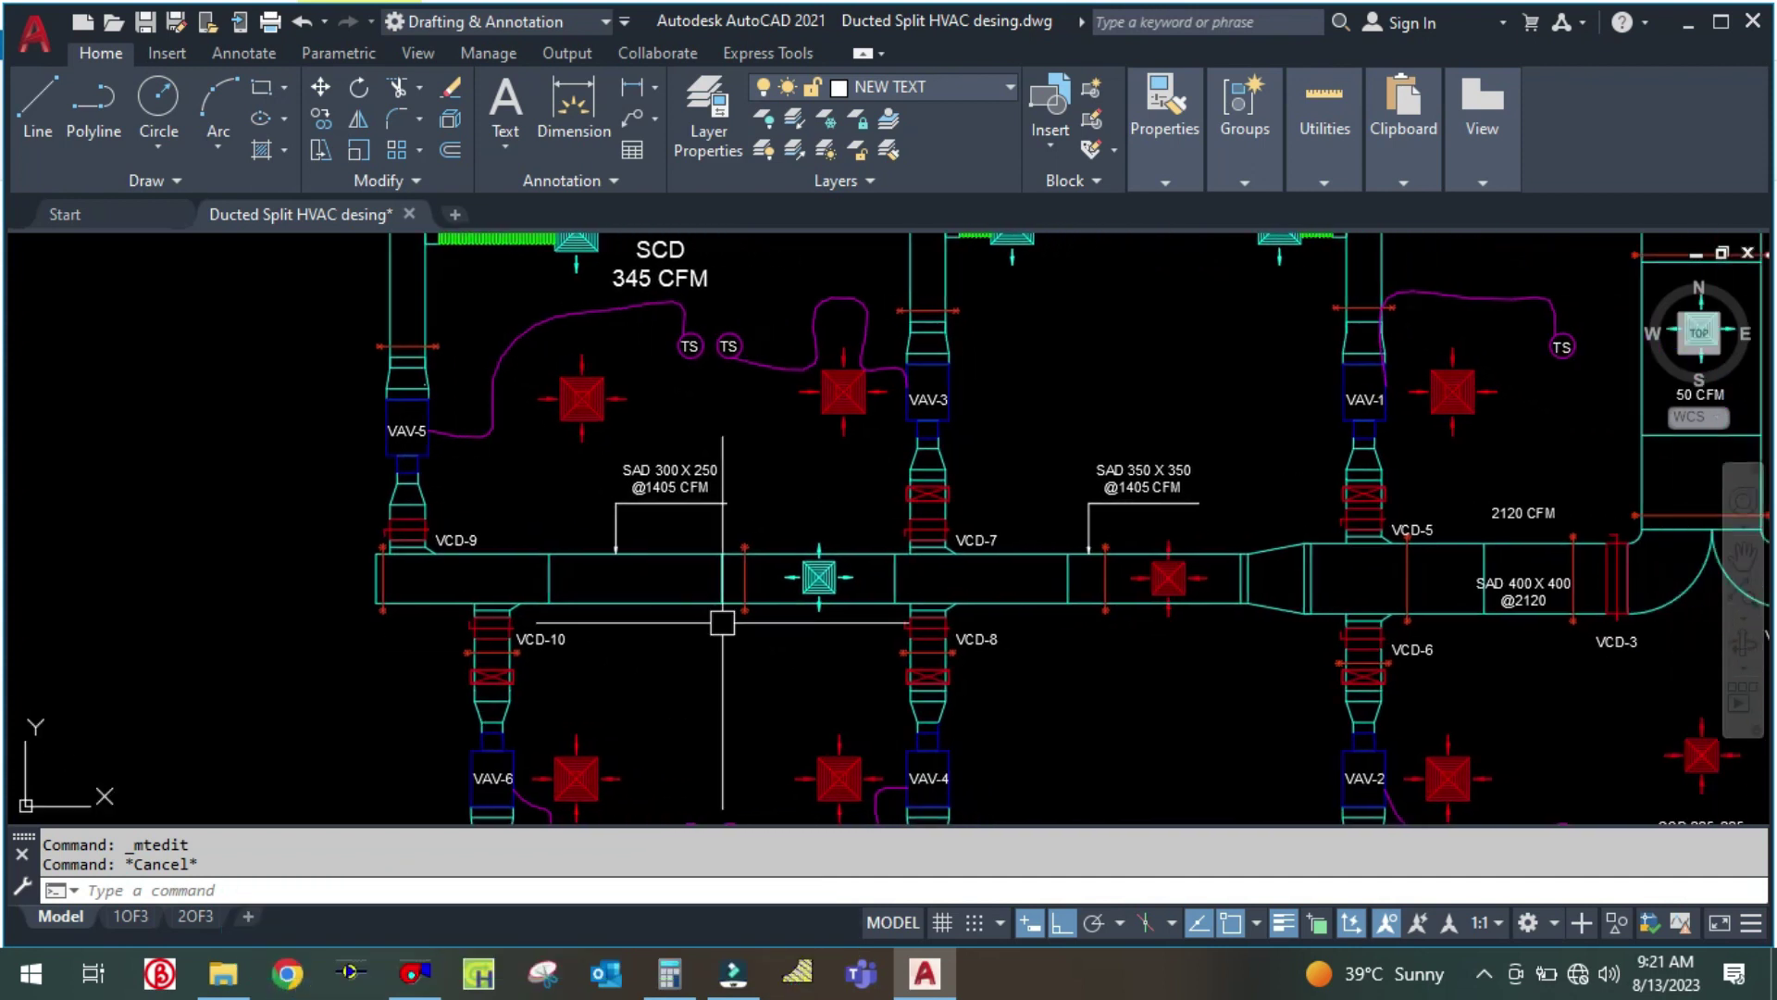
{"action": "scroll", "coordinate": [731, 626], "scroll_direction": "down", "scroll_amount": 2}
{"action": "mouse_move", "coordinate": [1443, 674]}
{"action": "left_mouse_down"}
{"action": "mouse_move", "coordinate": [813, 593]}
{"action": "mouse_move", "coordinate": [859, 669]}
{"action": "left_mouse_up"}
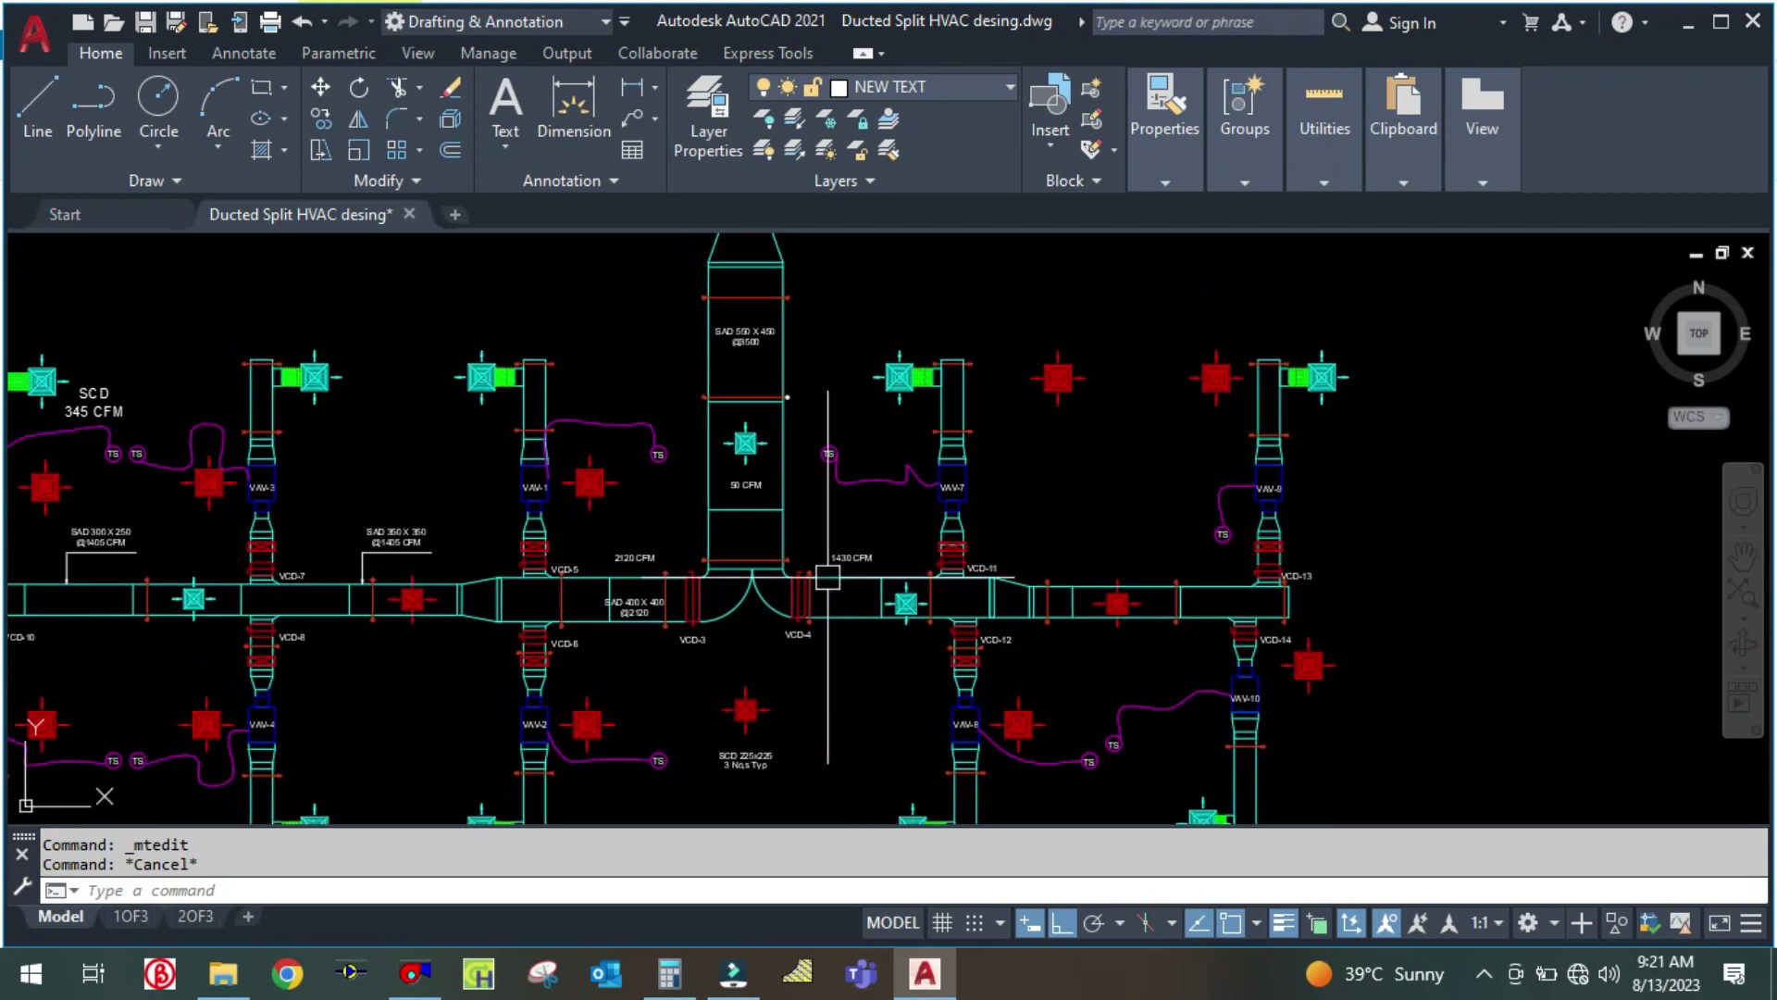
{"action": "left_click_drag", "start_coordinate": [153, 445], "coordinate": [385, 448]}
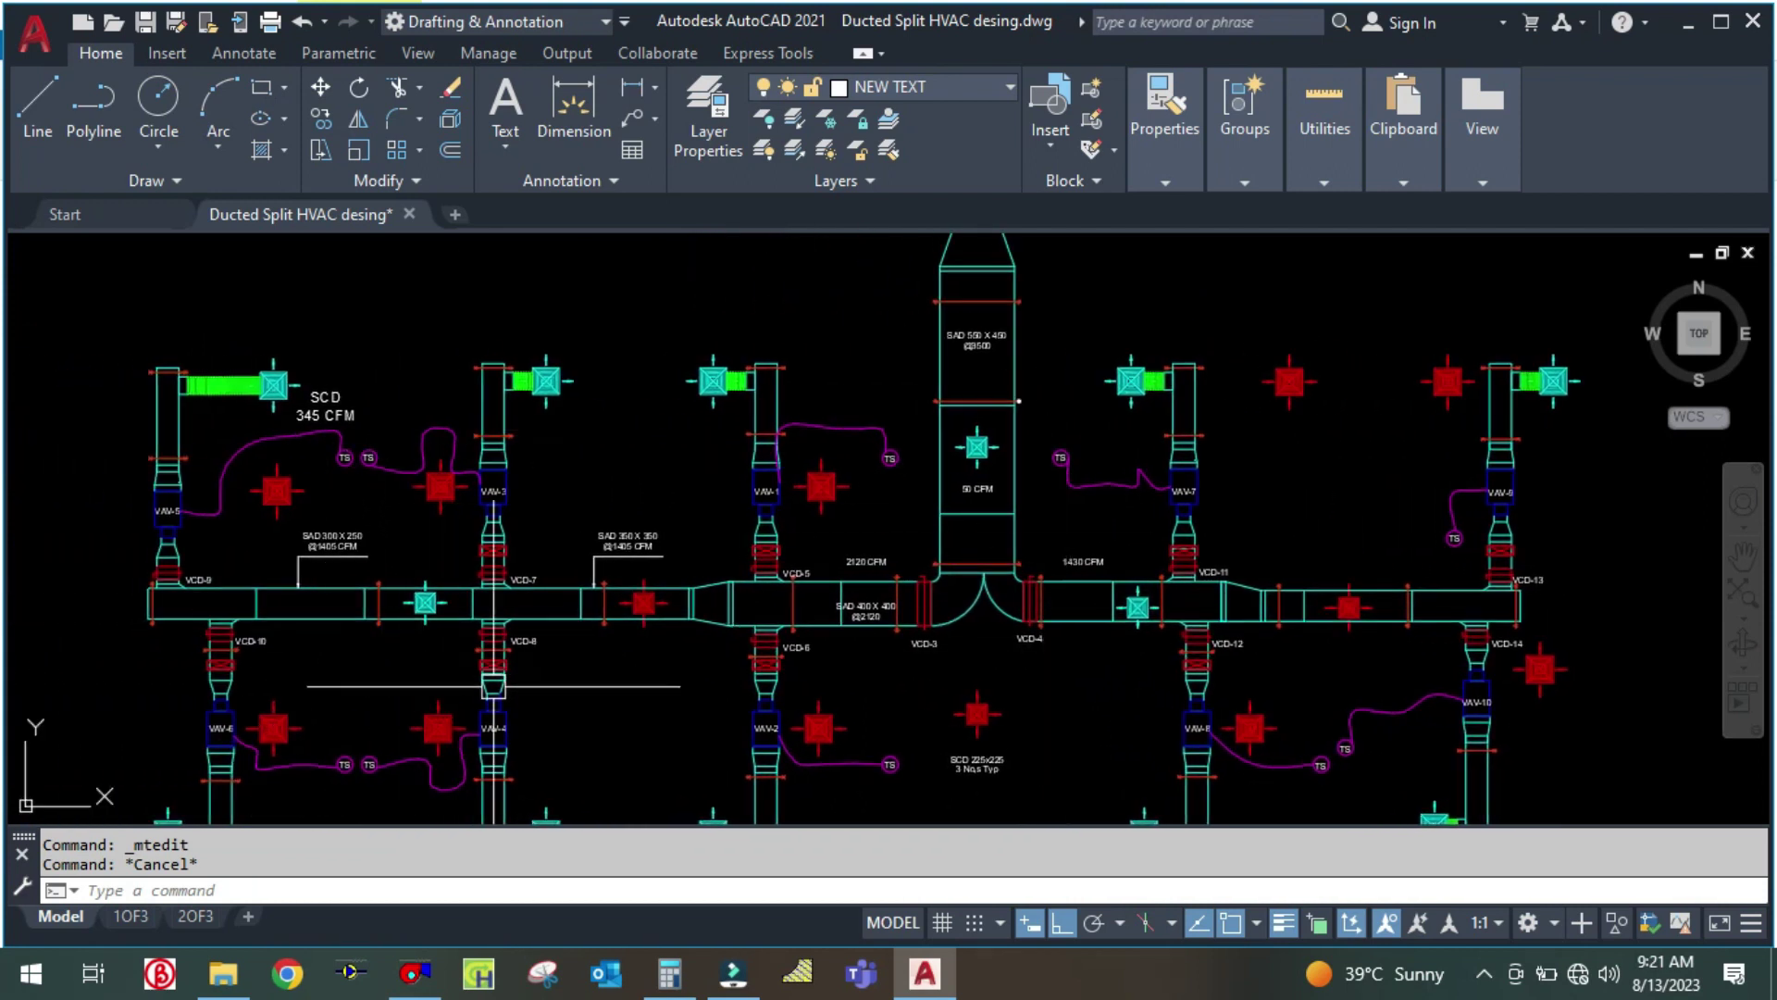
{"action": "left_click_drag", "start_coordinate": [533, 668], "coordinate": [965, 549]}
{"action": "scroll", "coordinate": [864, 533], "scroll_direction": "up", "scroll_amount": 3}
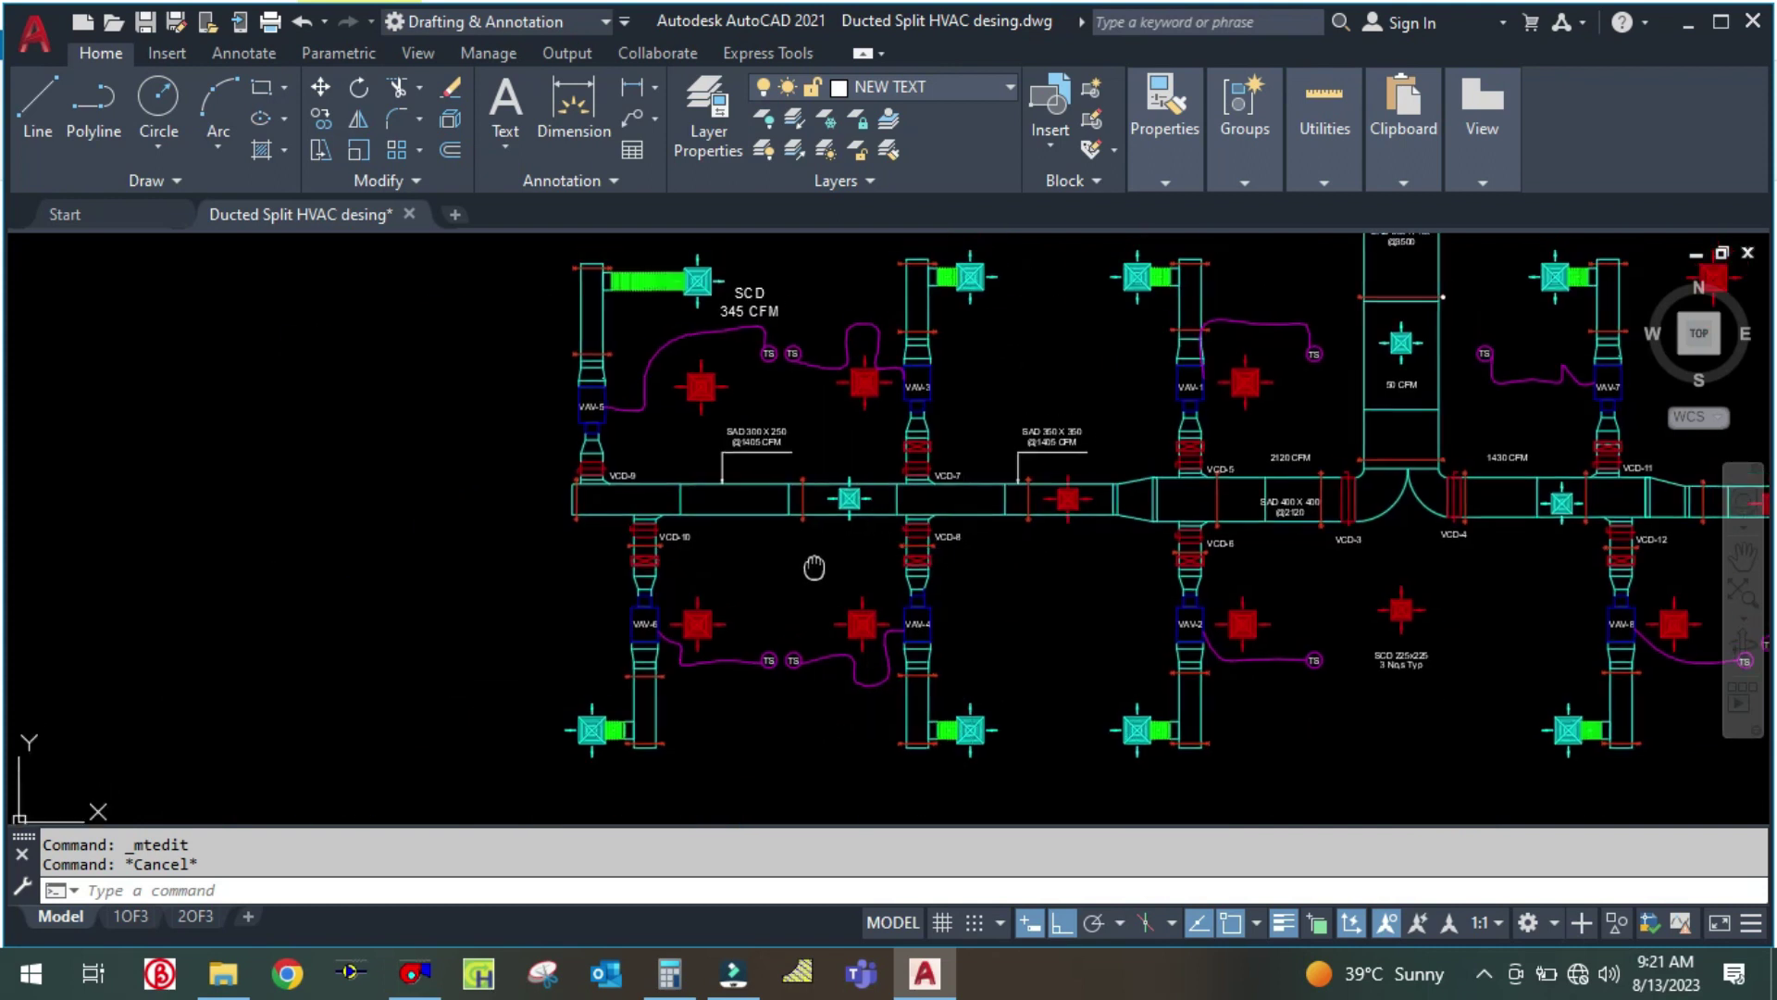
{"action": "scroll", "coordinate": [781, 528], "scroll_direction": "up", "scroll_amount": 2}
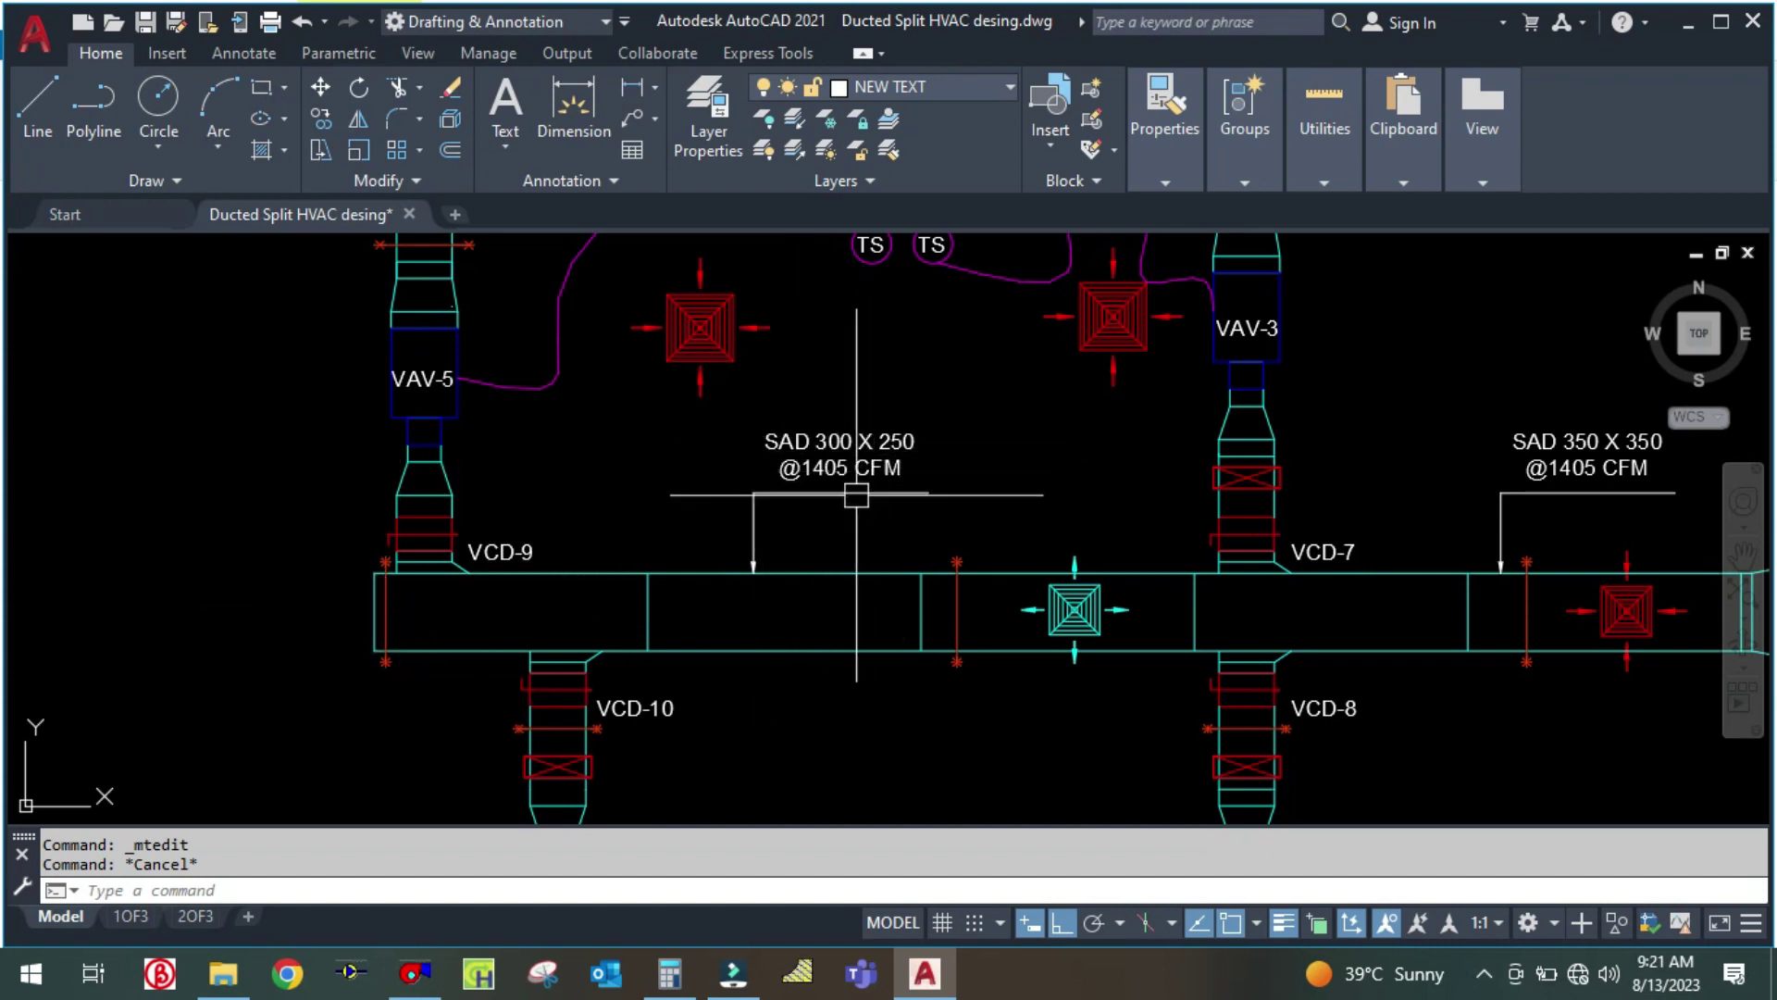
{"action": "scroll", "coordinate": [677, 507], "scroll_direction": "down", "scroll_amount": 3}
{"action": "scroll", "coordinate": [698, 496], "scroll_direction": "up", "scroll_amount": 5}
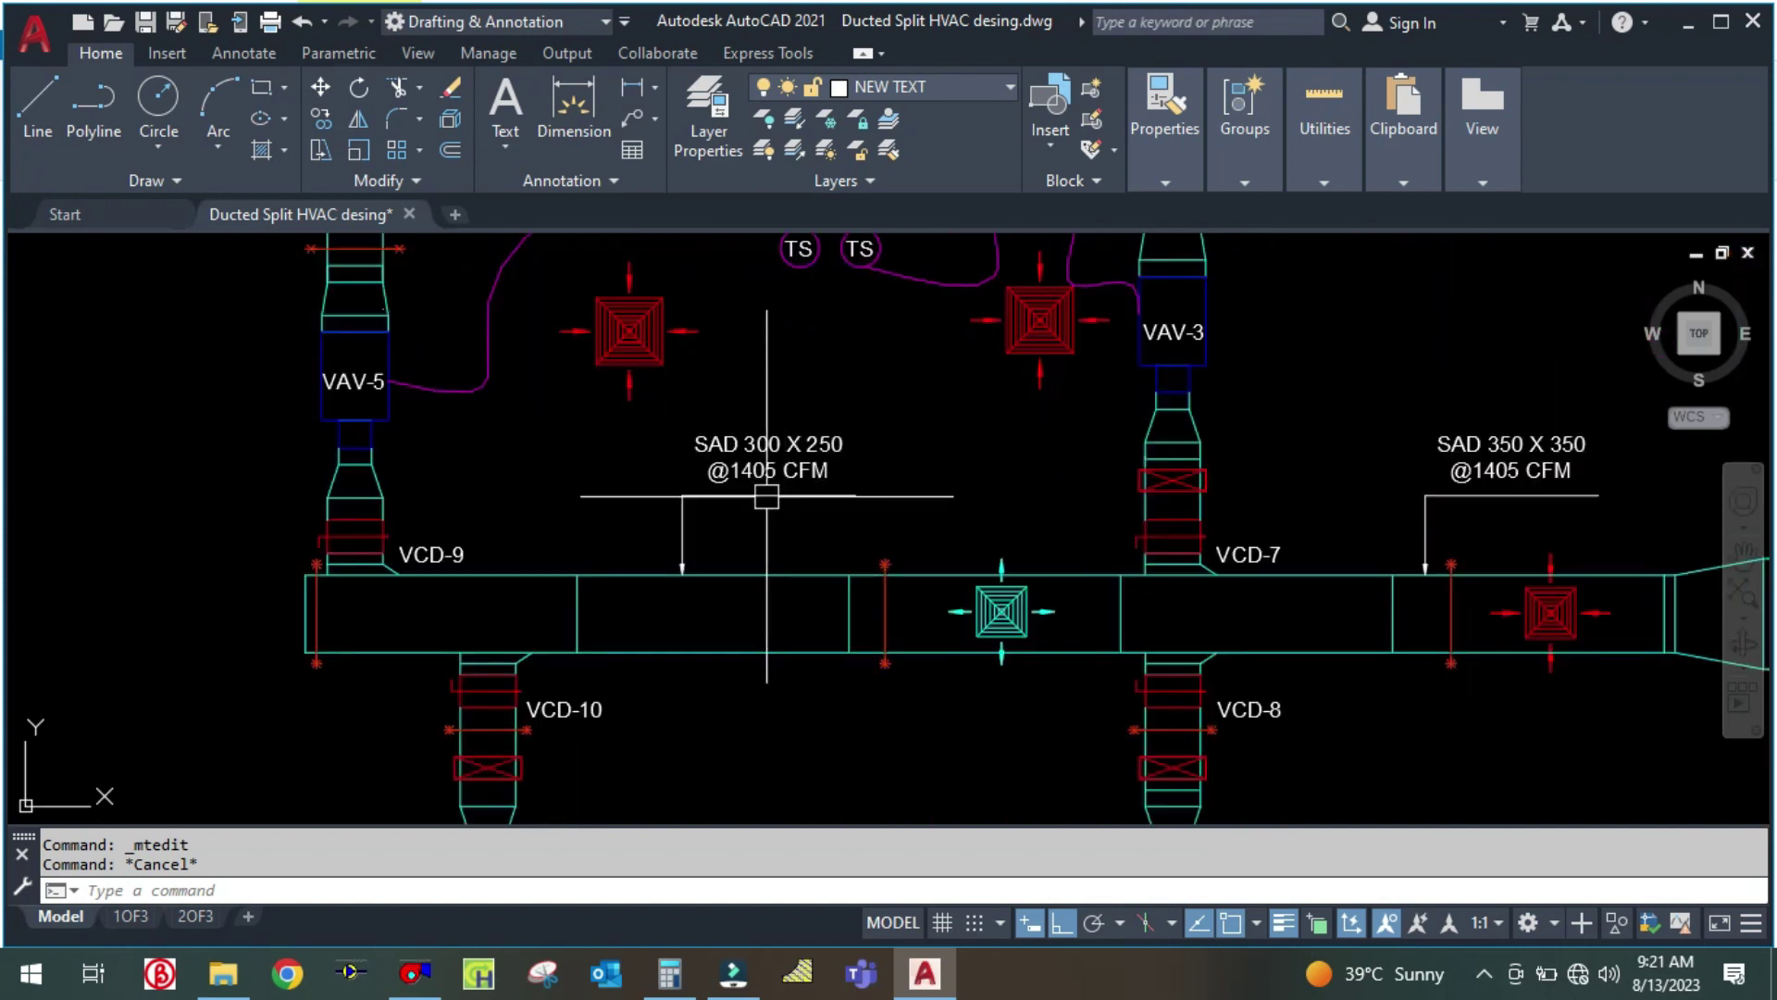
{"action": "left_click", "coordinate": [777, 462]}
{"action": "double_click", "coordinate": [785, 465]}
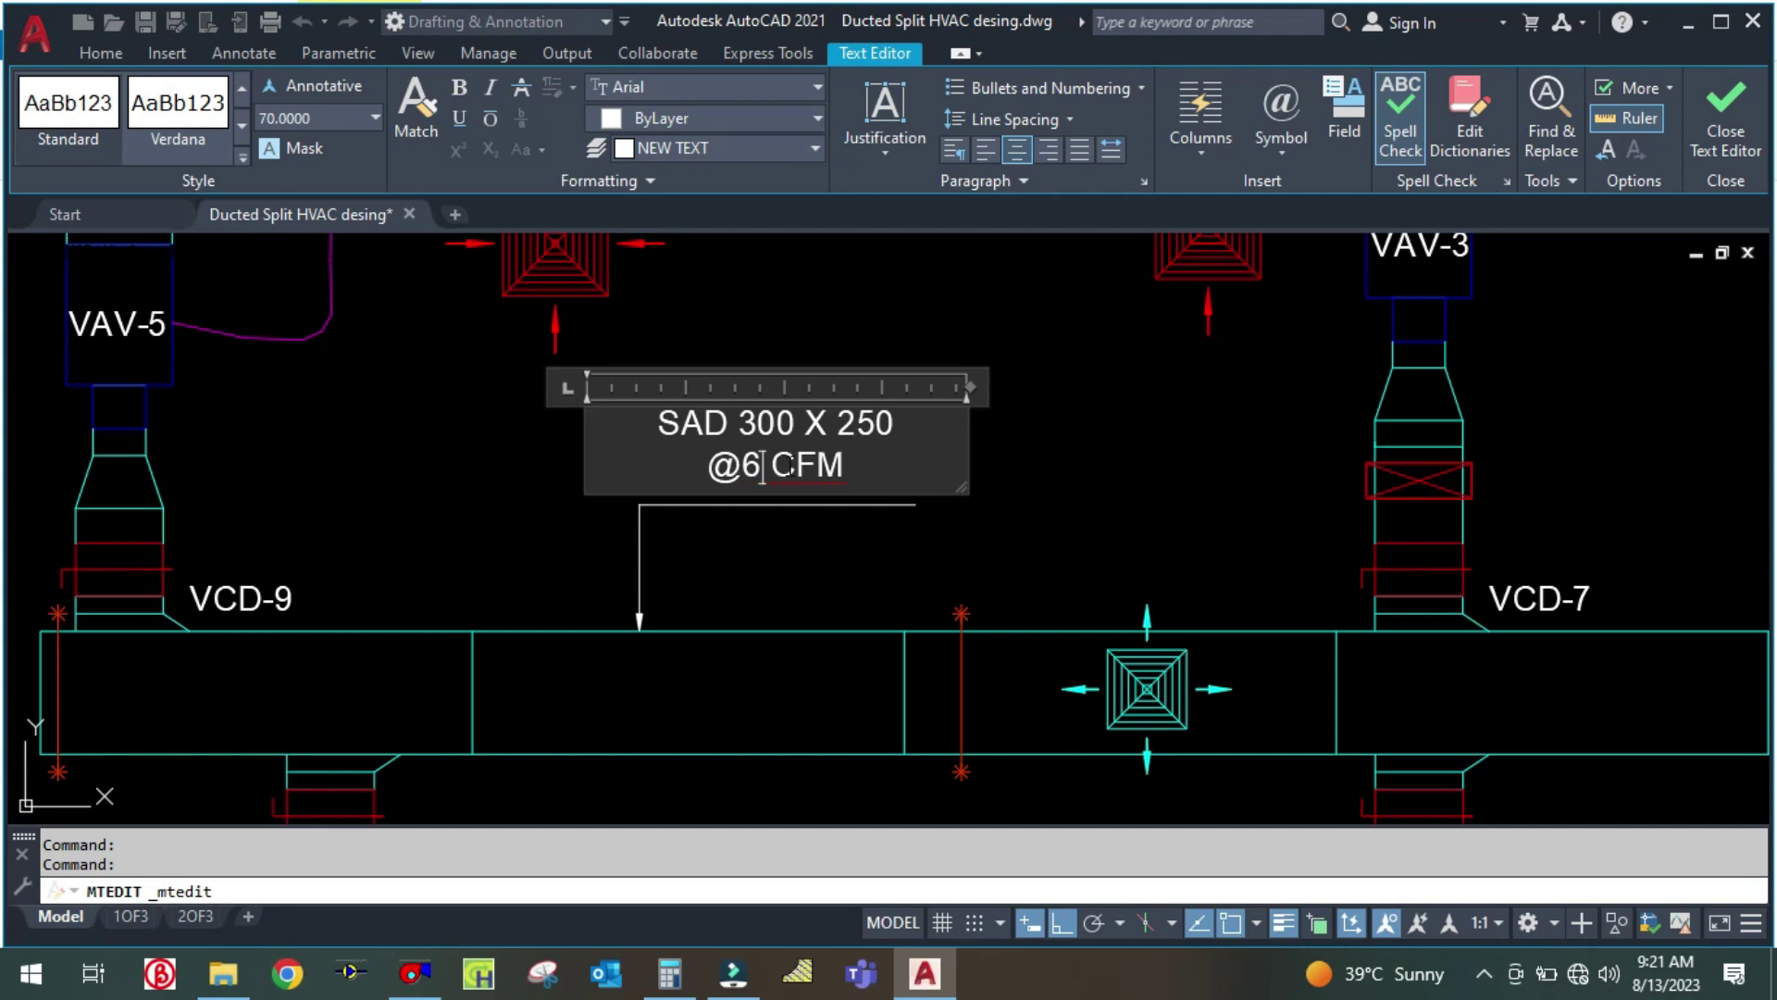
{"action": "key", "text": "Escape"}
{"action": "scroll", "coordinate": [1079, 488], "scroll_direction": "down", "scroll_amount": 5}
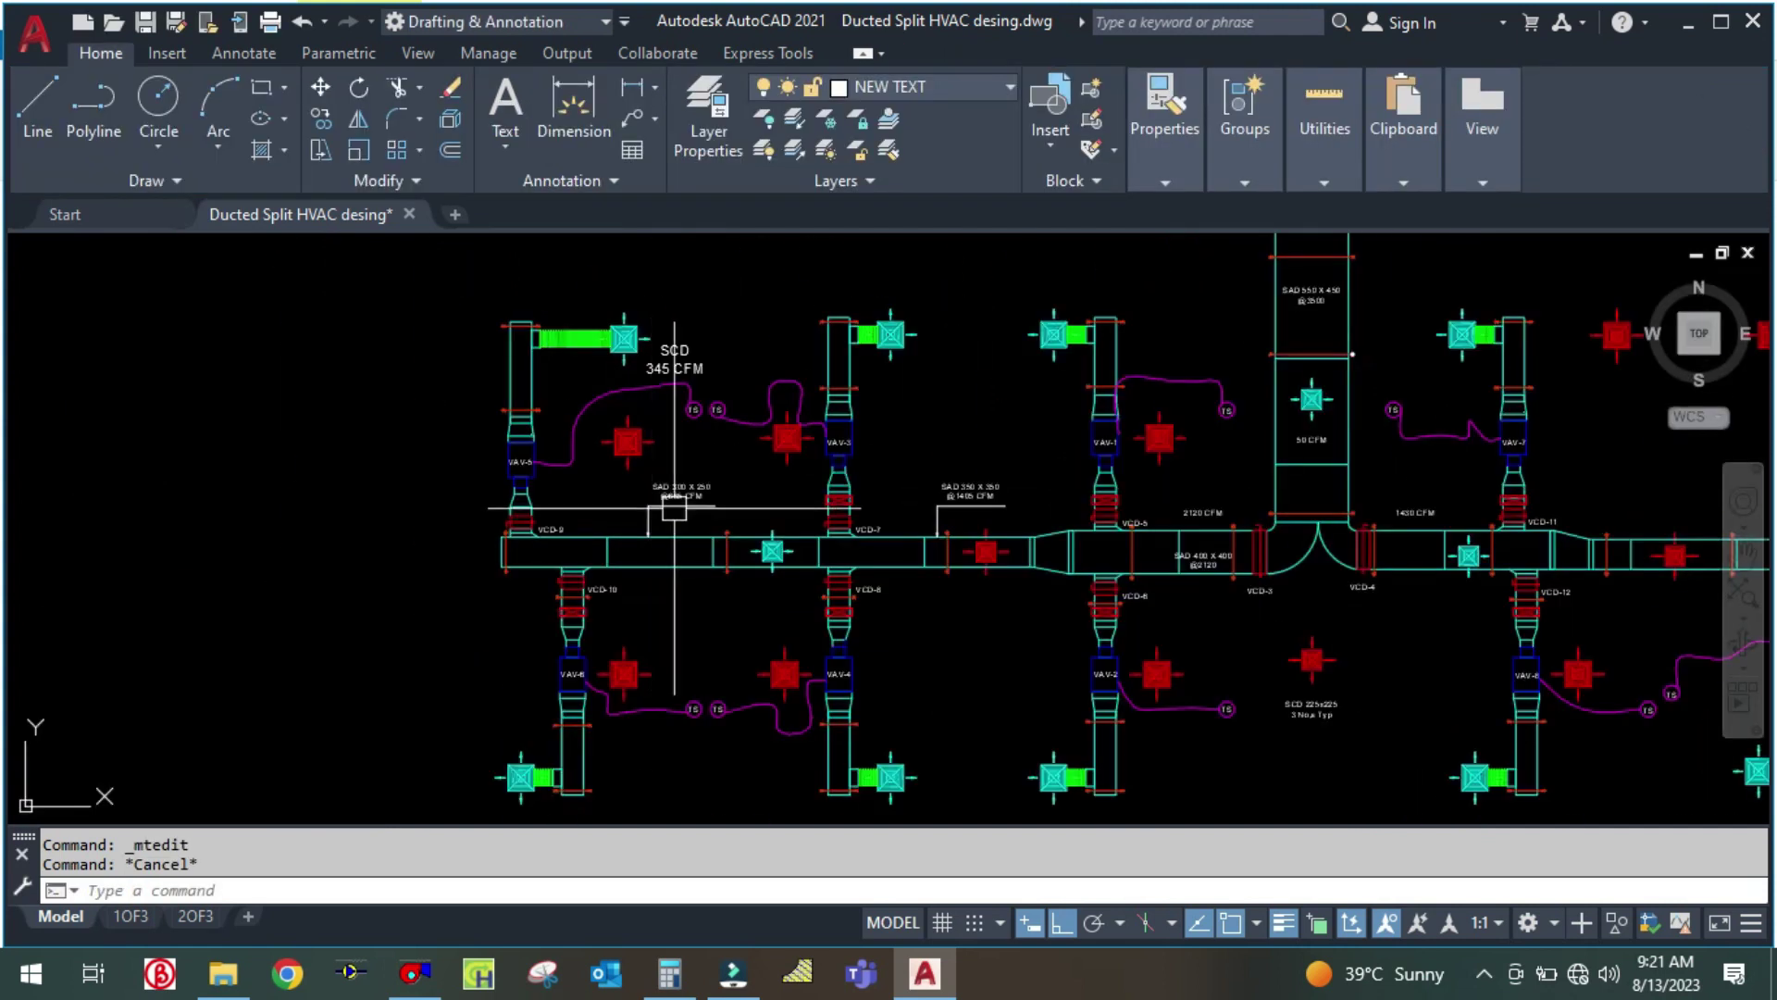
{"action": "scroll", "coordinate": [635, 489], "scroll_direction": "up", "scroll_amount": 1}
{"action": "scroll", "coordinate": [988, 476], "scroll_direction": "up", "scroll_amount": 4}
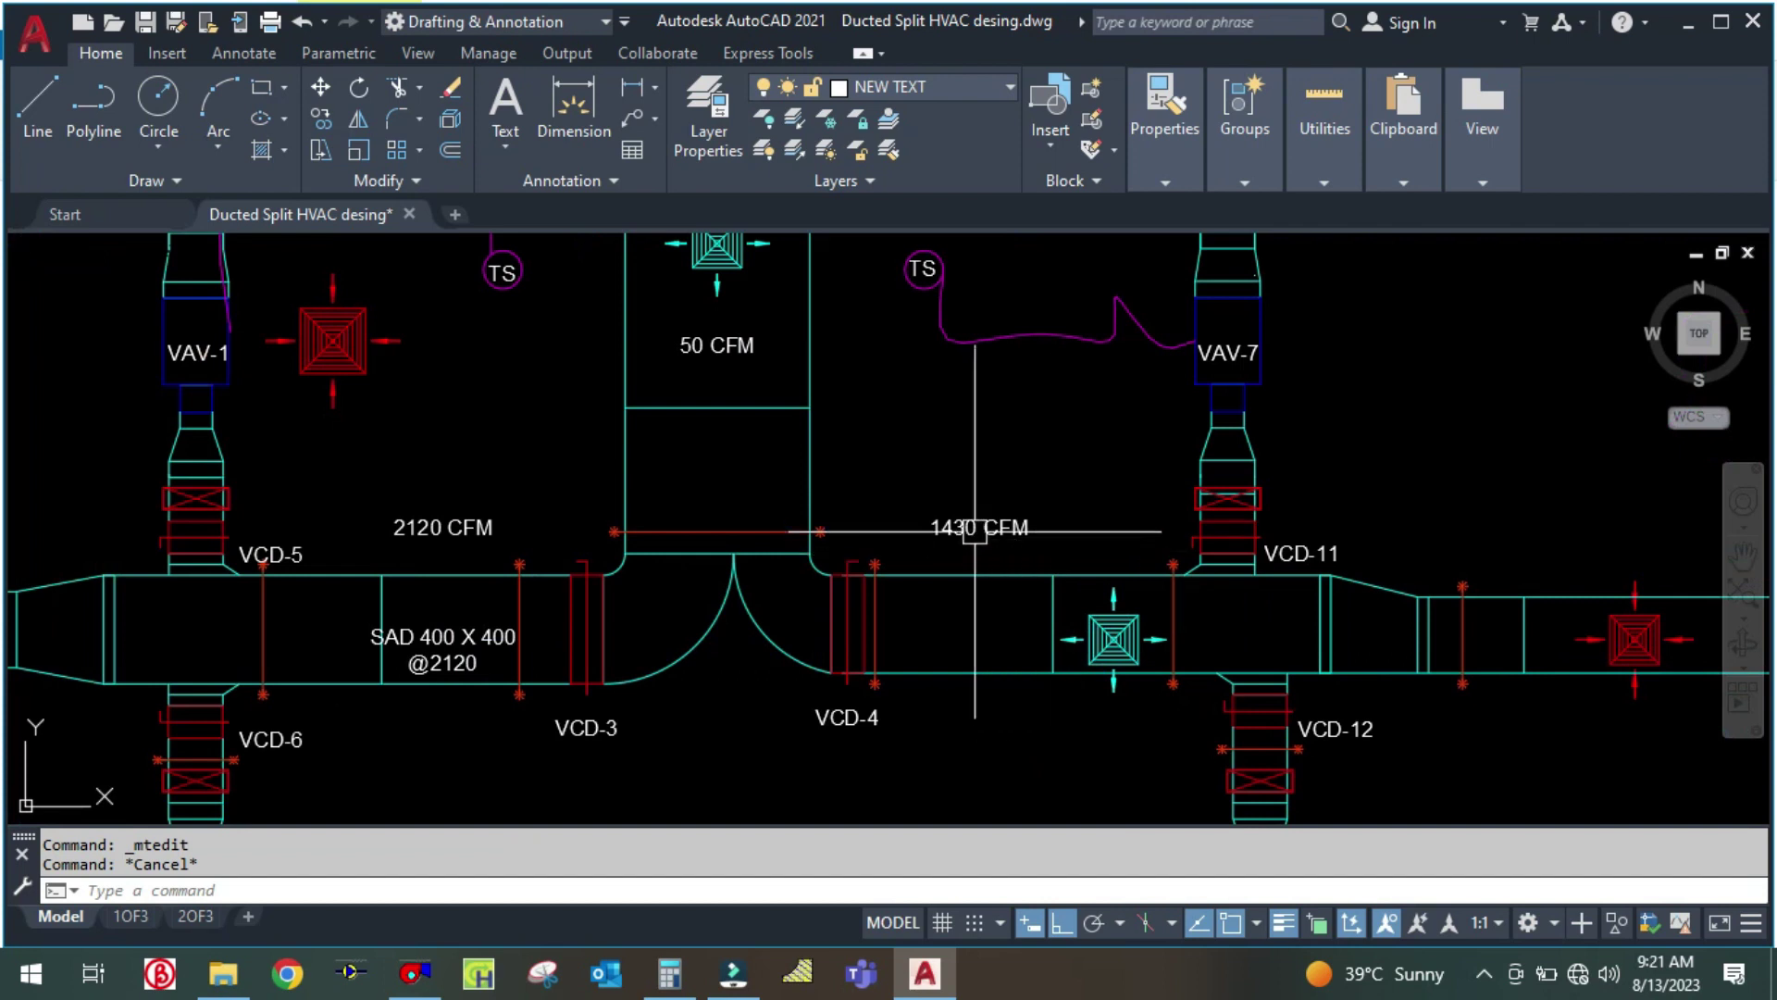
{"action": "type", "text": "m"}
{"action": "key", "text": "Return"}
{"action": "left_click", "coordinate": [1000, 526]}
{"action": "key", "text": "Escape"}
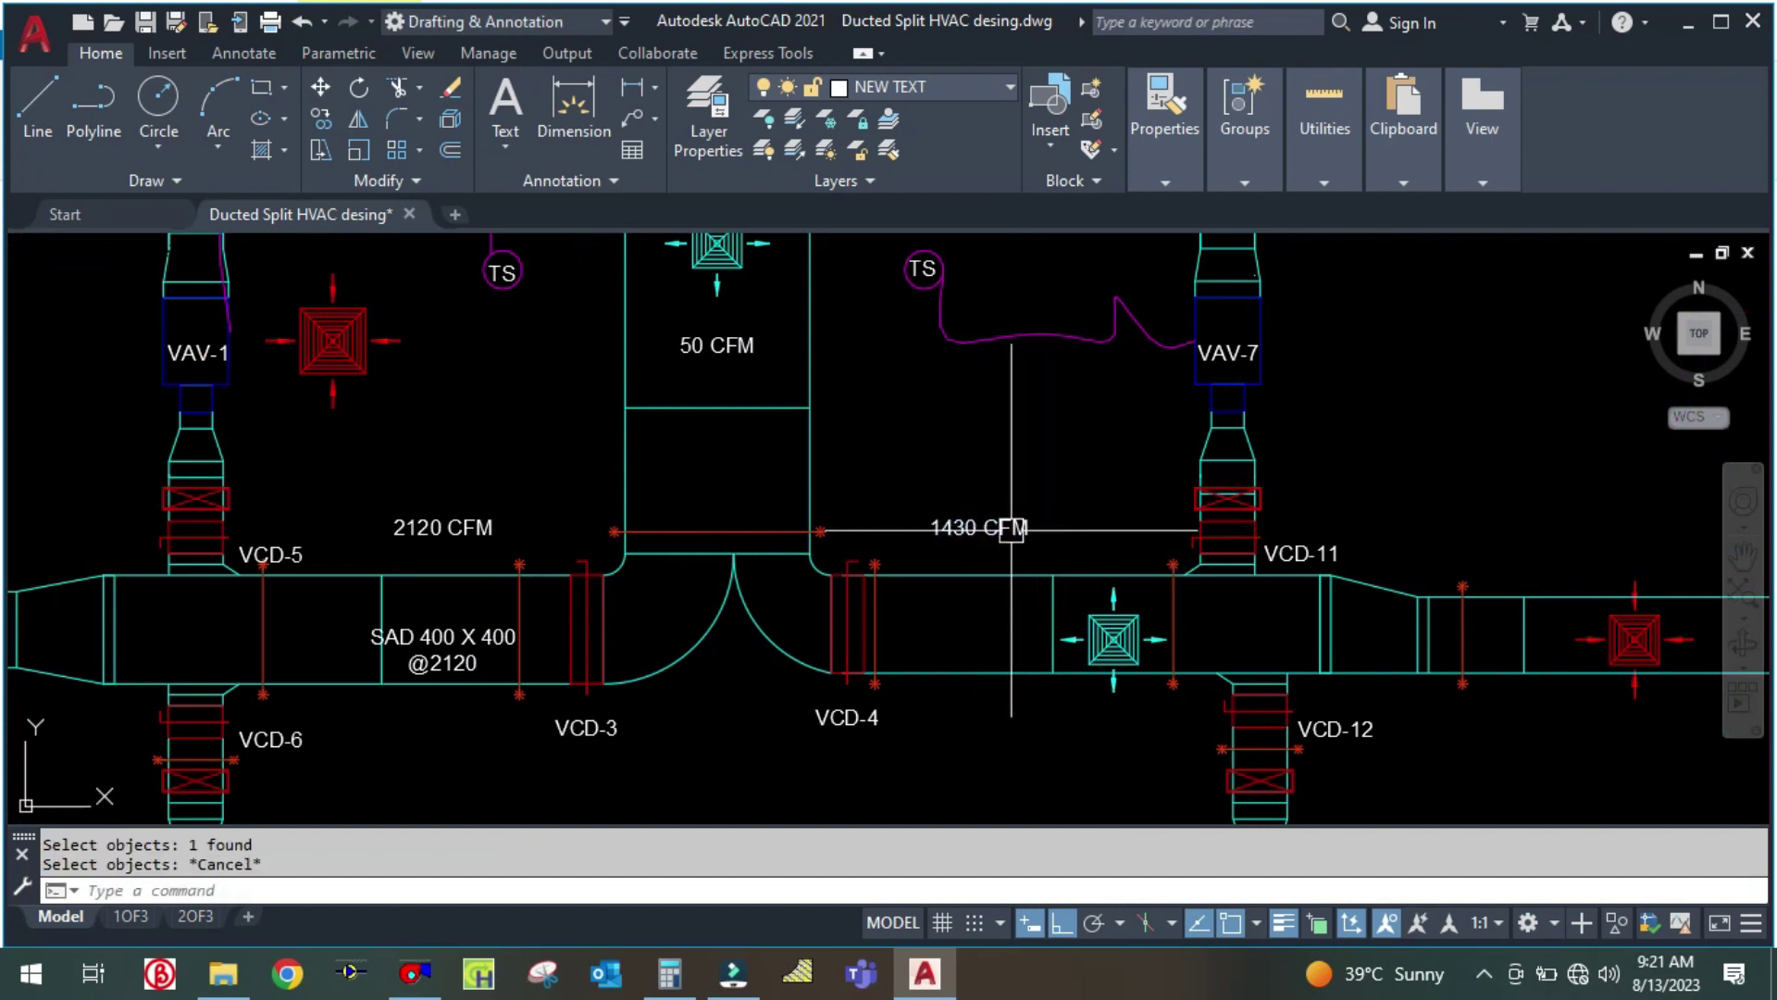
Switch to DuctSizer, change it back to US units and set the flow rate to 1430 cfm
{"action": "scroll", "coordinate": [1037, 560], "scroll_direction": "down", "scroll_amount": 1}
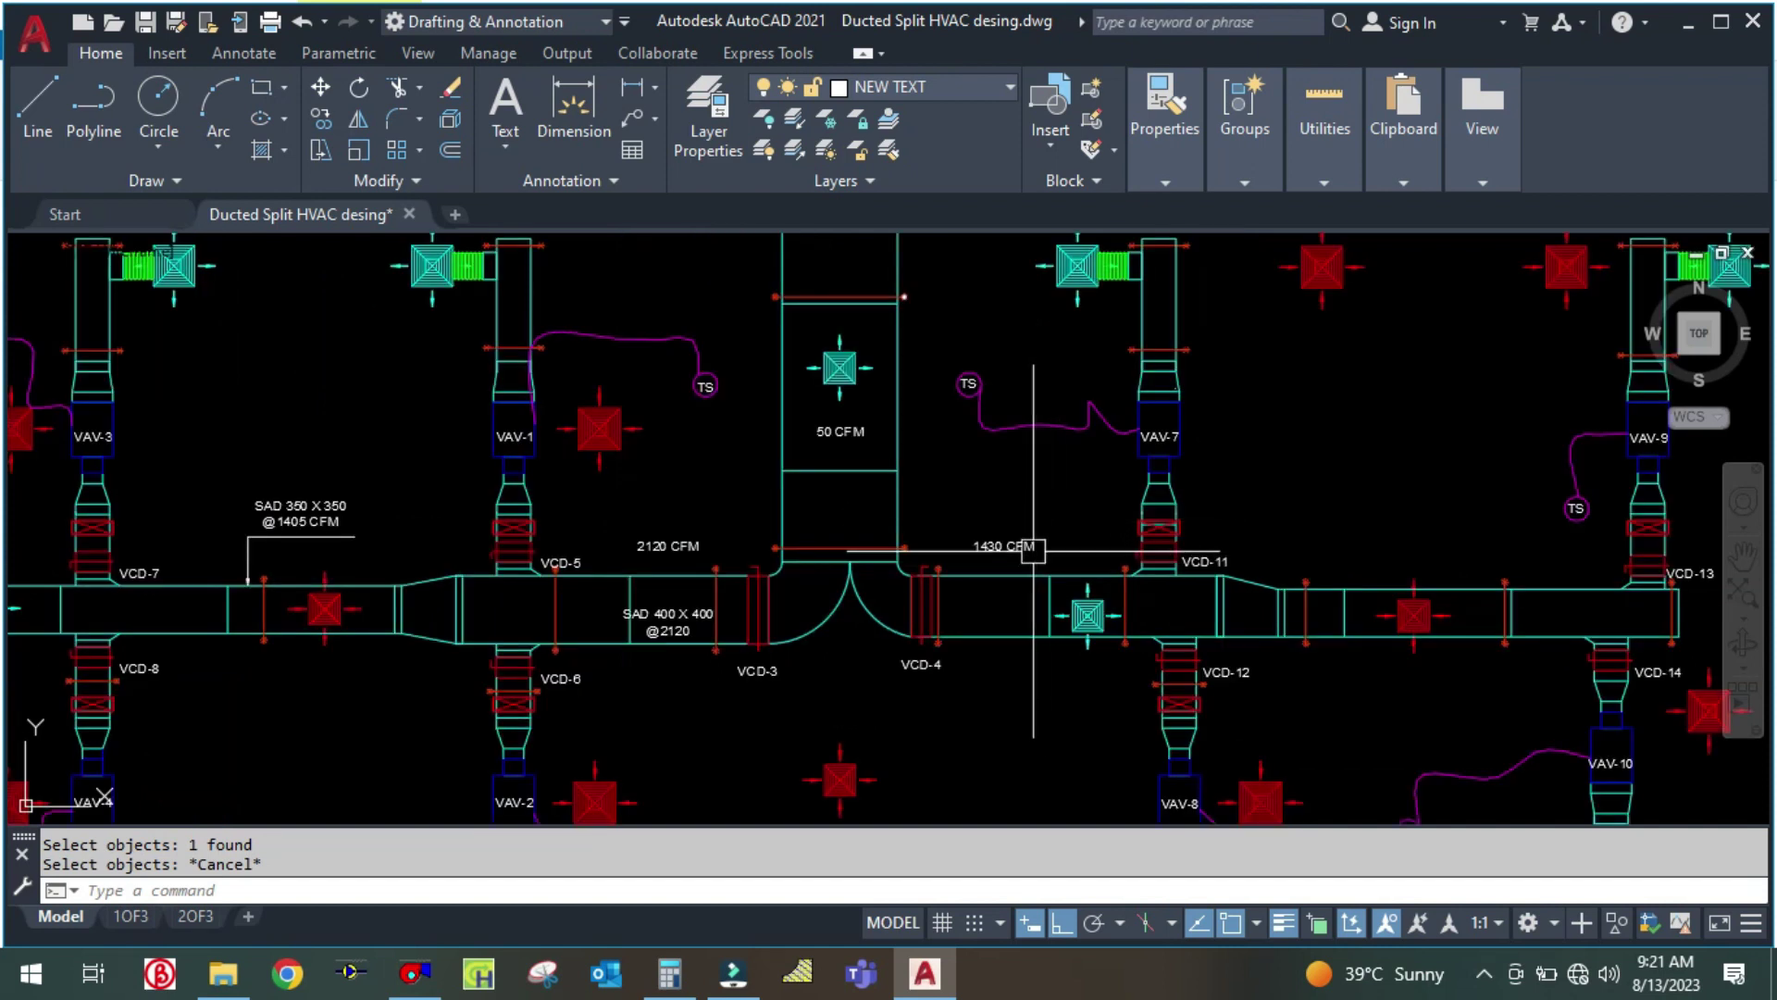
{"action": "left_click_drag", "start_coordinate": [1033, 550], "coordinate": [1019, 534]}
{"action": "scroll", "coordinate": [1003, 518], "scroll_direction": "up", "scroll_amount": 2}
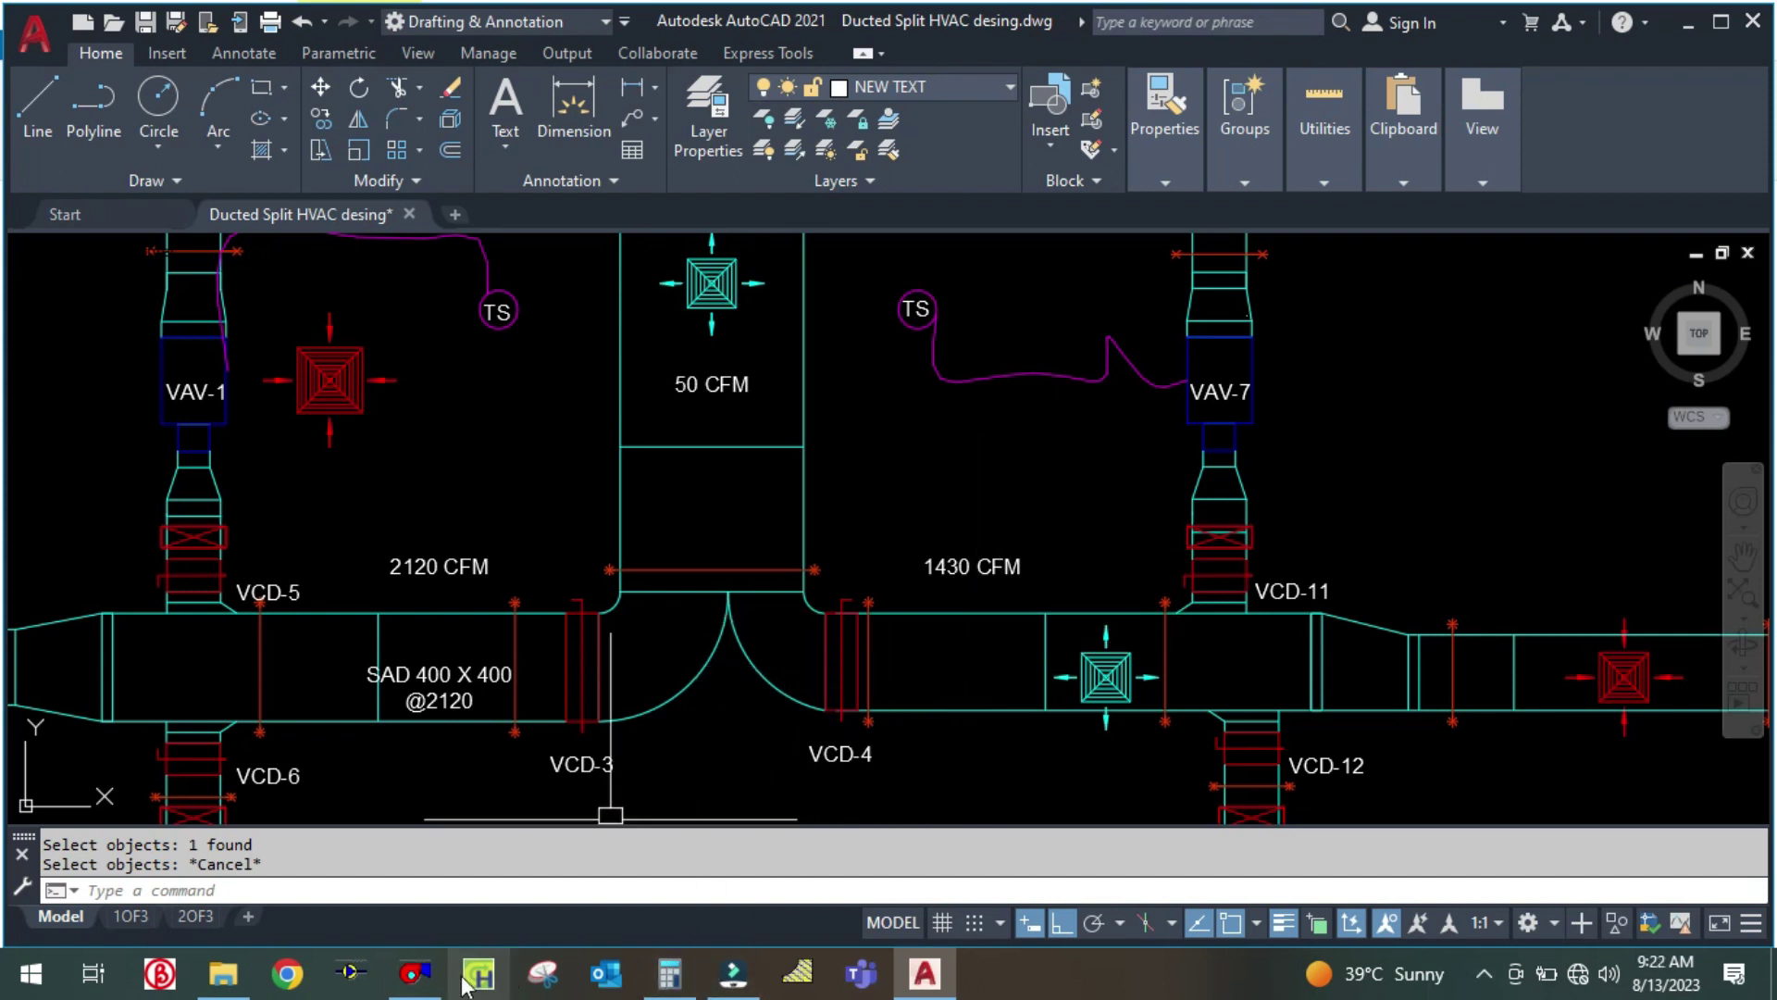
{"action": "left_click", "coordinate": [413, 972]}
{"action": "left_click", "coordinate": [419, 194]}
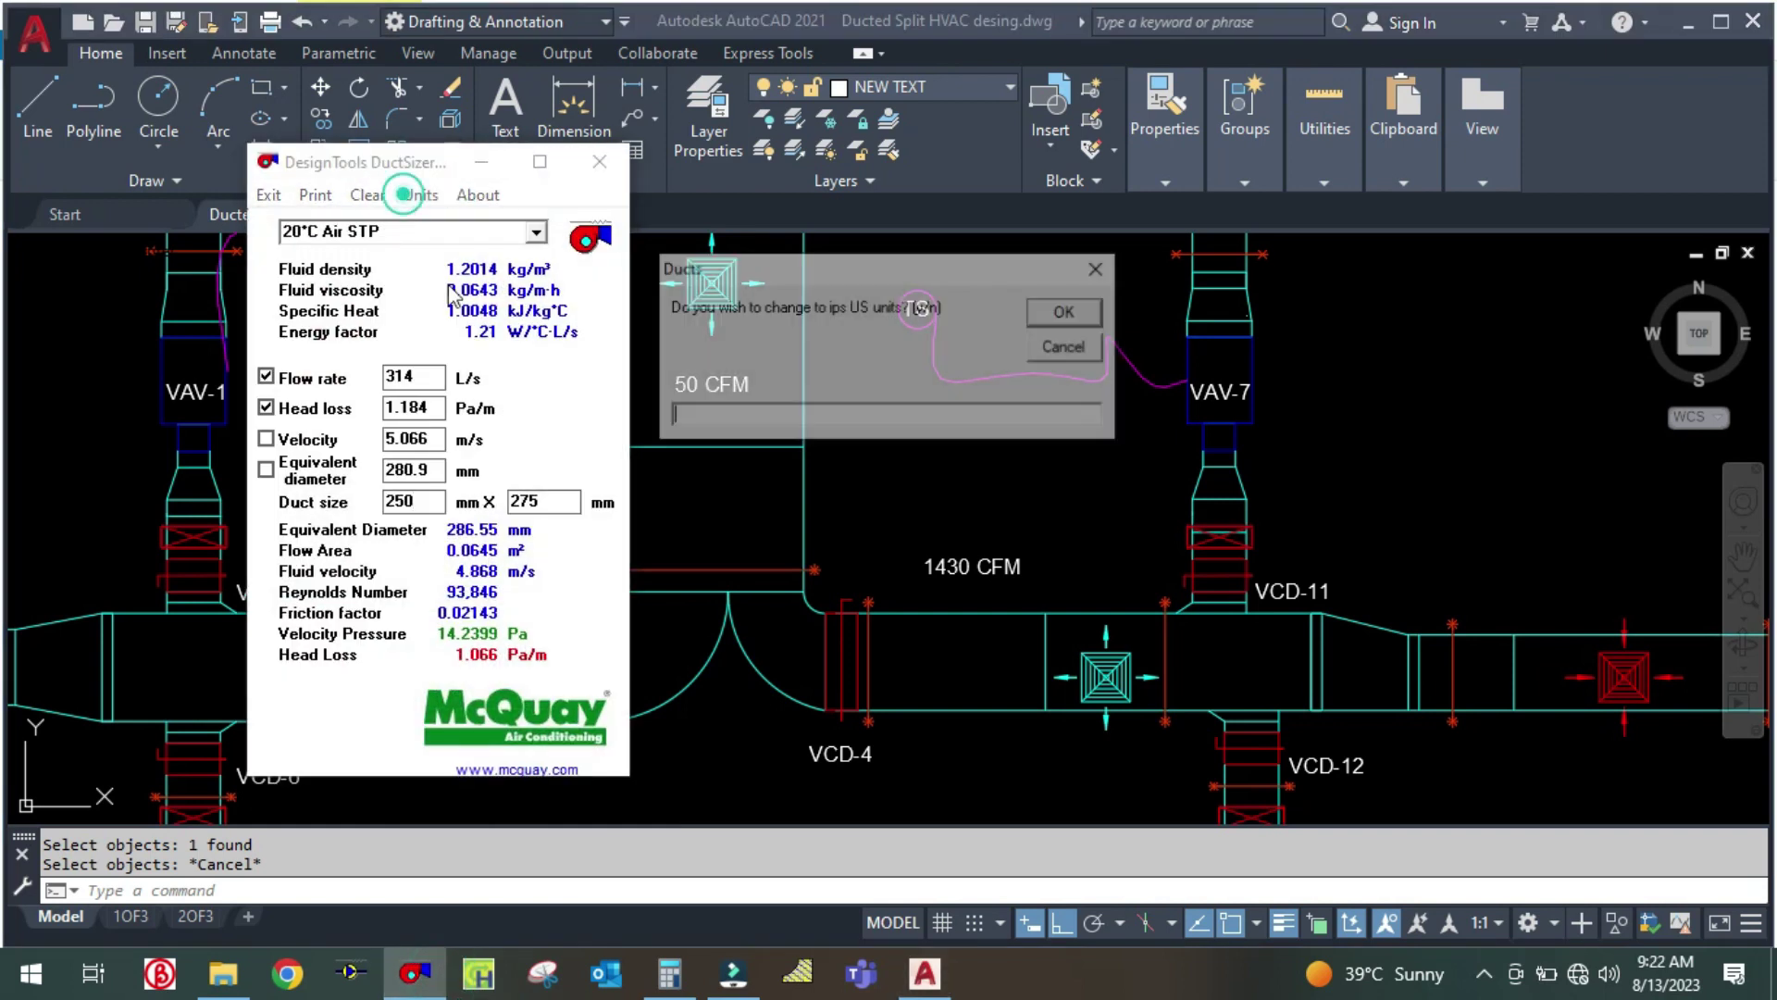
{"action": "key", "text": "Return"}
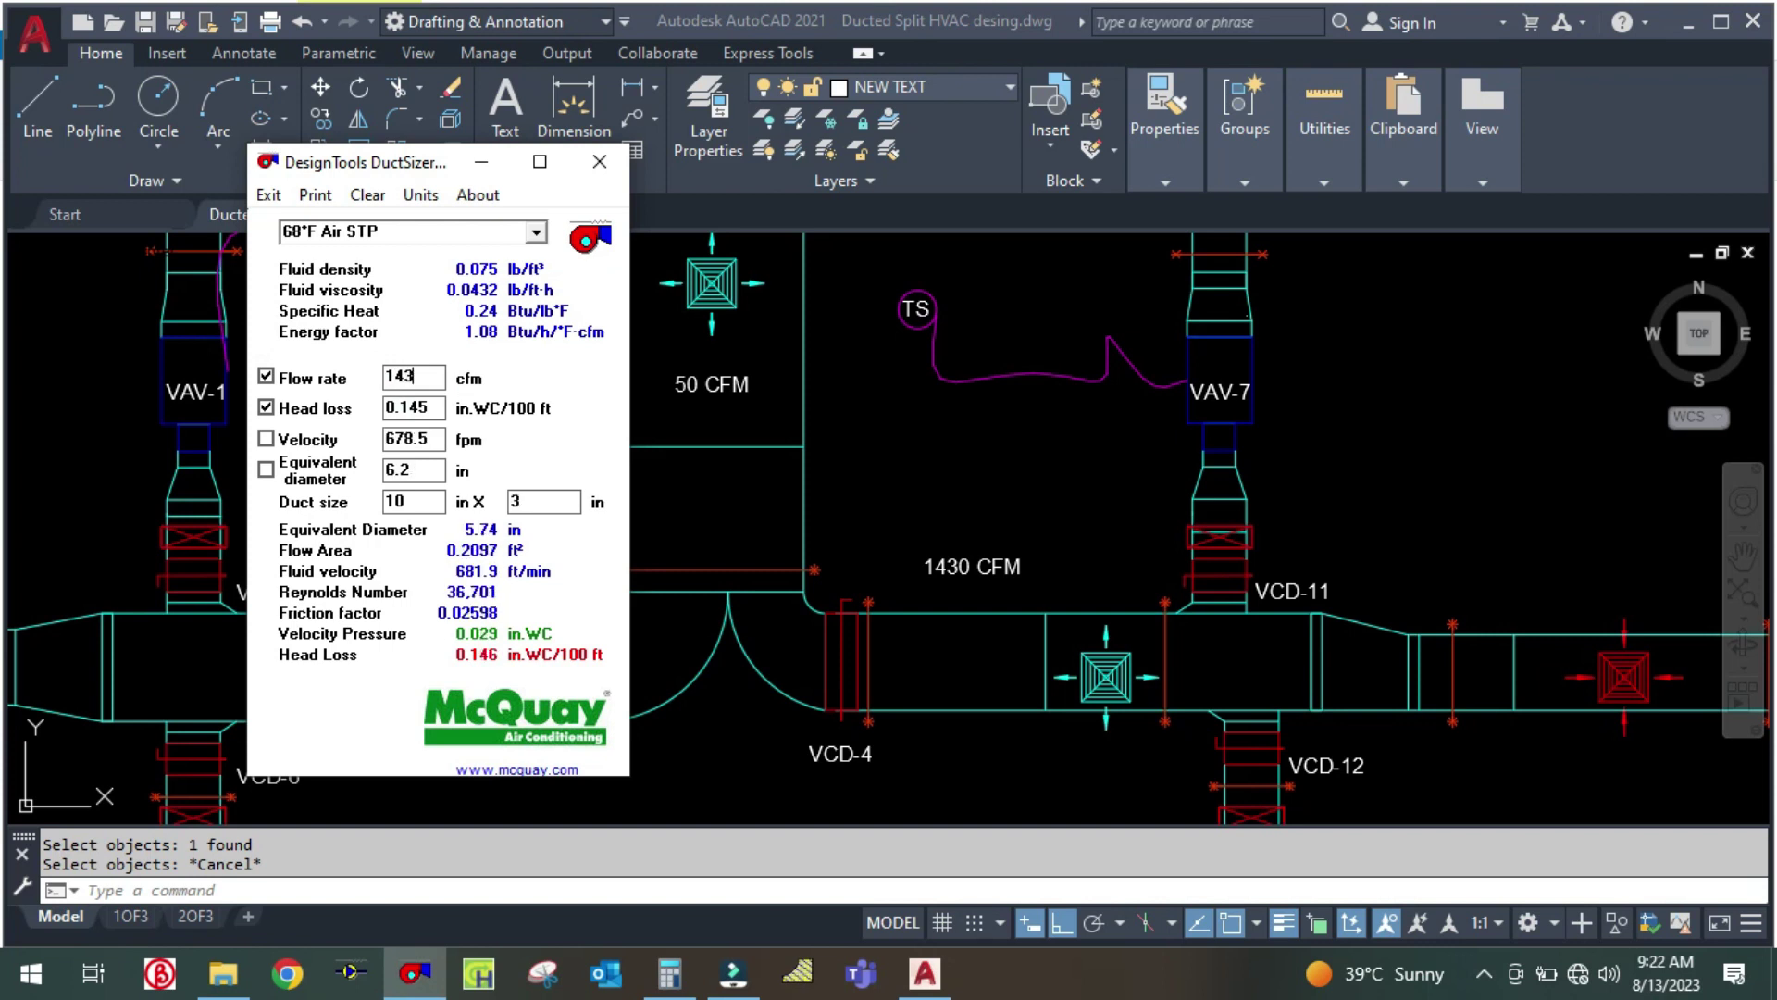
Convert the 1430 cfm sizing to SI metric units, set the first duct side to 350 mm and return to AutoCAD
{"action": "left_click", "coordinate": [418, 196]}
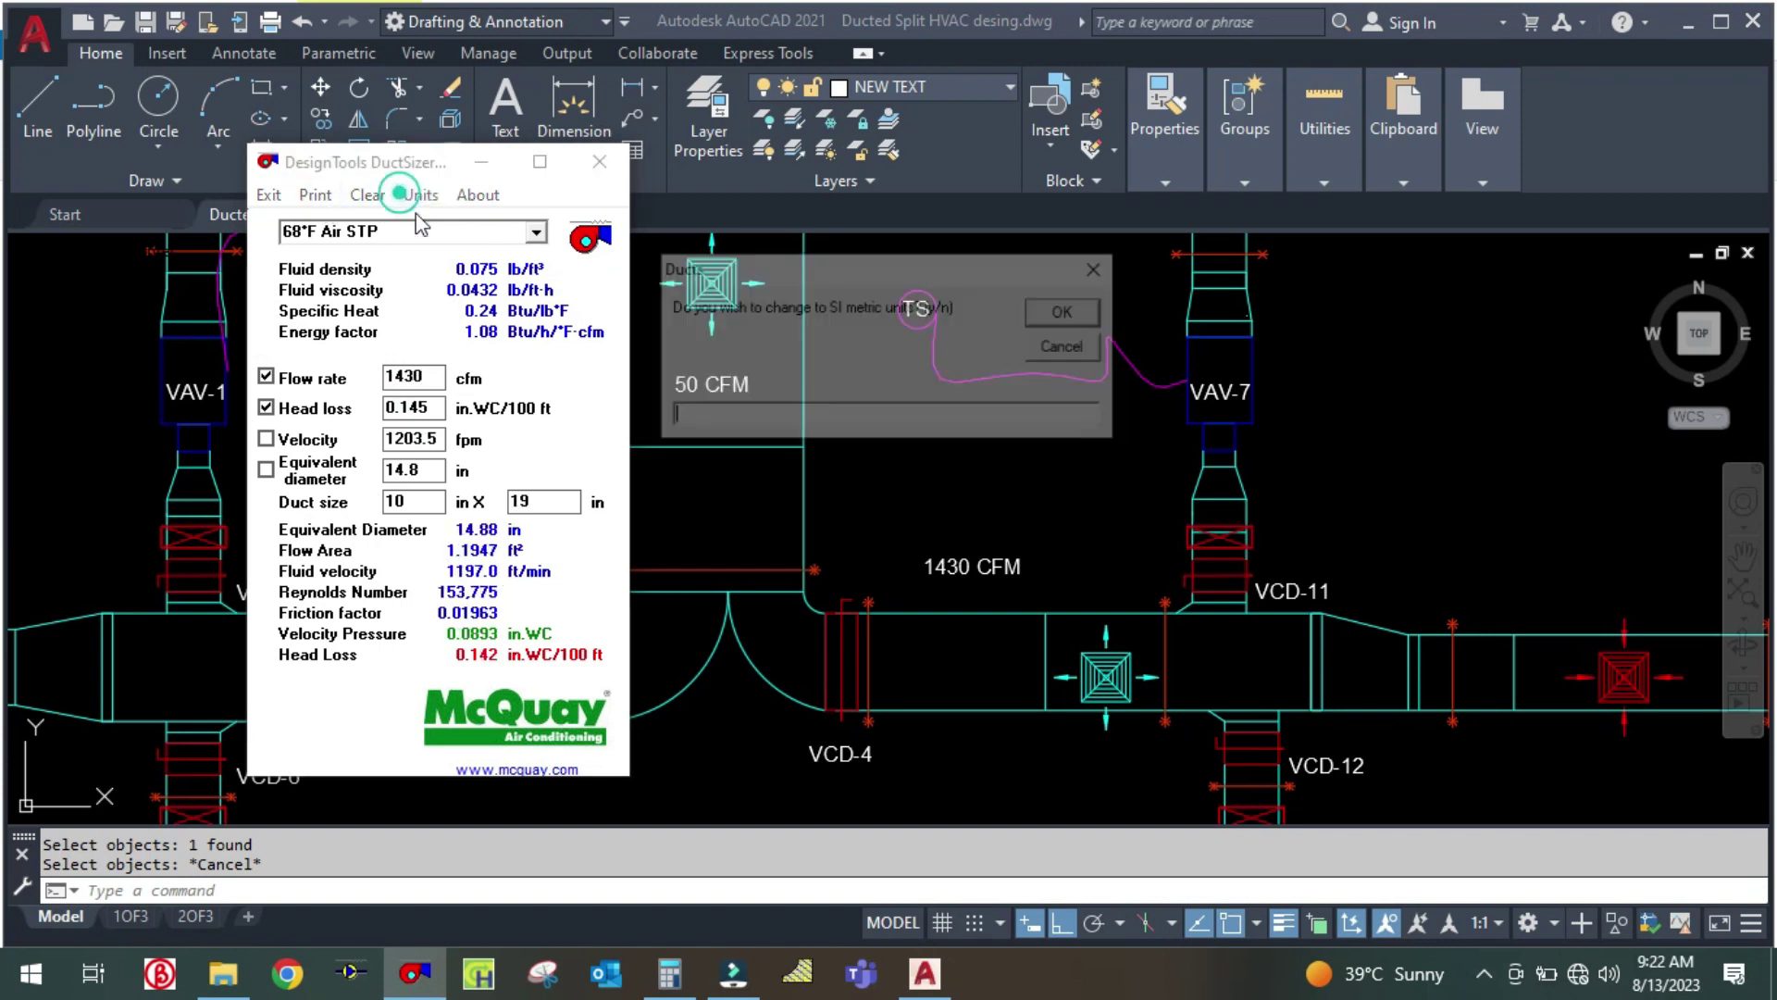
{"action": "key", "text": "Return"}
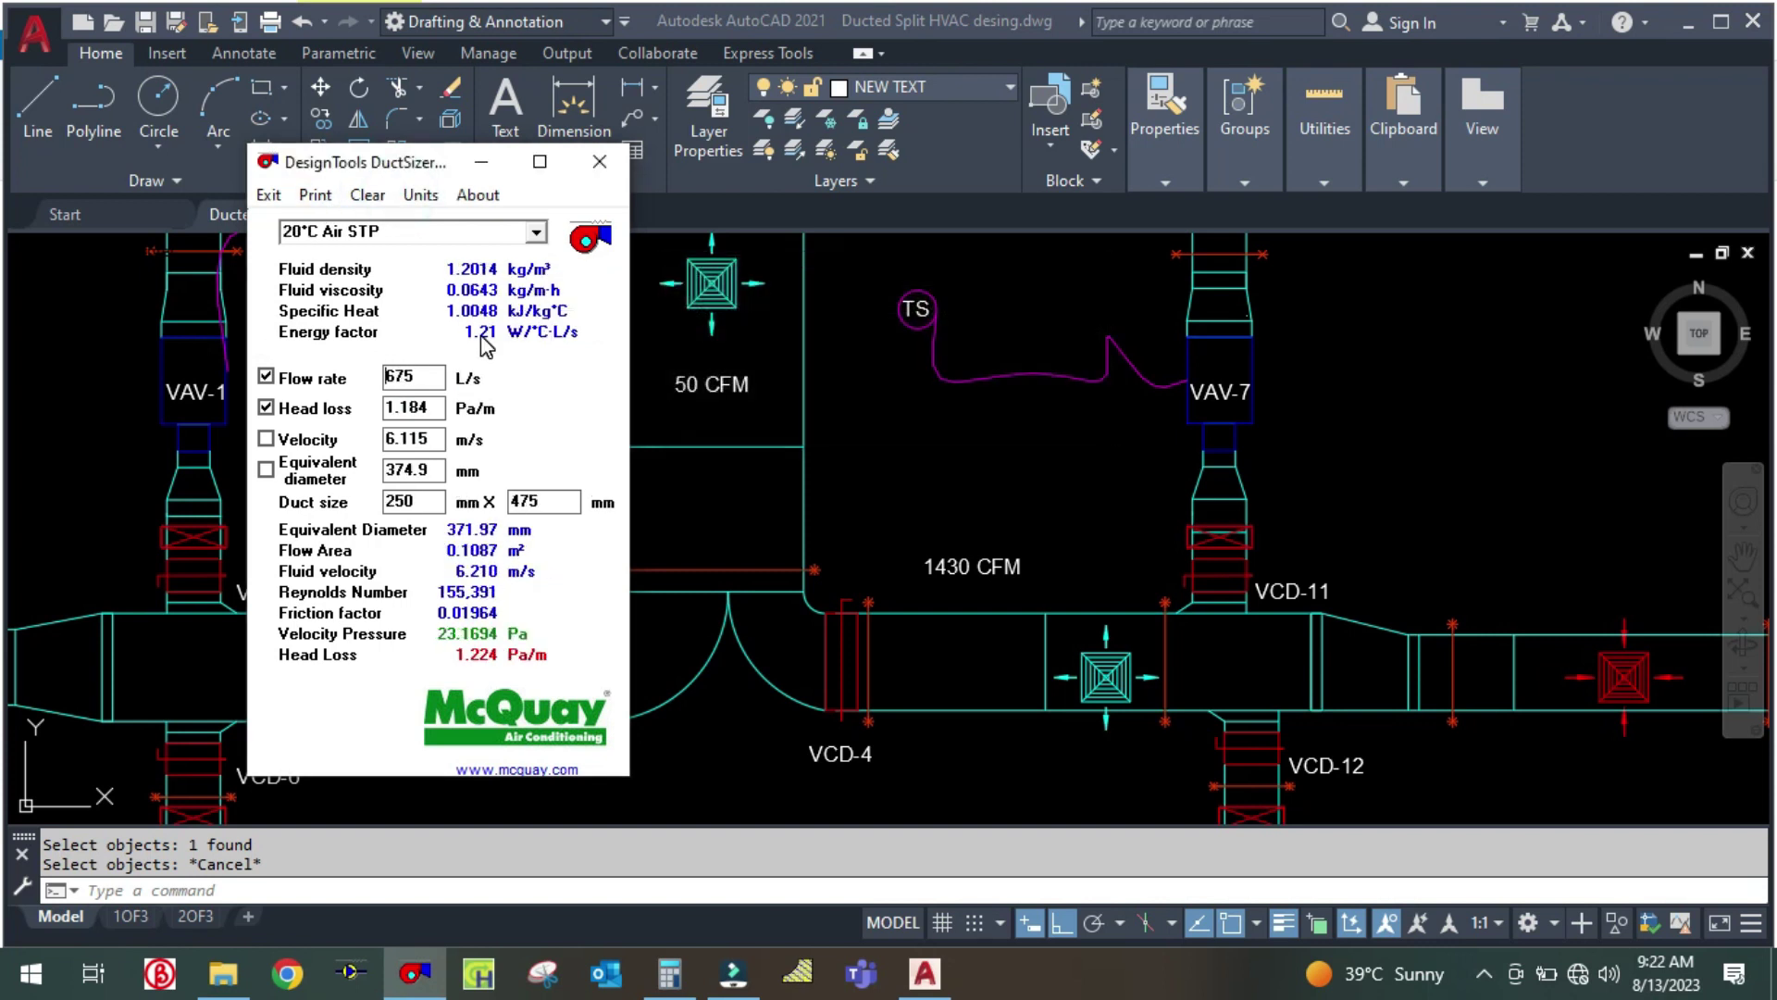
{"action": "type", "text": "350"}
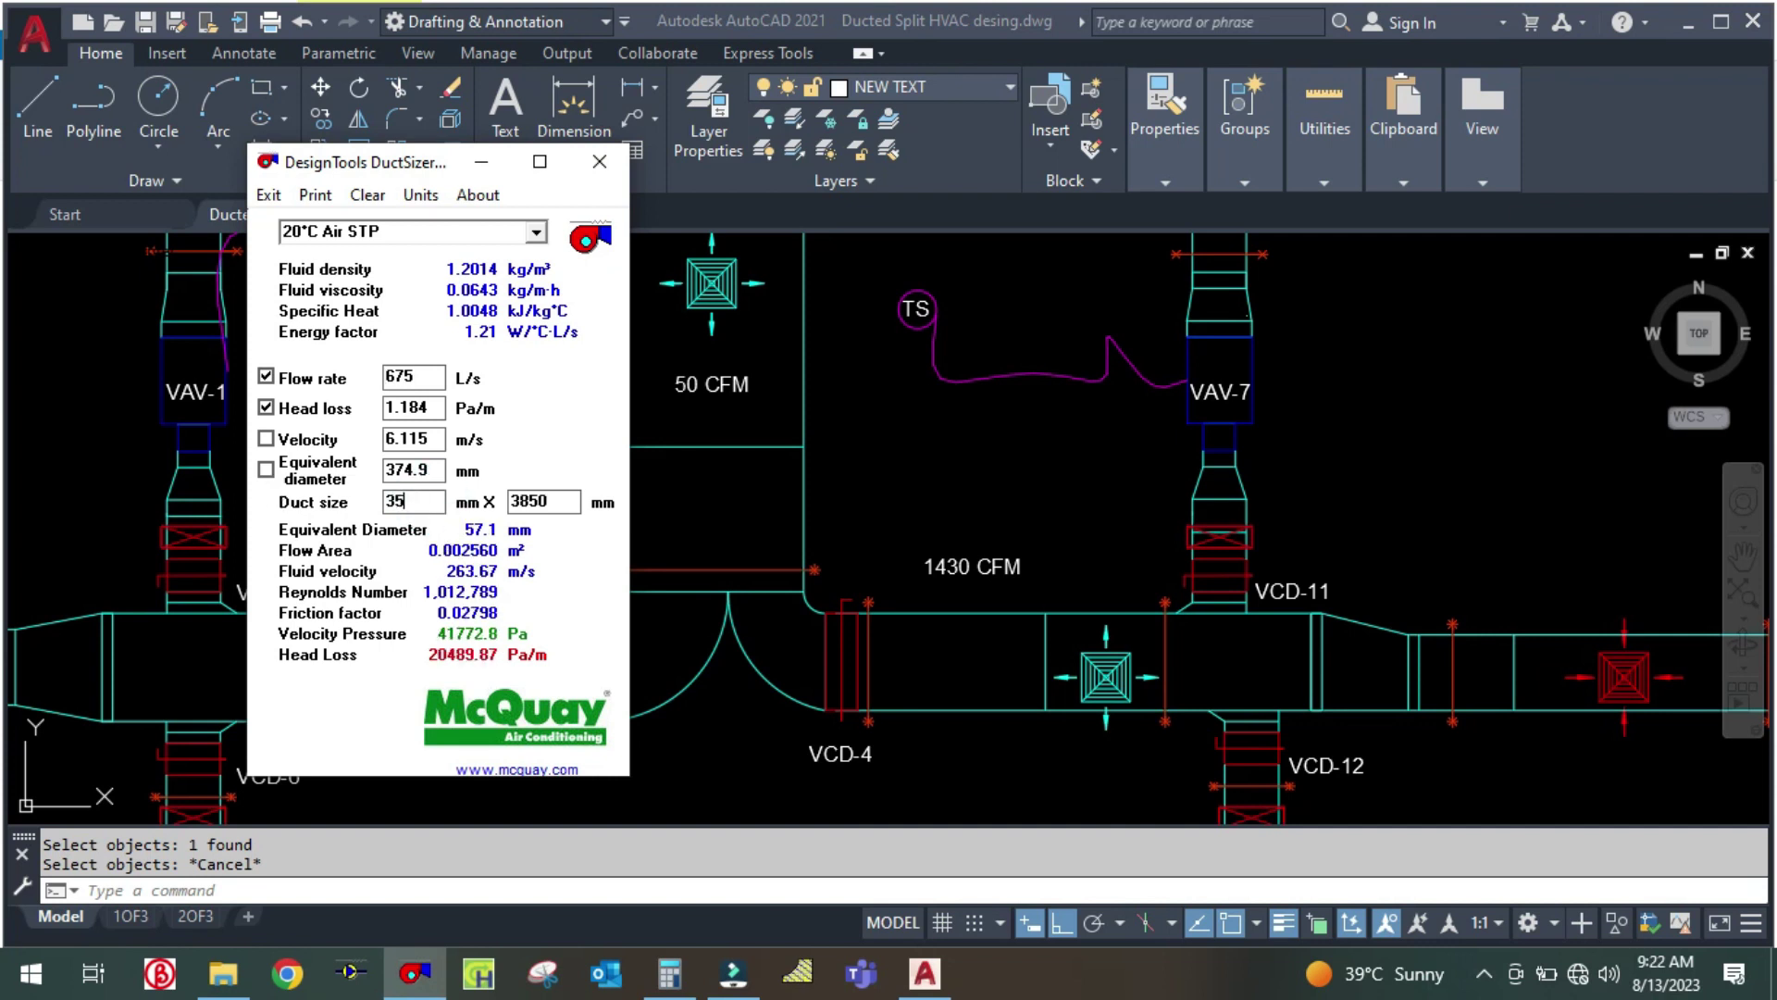
{"action": "left_click", "coordinate": [491, 150]}
{"action": "scroll", "coordinate": [1017, 601], "scroll_direction": "up", "scroll_amount": 2}
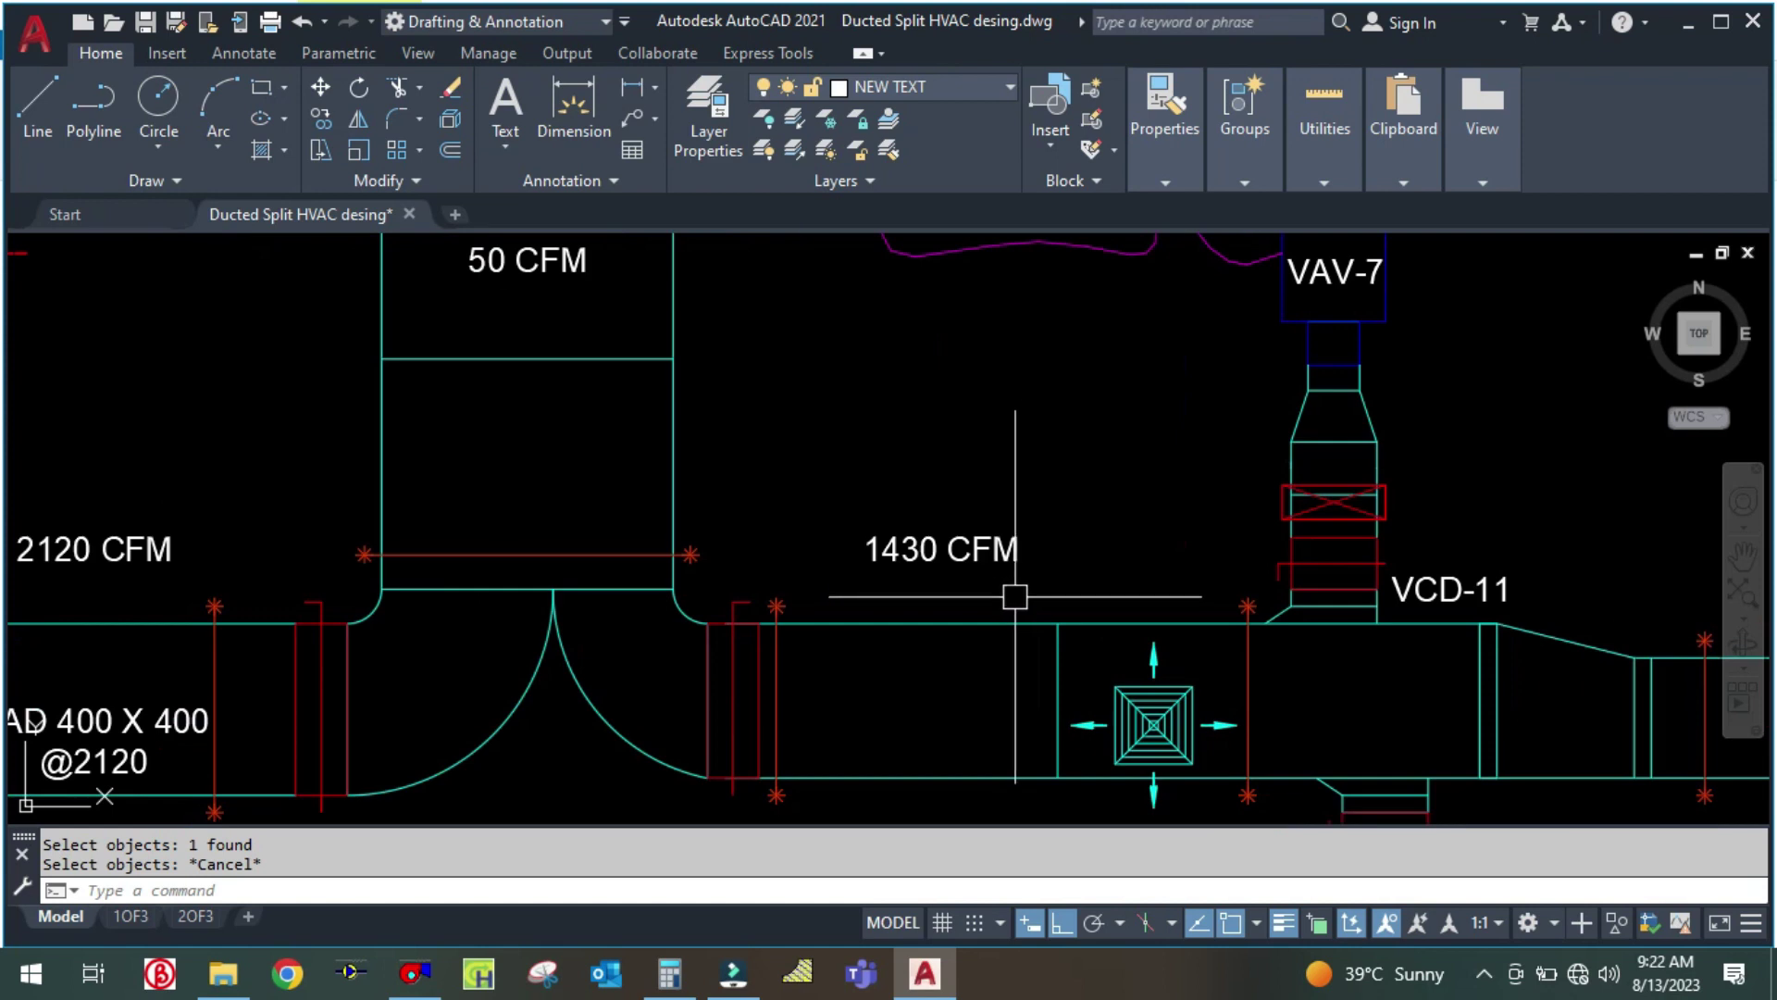
{"action": "type", "text": "m"}
{"action": "key", "text": "Return"}
{"action": "key", "text": "Escape"}
{"action": "double_click", "coordinate": [996, 559]}
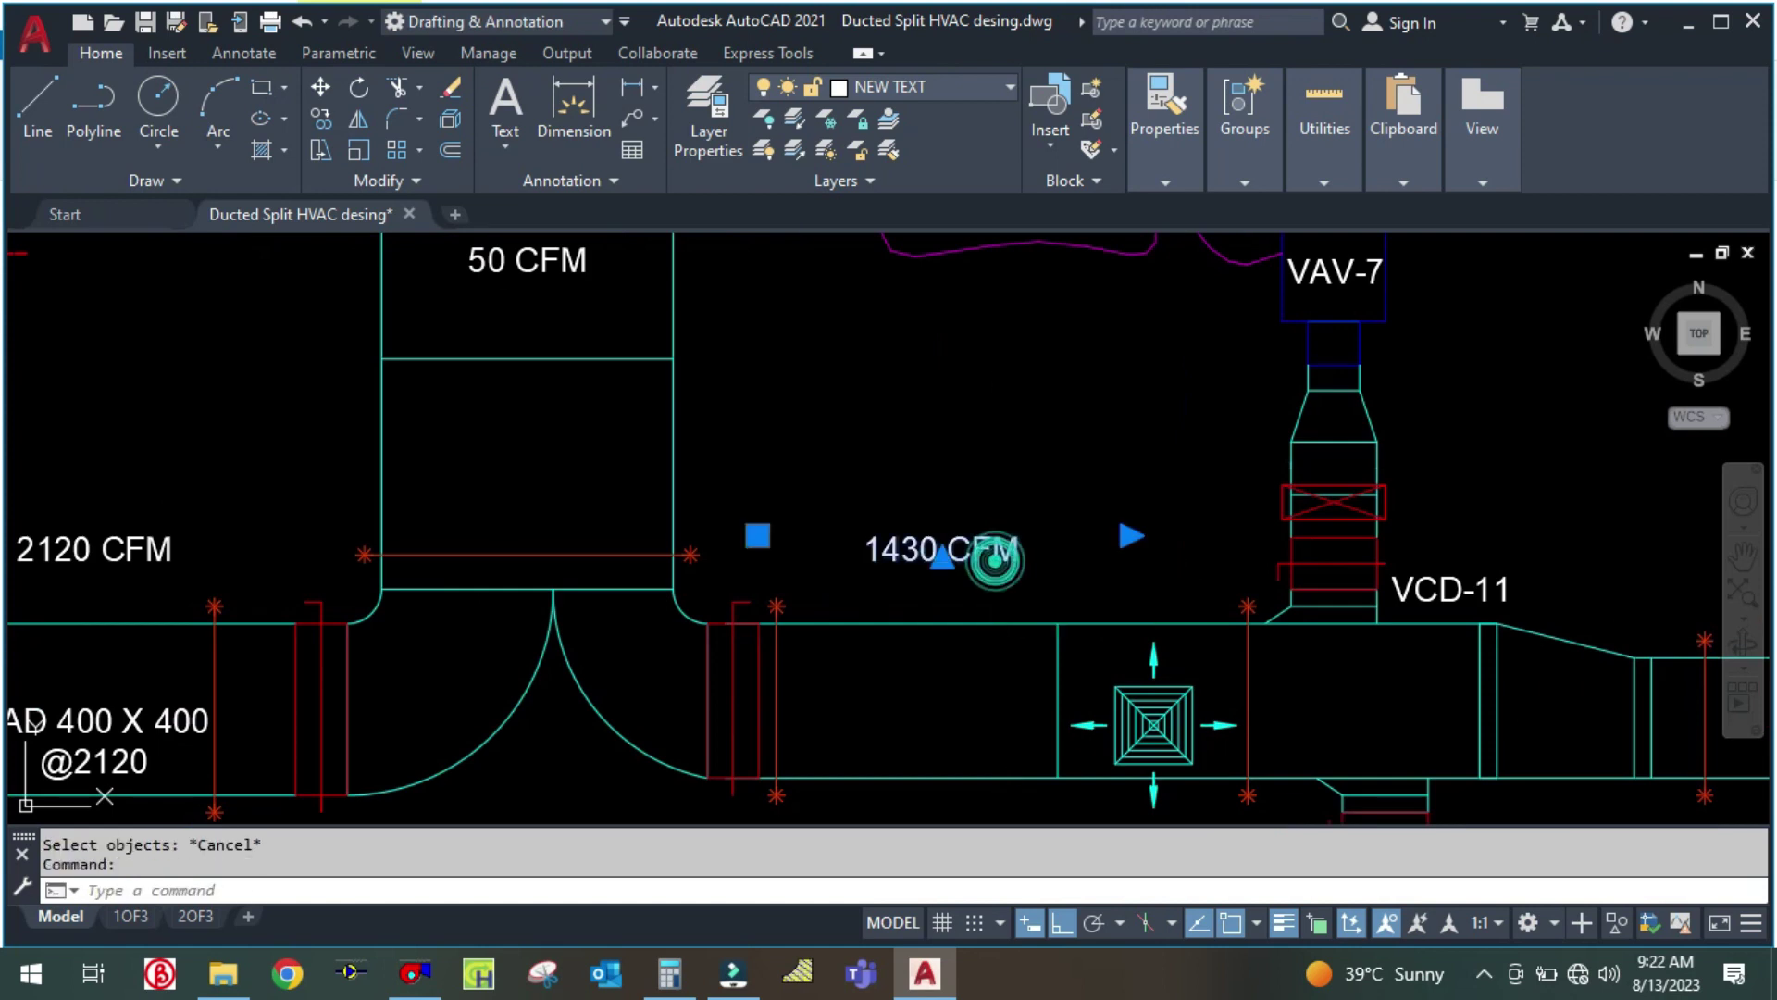
{"action": "key", "text": "Return"}
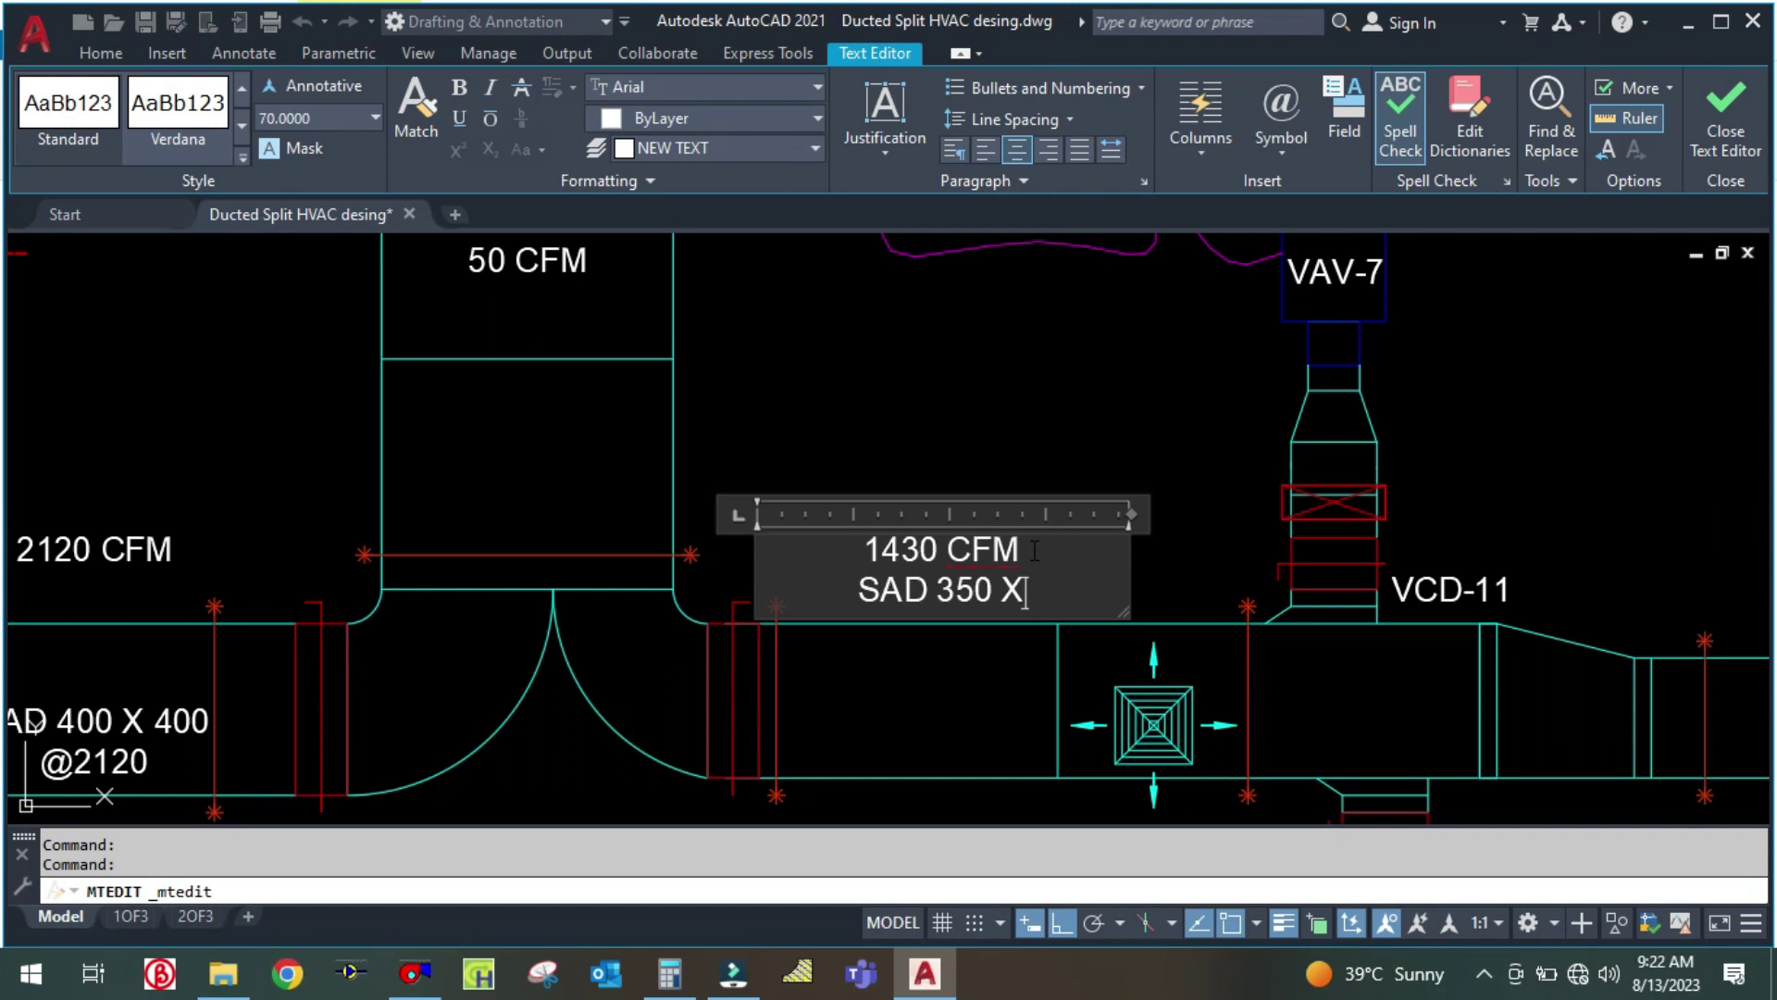
{"action": "key", "text": "Return"}
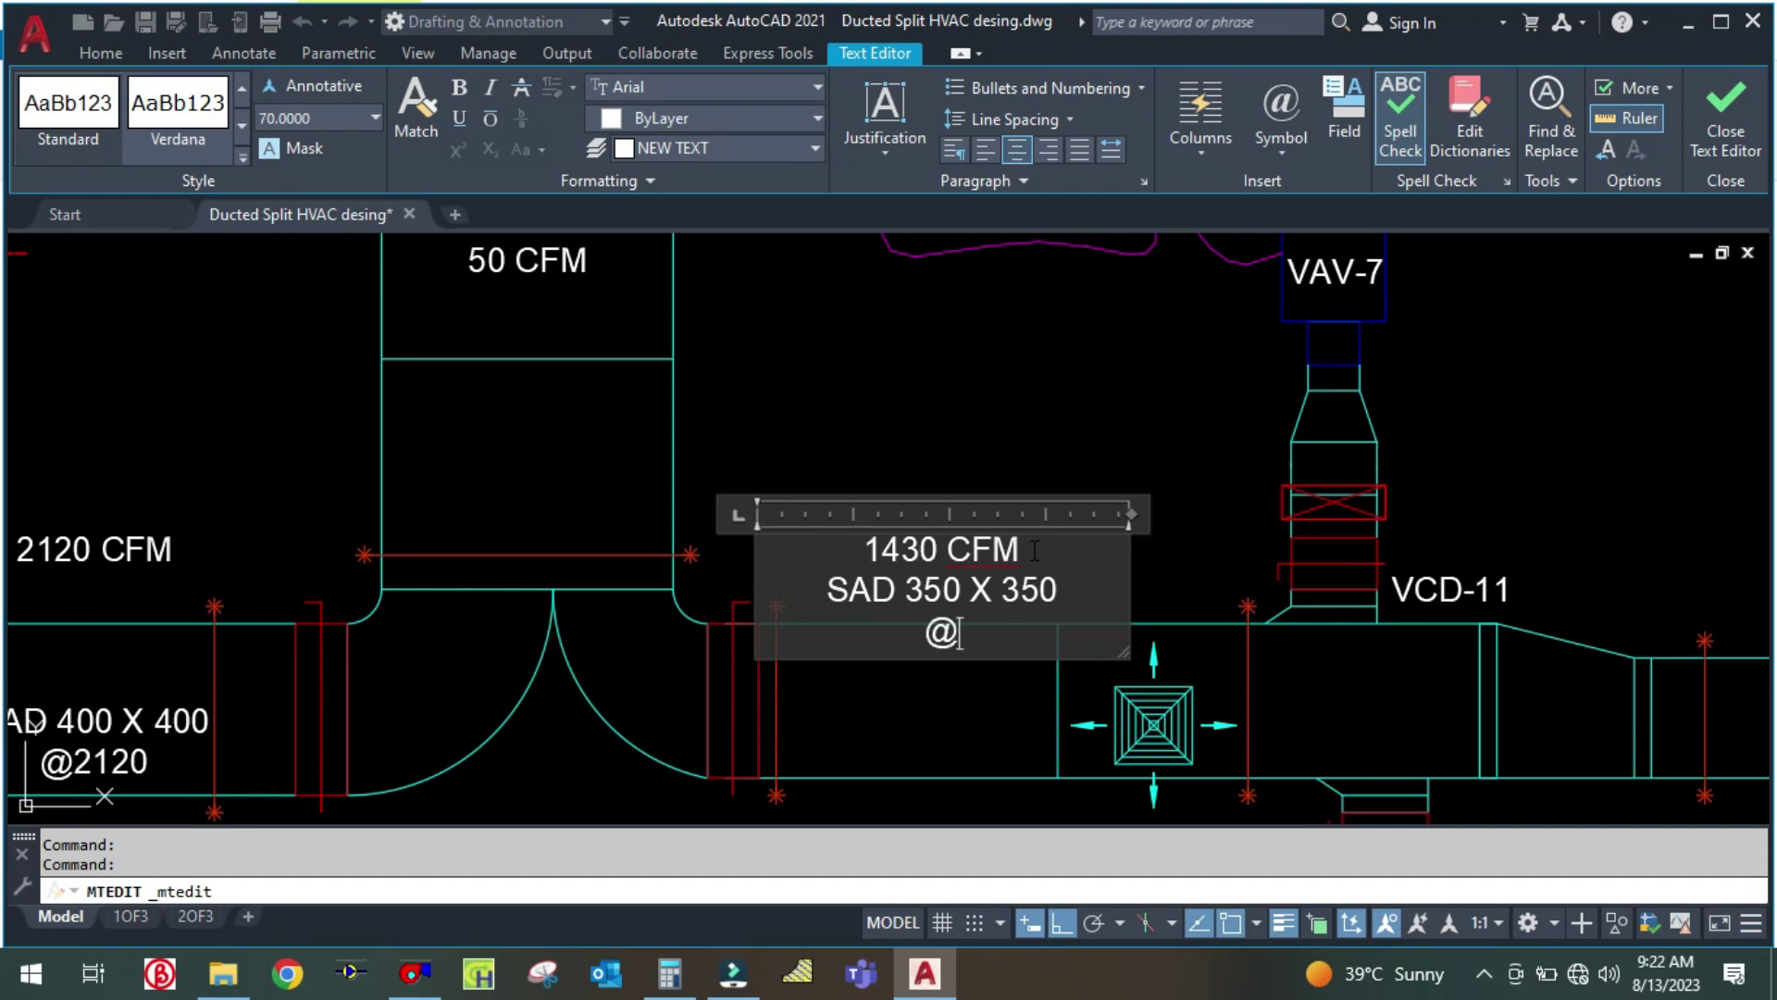
{"action": "type", "text": "M"}
{"action": "key", "text": "BackSpace"}
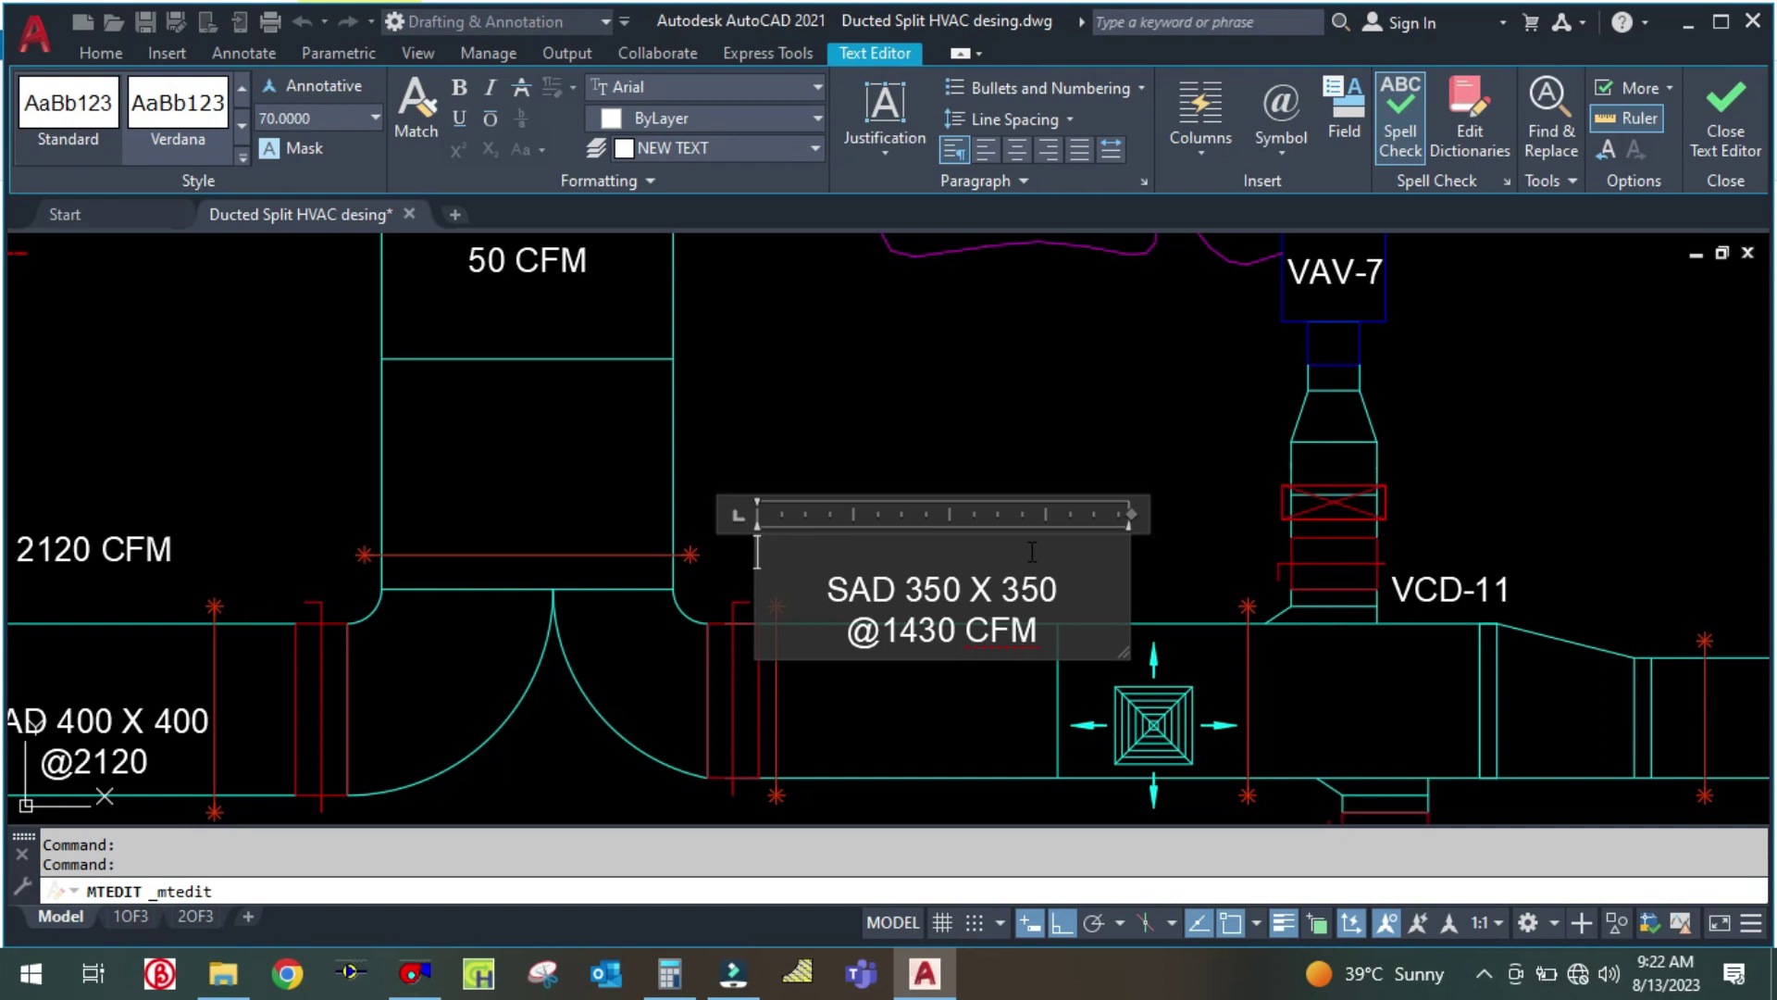
{"action": "key", "text": "BackSpace"}
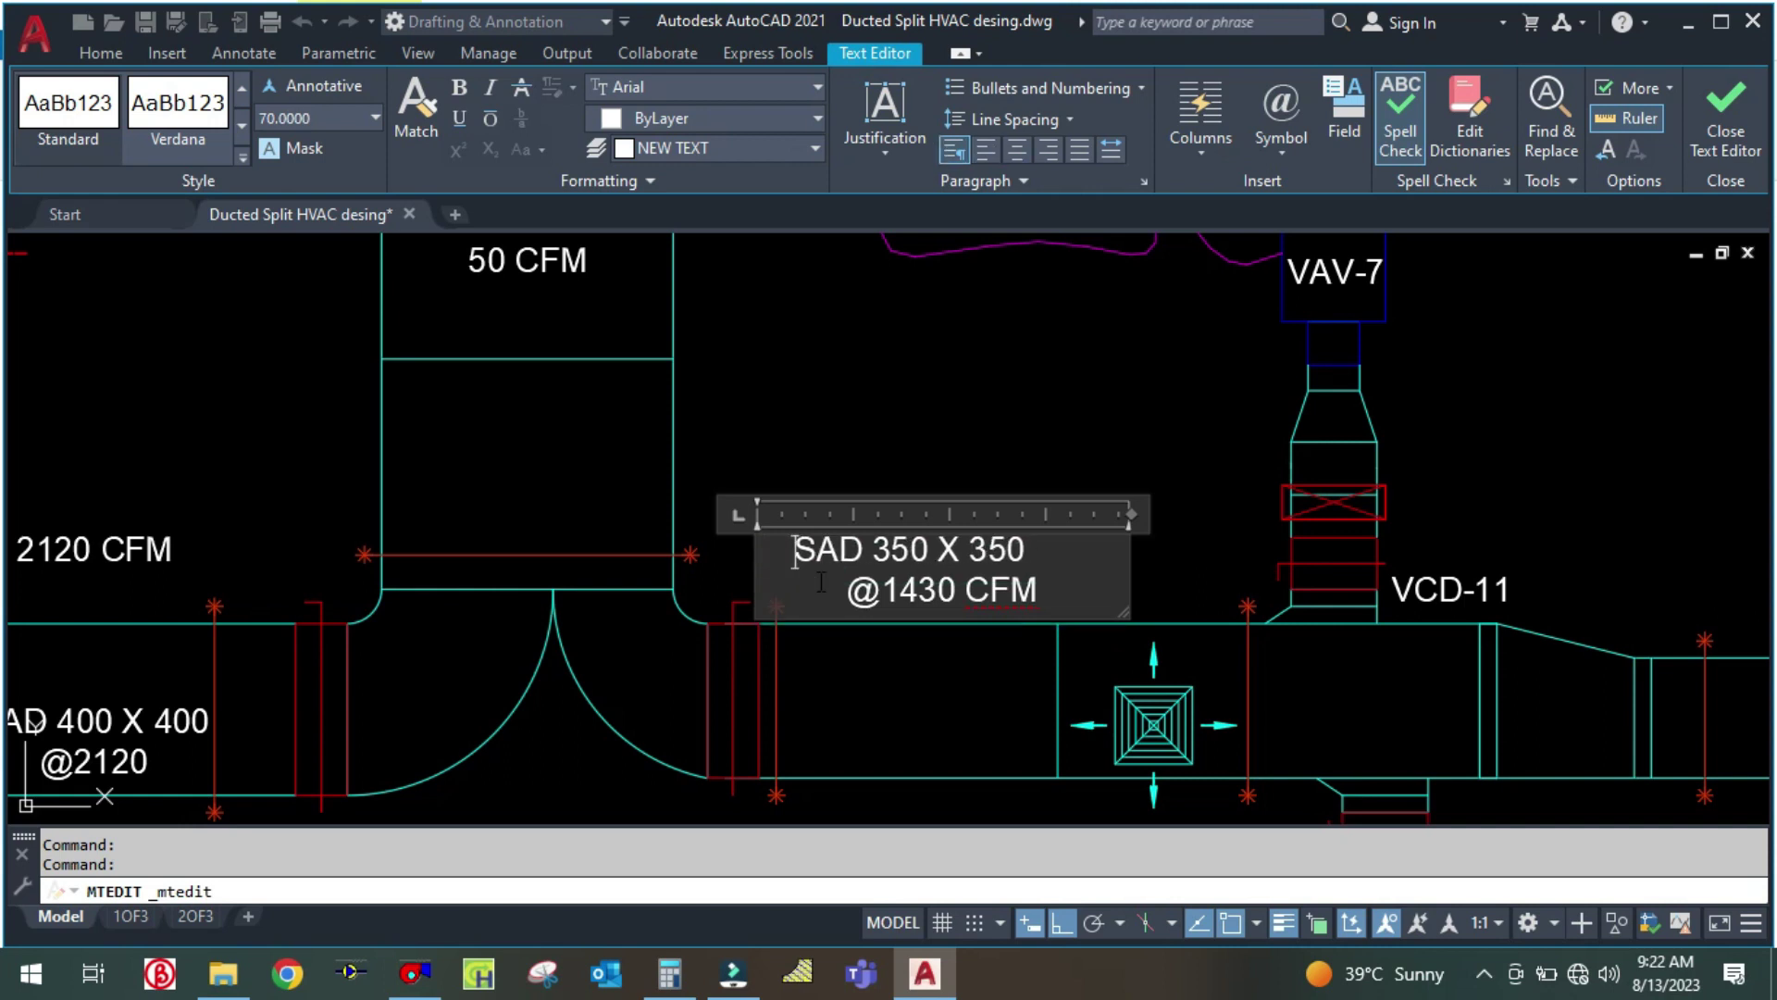
{"action": "left_click", "coordinate": [885, 405]}
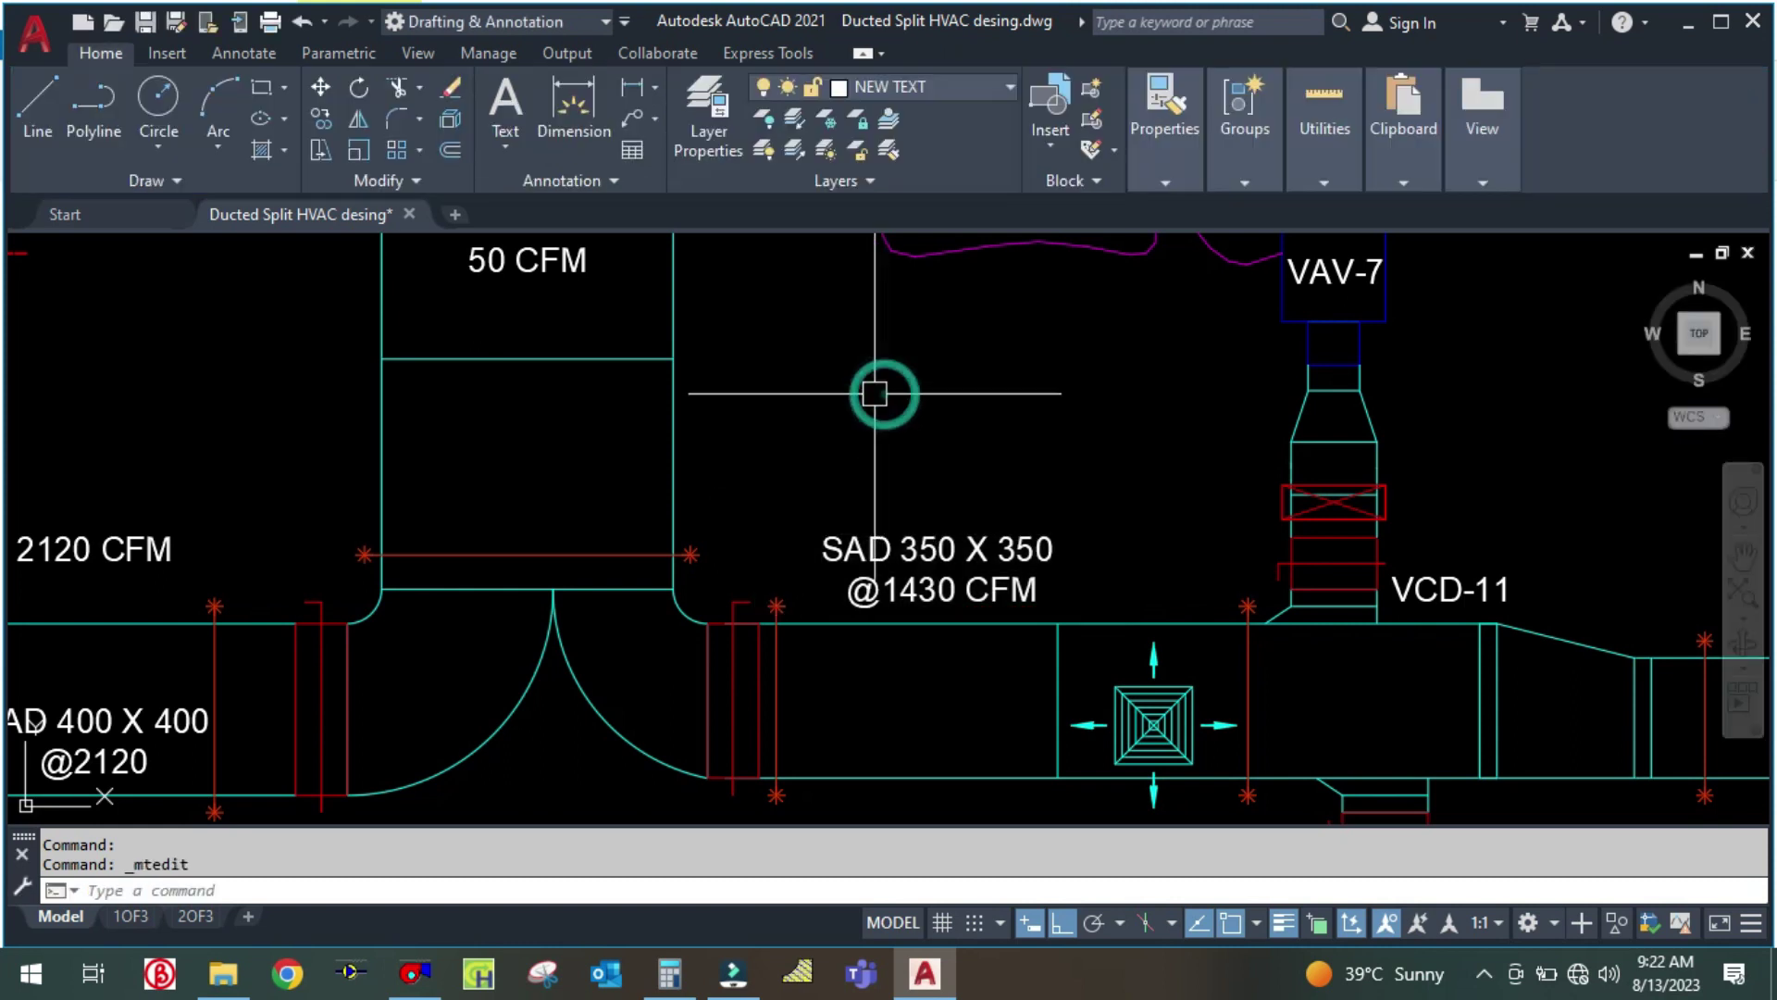
{"action": "scroll", "coordinate": [885, 398], "scroll_direction": "down", "scroll_amount": 3}
{"action": "scroll", "coordinate": [819, 431], "scroll_direction": "up", "scroll_amount": 2}
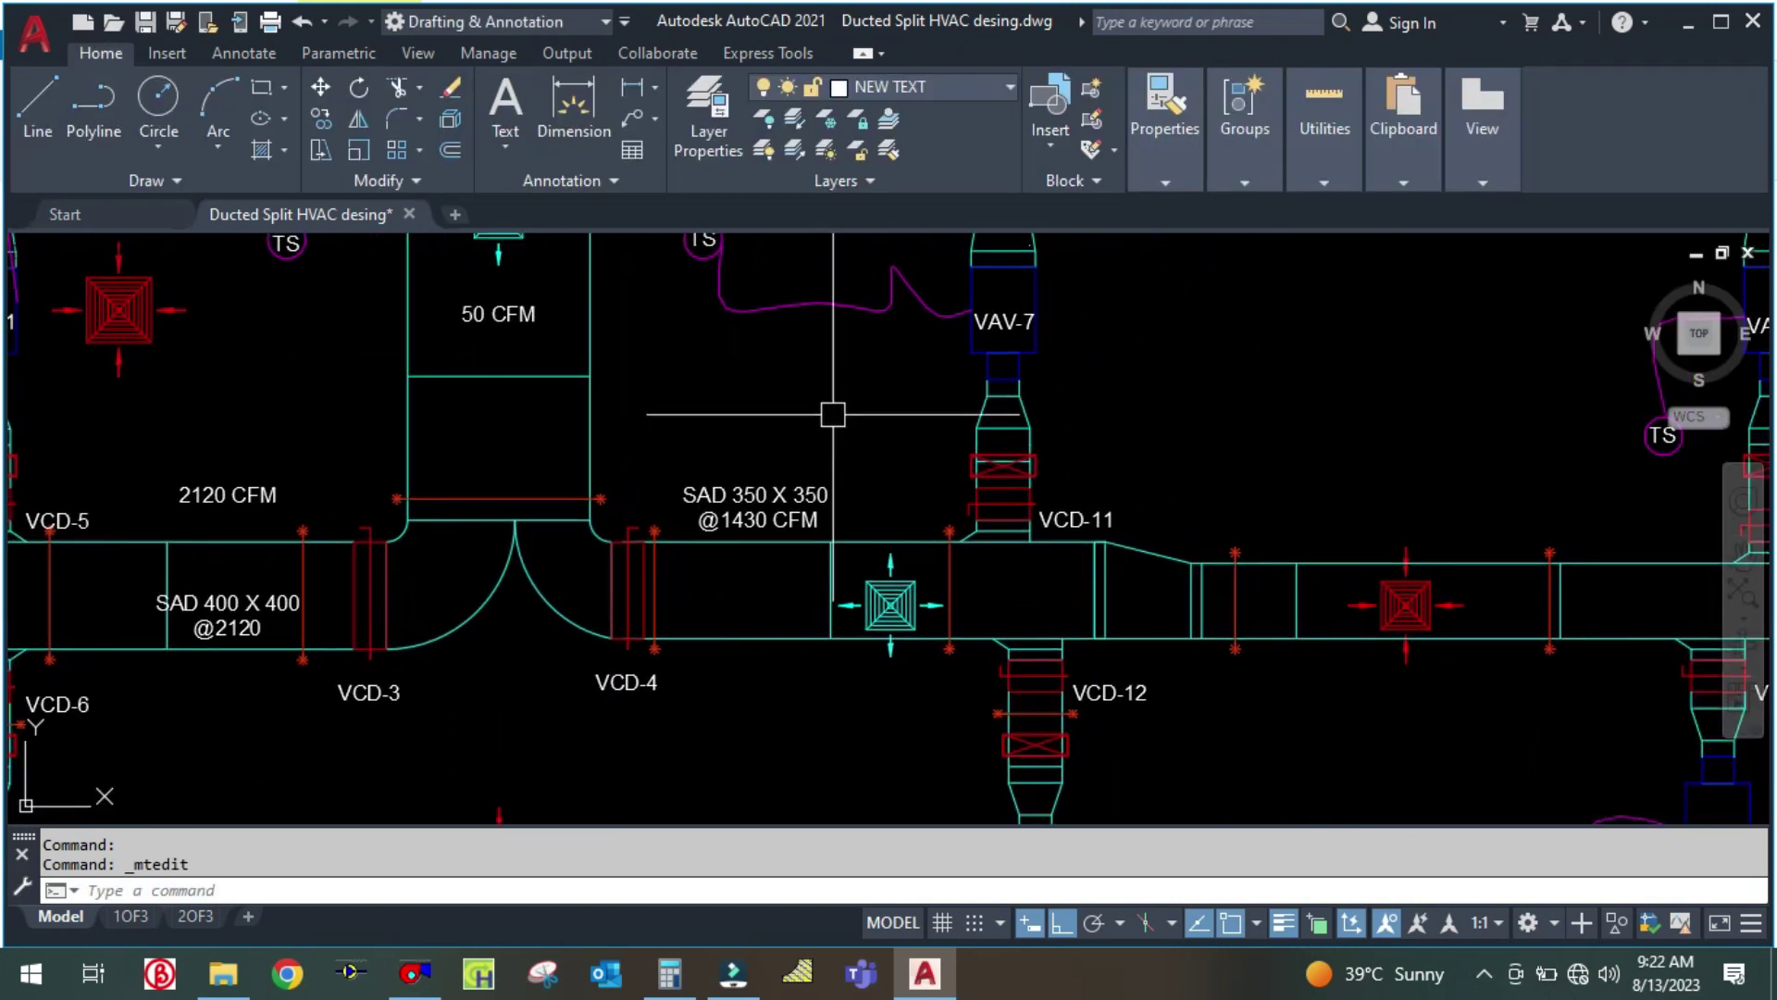
{"action": "left_click_drag", "start_coordinate": [842, 408], "coordinate": [795, 442]}
{"action": "type", "text": "co"}
{"action": "key", "text": "Return"}
{"action": "left_click", "coordinate": [755, 532]}
{"action": "key", "text": "Return"}
{"action": "left_click", "coordinate": [743, 448]}
{"action": "scroll", "coordinate": [1321, 416], "scroll_direction": "down", "scroll_amount": 4}
{"action": "scroll", "coordinate": [1321, 416], "scroll_direction": "up", "scroll_amount": 5}
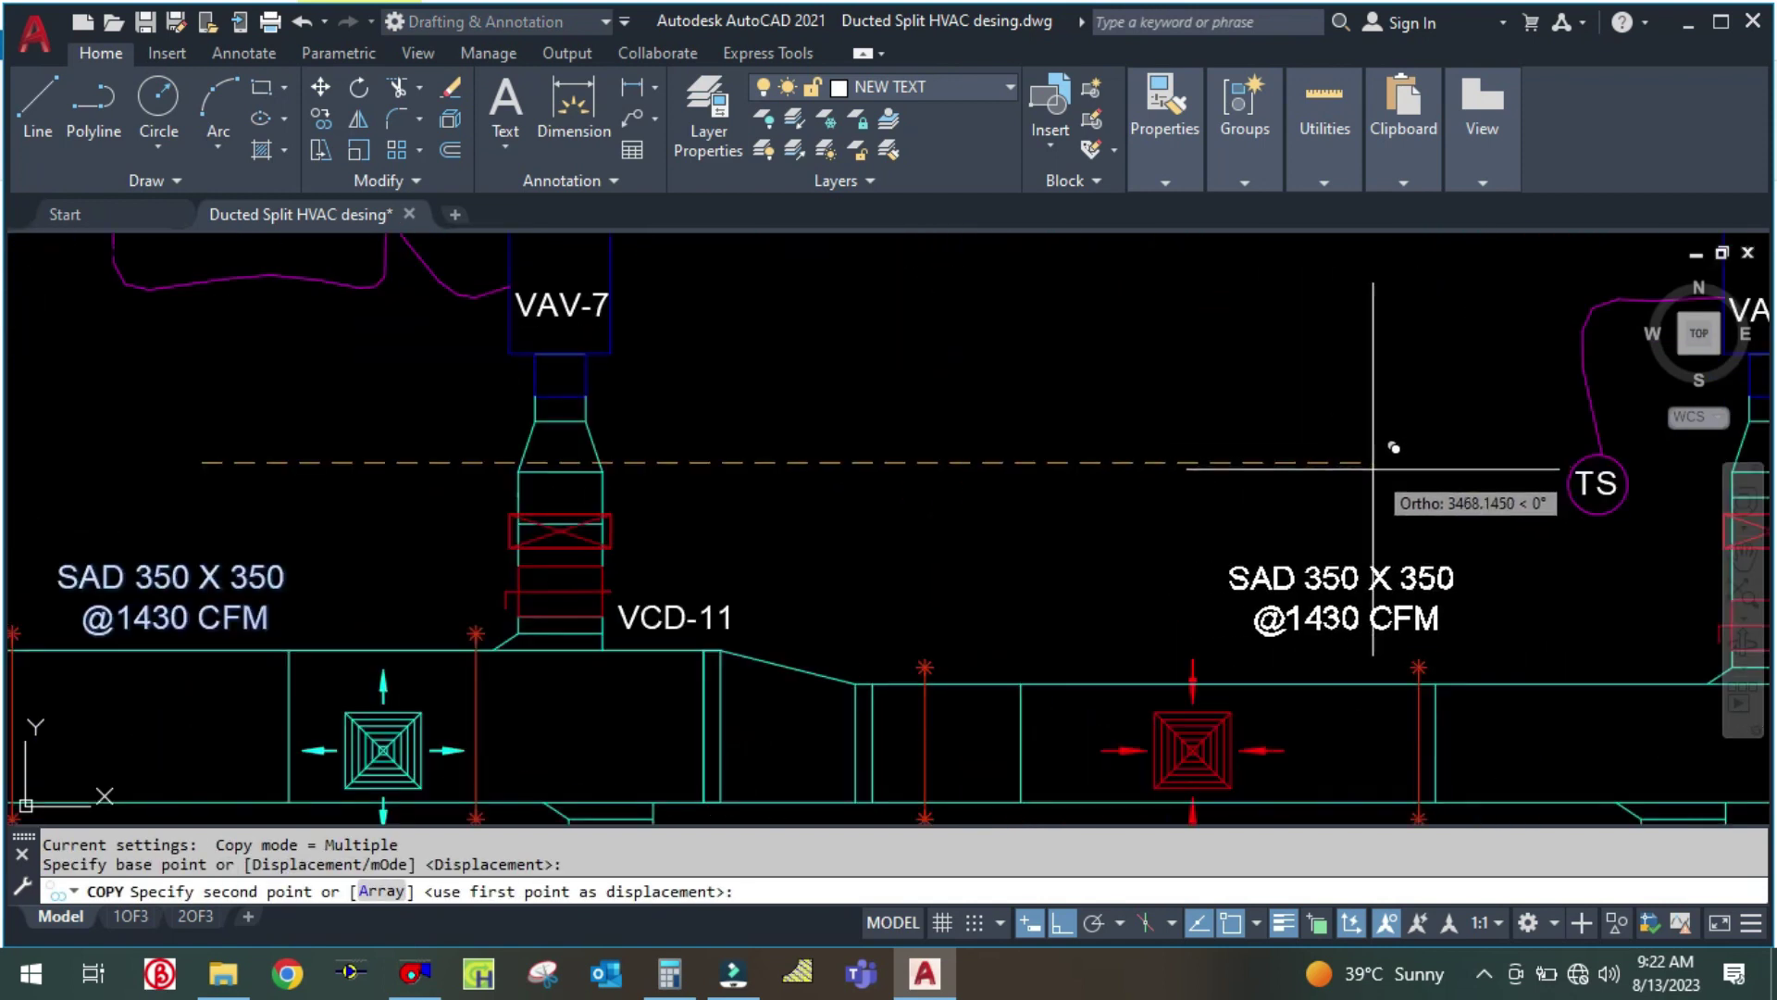
{"action": "scroll", "coordinate": [1384, 466], "scroll_direction": "down", "scroll_amount": 2}
{"action": "left_click", "coordinate": [1380, 467]}
{"action": "key", "text": "Escape"}
Switch to Calculator and subtract 345, 345 and 50 from 1430 to get the next section's remaining airflow
{"action": "mouse_move", "coordinate": [1278, 496]}
{"action": "left_mouse_down"}
{"action": "mouse_move", "coordinate": [1017, 477]}
{"action": "mouse_move", "coordinate": [983, 558]}
{"action": "left_mouse_up"}
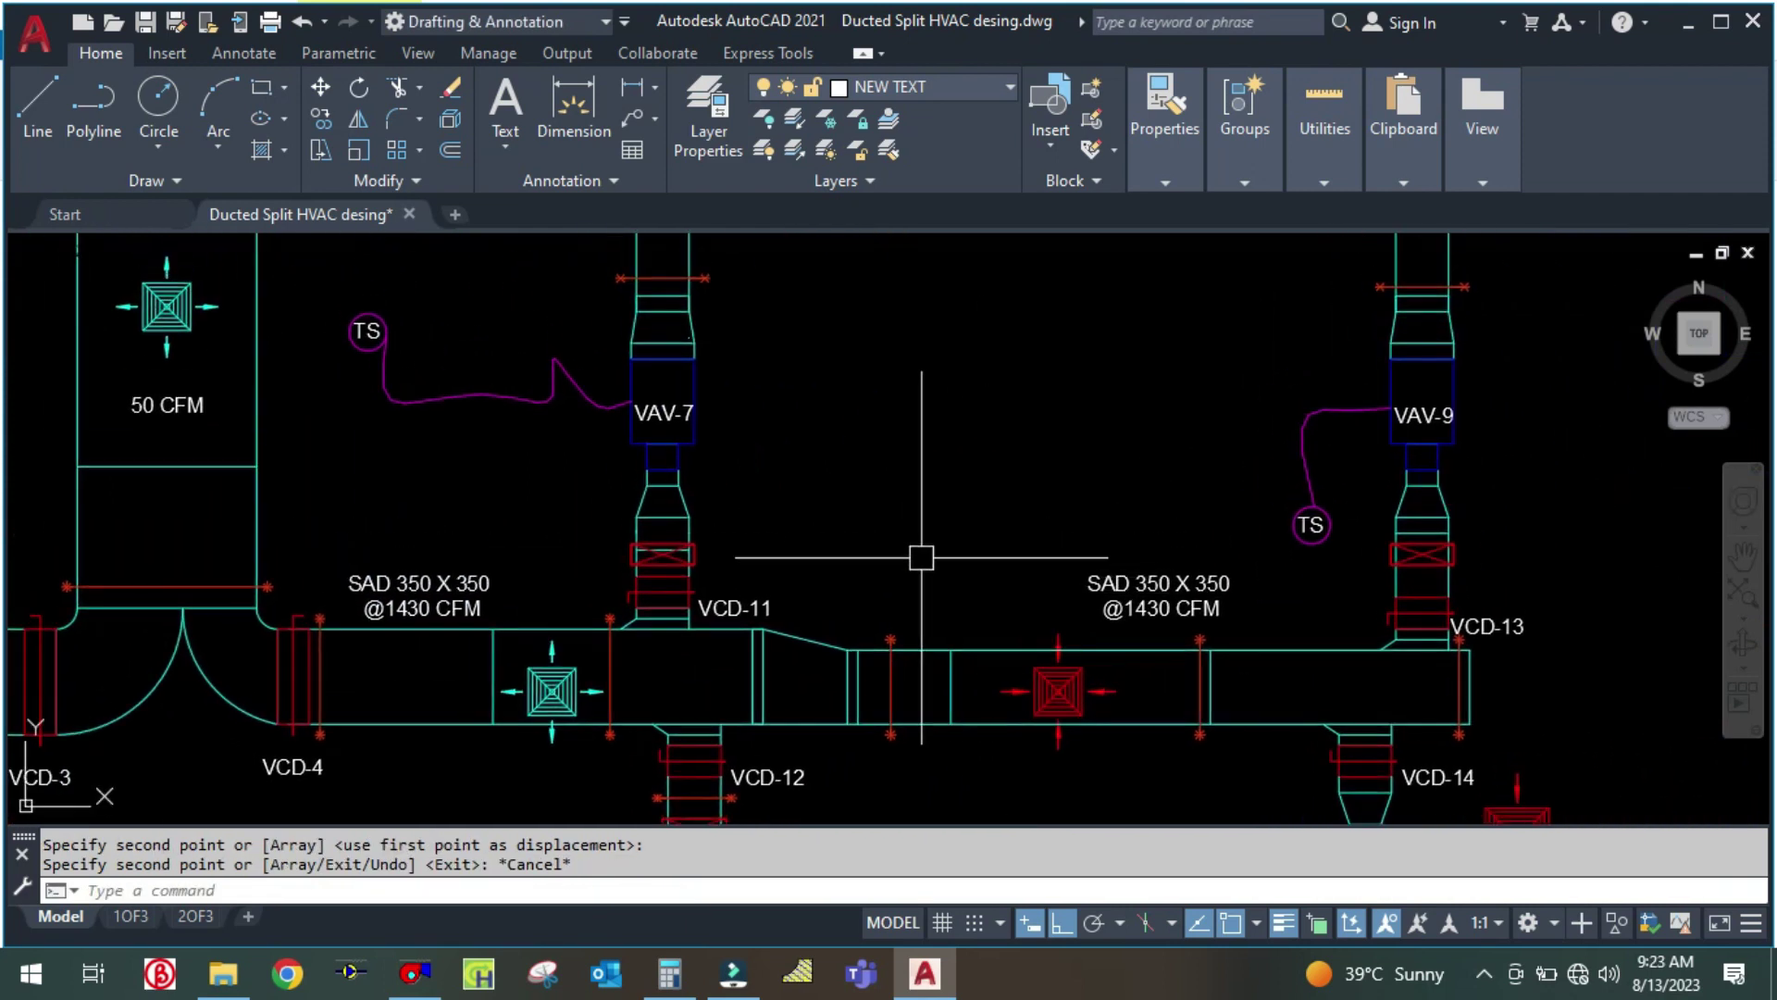
{"action": "scroll", "coordinate": [920, 556], "scroll_direction": "down", "scroll_amount": 4}
{"action": "scroll", "coordinate": [1033, 573], "scroll_direction": "up", "scroll_amount": 4}
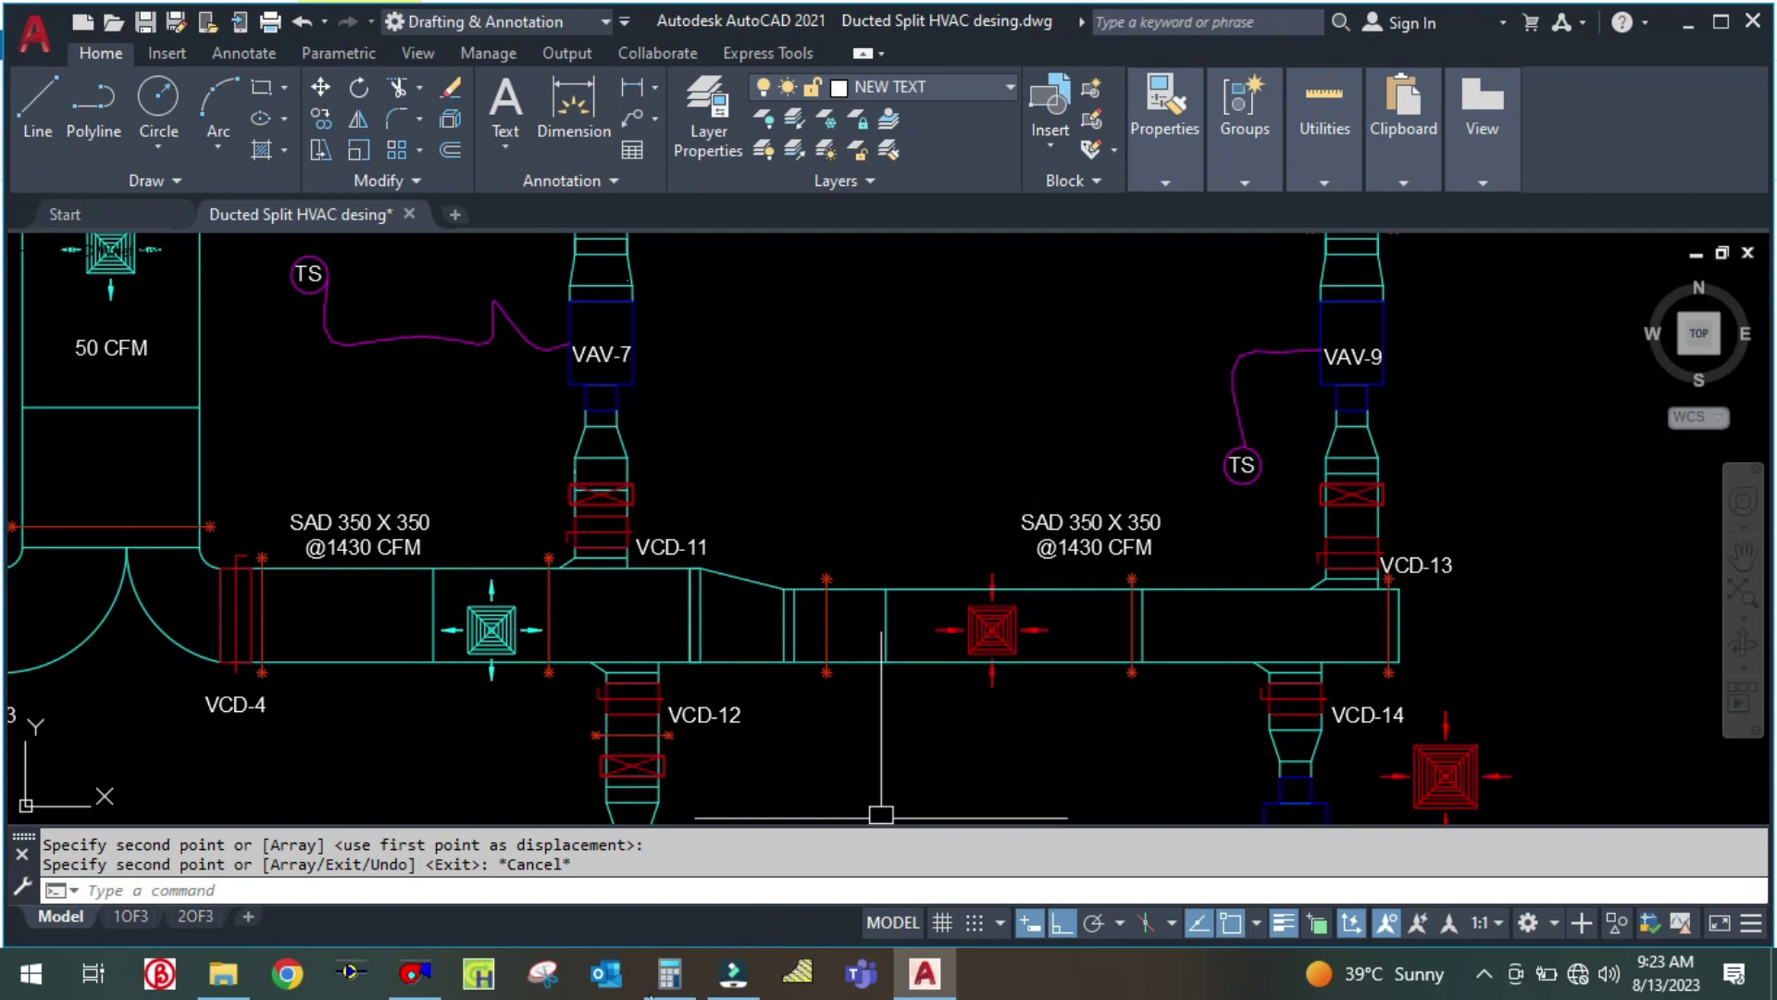
{"action": "left_click", "coordinate": [669, 972]}
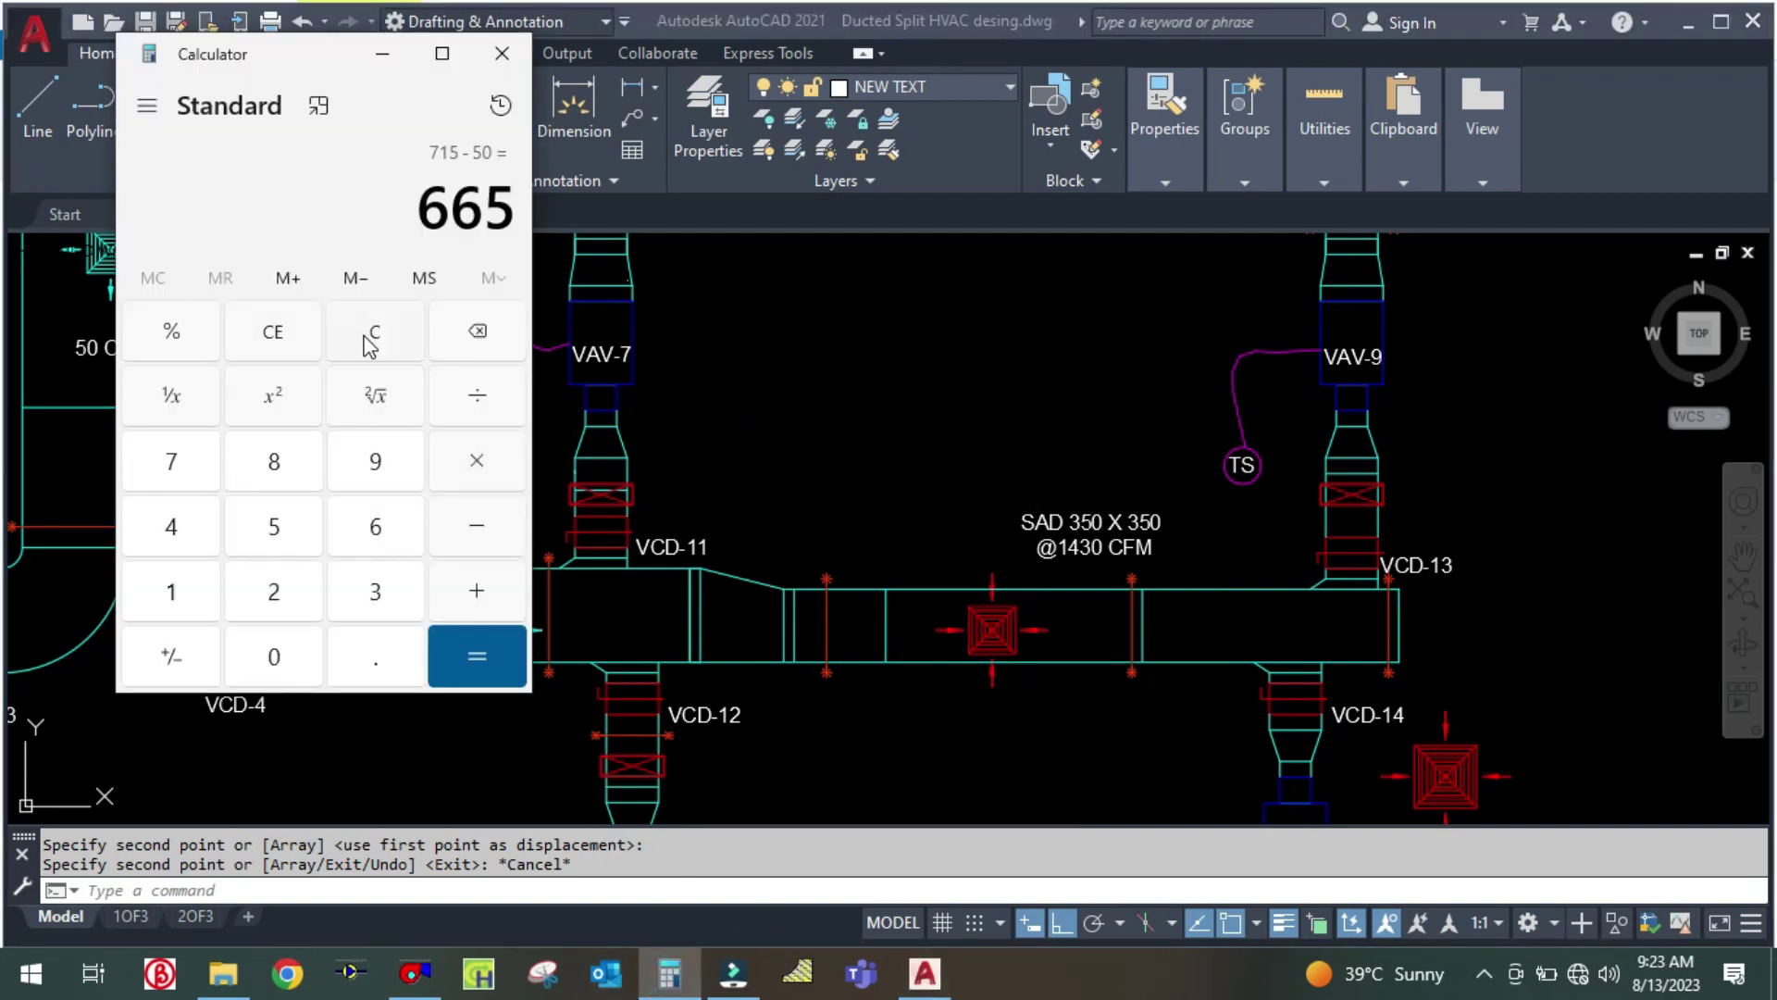
{"action": "type", "text": "1430-"}
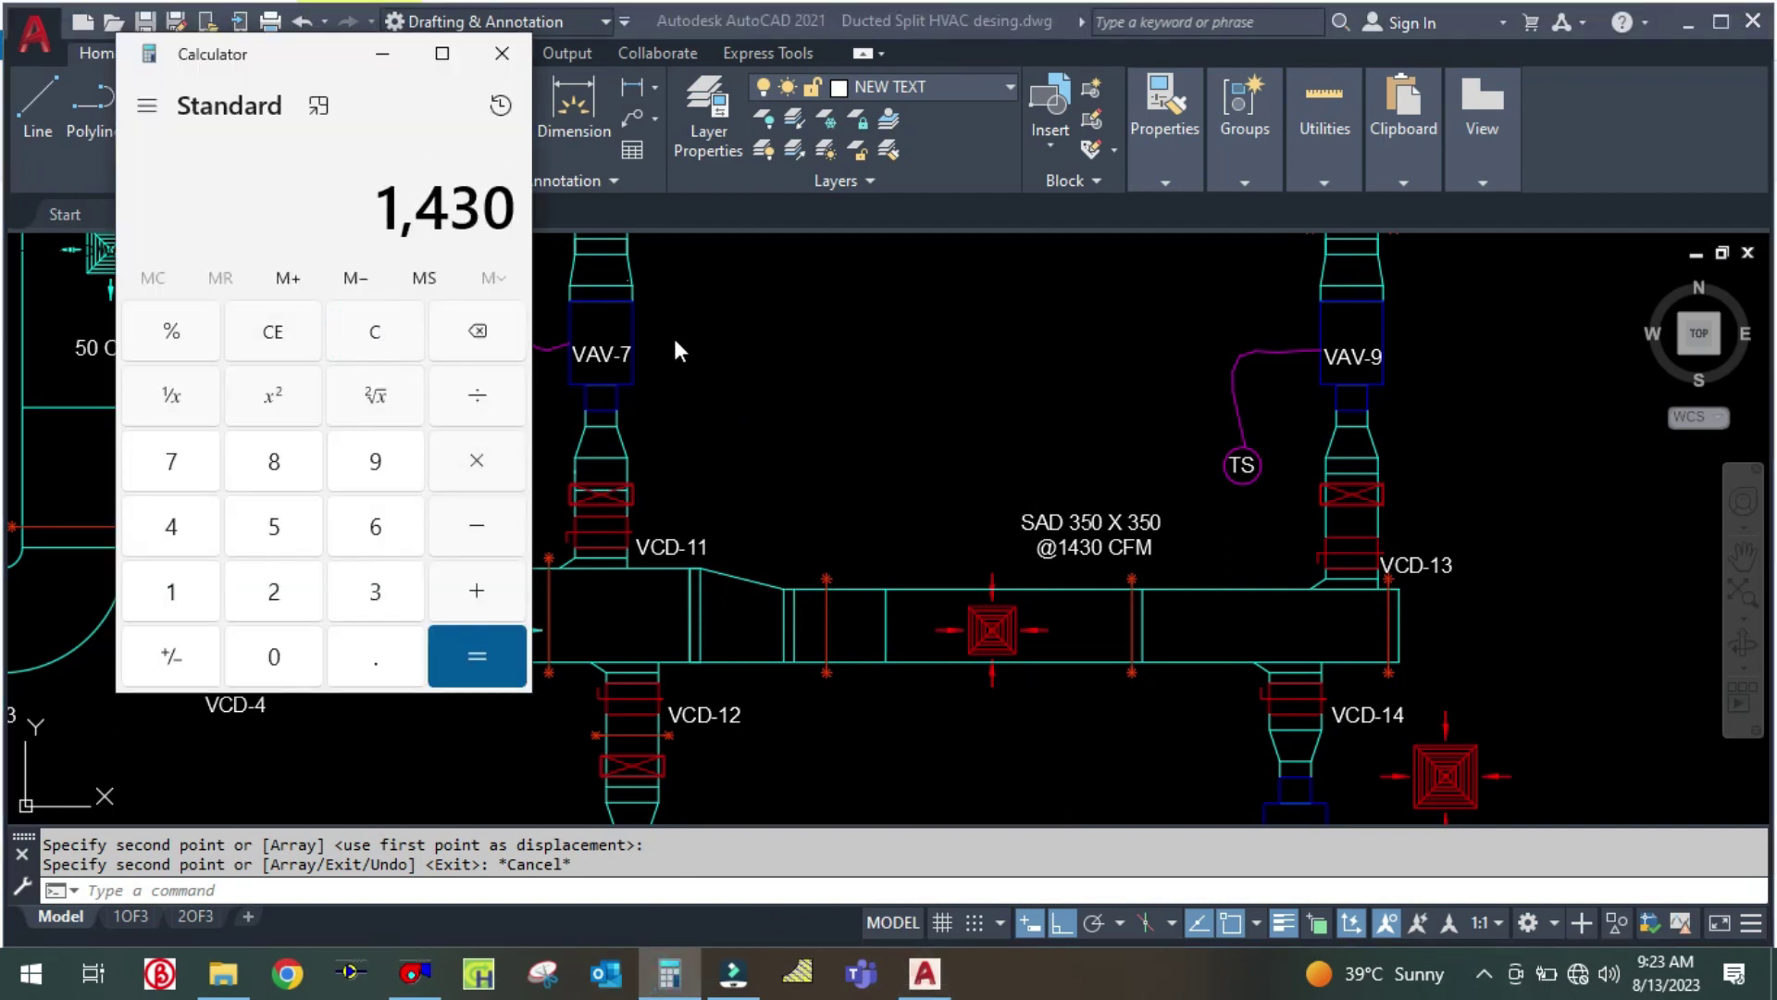
{"action": "type", "text": "345-"}
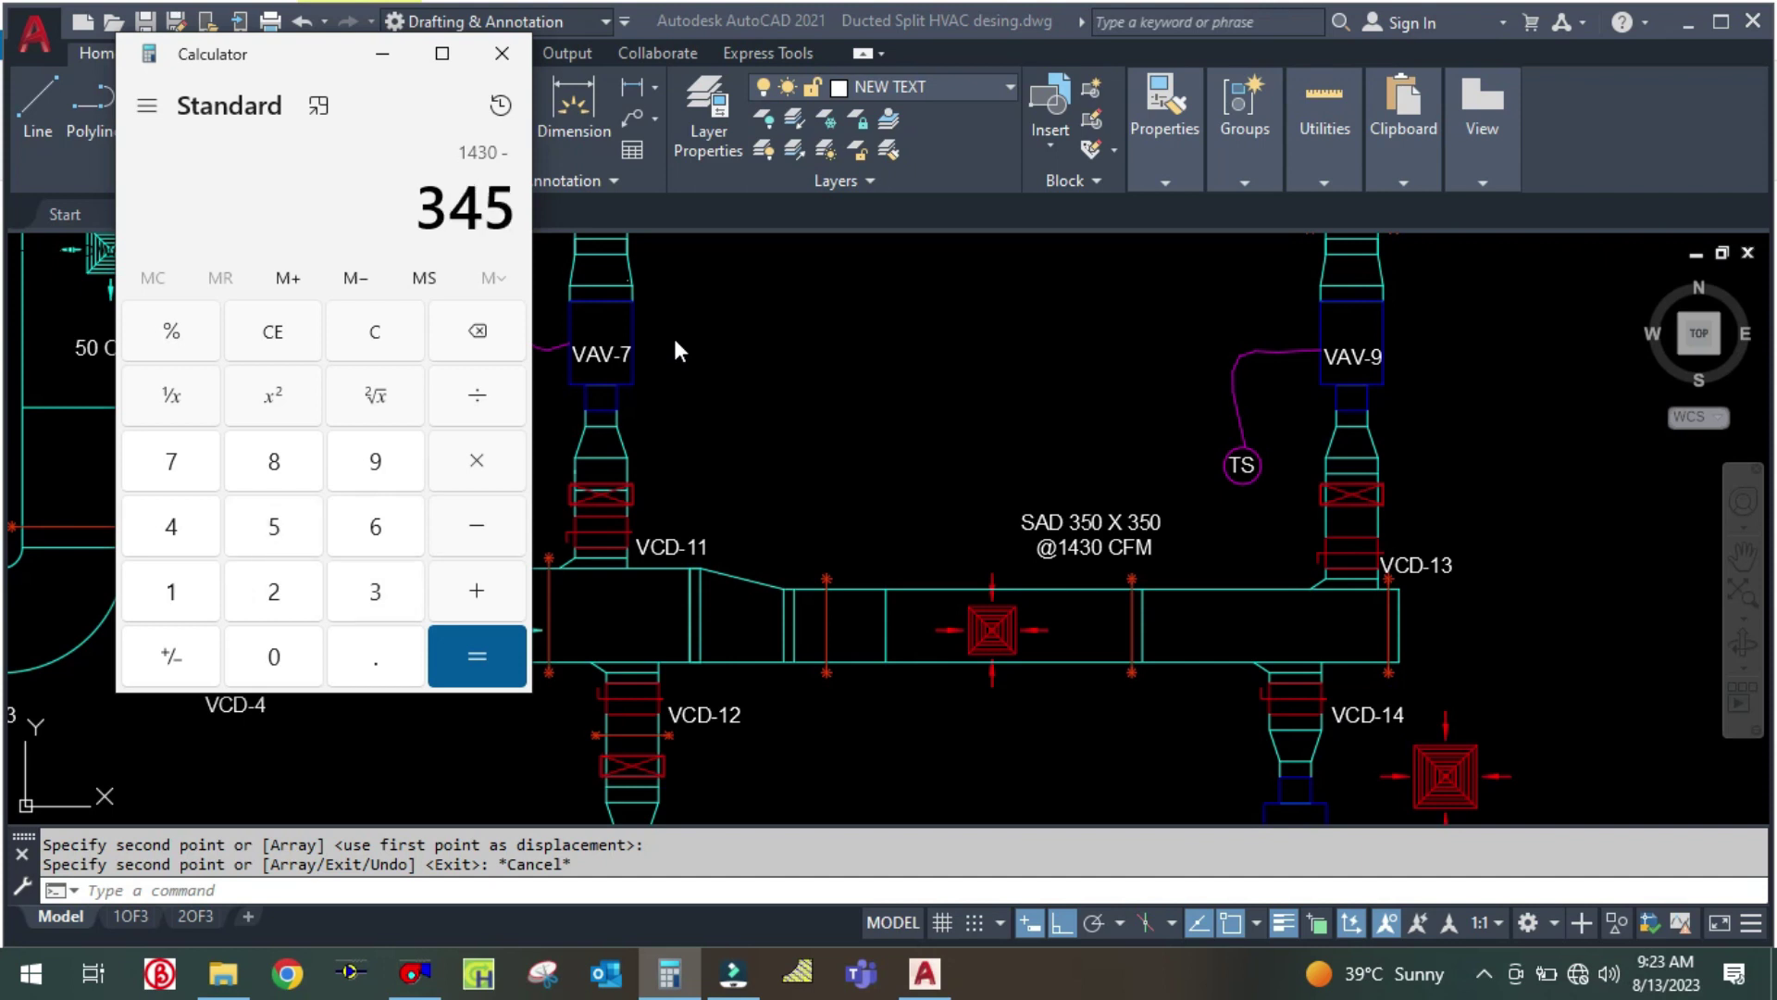
{"action": "type", "text": "345"}
{"action": "key", "text": "Return"}
{"action": "type", "text": "- 50"}
{"action": "key", "text": "Return"}
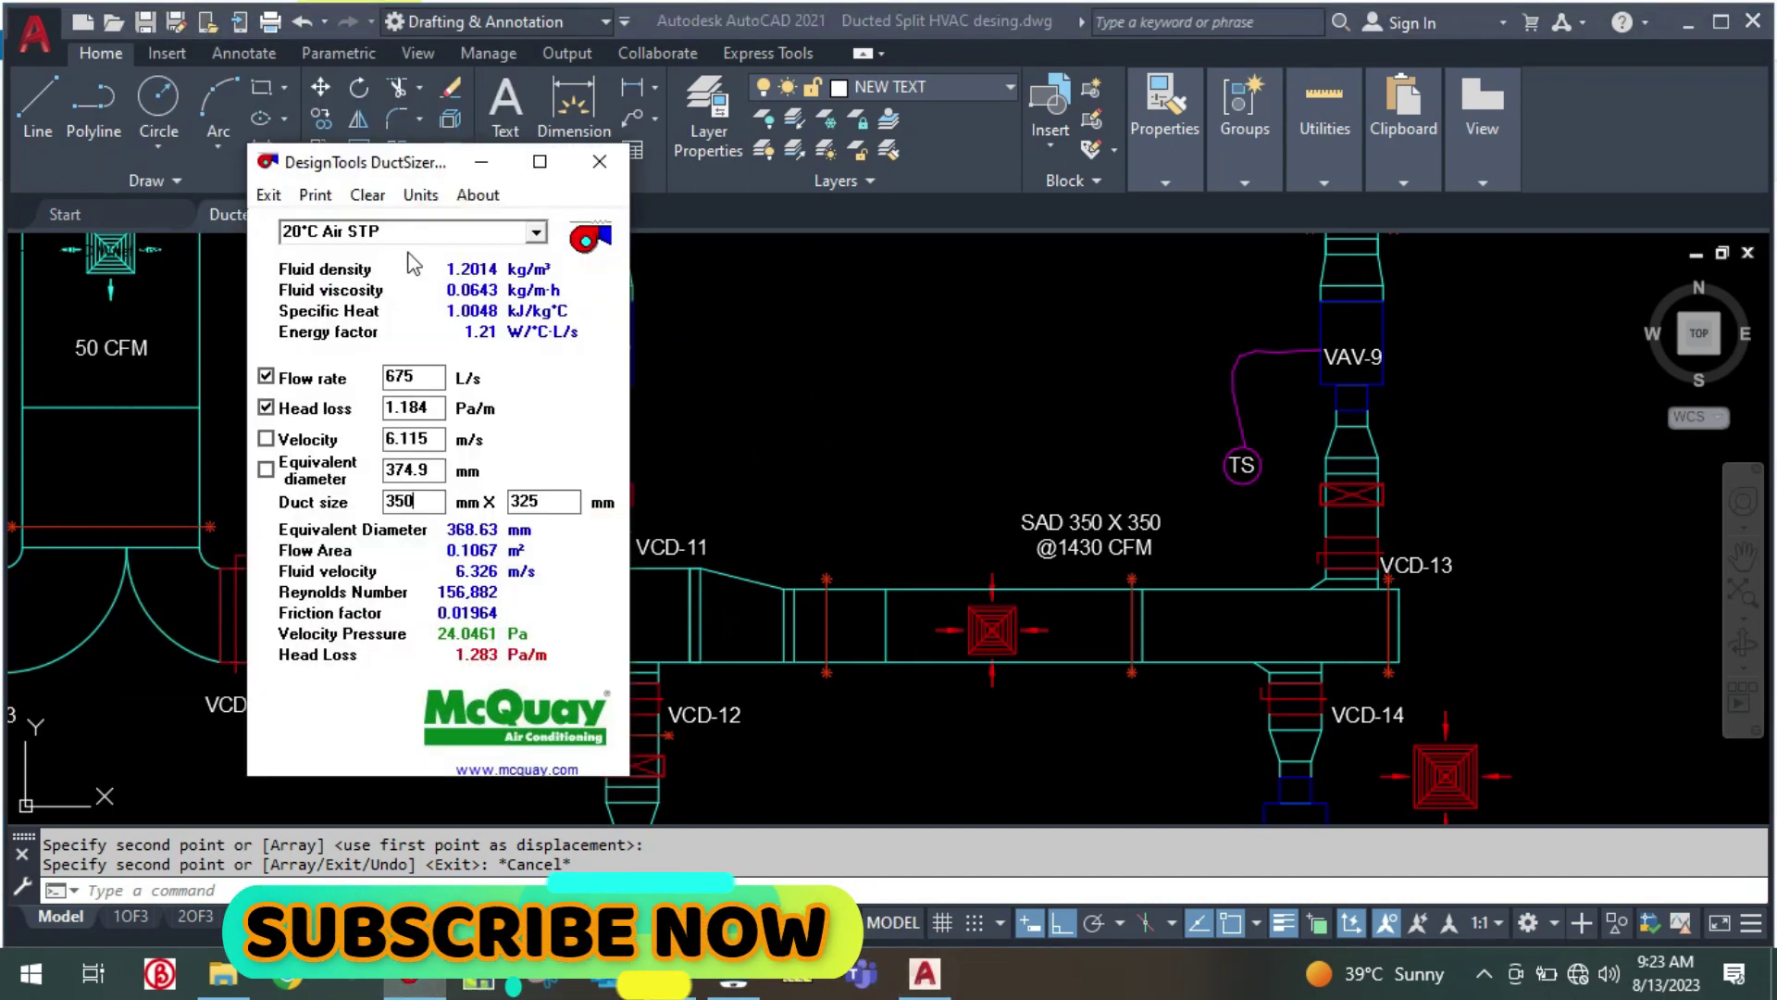
Switch to DuctSizer, change it back to US units and set the flow rate to 690 cfm
{"action": "left_click", "coordinate": [420, 194]}
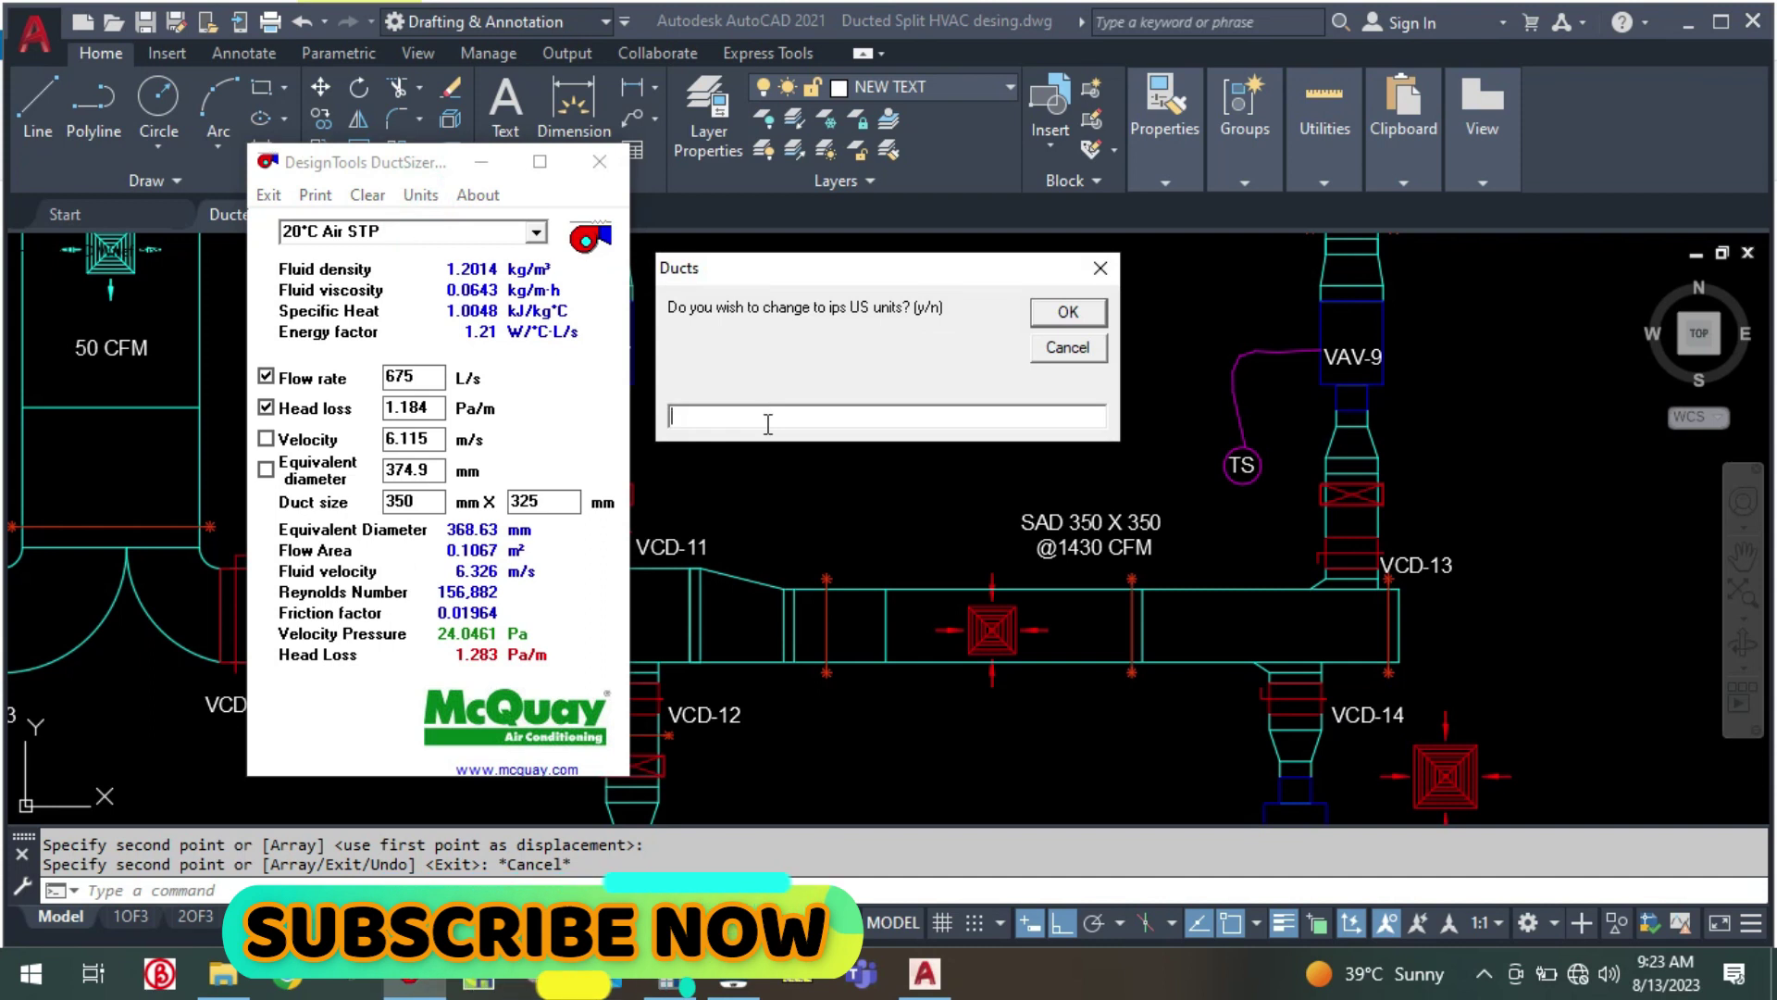
{"action": "type", "text": "y"}
{"action": "key", "text": "Return"}
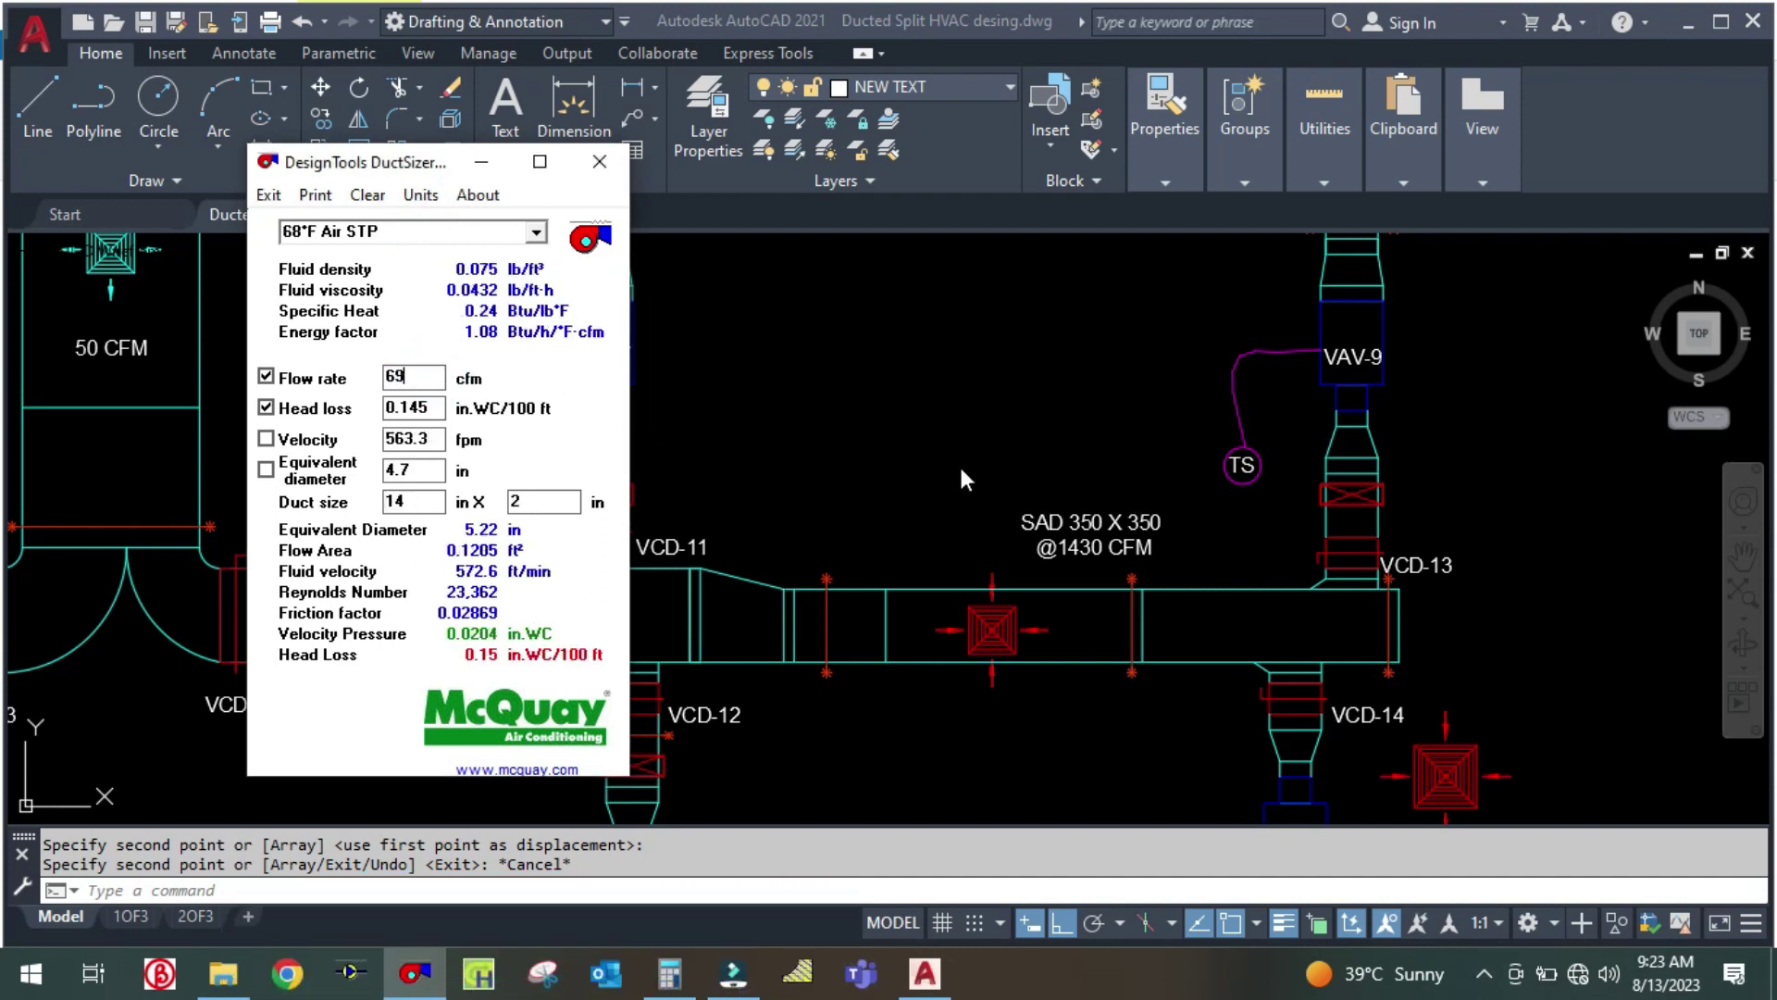
Convert the 690 cfm sizing to SI metric units, try first duct sides of 300 mm and 250 mm, and return to AutoCAD
{"action": "left_click", "coordinate": [420, 196]}
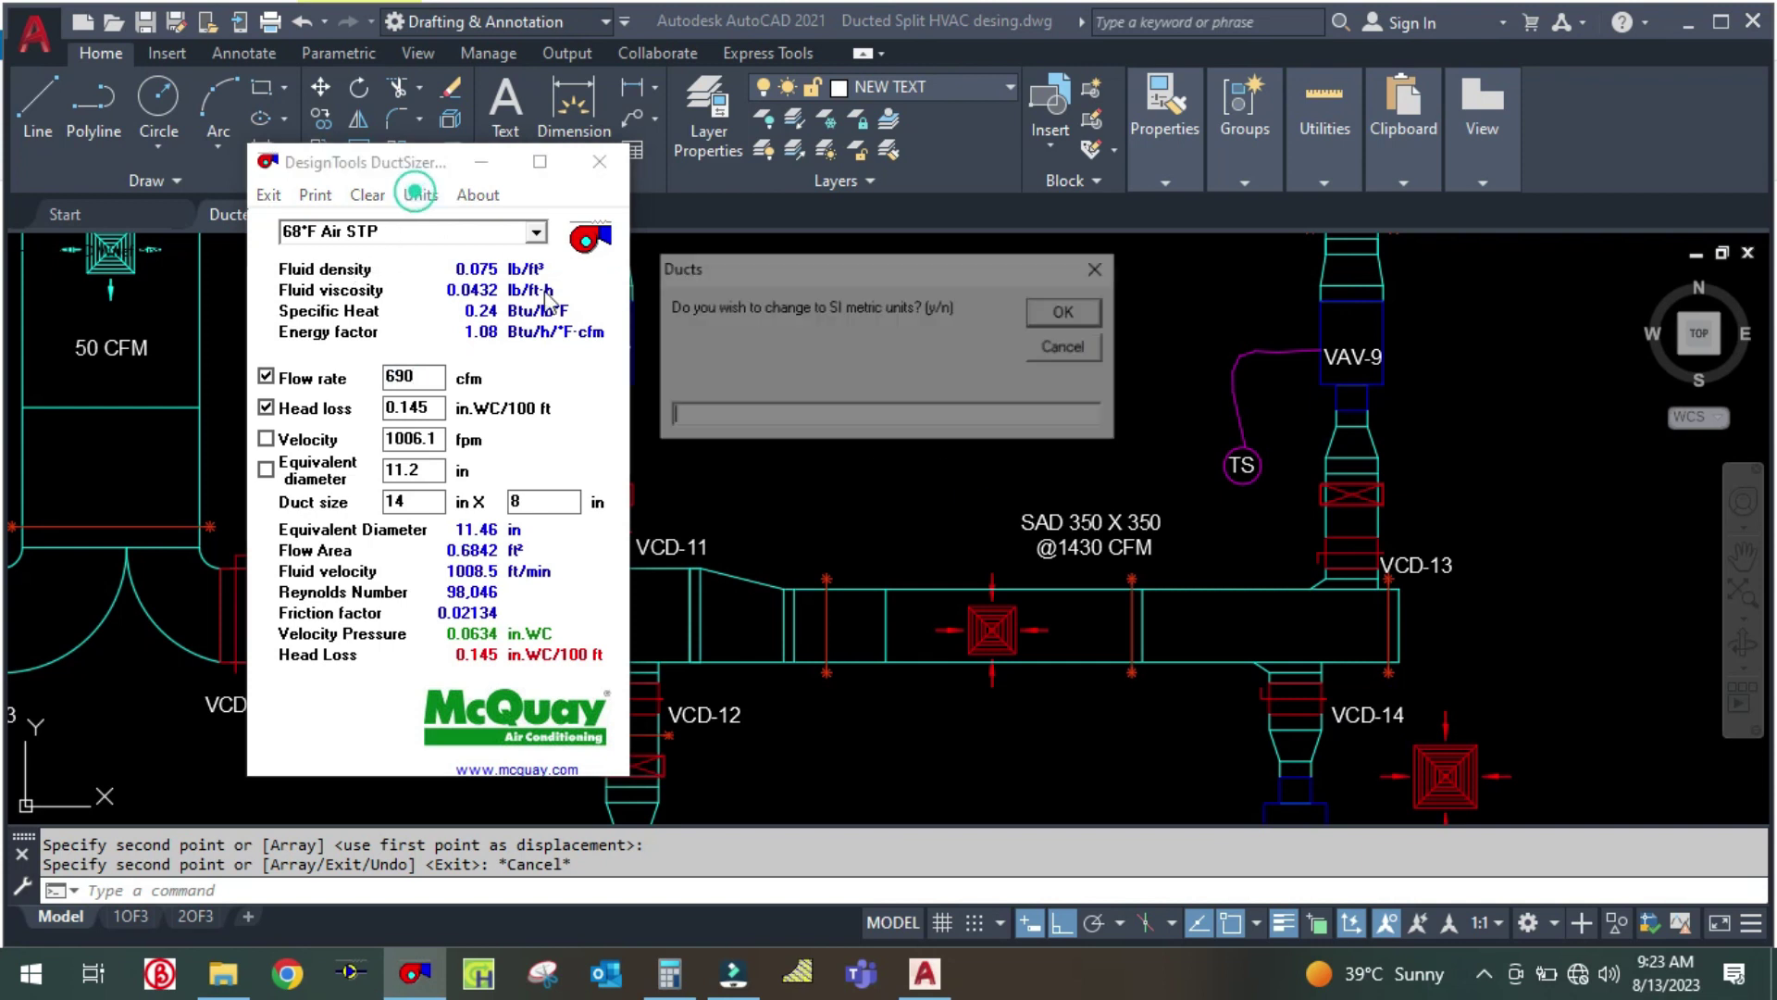
{"action": "type", "text": "Y"}
{"action": "key", "text": "Return"}
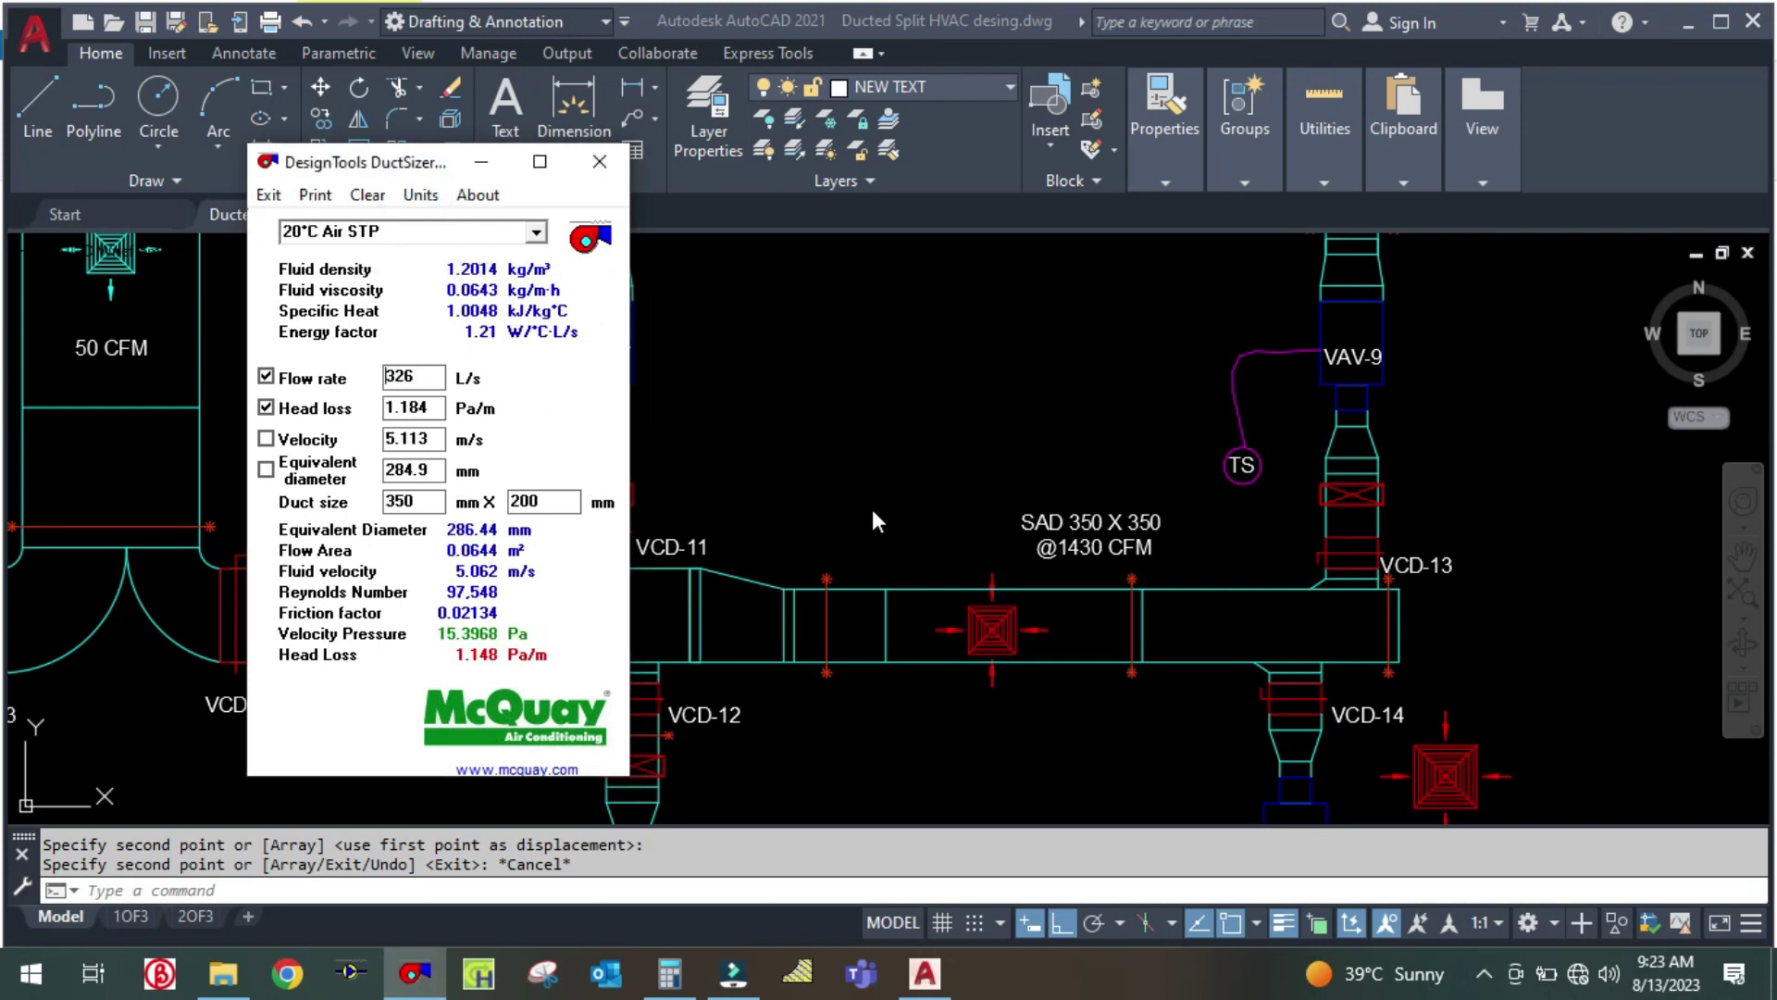
{"action": "type", "text": "300"}
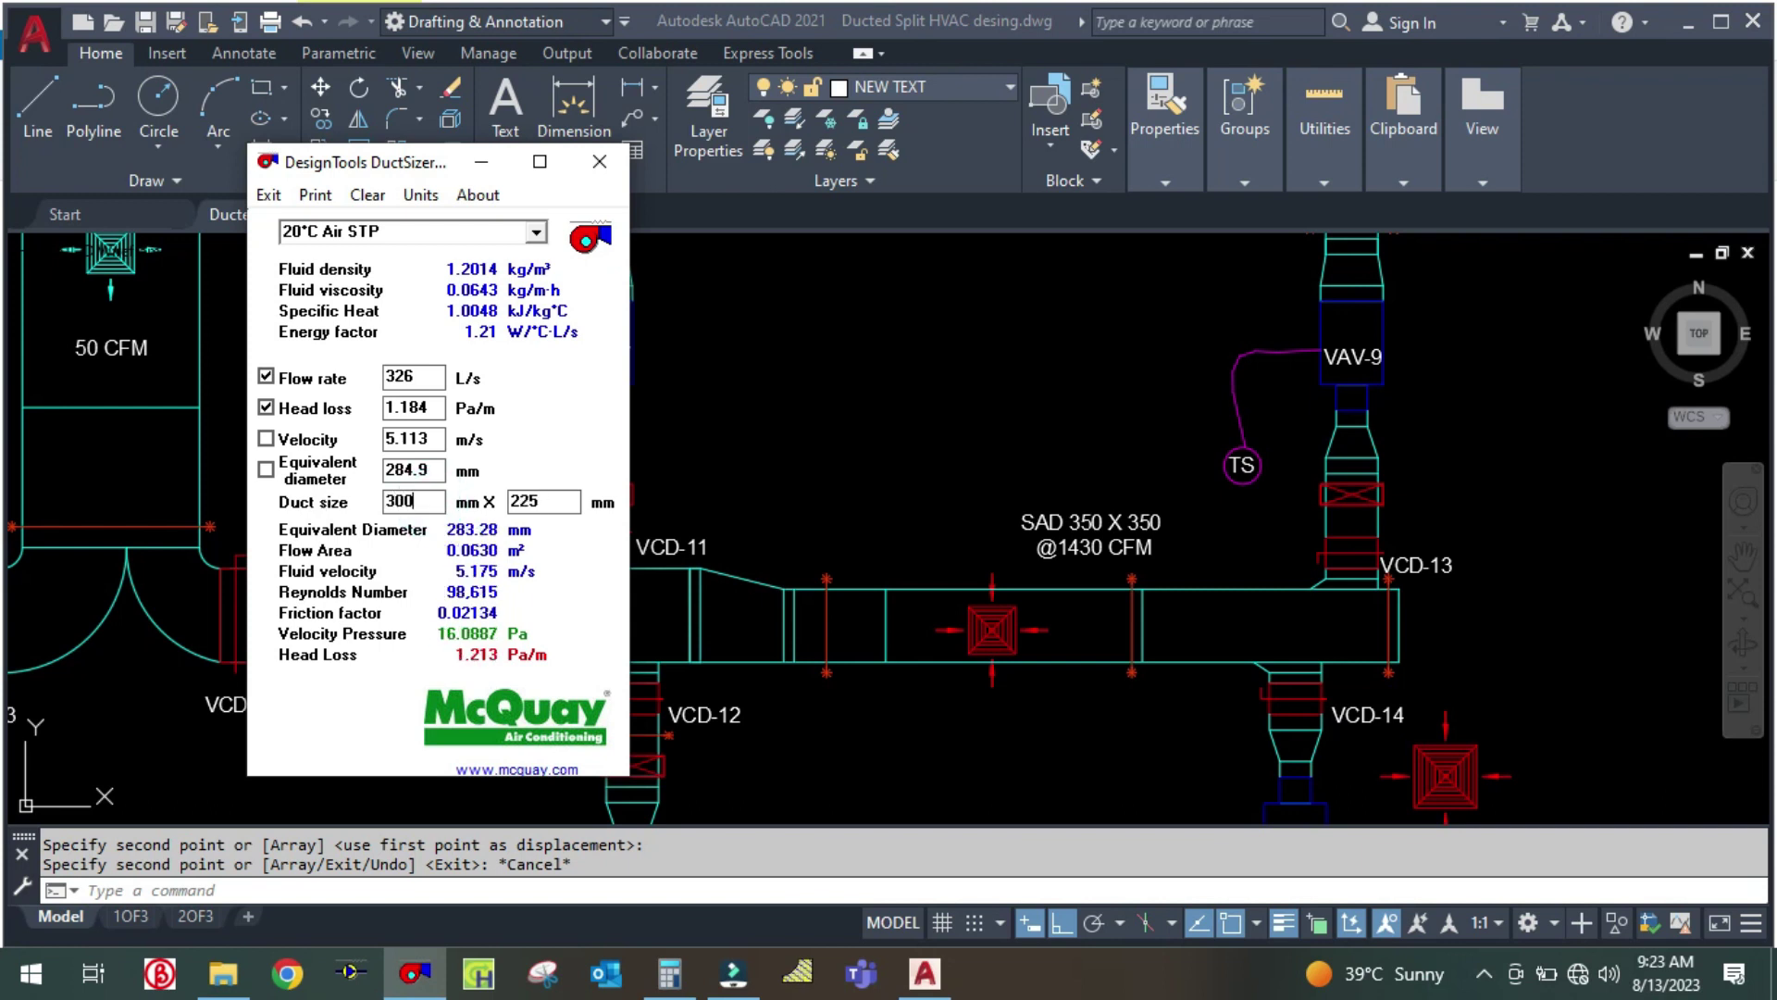
{"action": "type", "text": "250"}
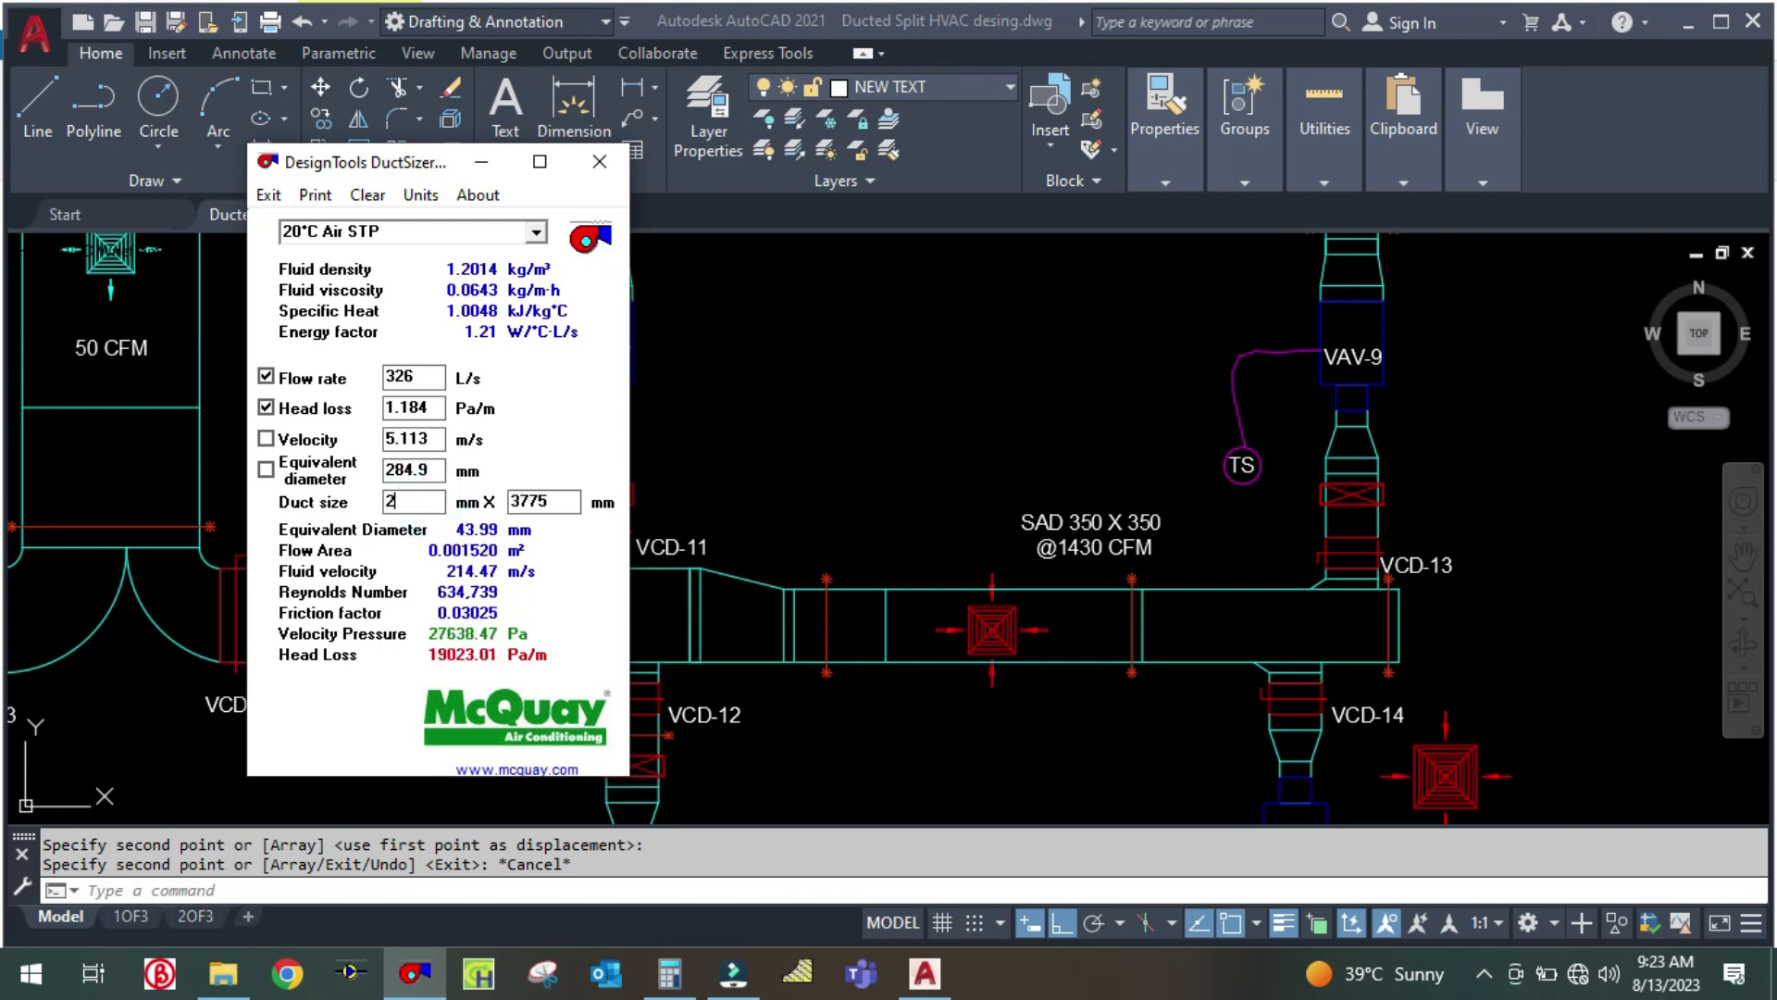
{"action": "left_click", "coordinate": [489, 167]}
Change the size line of the copied label above the reduced duct section to SAD 300 X 250
{"action": "scroll", "coordinate": [798, 464], "scroll_direction": "up", "scroll_amount": 5}
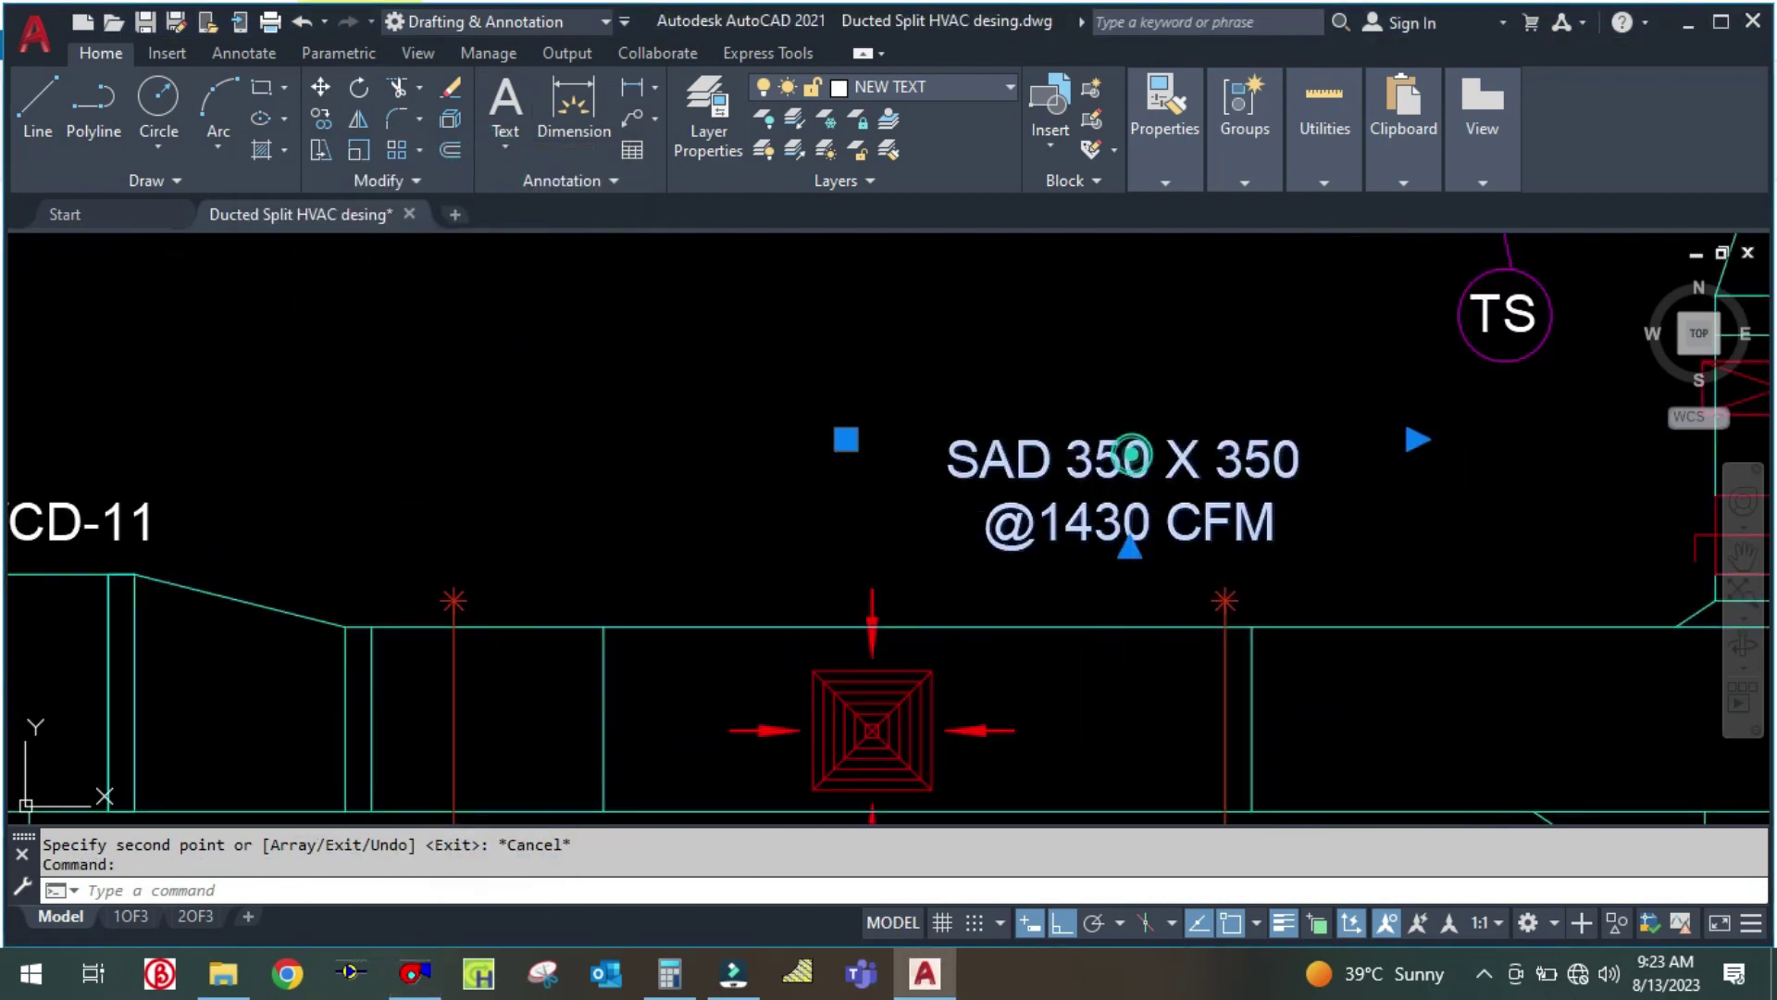
{"action": "double_click", "coordinate": [1130, 457]}
{"action": "left_click", "coordinate": [1152, 459]}
{"action": "key", "text": "BackSpace"}
{"action": "key", "text": "BackSpace"}
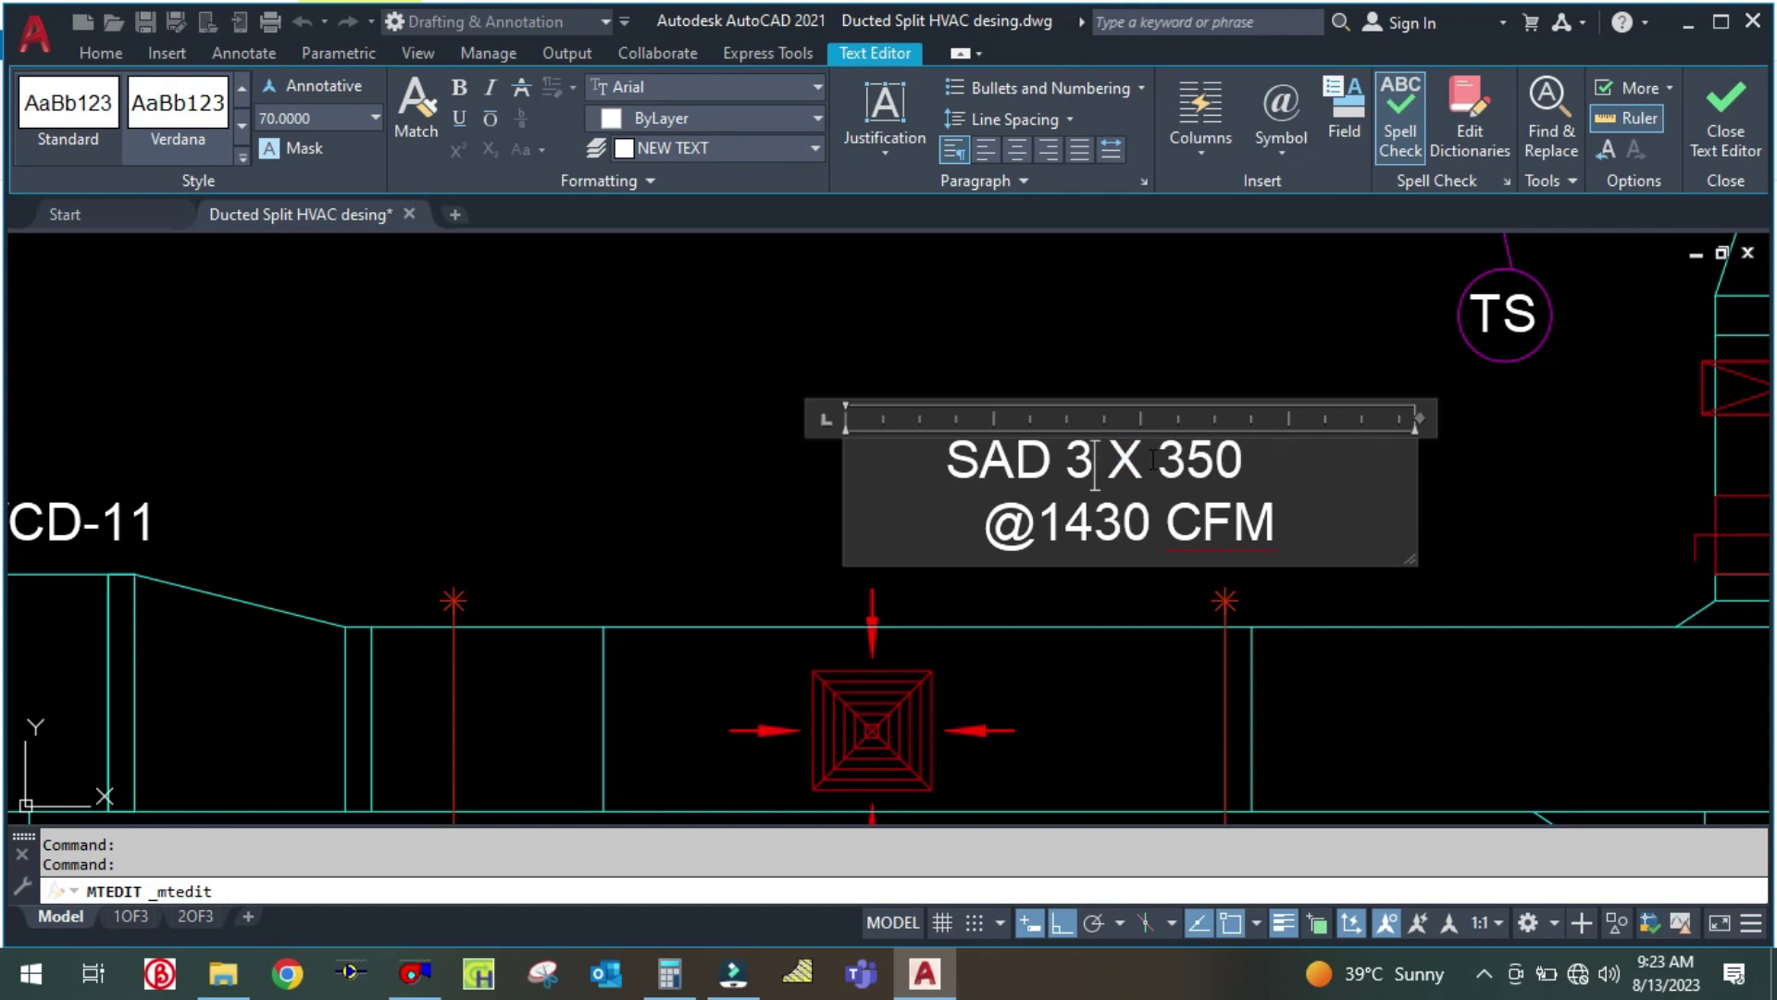
{"action": "type", "text": "00"}
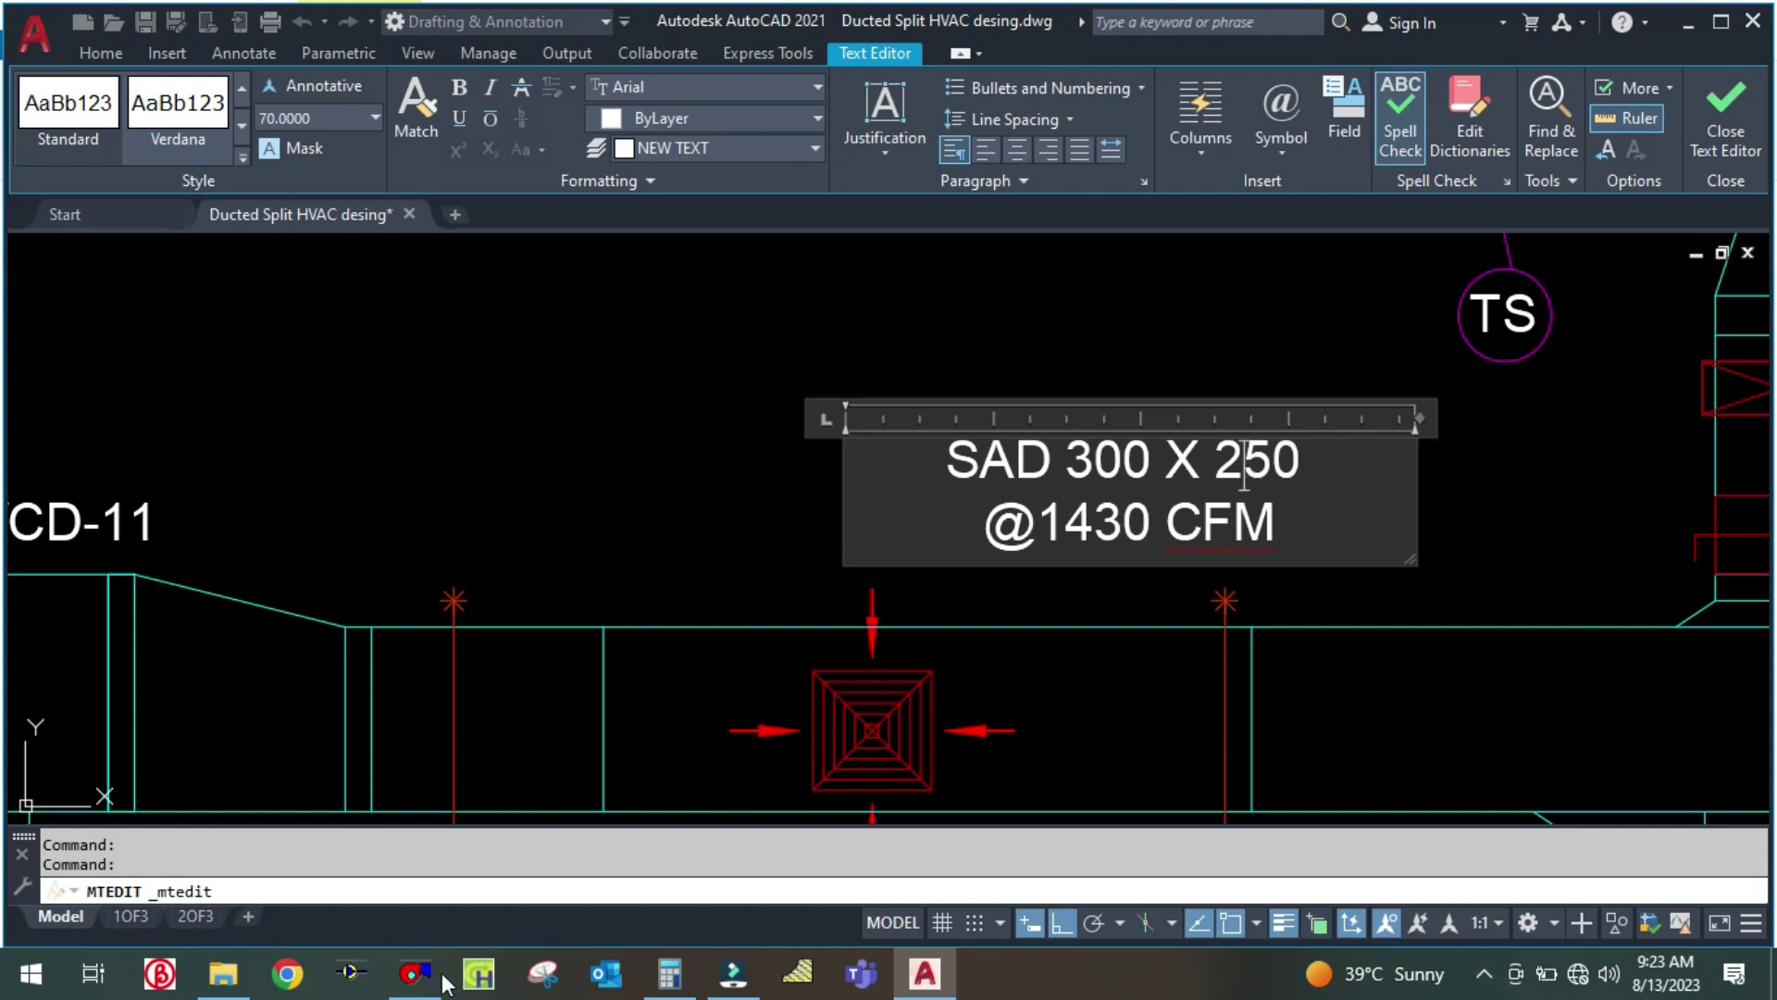
{"action": "left_click", "coordinate": [681, 983]}
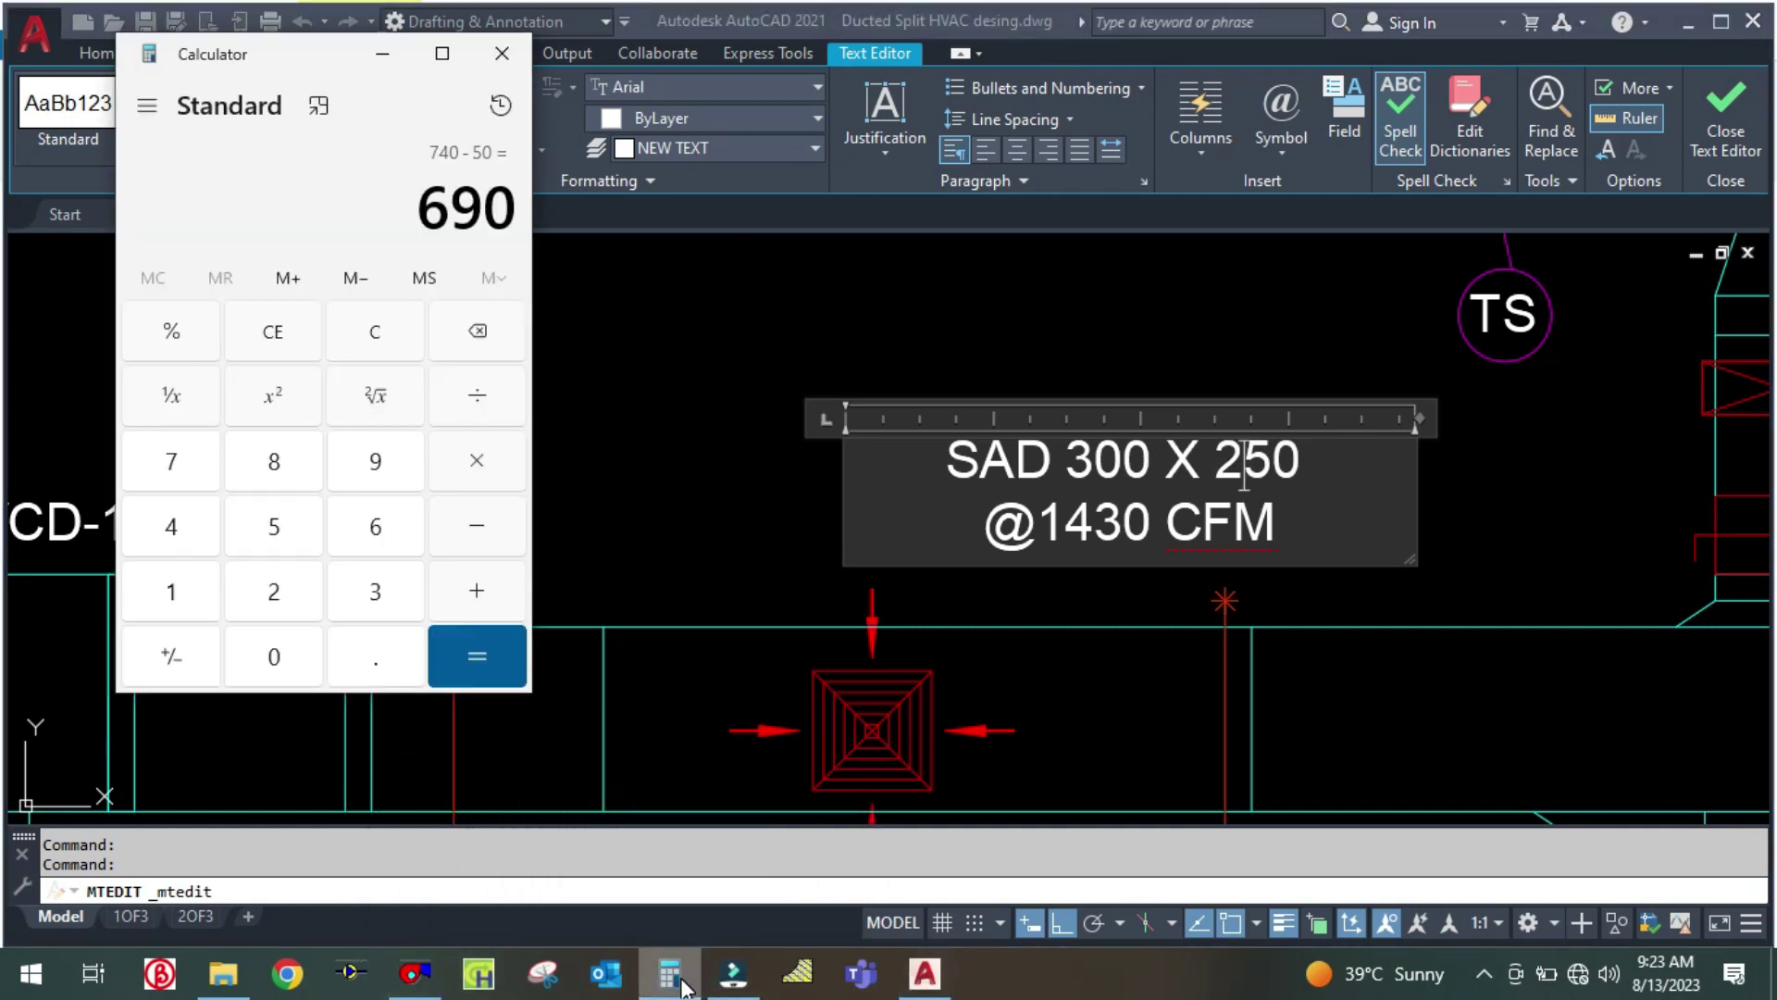
{"action": "left_click", "coordinate": [681, 983]}
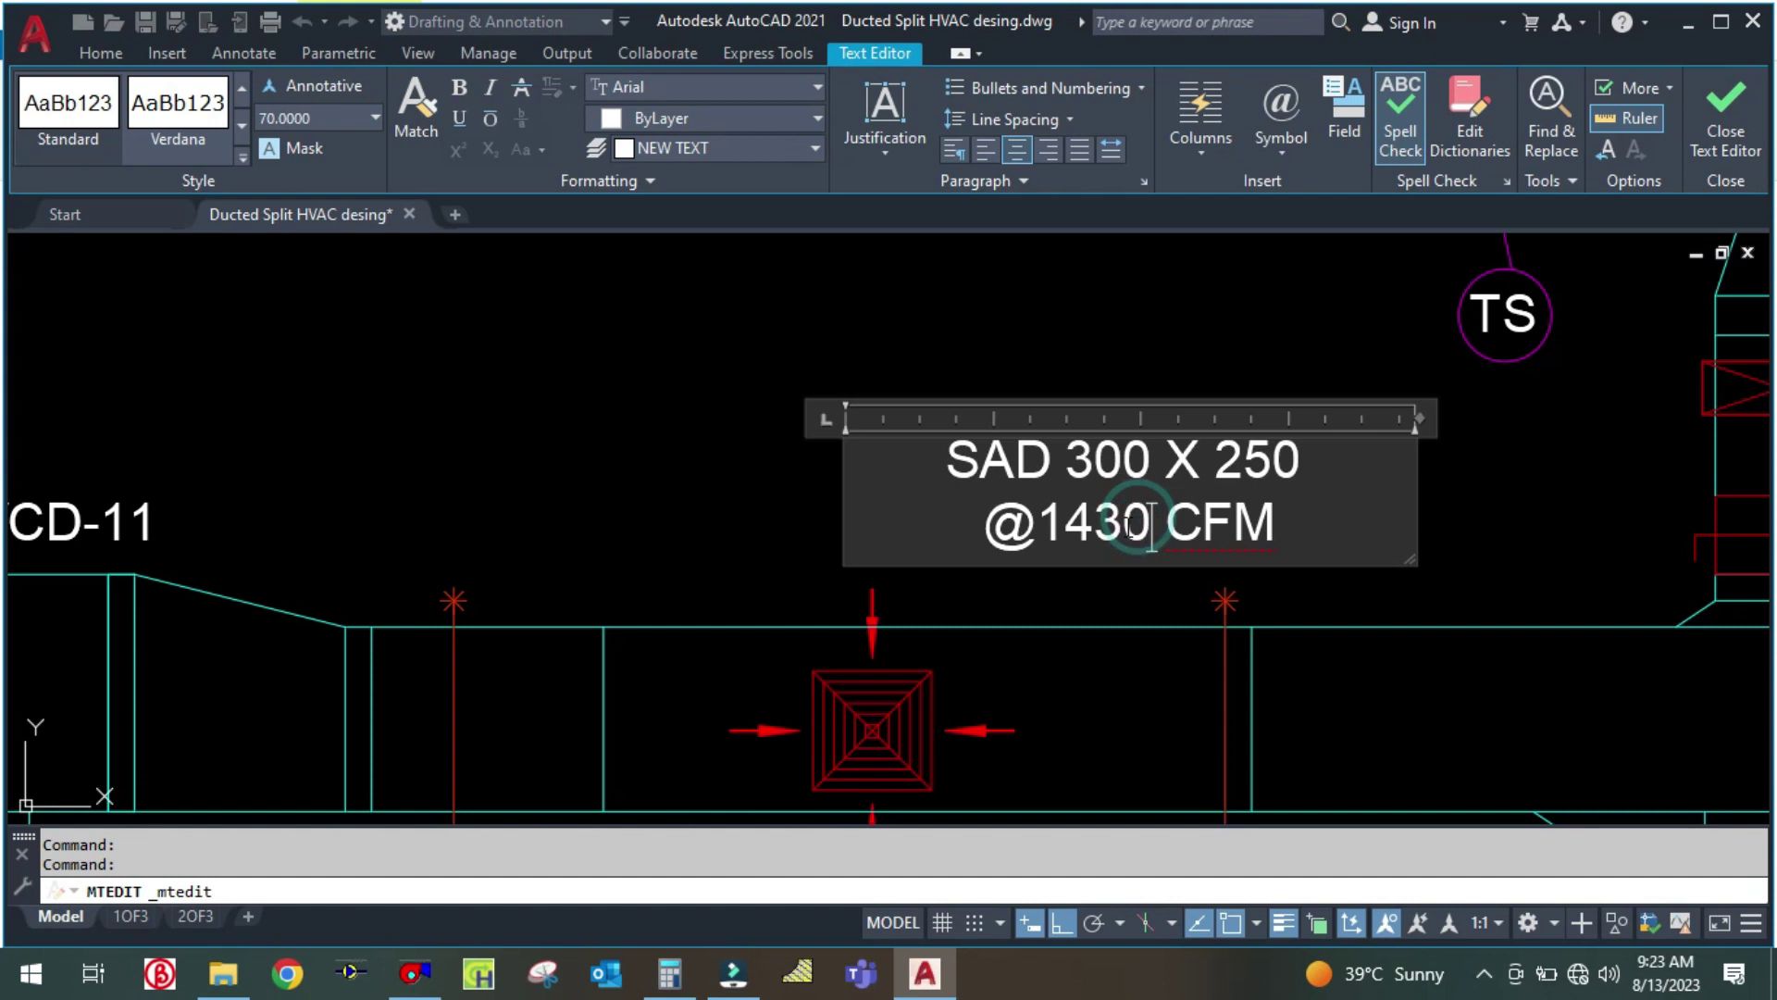
{"action": "key", "text": "BackSpace"}
{"action": "key", "text": "BackSpace"}
{"action": "key", "text": "BackSpace"}
{"action": "type", "text": "69"}
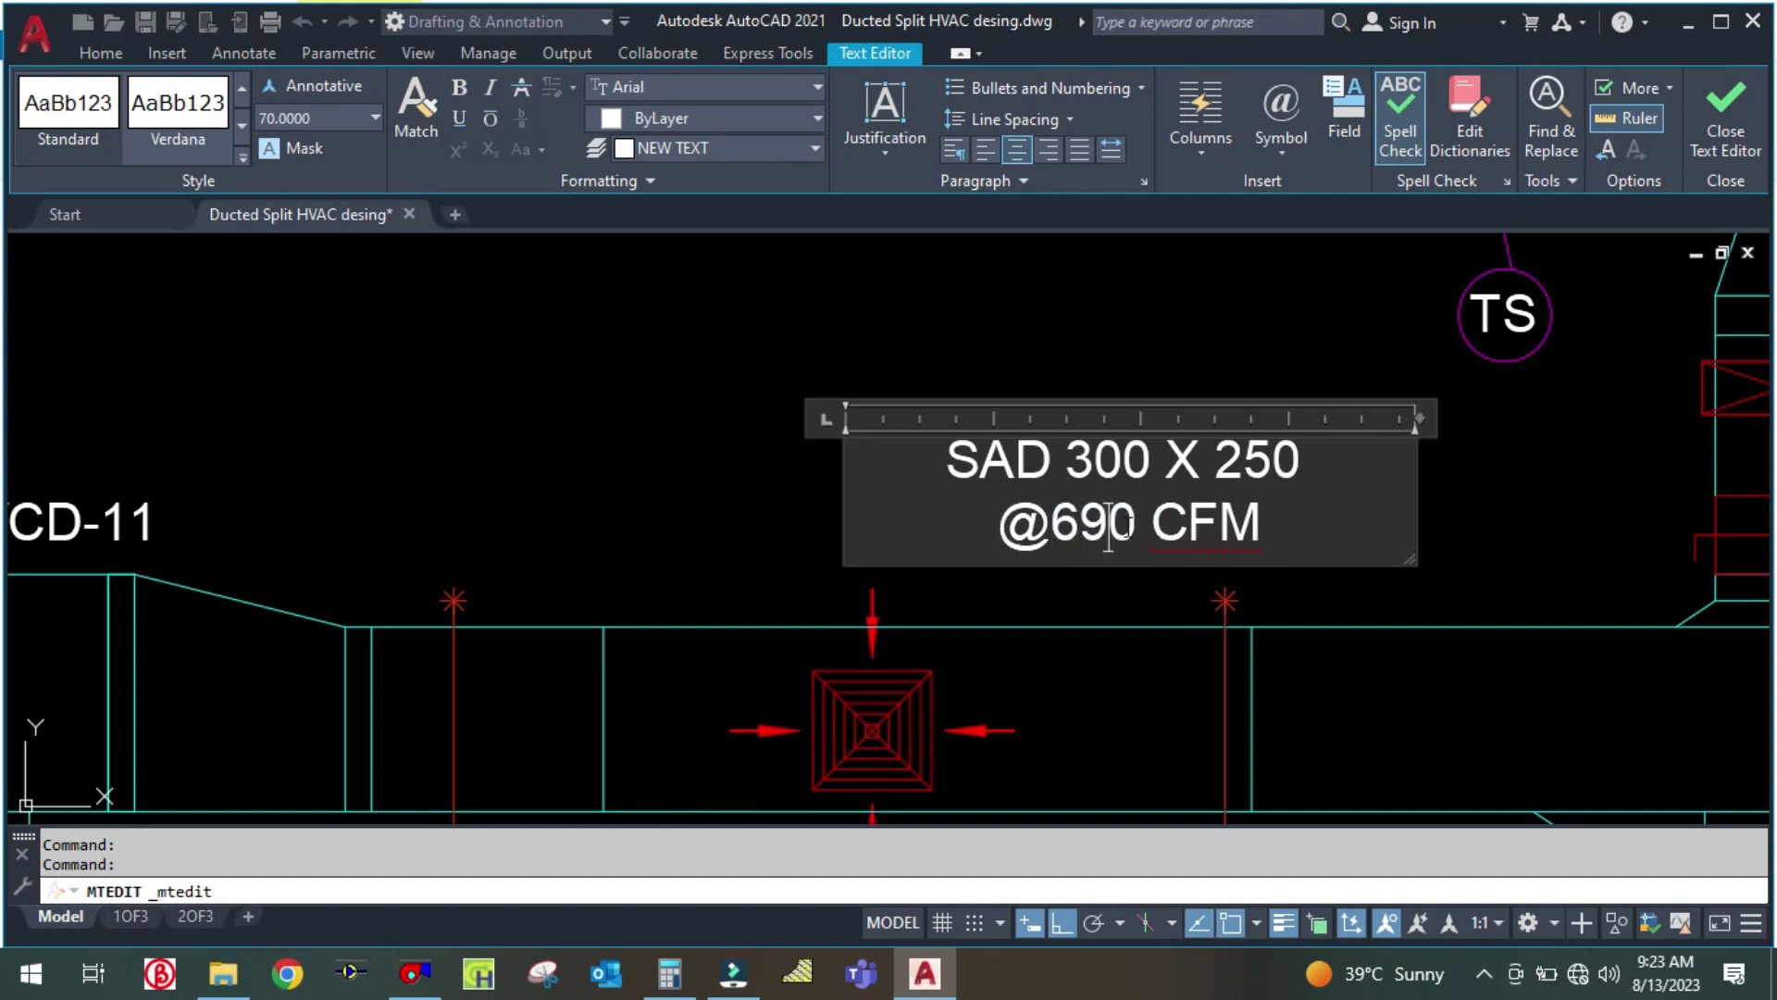
{"action": "left_click", "coordinate": [778, 514]}
Look over the whole duct layout and the size and airflow labels on both branches of the main supply duct
{"action": "scroll", "coordinate": [731, 472], "scroll_direction": "down", "scroll_amount": 3}
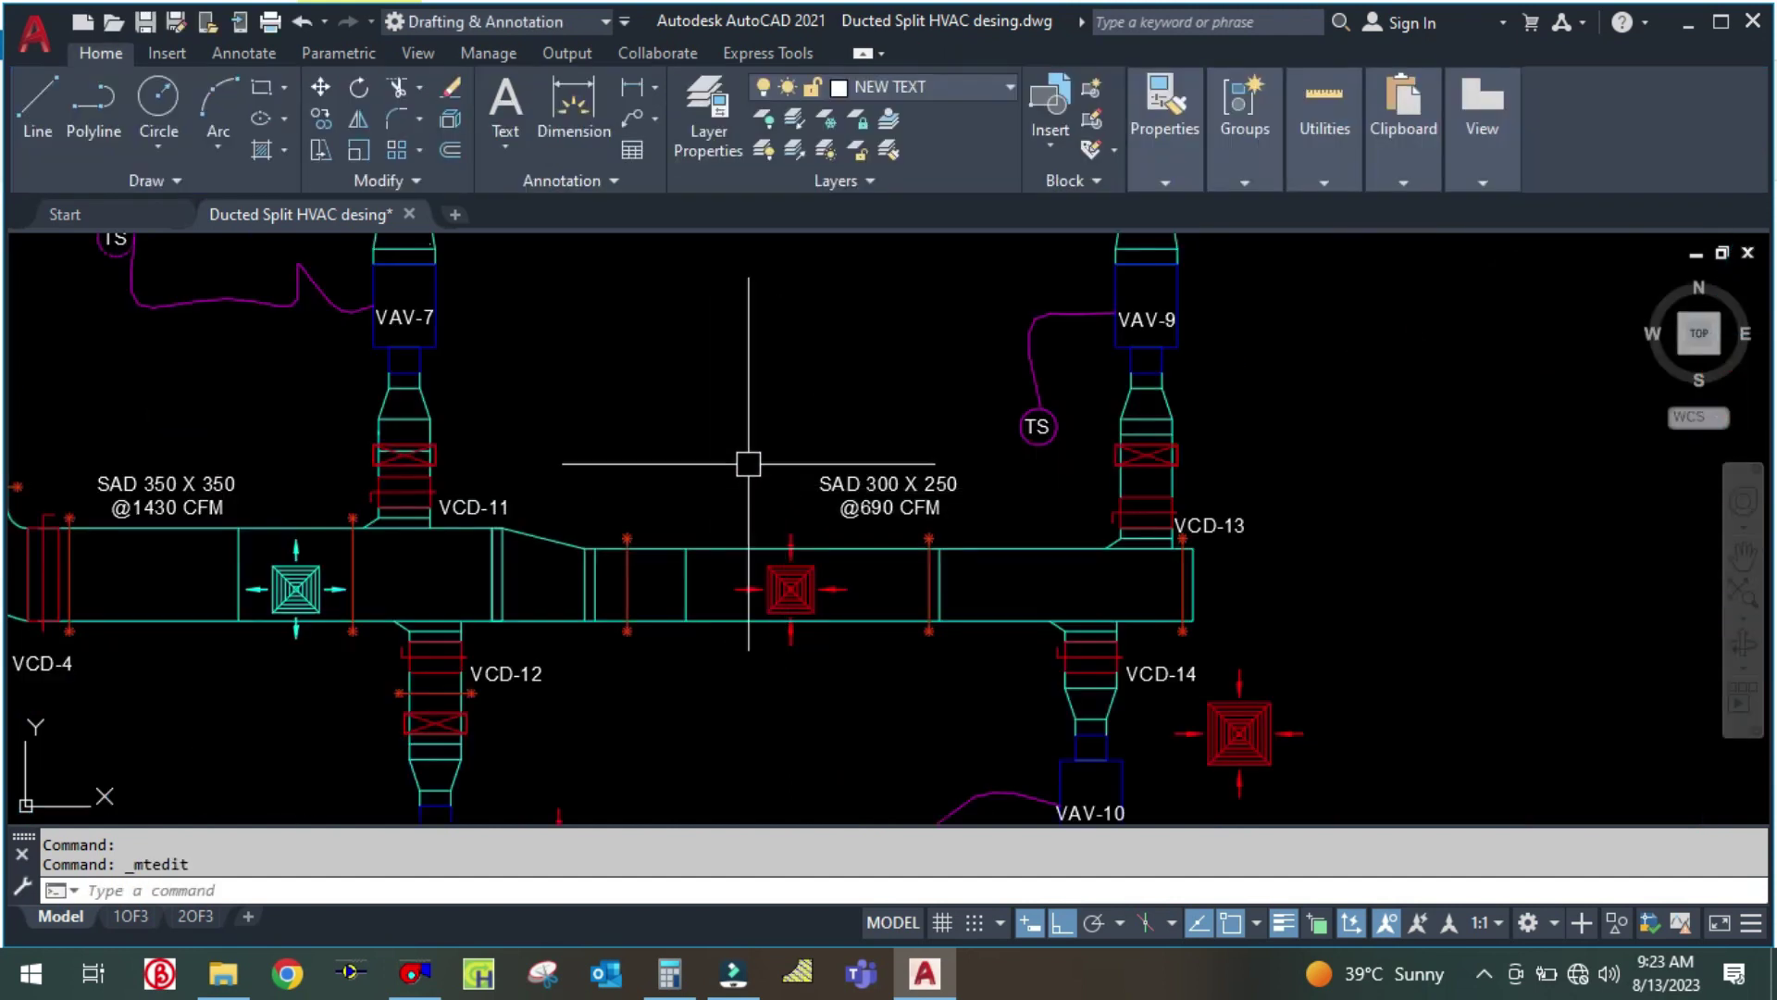
{"action": "scroll", "coordinate": [731, 463], "scroll_direction": "down", "scroll_amount": 2}
{"action": "scroll", "coordinate": [932, 516], "scroll_direction": "down", "scroll_amount": 10}
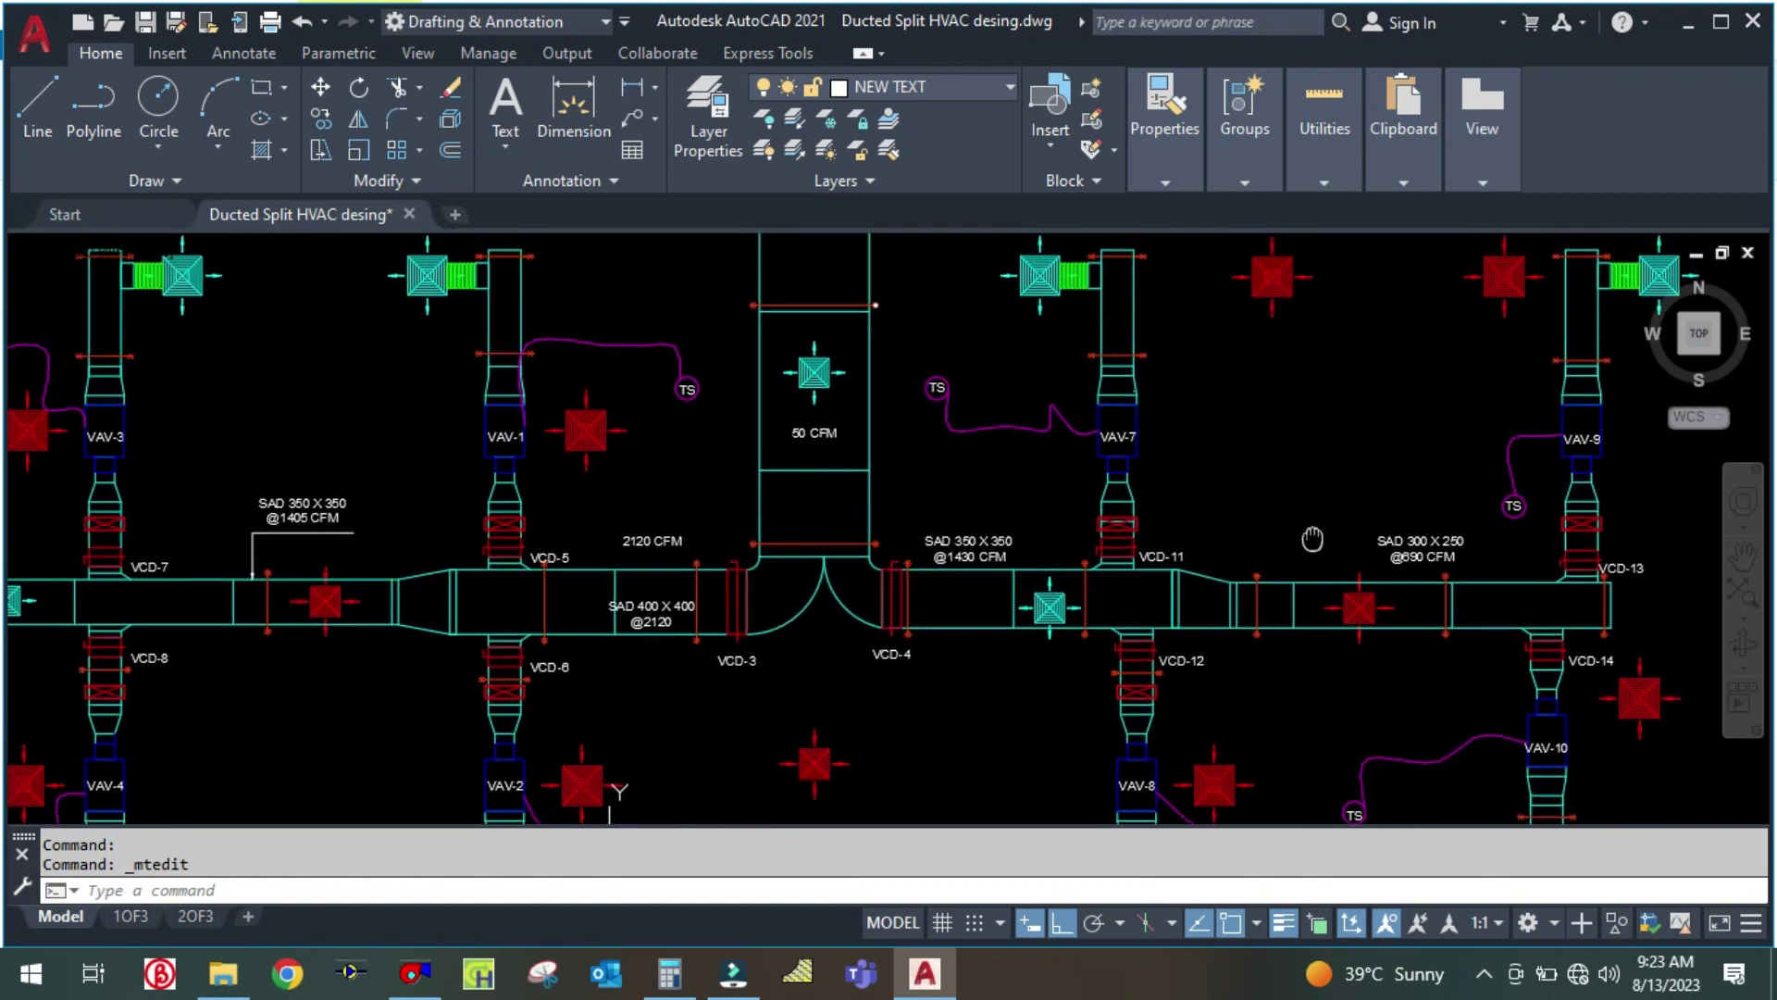
{"action": "middle_click", "coordinate": [785, 531]}
{"action": "middle_click", "coordinate": [785, 531]}
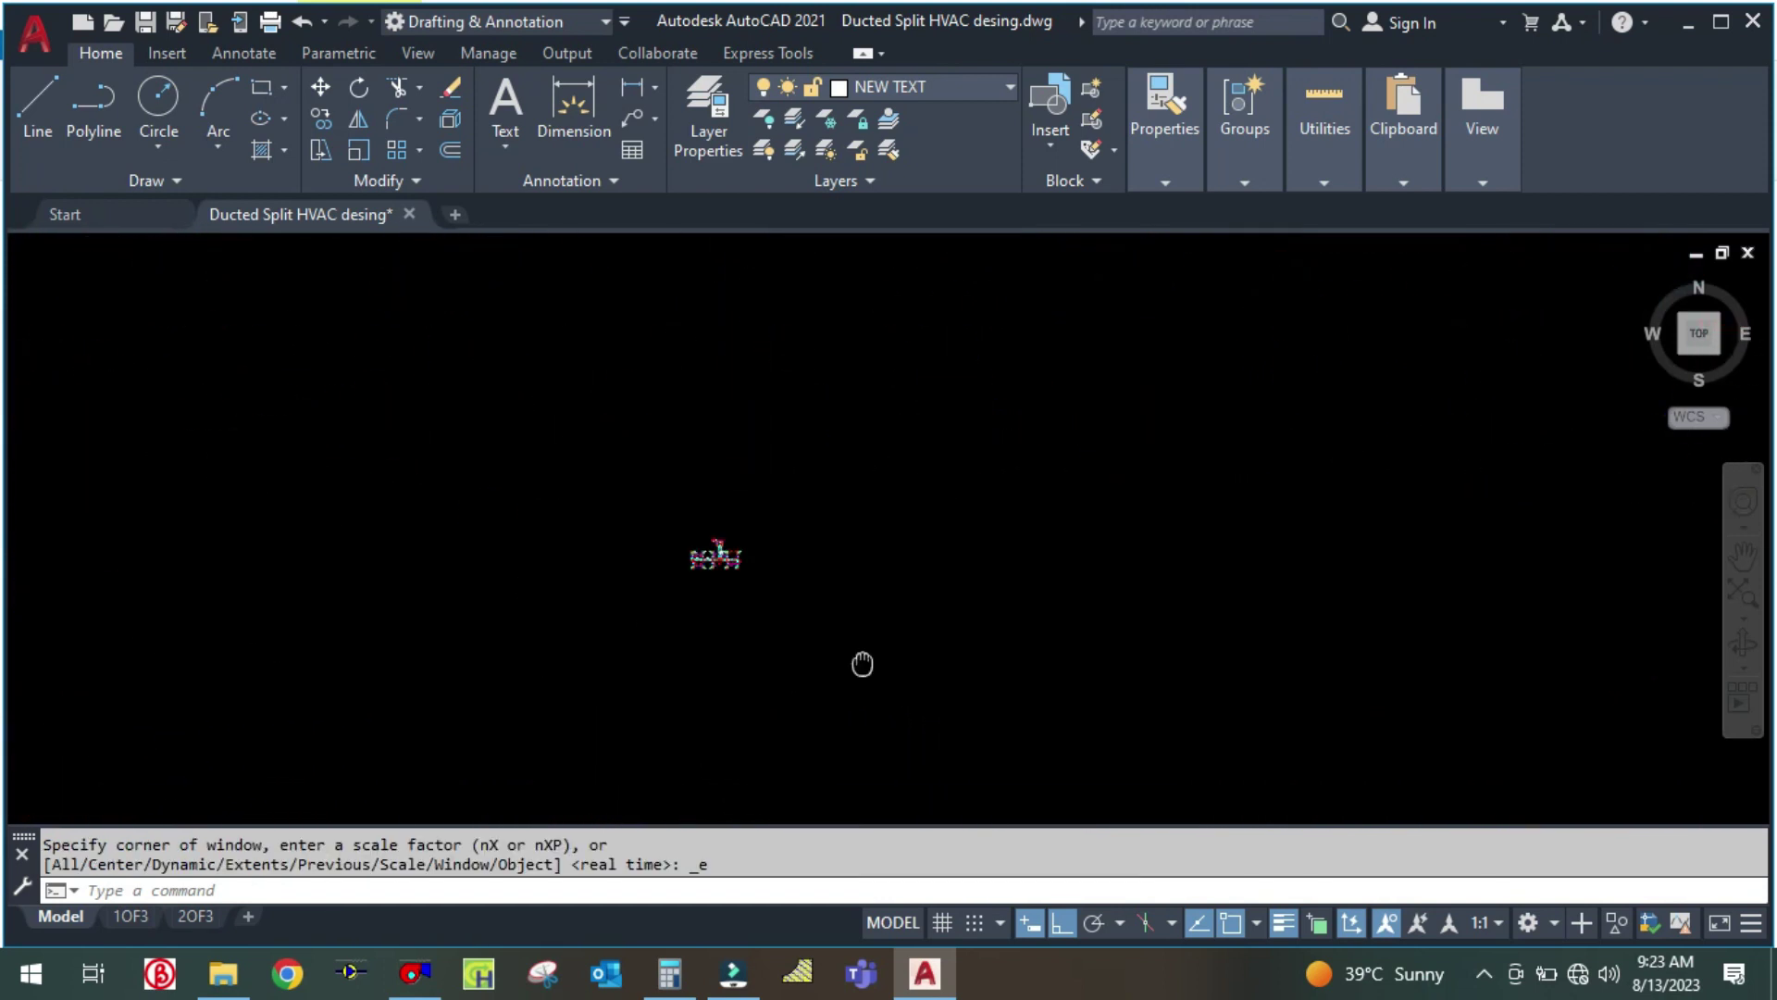
{"action": "scroll", "coordinate": [837, 618], "scroll_direction": "up", "scroll_amount": 8}
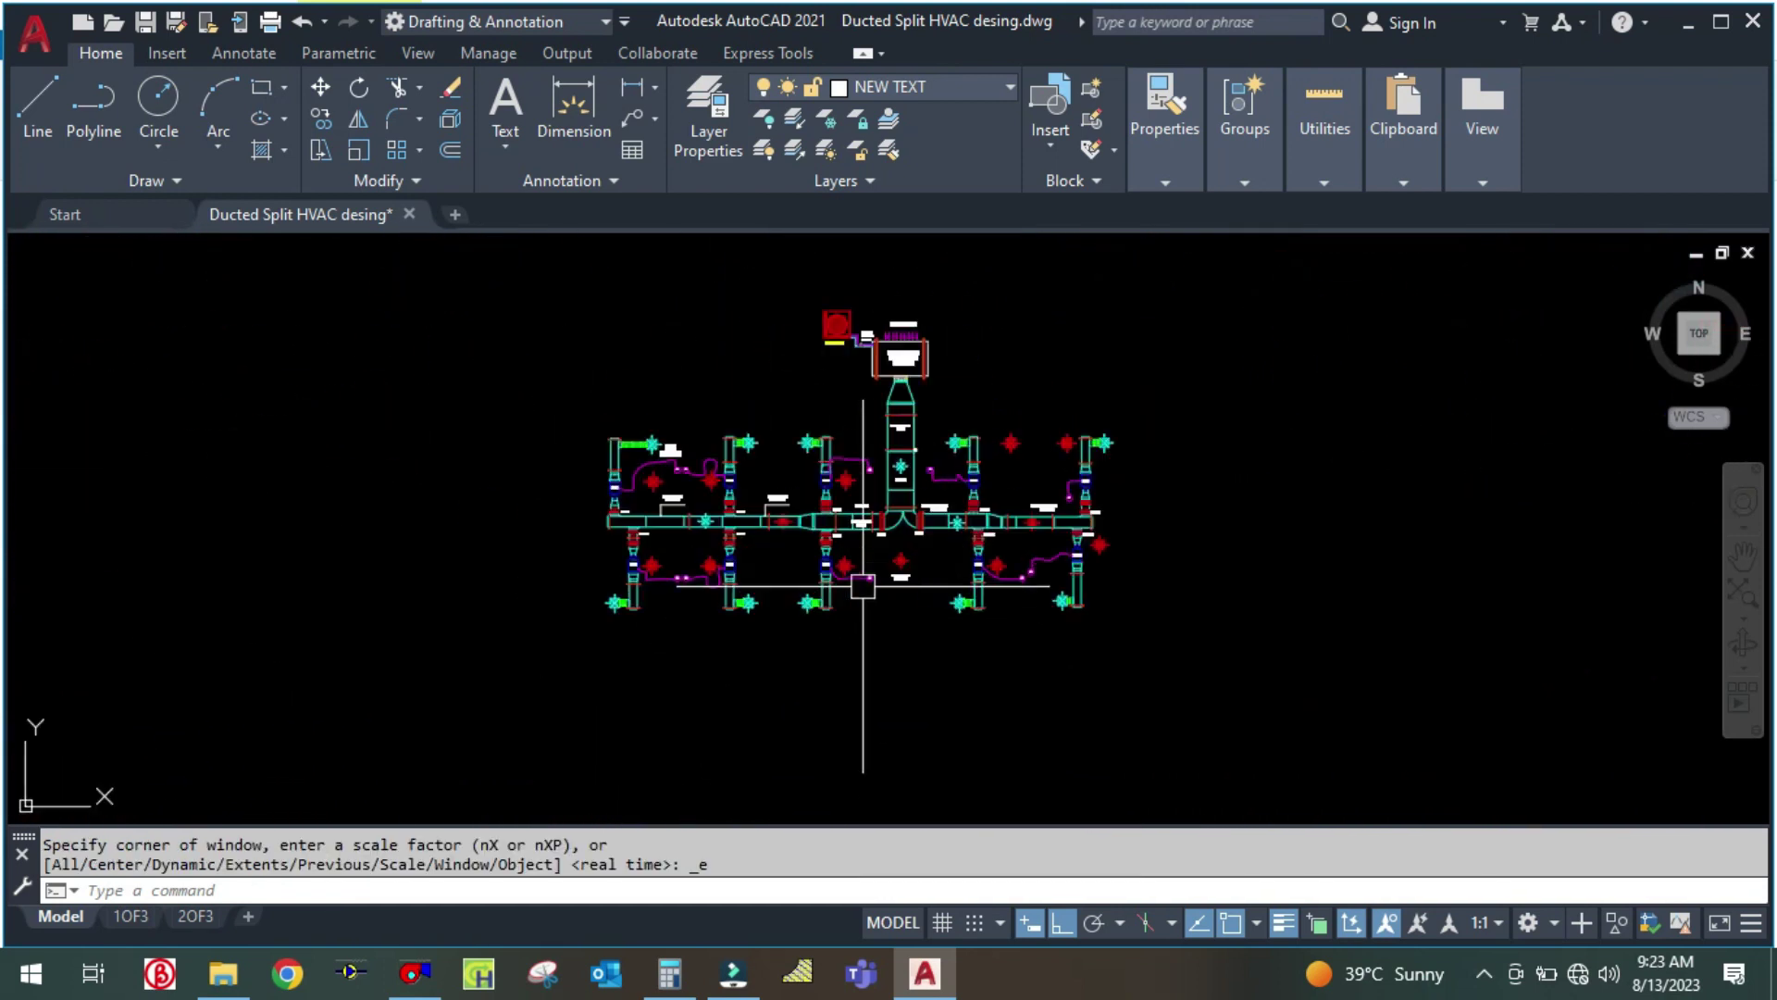
{"action": "scroll", "coordinate": [862, 571], "scroll_direction": "up", "scroll_amount": 2}
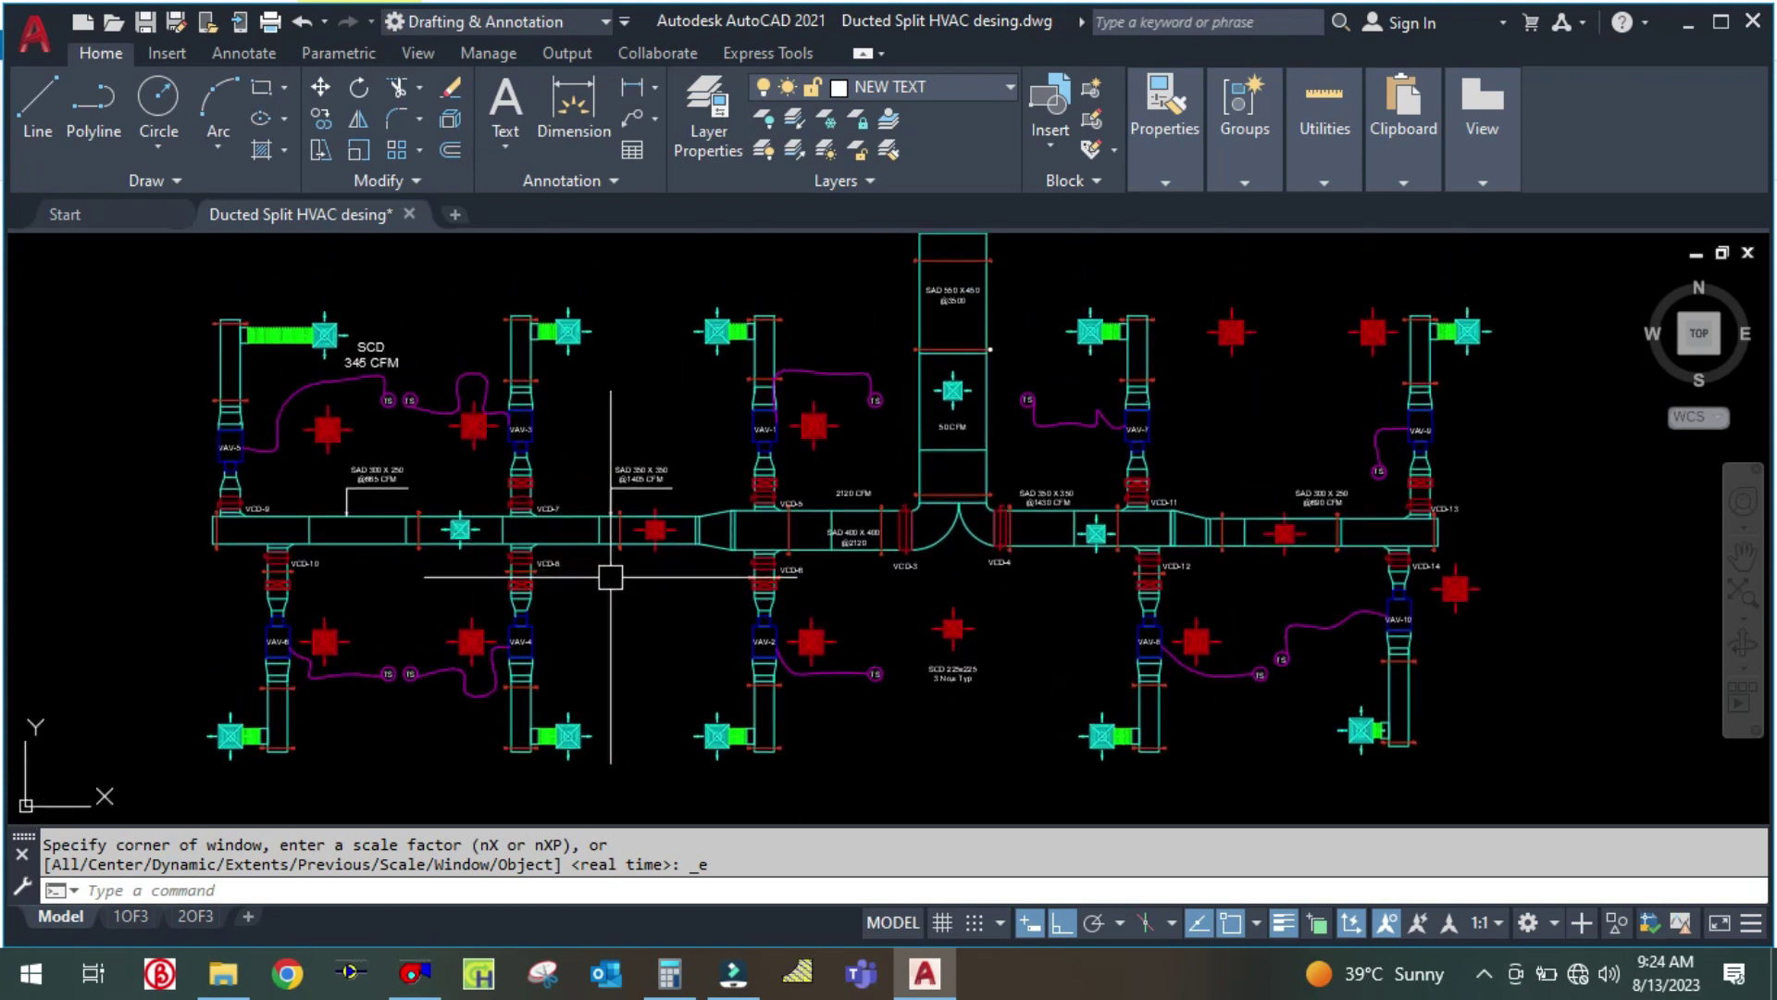
{"action": "left_click_drag", "start_coordinate": [668, 597], "coordinate": [690, 651]}
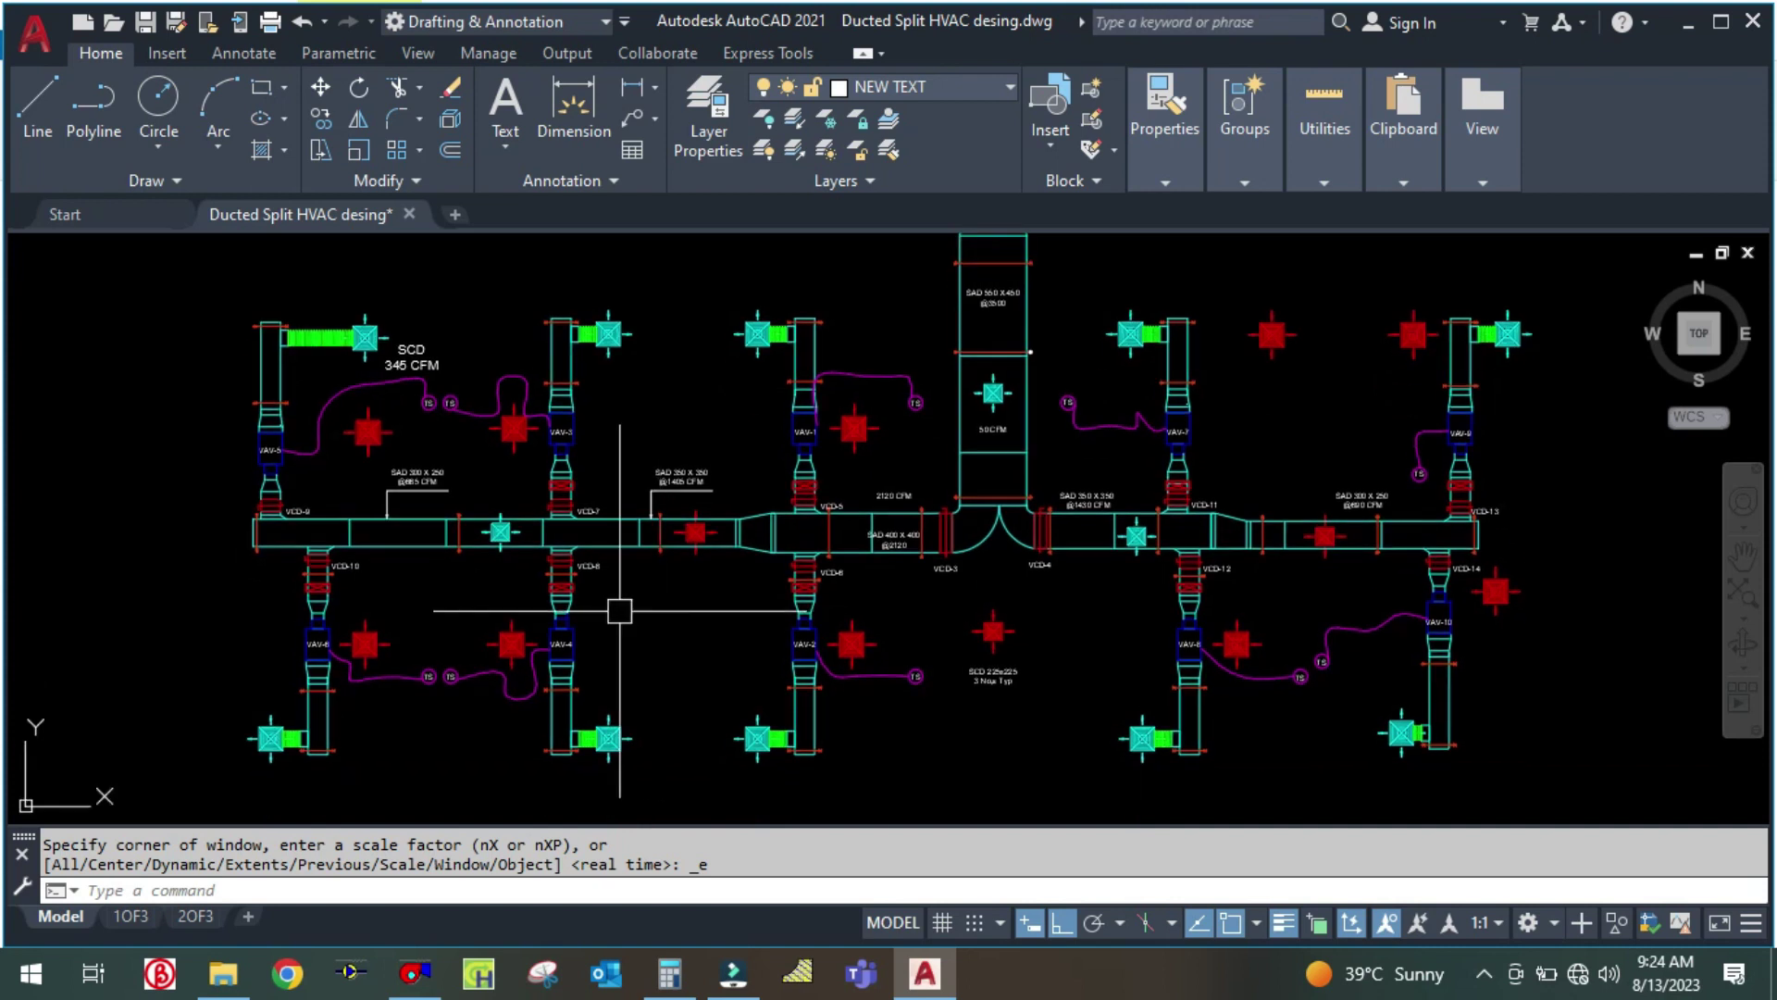
{"action": "scroll", "coordinate": [662, 597], "scroll_direction": "up", "scroll_amount": 2}
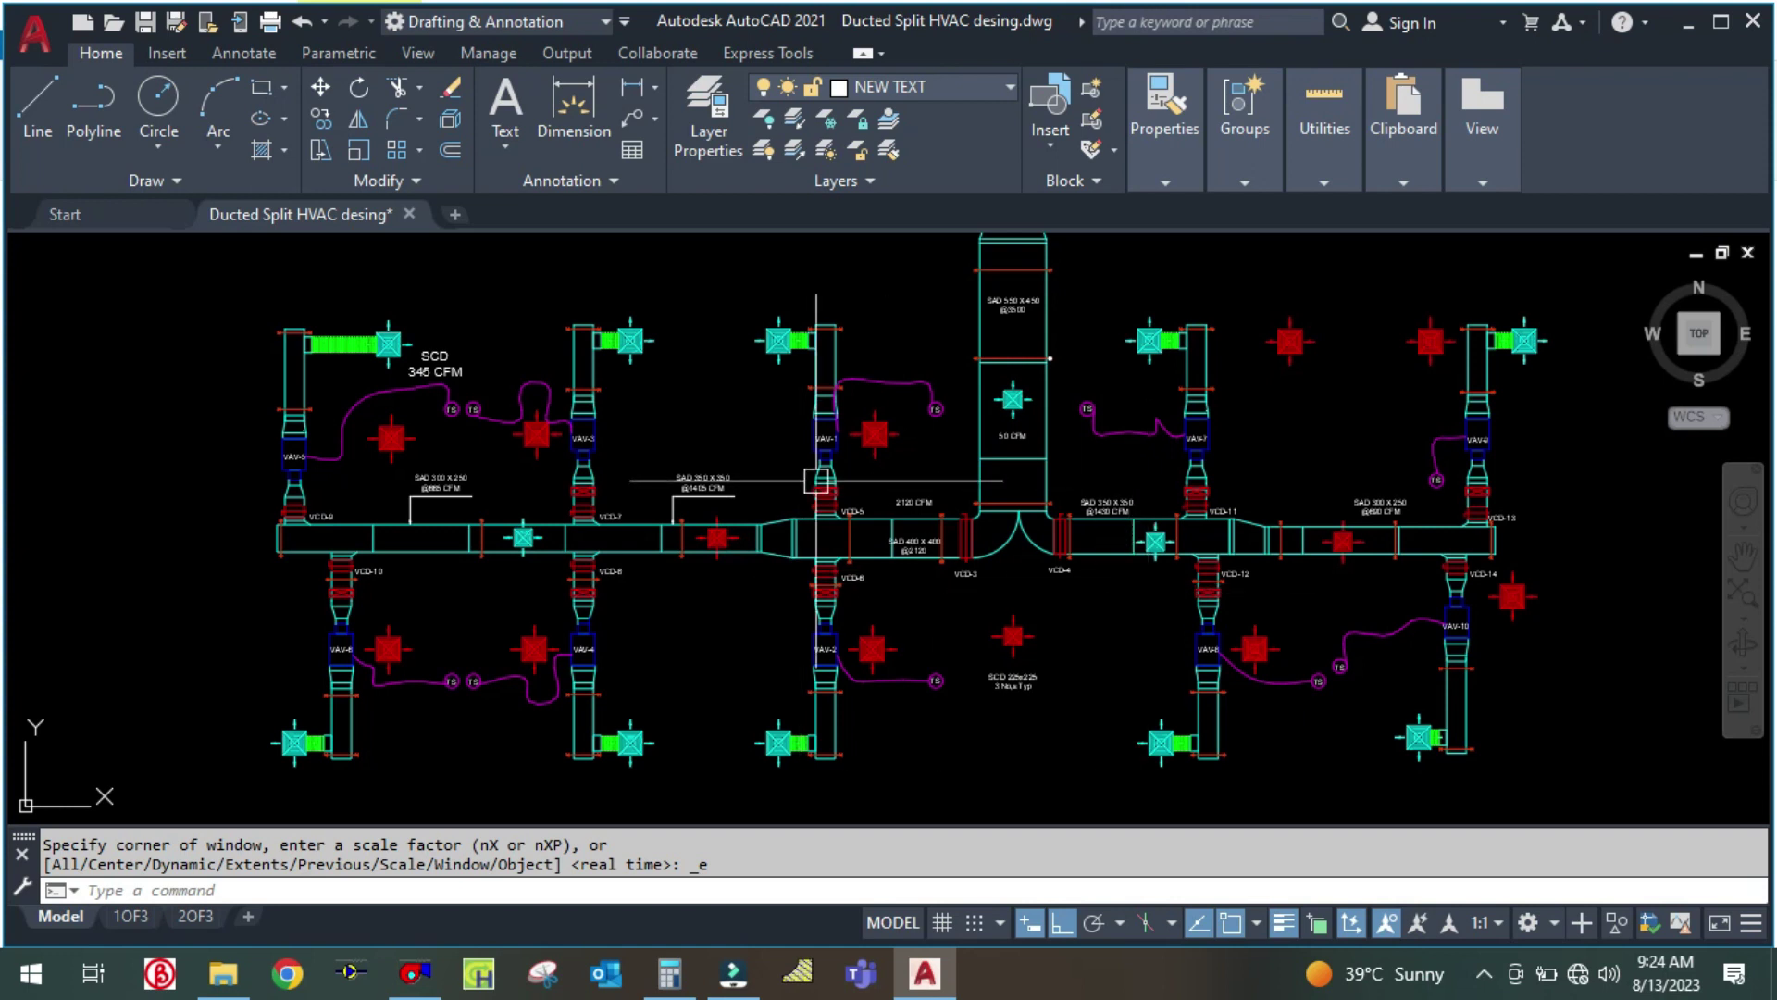
{"action": "scroll", "coordinate": [1165, 632], "scroll_direction": "up", "scroll_amount": 2}
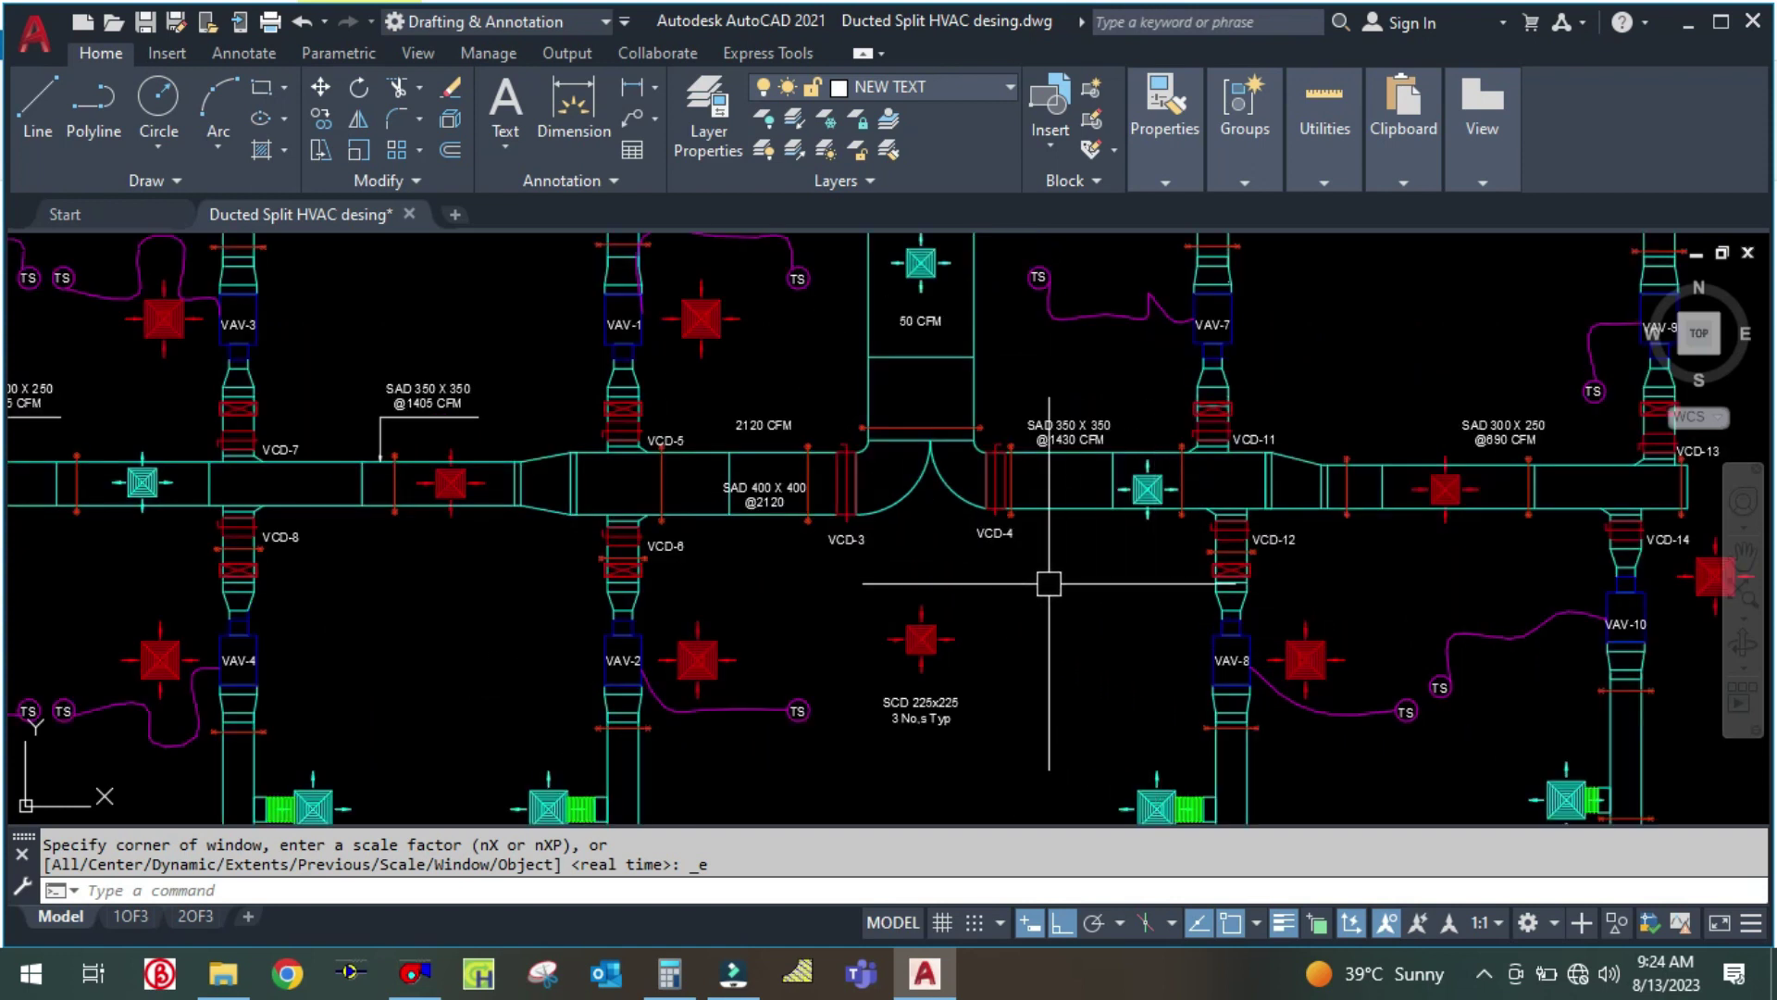
{"action": "left_click_drag", "start_coordinate": [1041, 587], "coordinate": [1068, 655]}
{"action": "scroll", "coordinate": [615, 648], "scroll_direction": "up", "scroll_amount": 2}
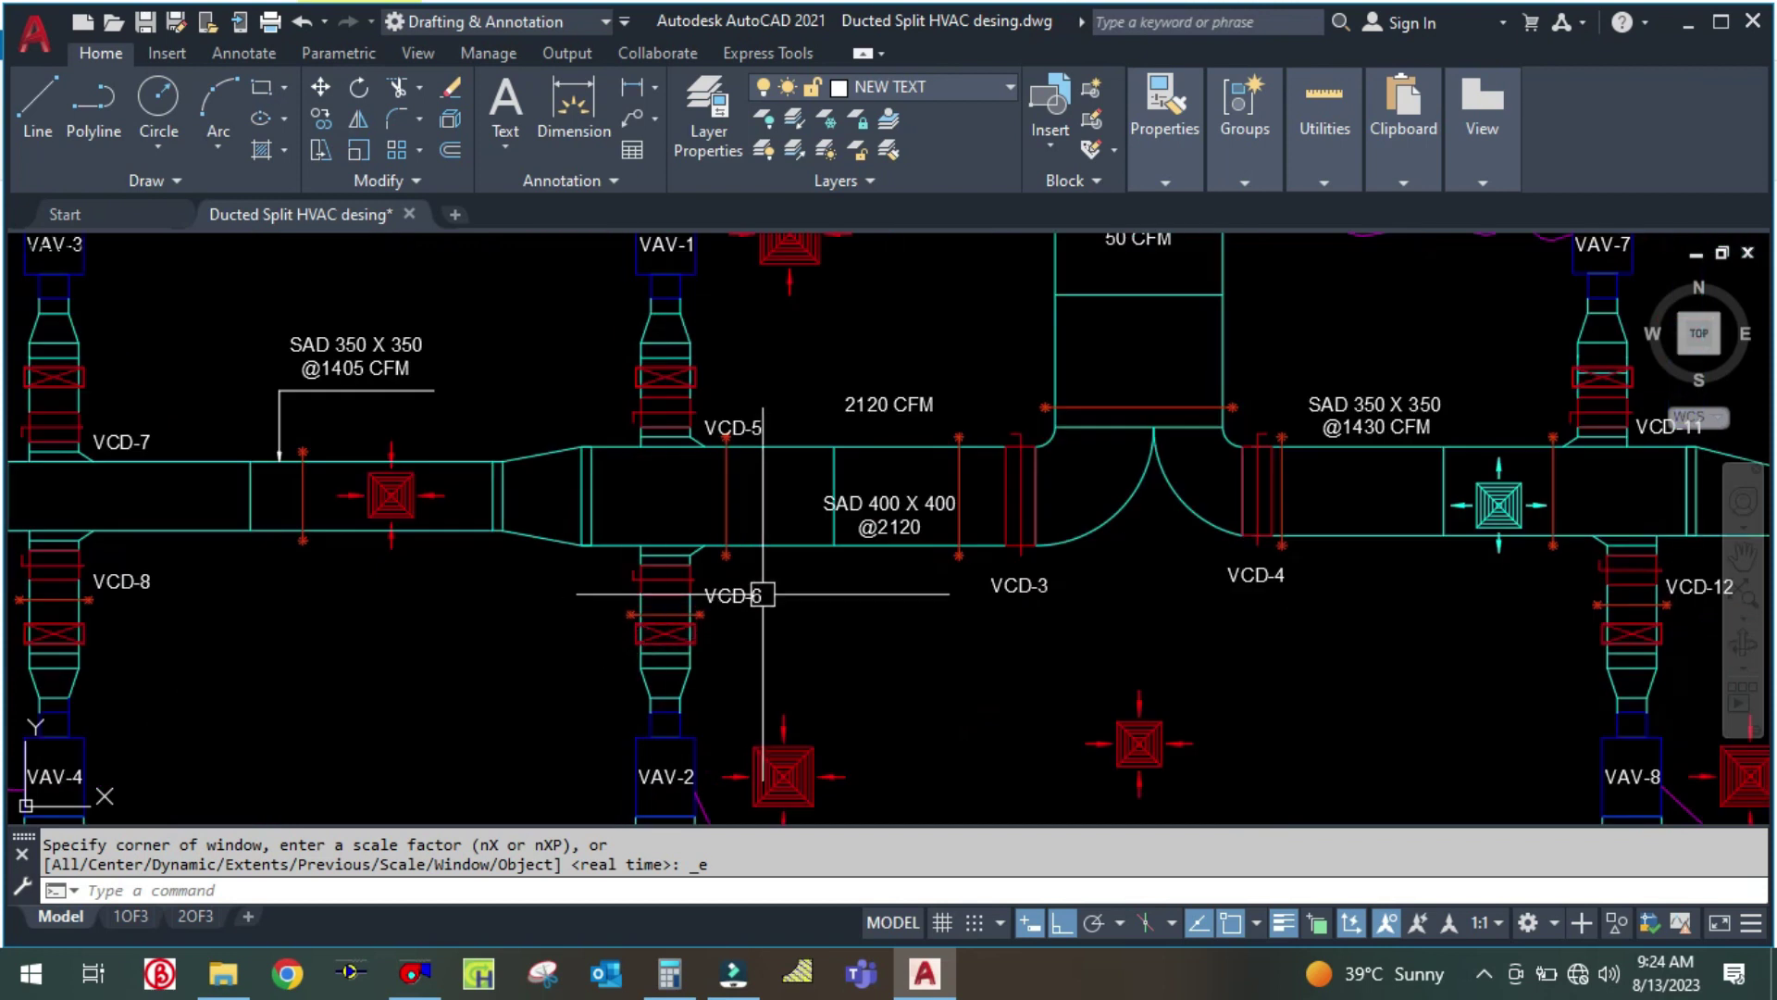
Review the completed supply duct network from the ducted split indoor unit through the main duct to the VAV branches and diffusers
{"action": "scroll", "coordinate": [805, 624], "scroll_direction": "down", "scroll_amount": 2}
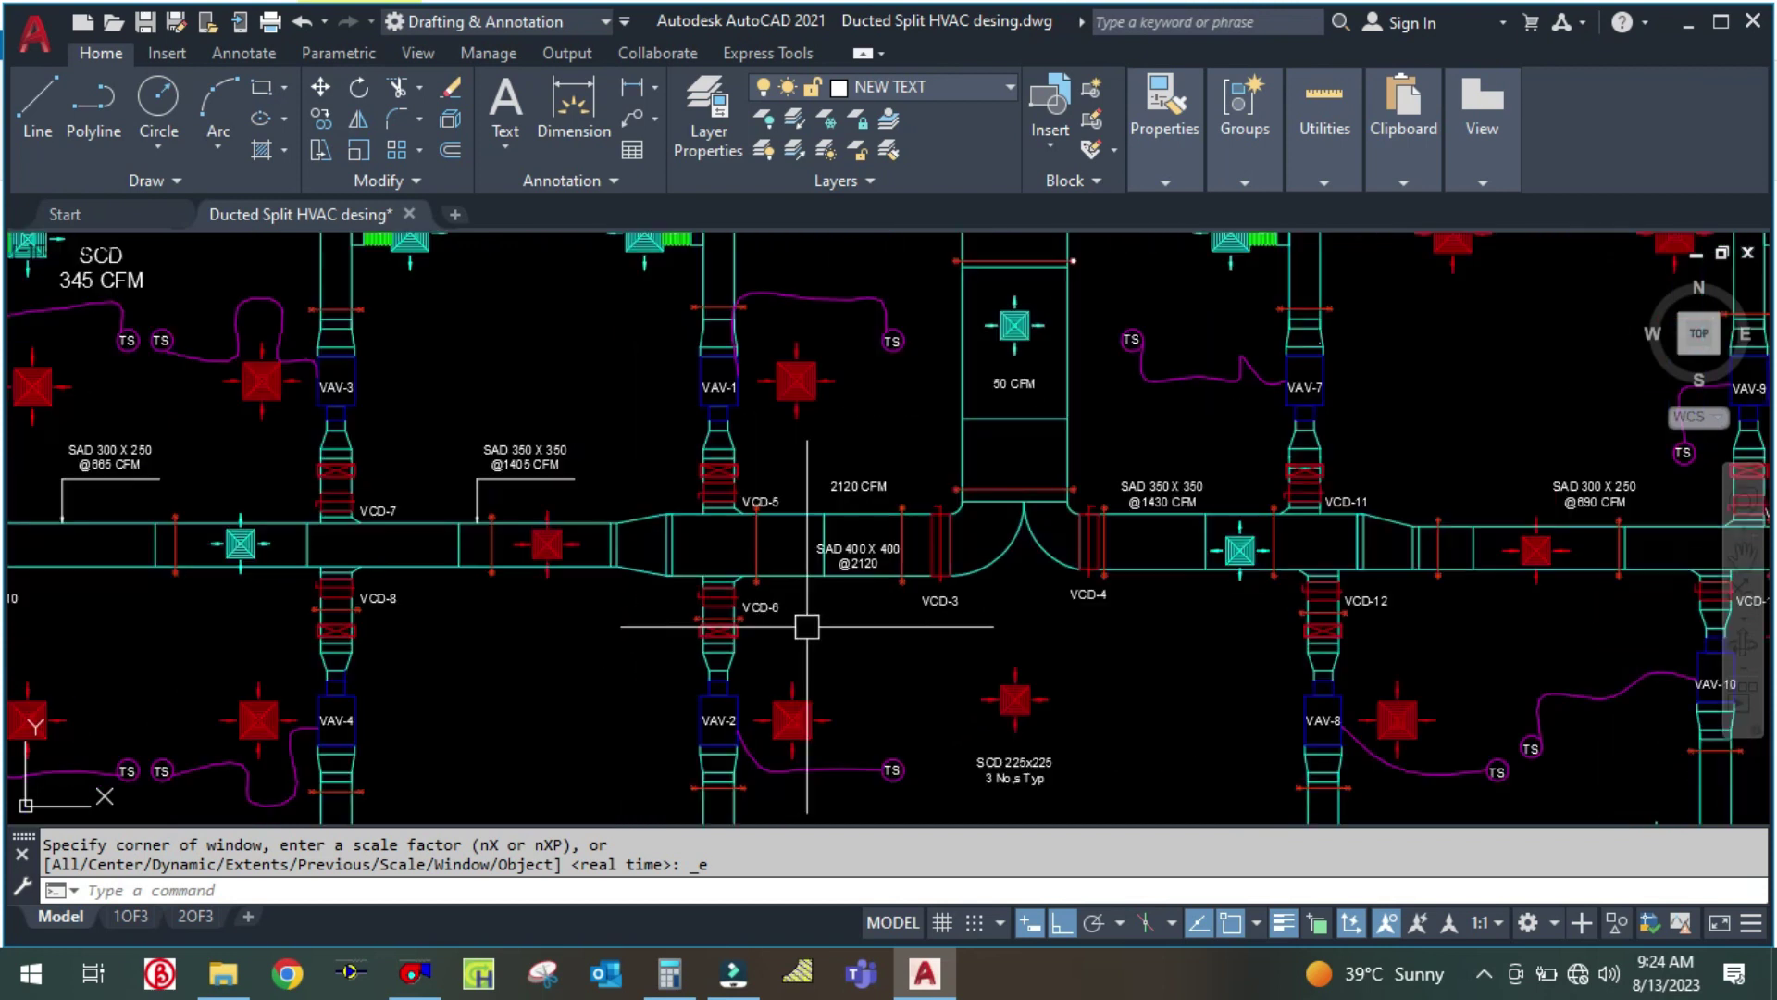
{"action": "left_click_drag", "start_coordinate": [805, 627], "coordinate": [864, 557]}
{"action": "left_click_drag", "start_coordinate": [643, 570], "coordinate": [649, 611]}
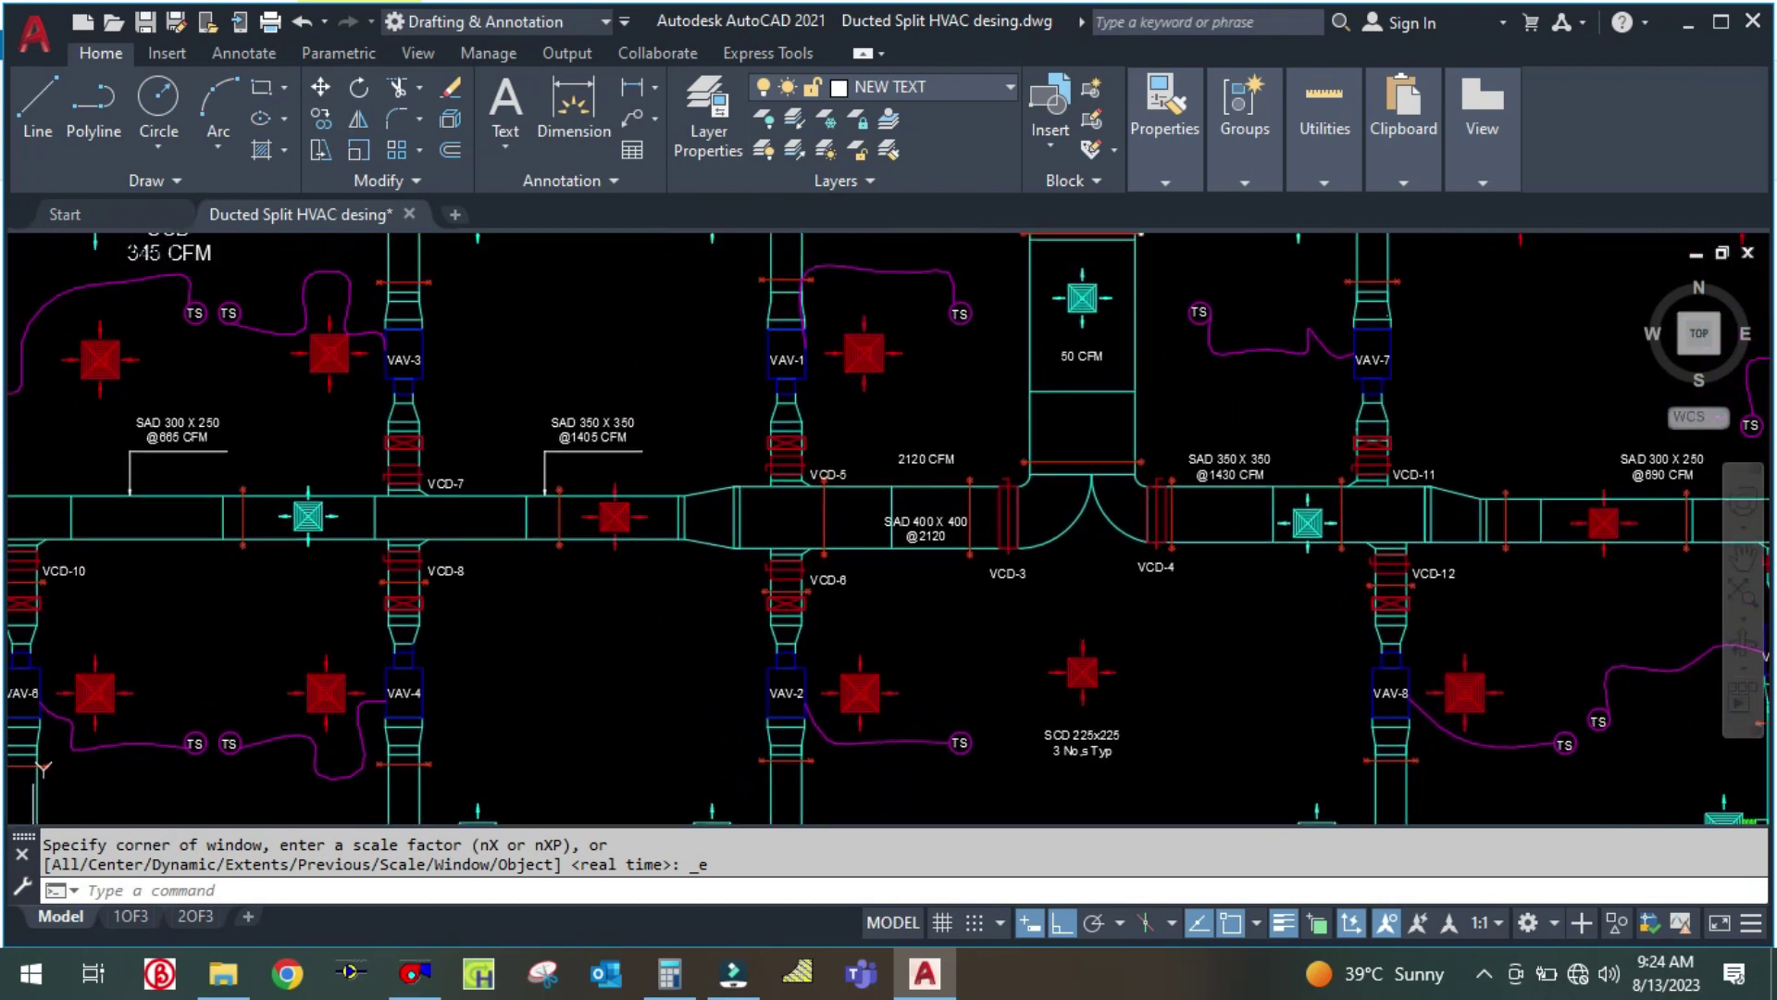
{"action": "scroll", "coordinate": [680, 608], "scroll_direction": "down", "scroll_amount": 2}
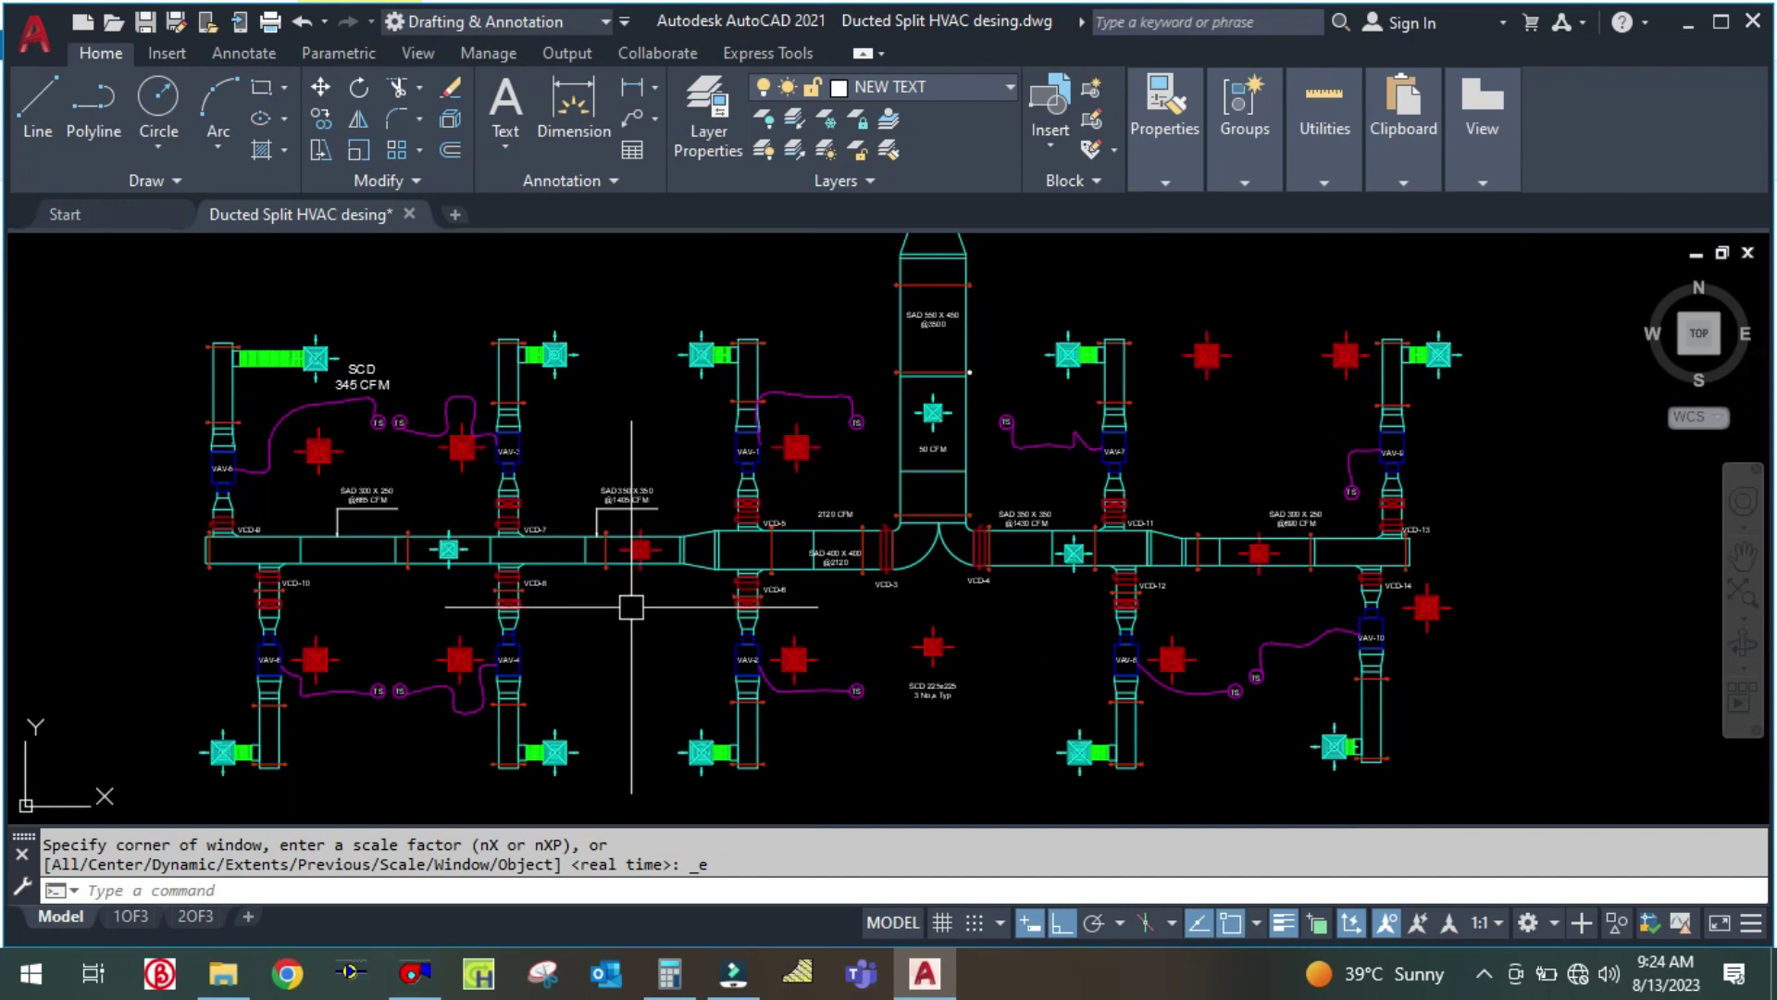
{"action": "left_click_drag", "start_coordinate": [632, 608], "coordinate": [684, 642]}
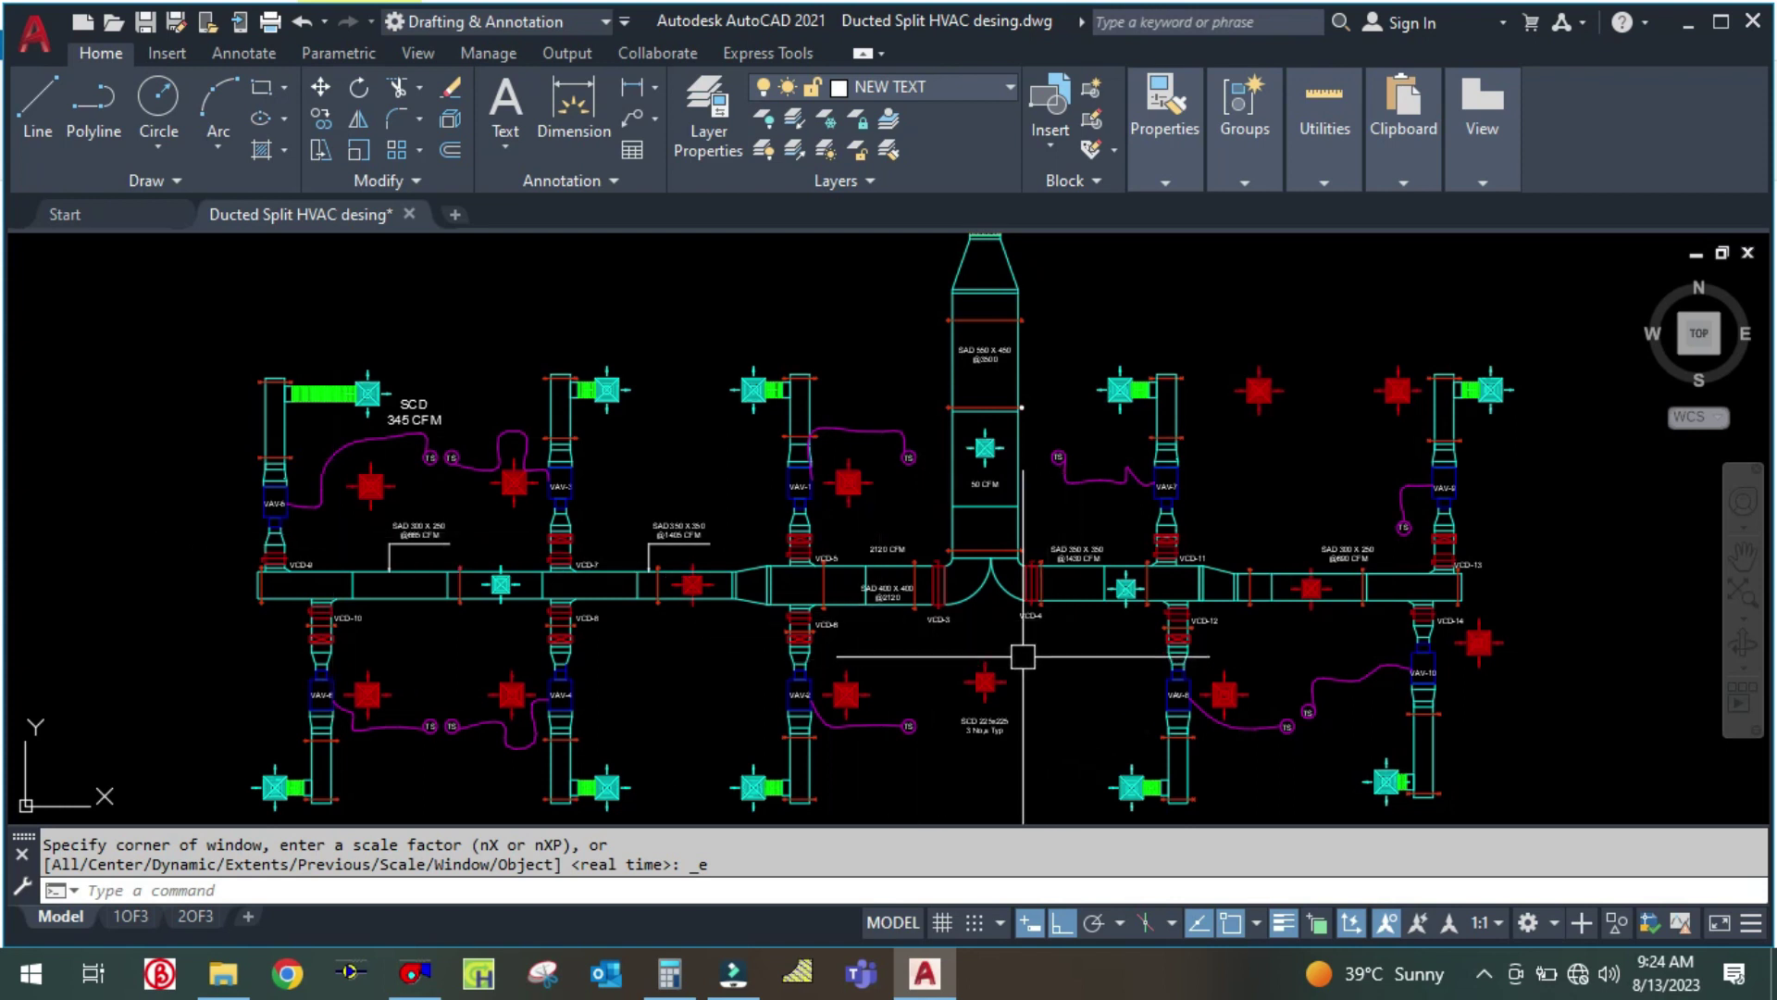
{"action": "scroll", "coordinate": [1022, 656], "scroll_direction": "up", "scroll_amount": 2}
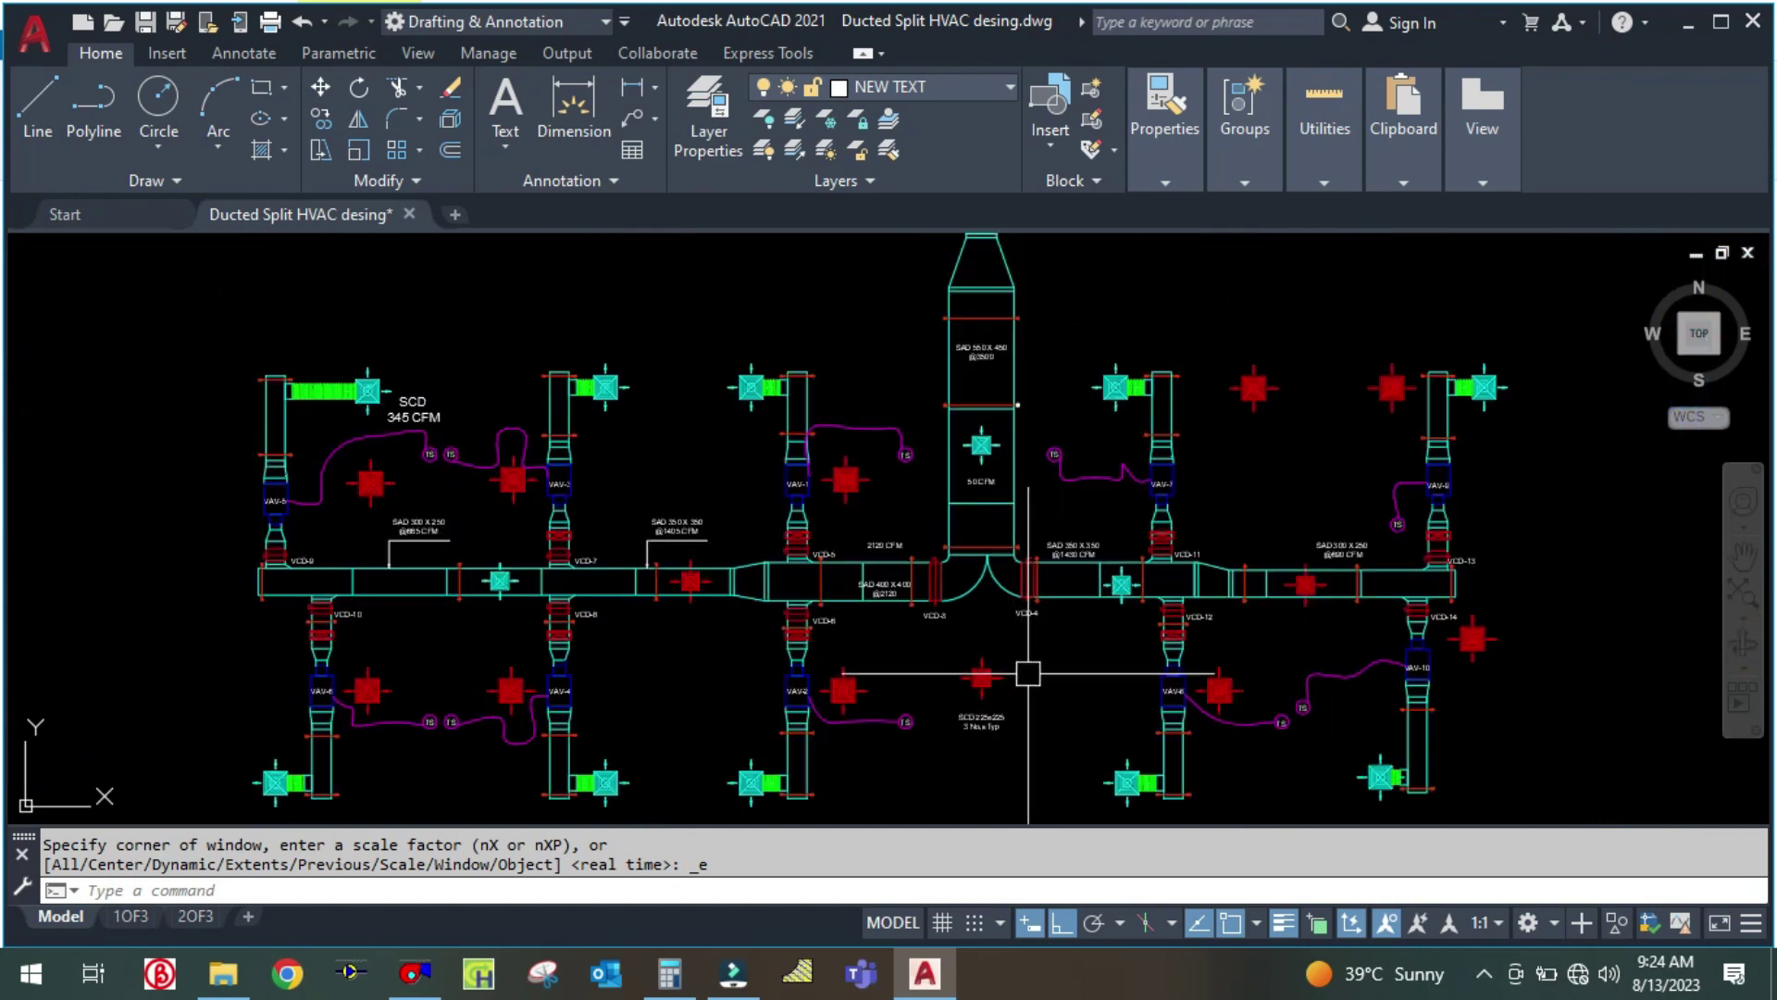
{"action": "left_click_drag", "start_coordinate": [1032, 671], "coordinate": [1081, 656]}
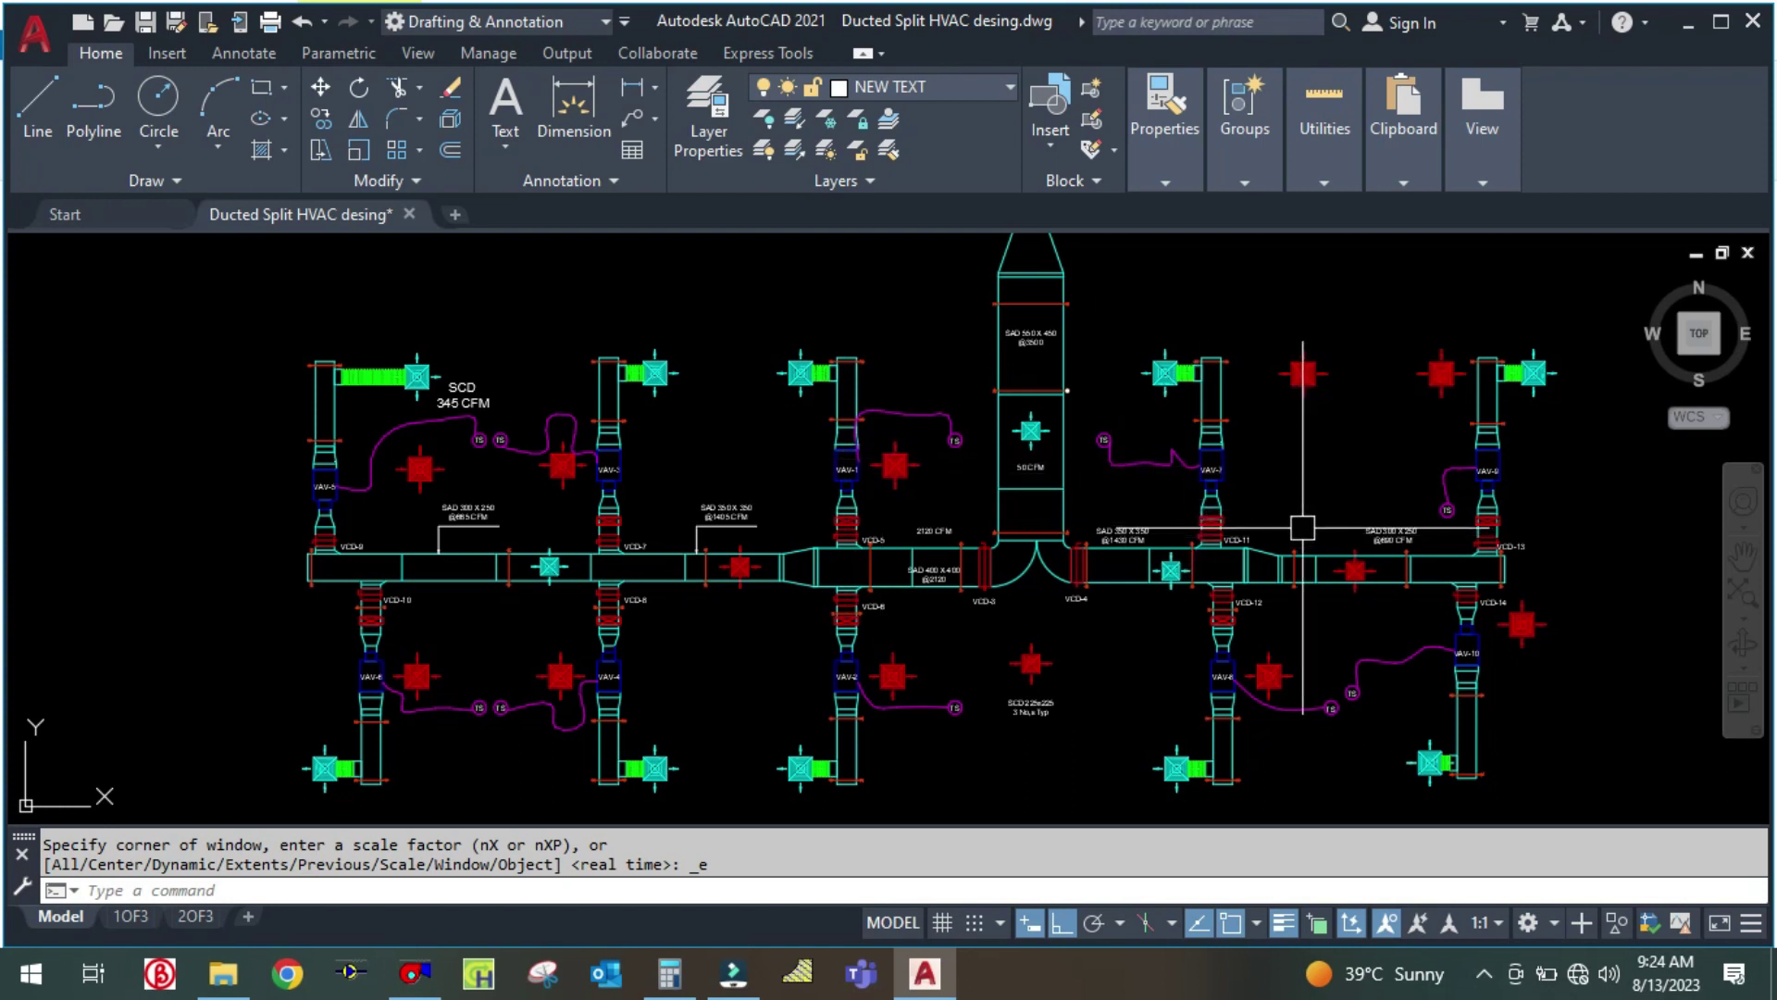
{"action": "scroll", "coordinate": [1033, 673], "scroll_direction": "down", "scroll_amount": 2}
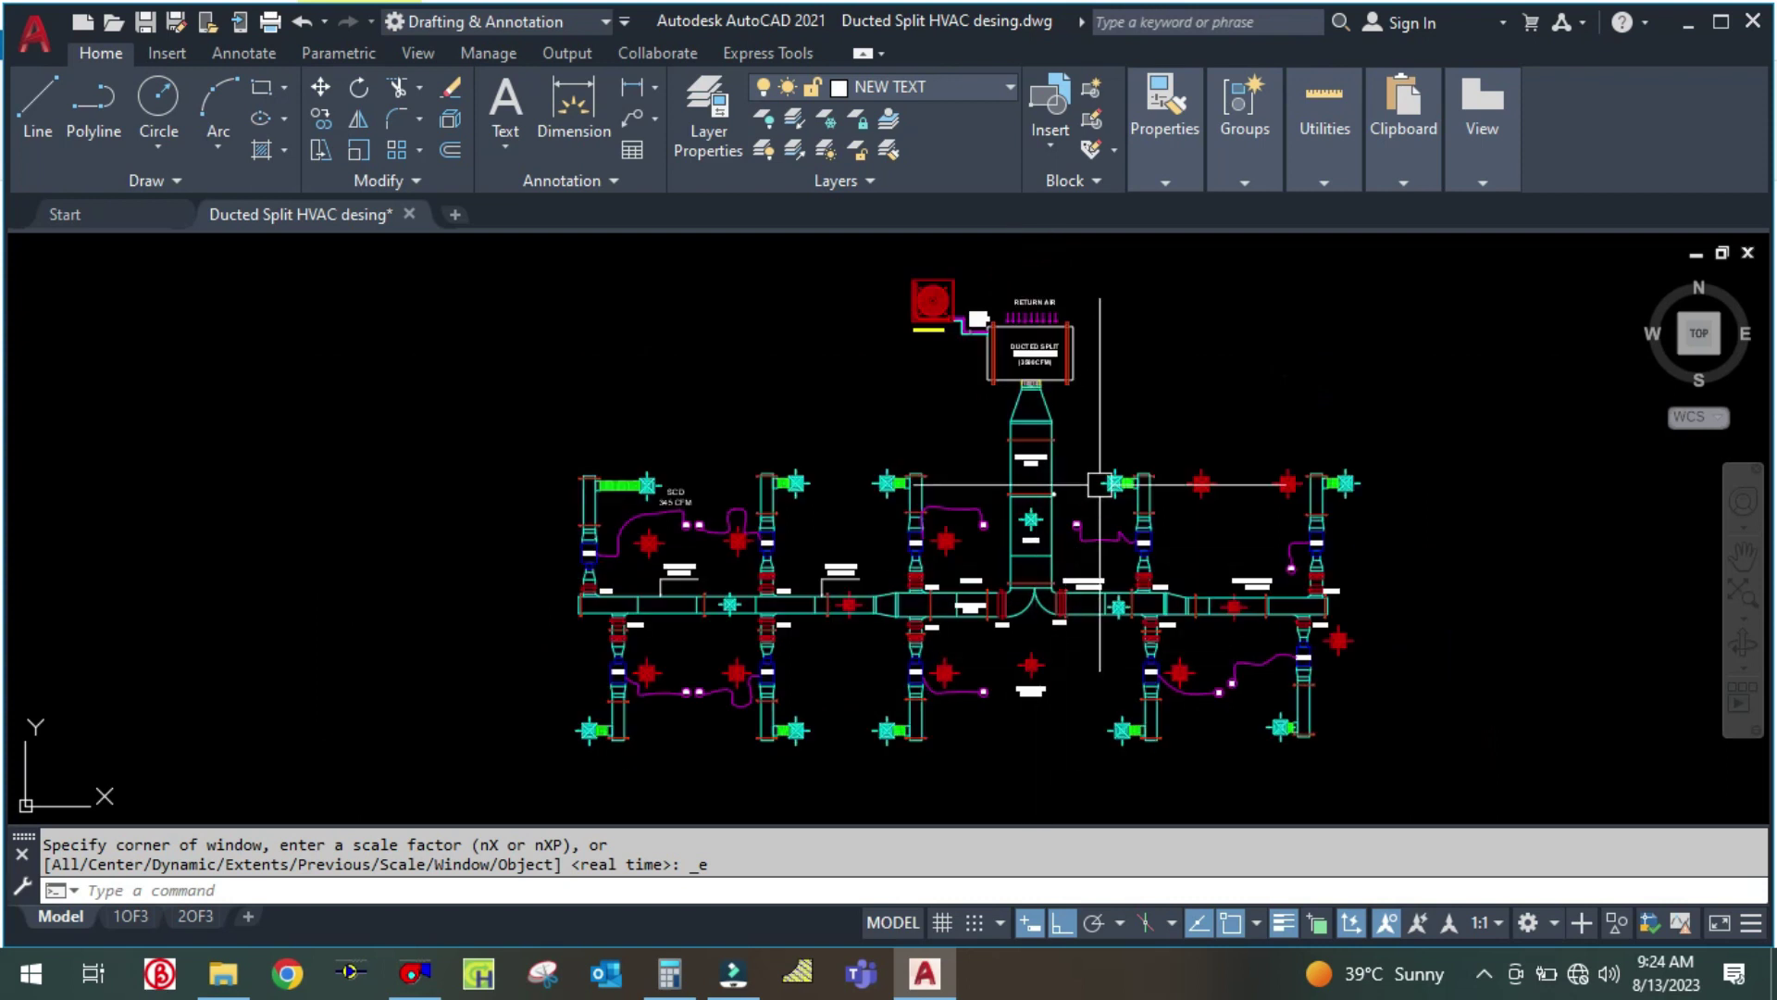
{"action": "scroll", "coordinate": [1081, 439], "scroll_direction": "up", "scroll_amount": 2}
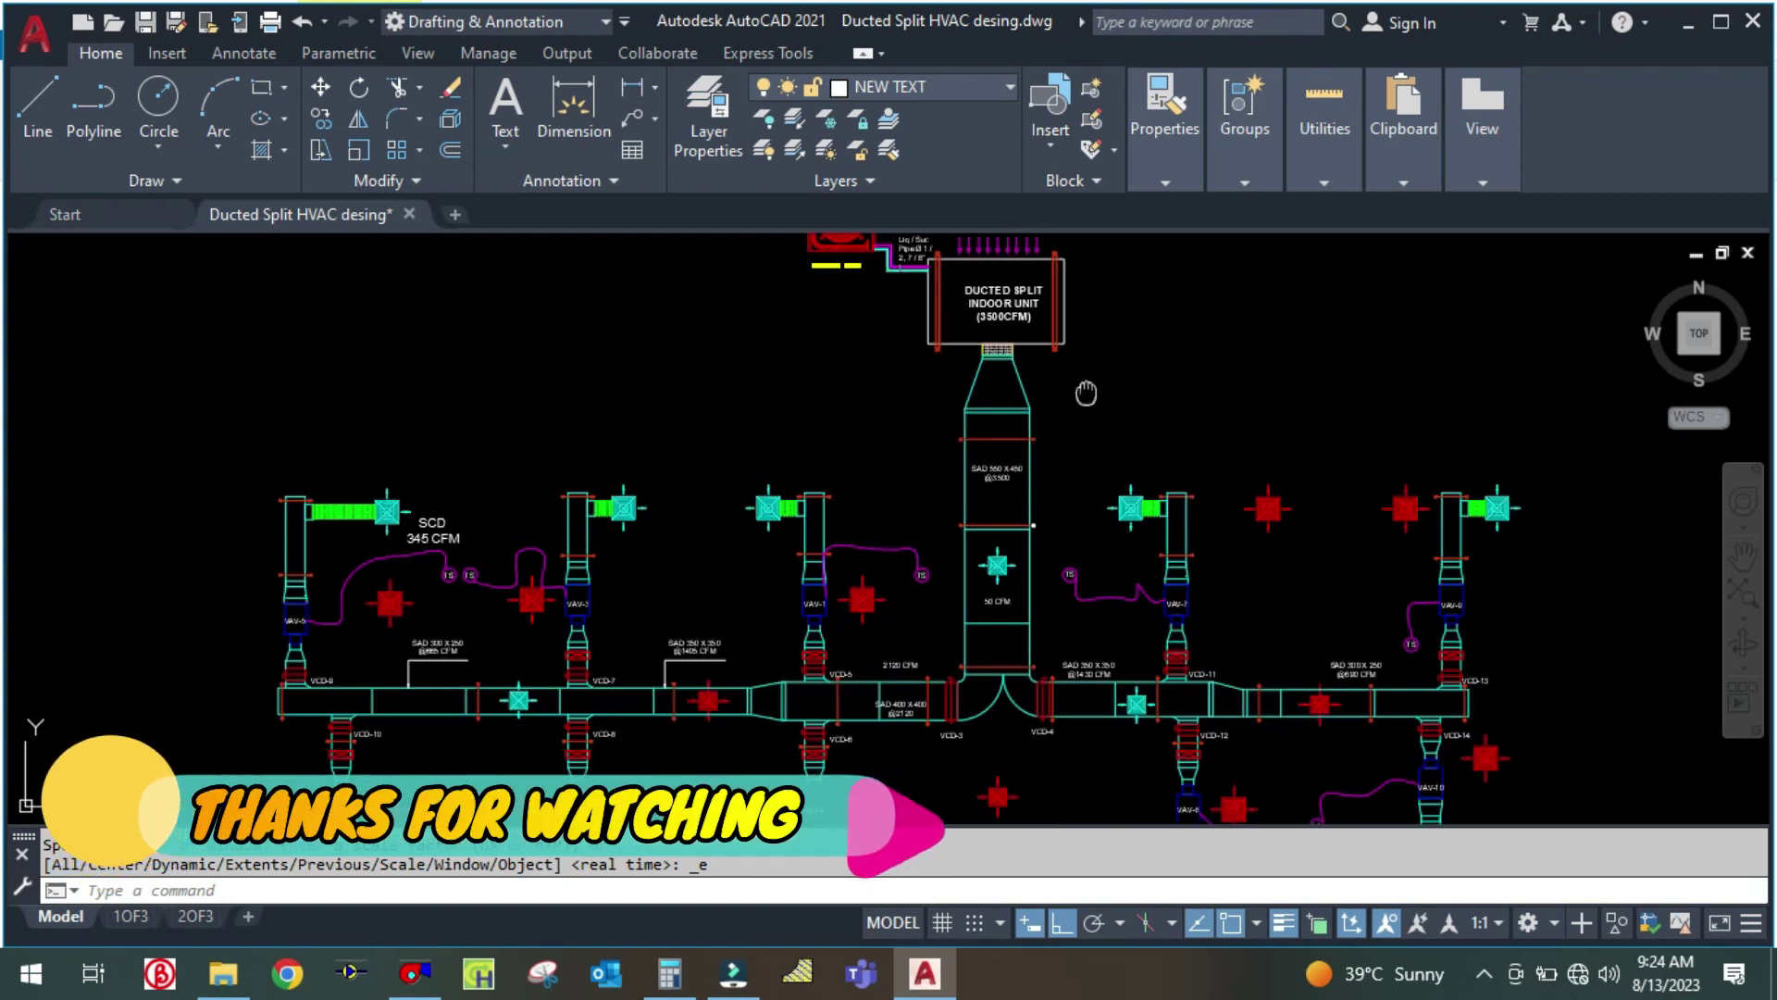
{"action": "scroll", "coordinate": [1088, 342], "scroll_direction": "down", "scroll_amount": 2}
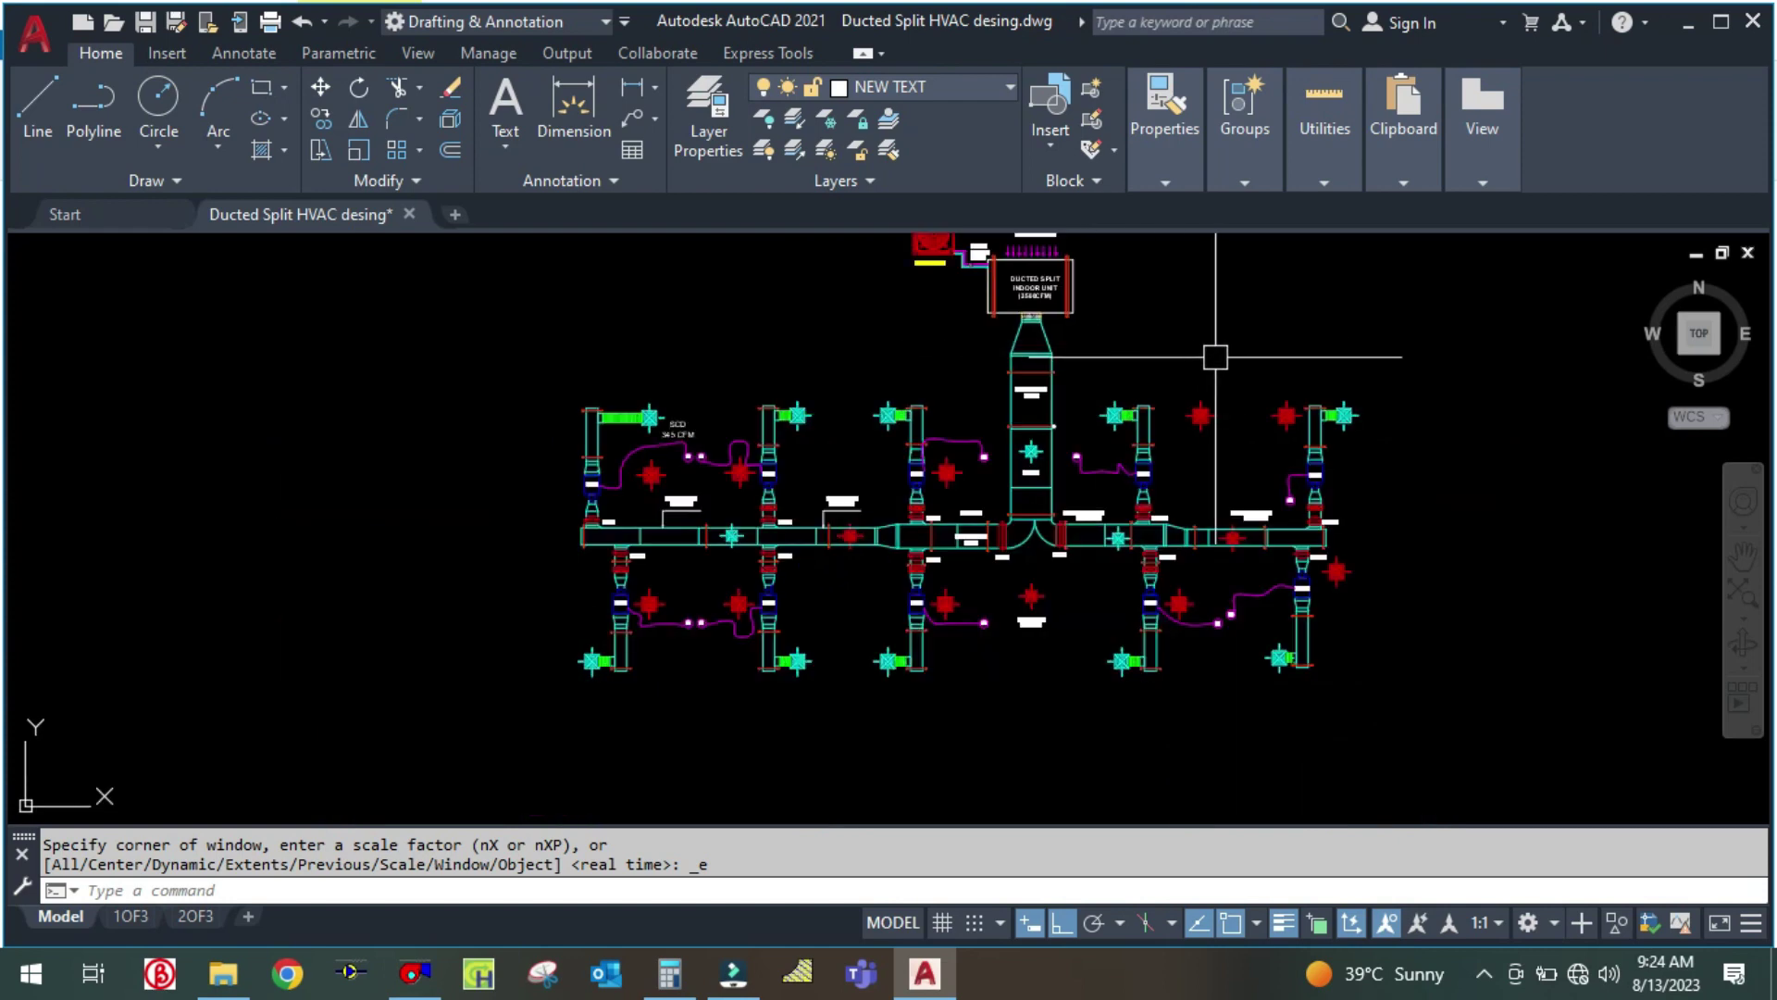